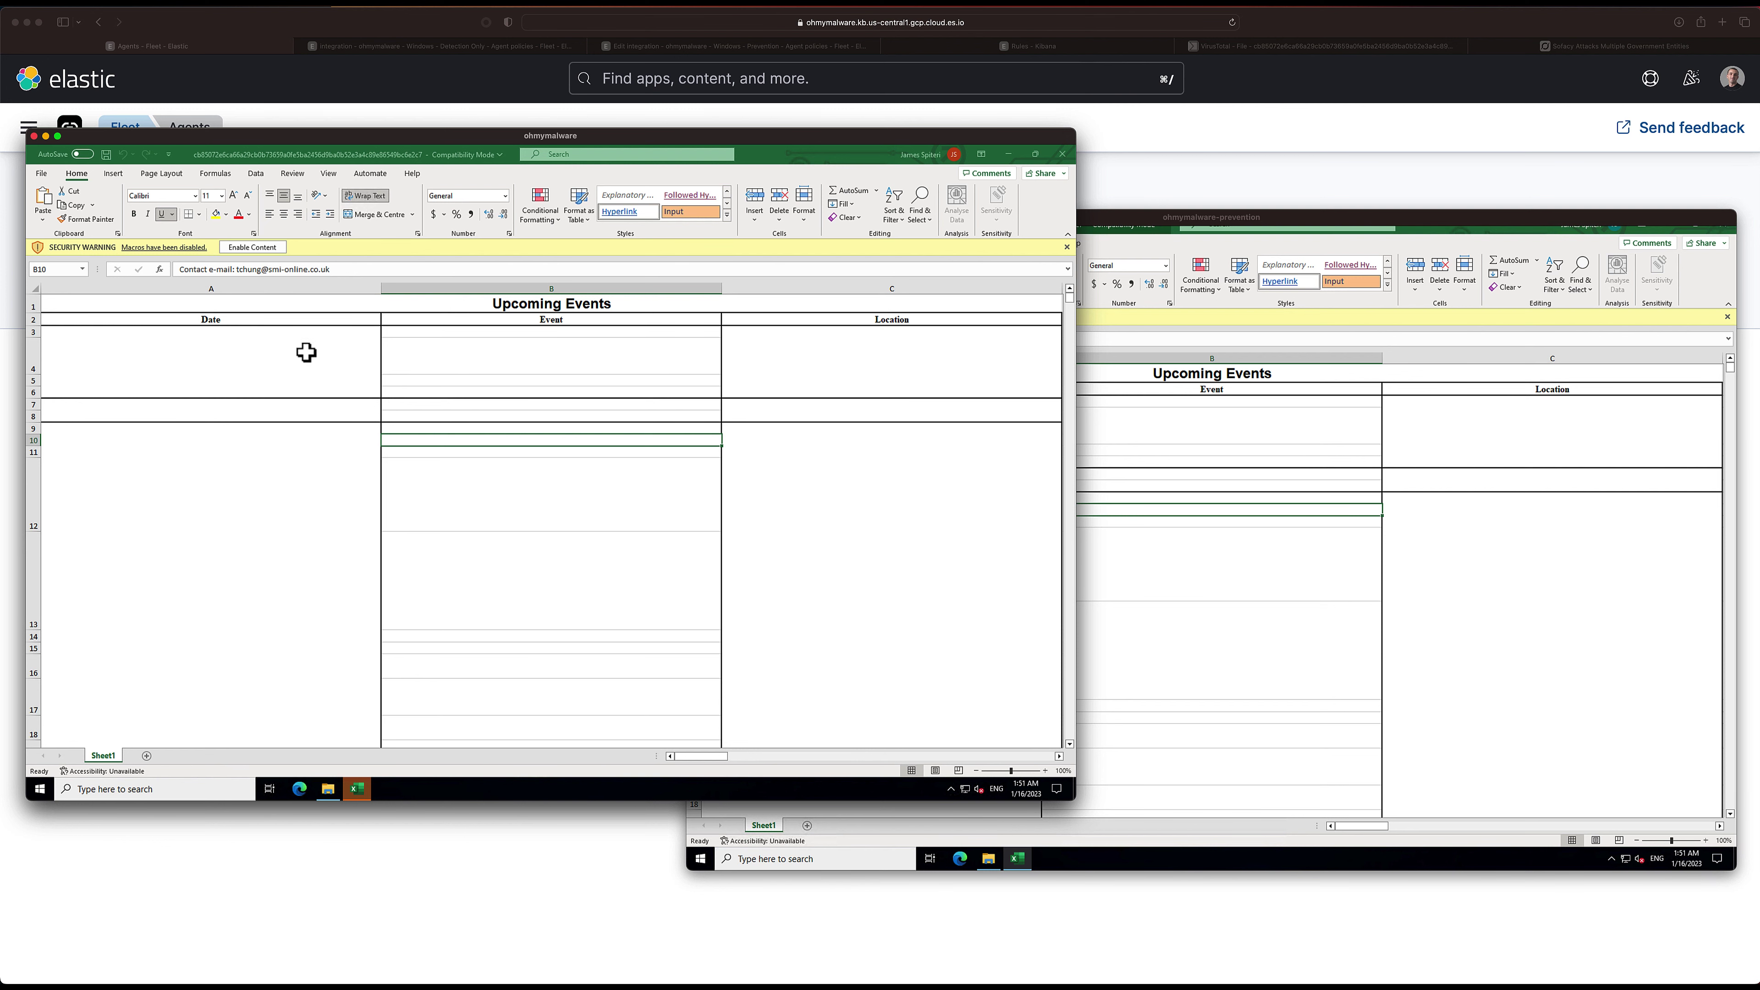
Enable the macro content of the Upcoming Events workbook in the ohmymalware session and also in the ohmymalware-prevention session.
{"action": "left_click", "coordinate": [252, 248]}
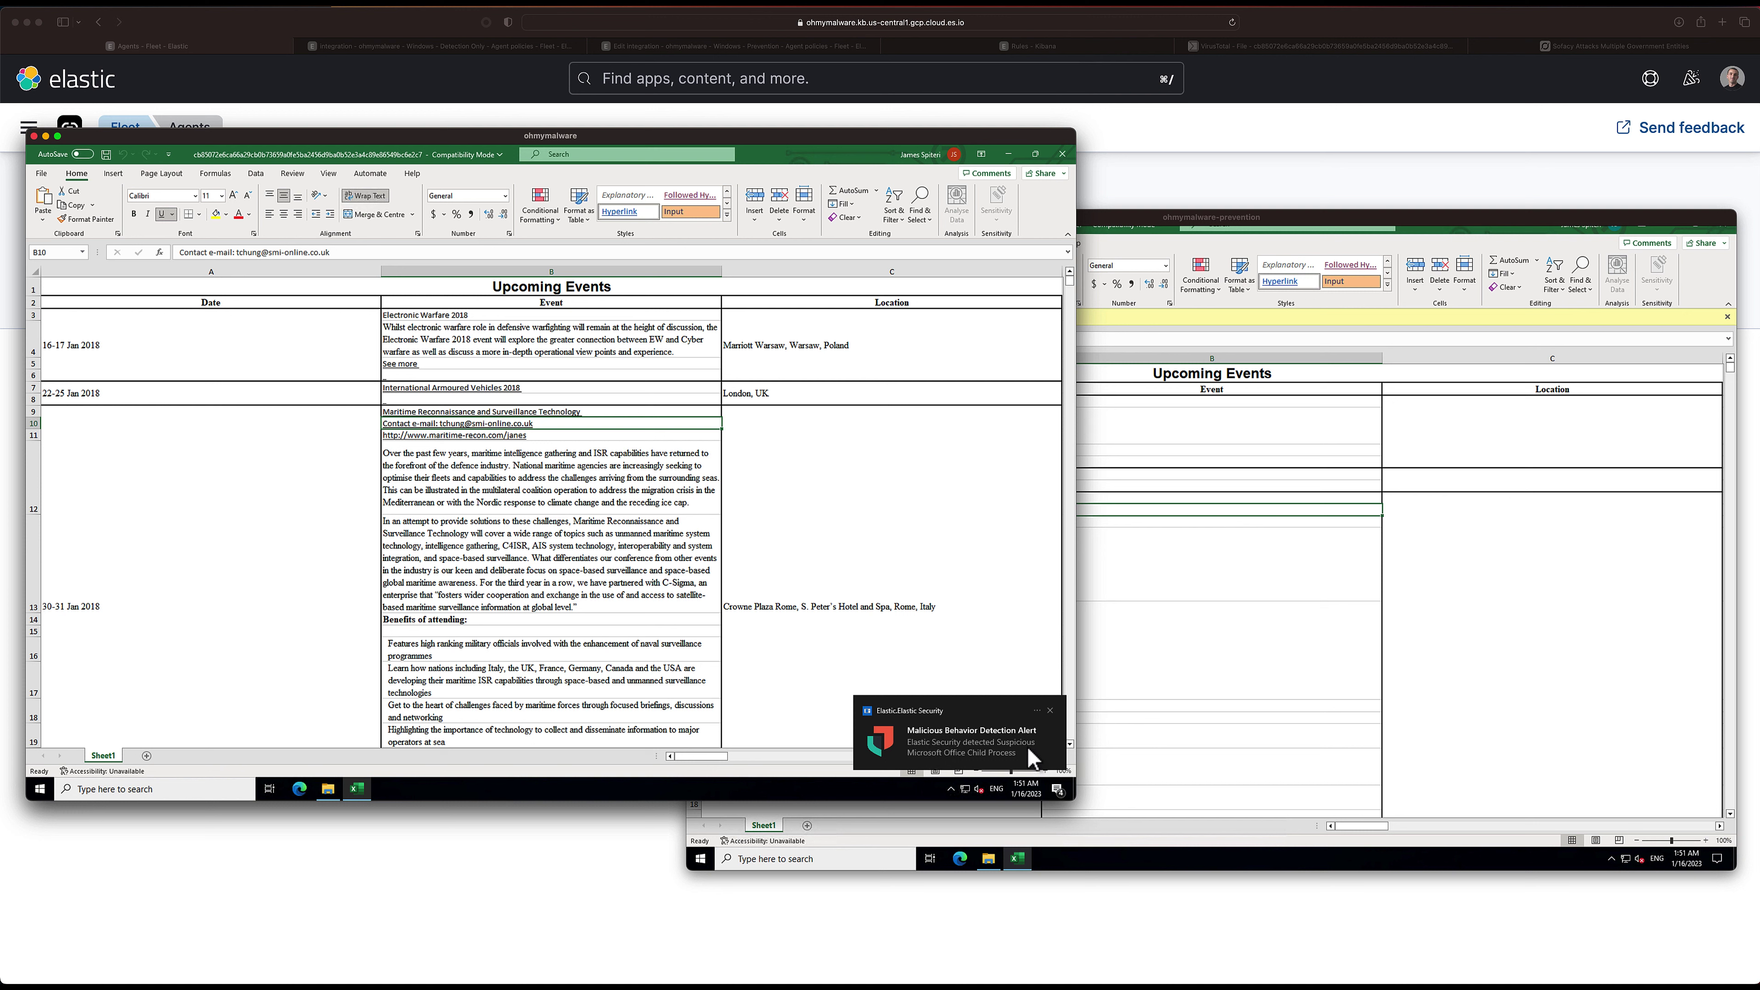
{"action": "left_click", "coordinate": [1151, 223]}
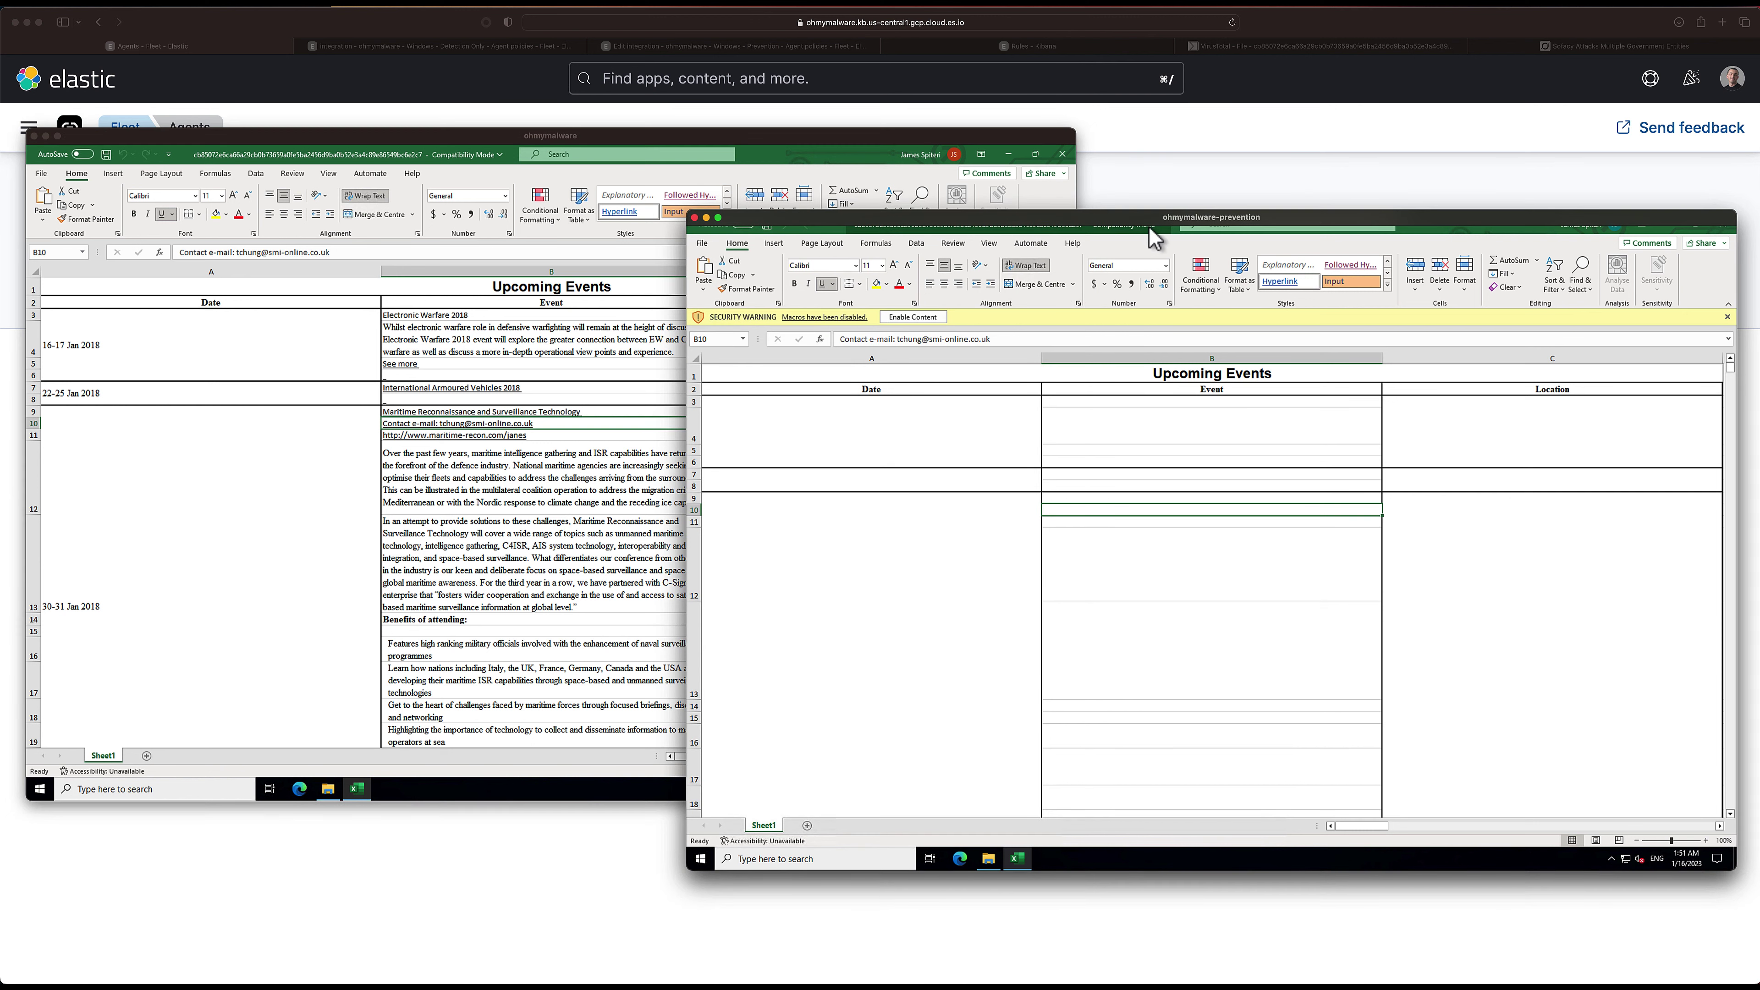
{"action": "left_click", "coordinate": [913, 316]}
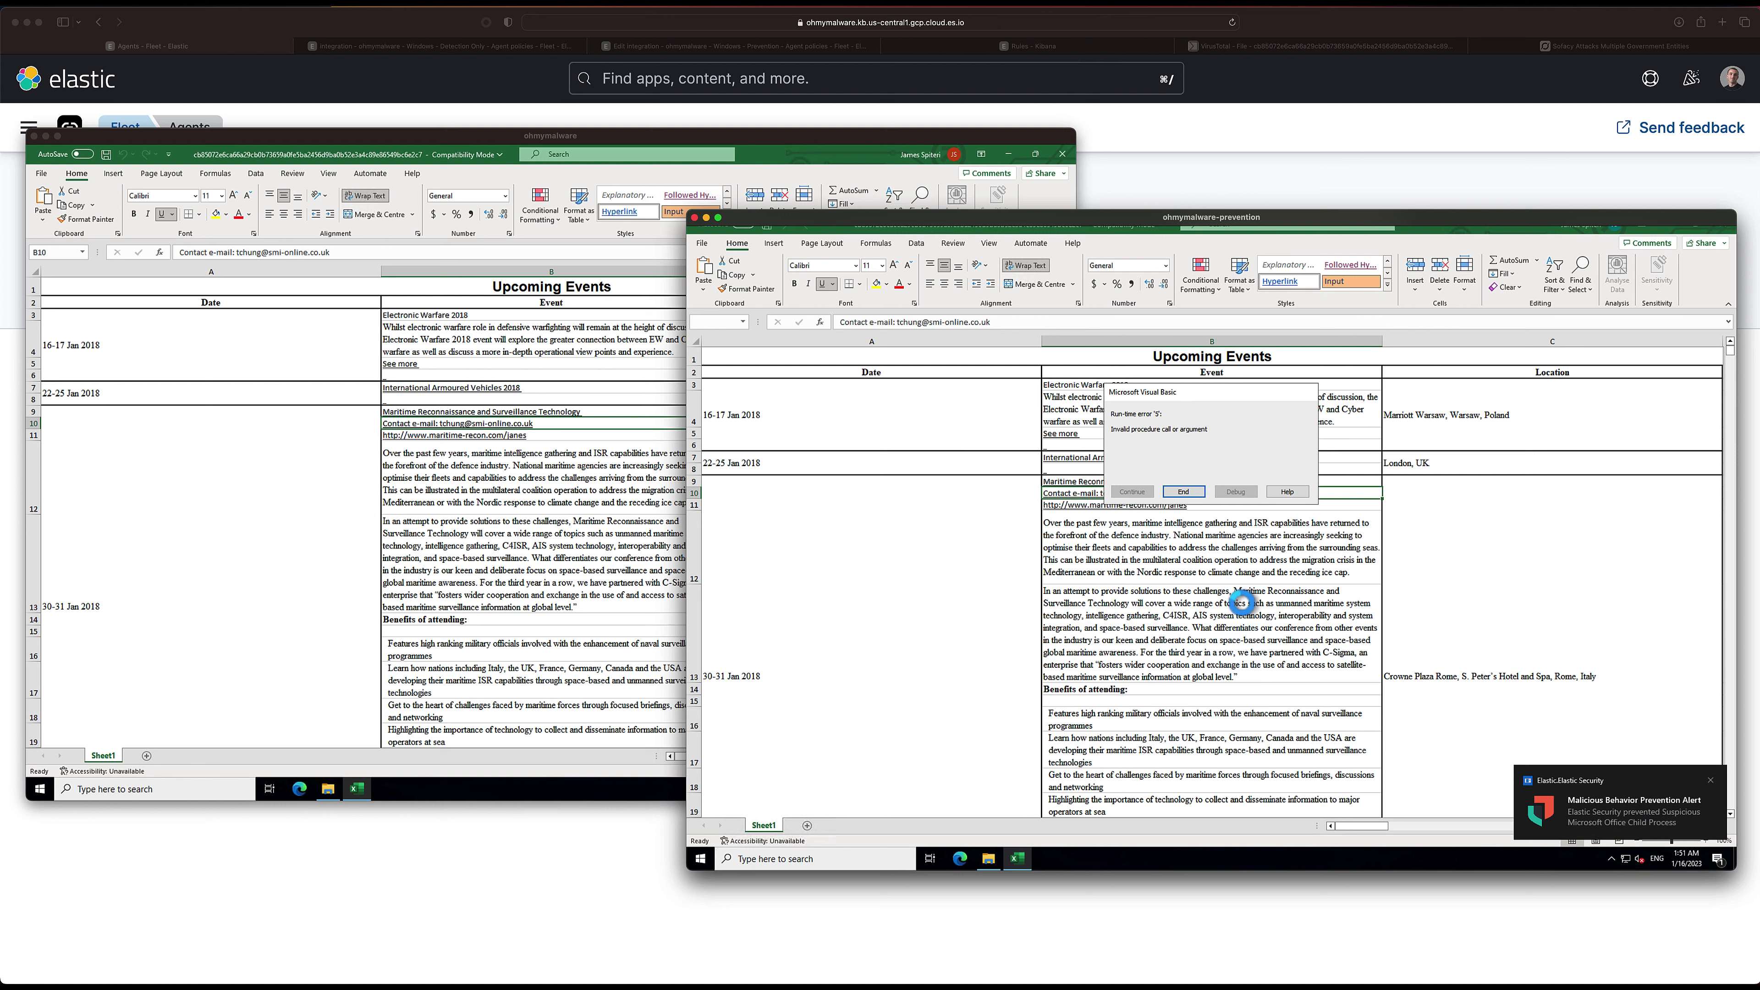
Switch to the Elastic Security alerts page in the browser and review the rule treemap and the table of open alerts.
{"action": "left_click", "coordinate": [489, 113]}
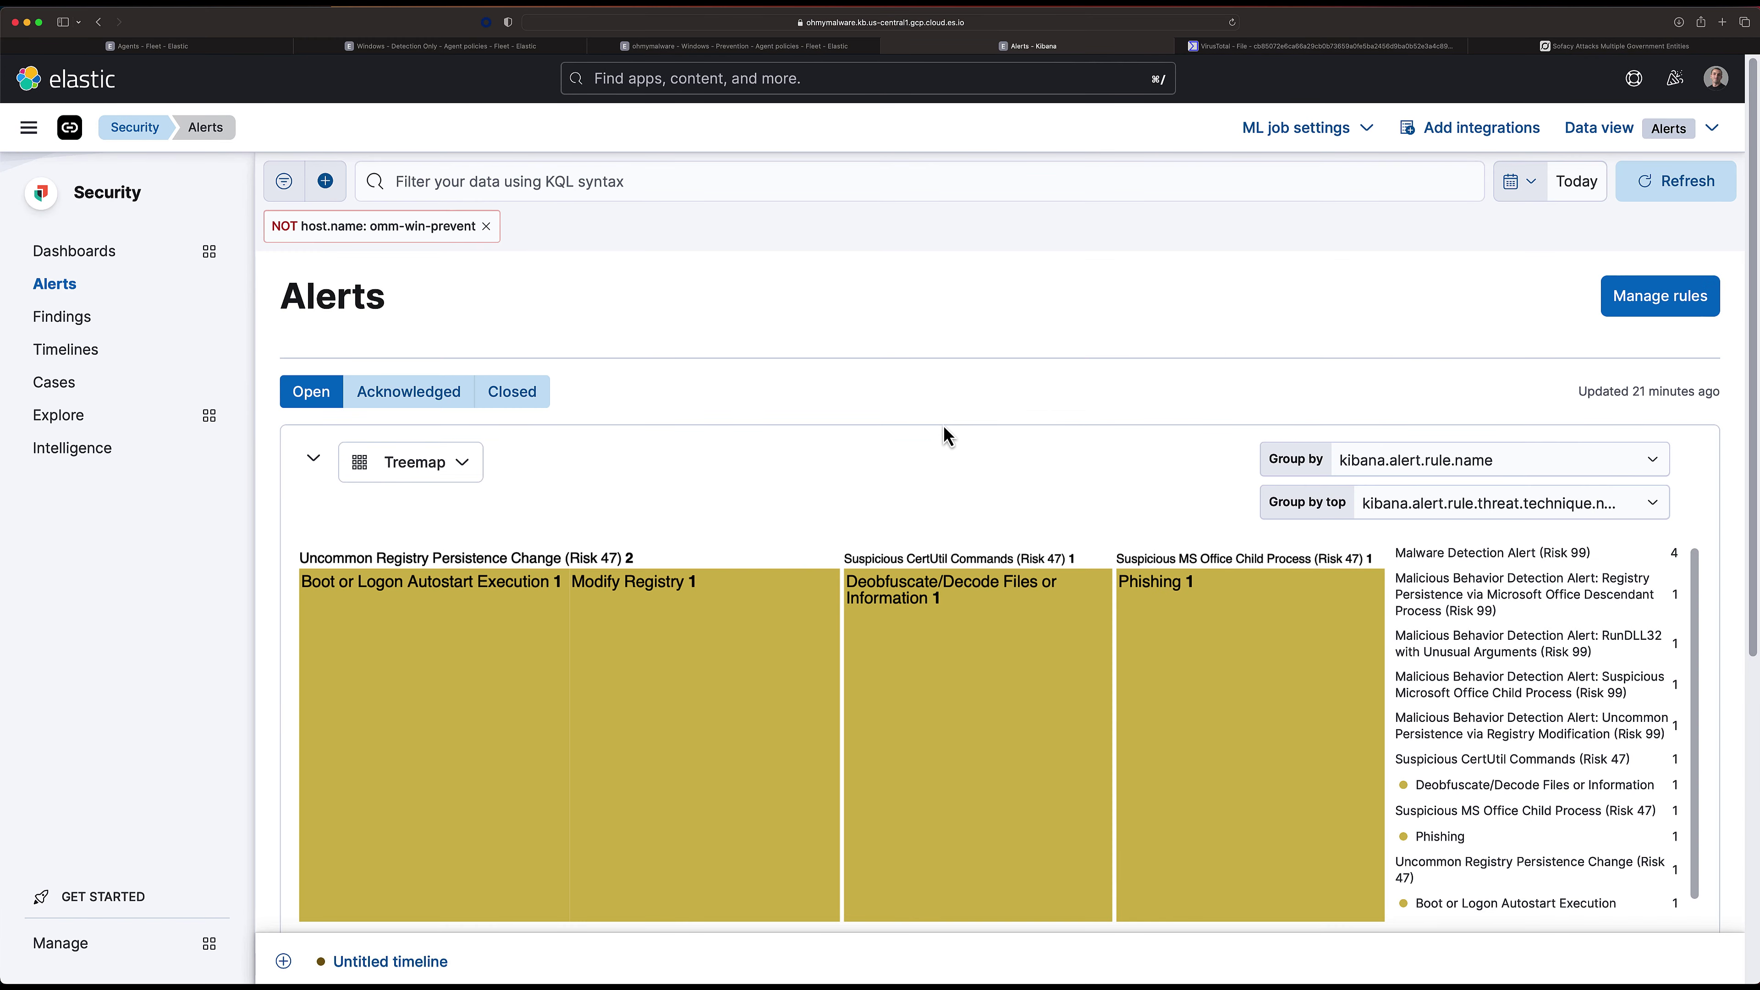
{"action": "scroll", "coordinate": [780, 455], "scroll_direction": "down", "scroll_amount": 5}
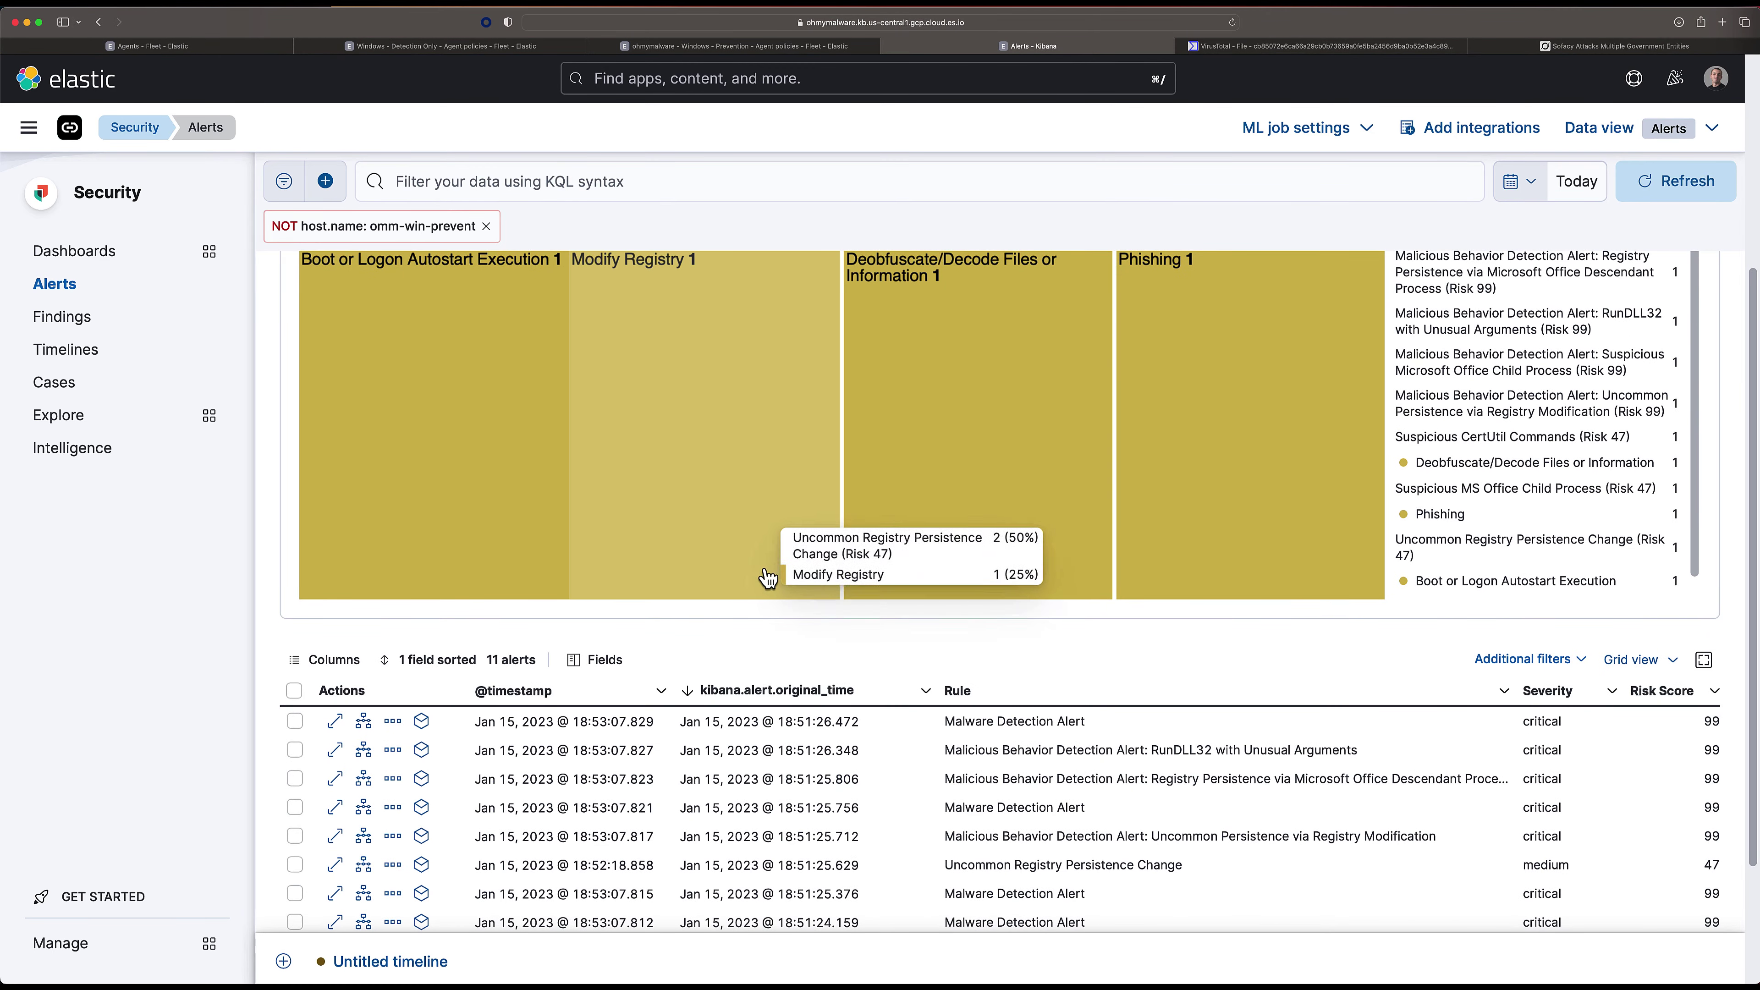
{"action": "scroll", "coordinate": [766, 572], "scroll_direction": "down", "scroll_amount": 3}
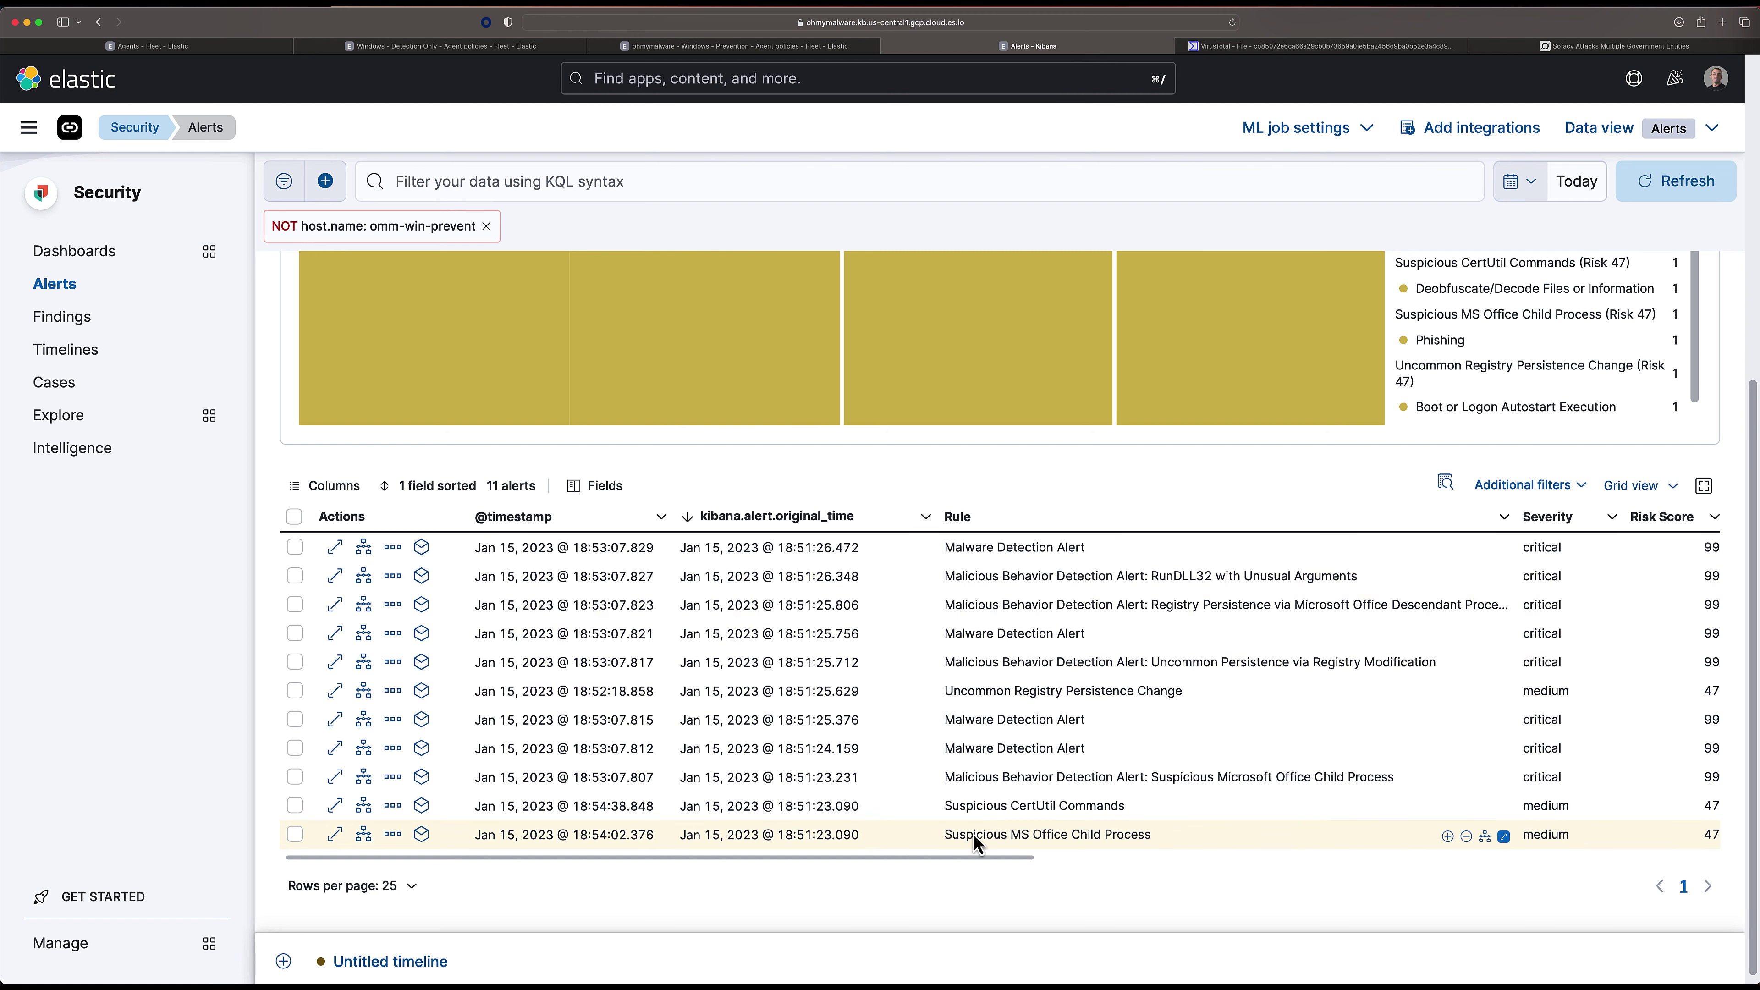
{"action": "scroll", "coordinate": [932, 592], "scroll_direction": "up", "scroll_amount": 3}
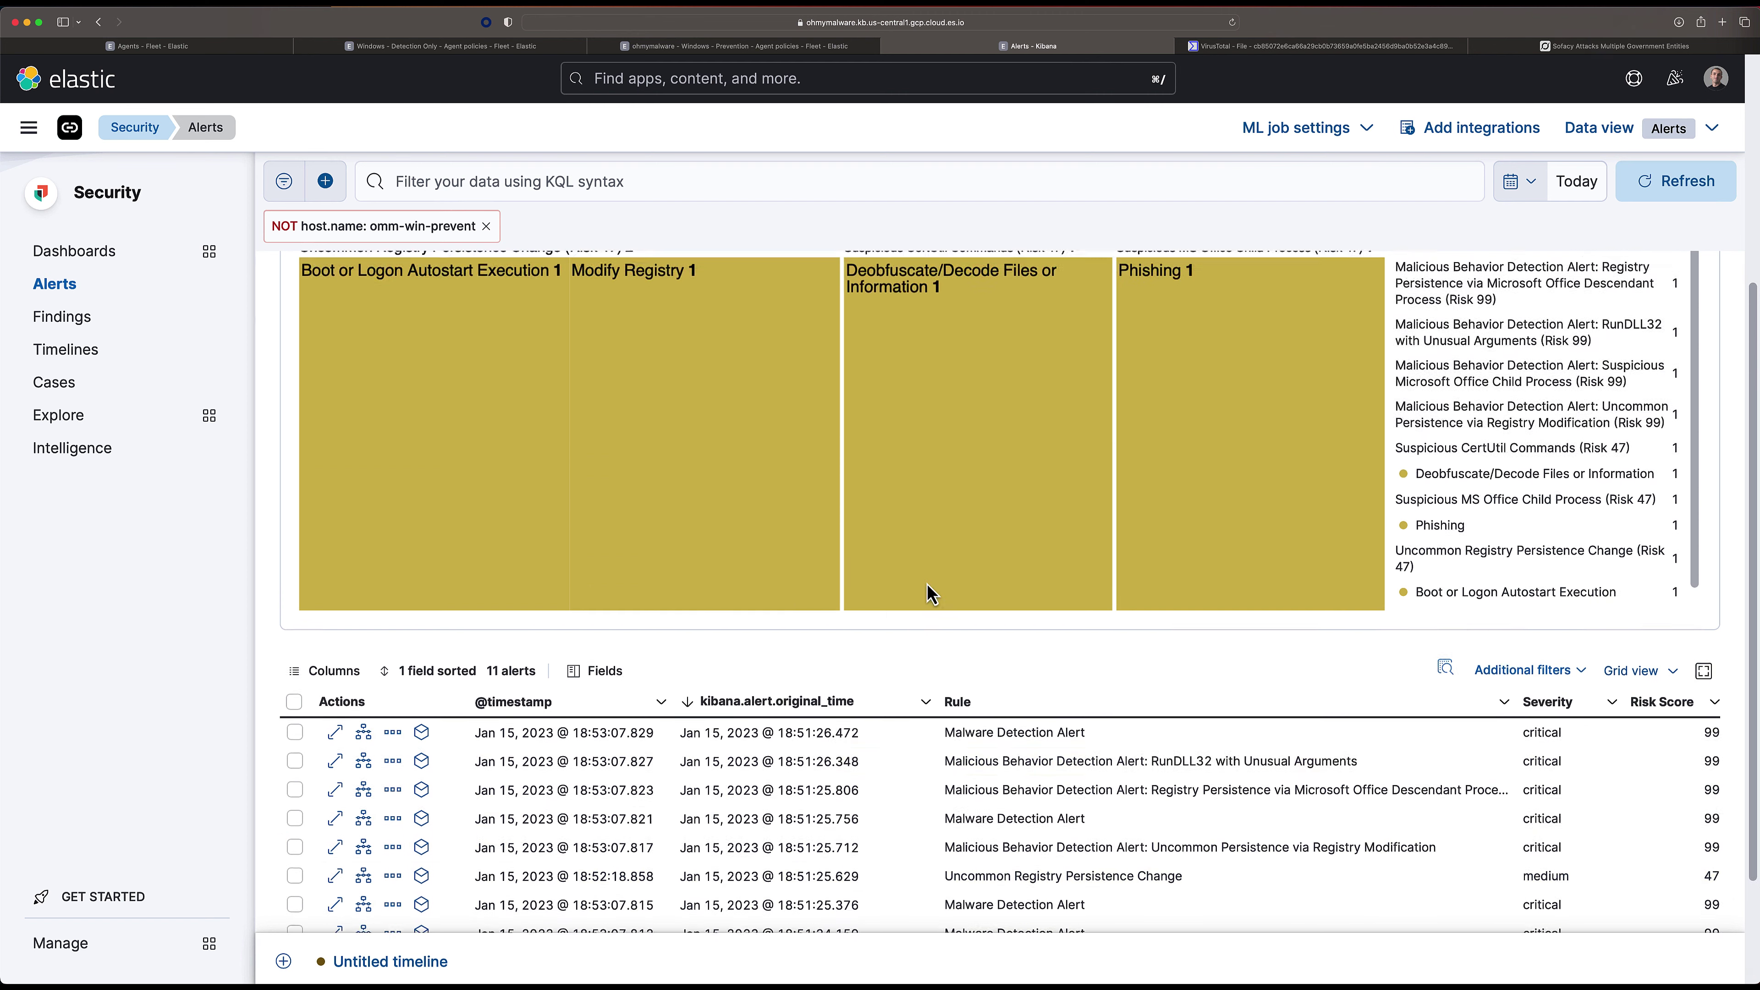
{"action": "scroll", "coordinate": [932, 593], "scroll_direction": "down", "scroll_amount": 3}
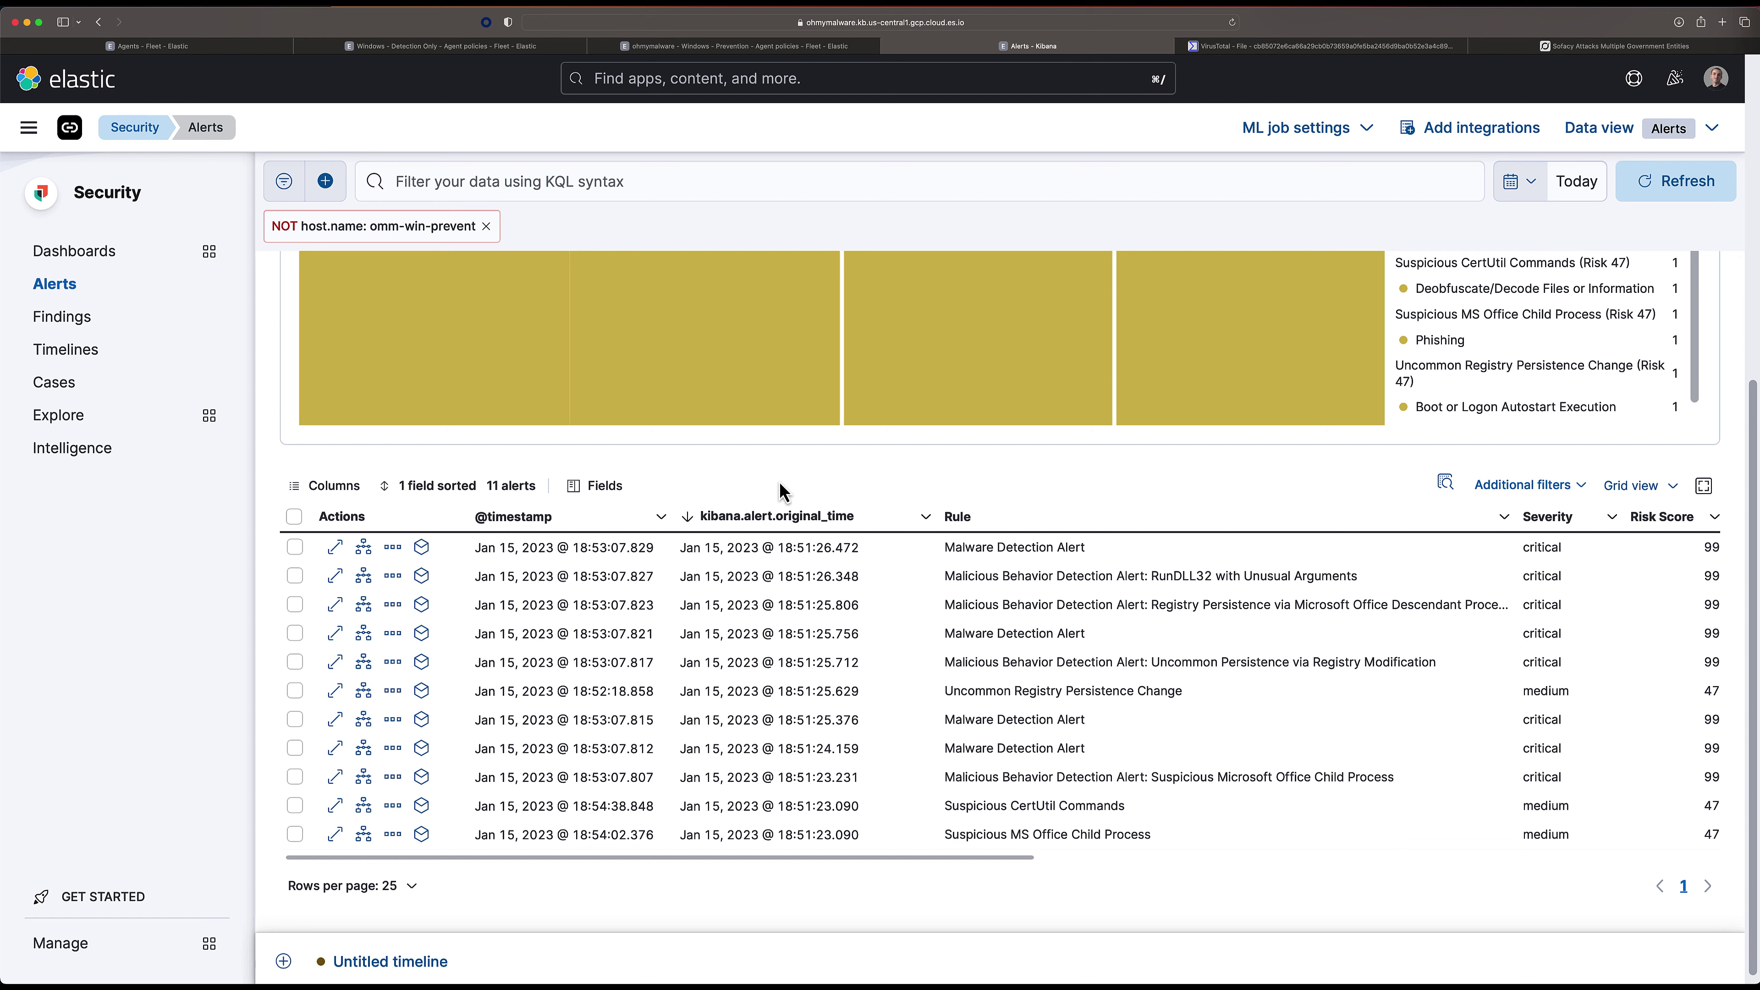
Examine the alerts' original times, rules, severities, risk scores and reasons across the columns of the alerts table.
{"action": "scroll", "coordinate": [1002, 752], "scroll_direction": "right", "scroll_amount": 2}
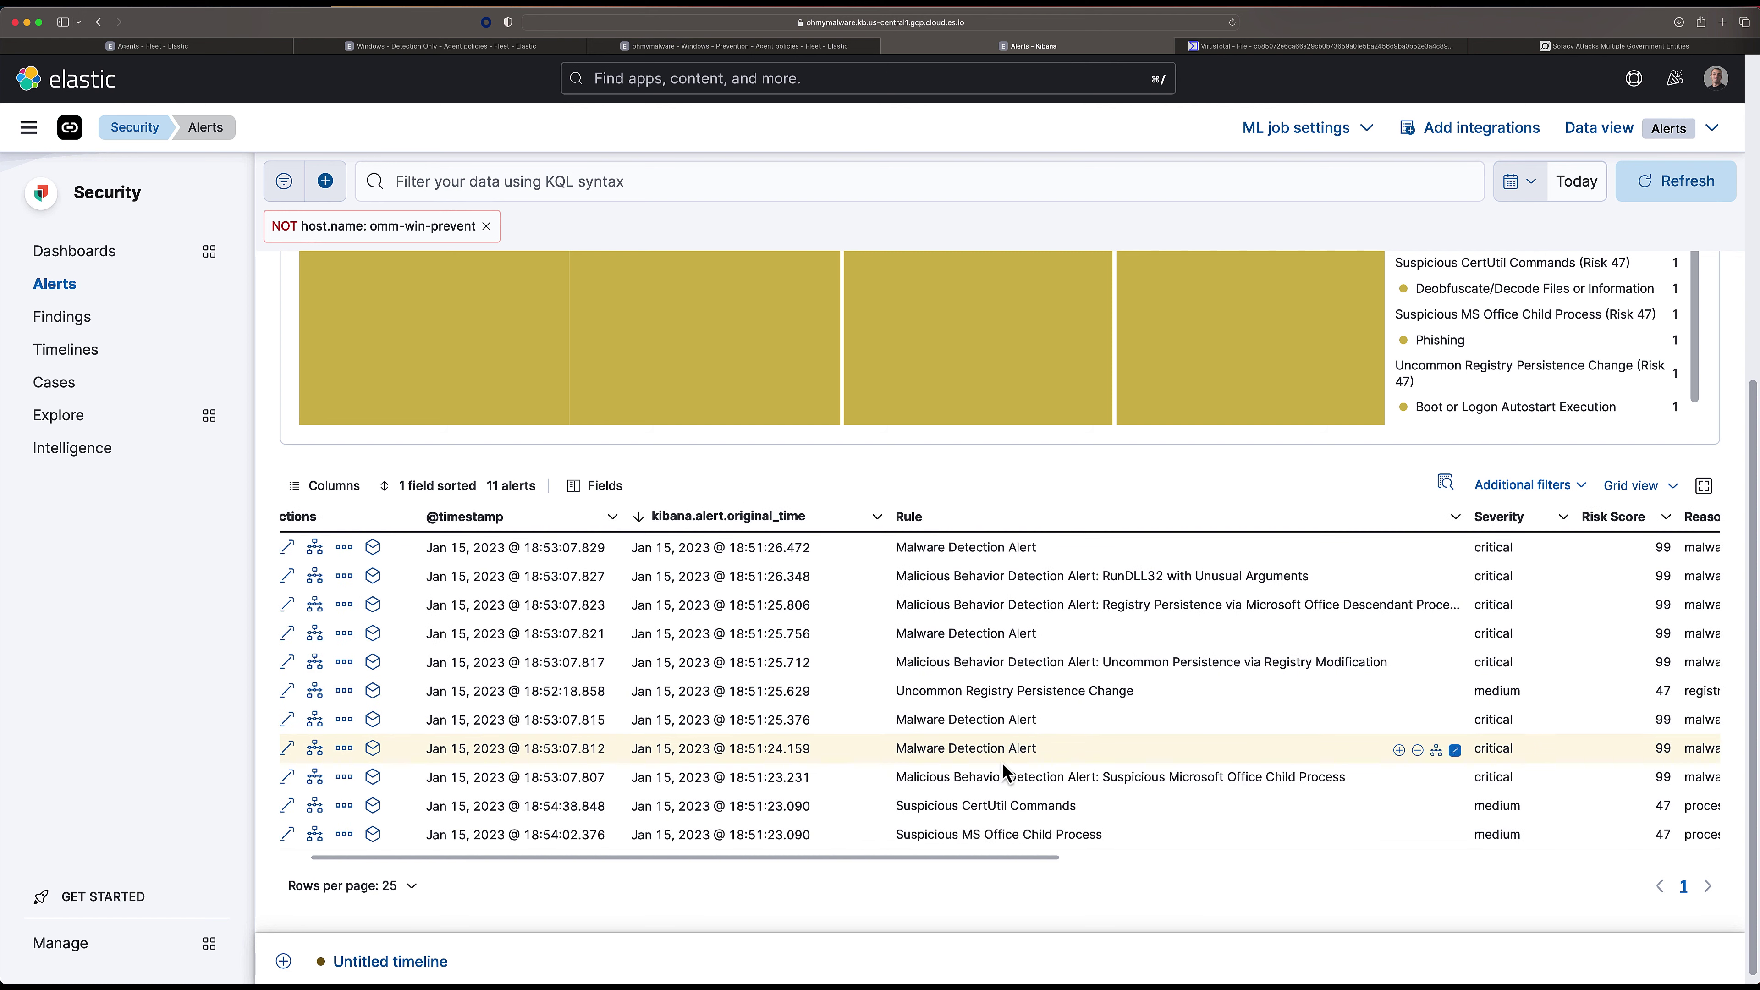
{"action": "scroll", "coordinate": [1006, 772], "scroll_direction": "right", "scroll_amount": 5}
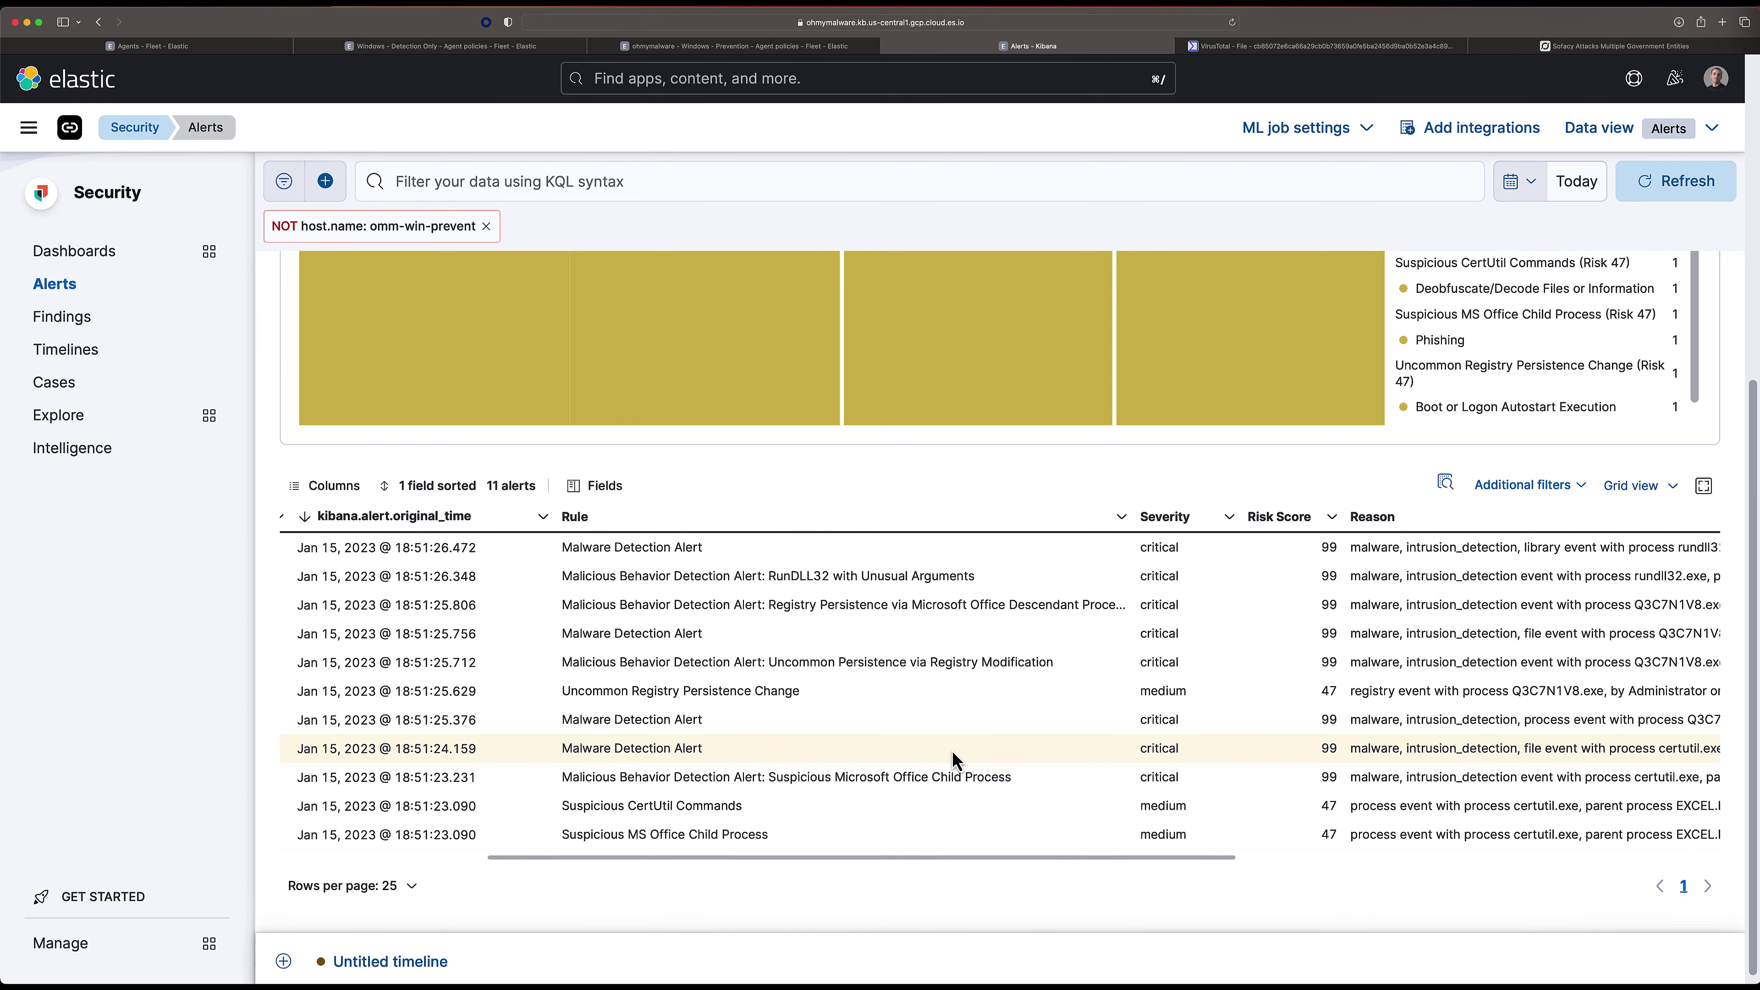
{"action": "scroll", "coordinate": [731, 700], "scroll_direction": "left", "scroll_amount": 5}
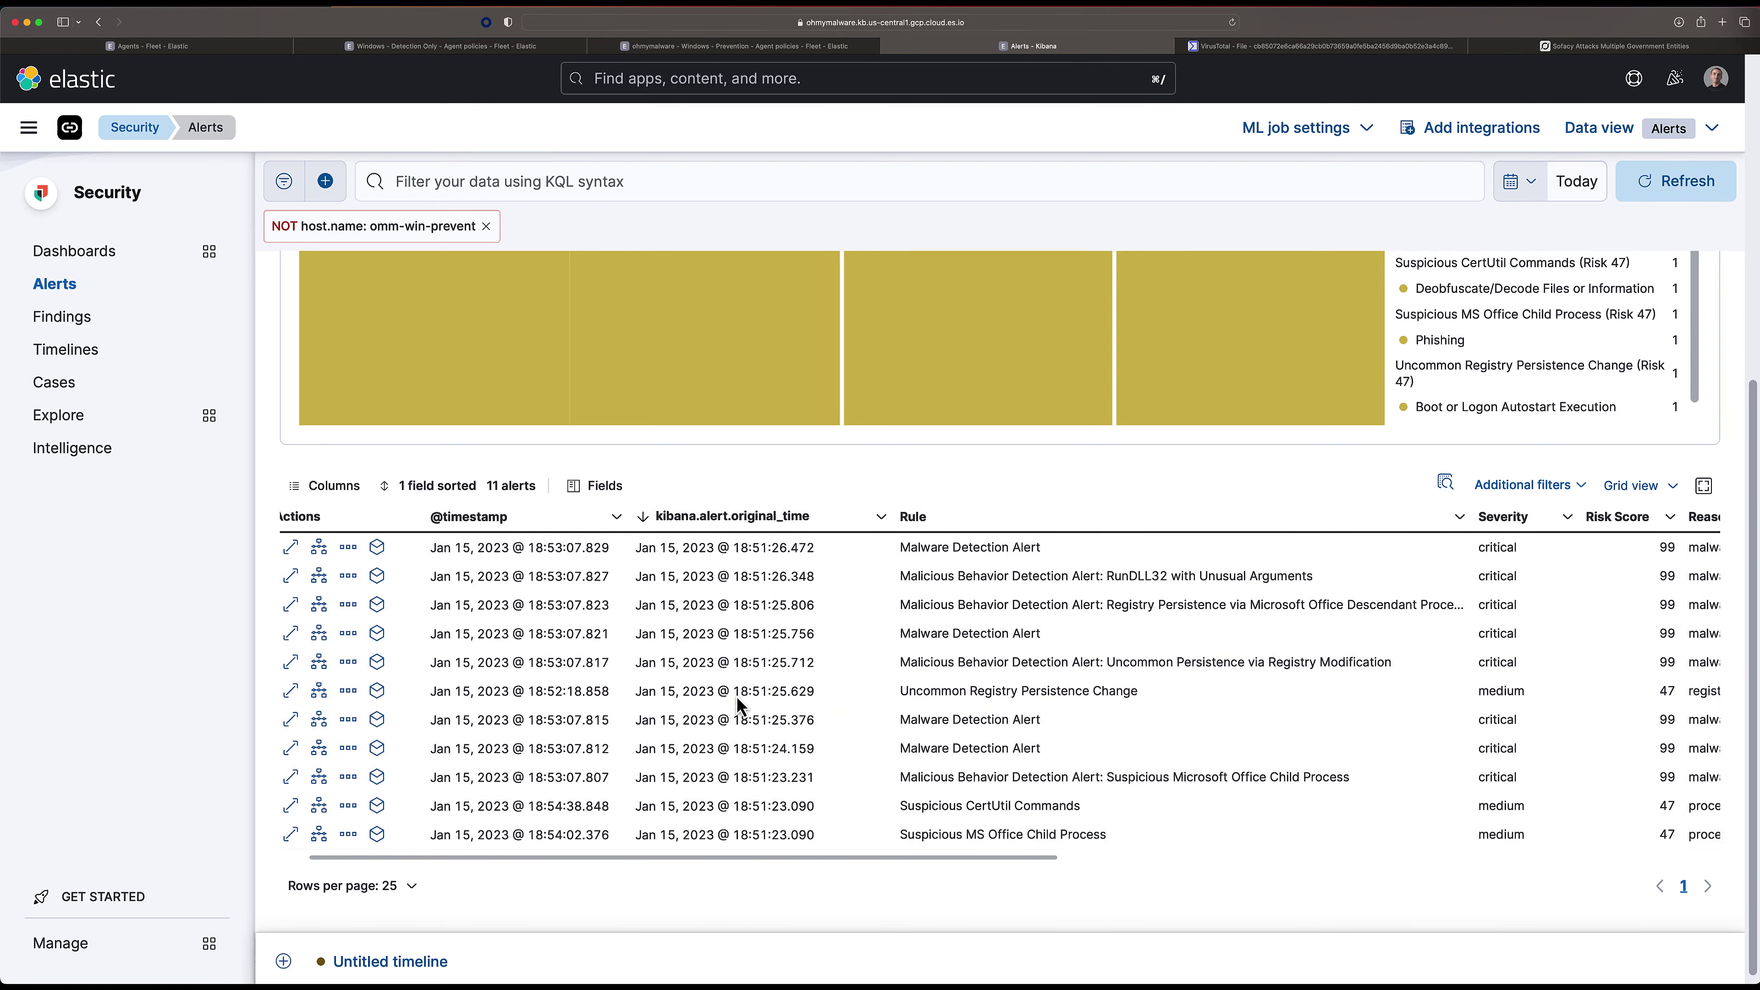
{"action": "scroll", "coordinate": [812, 677], "scroll_direction": "left", "scroll_amount": 2}
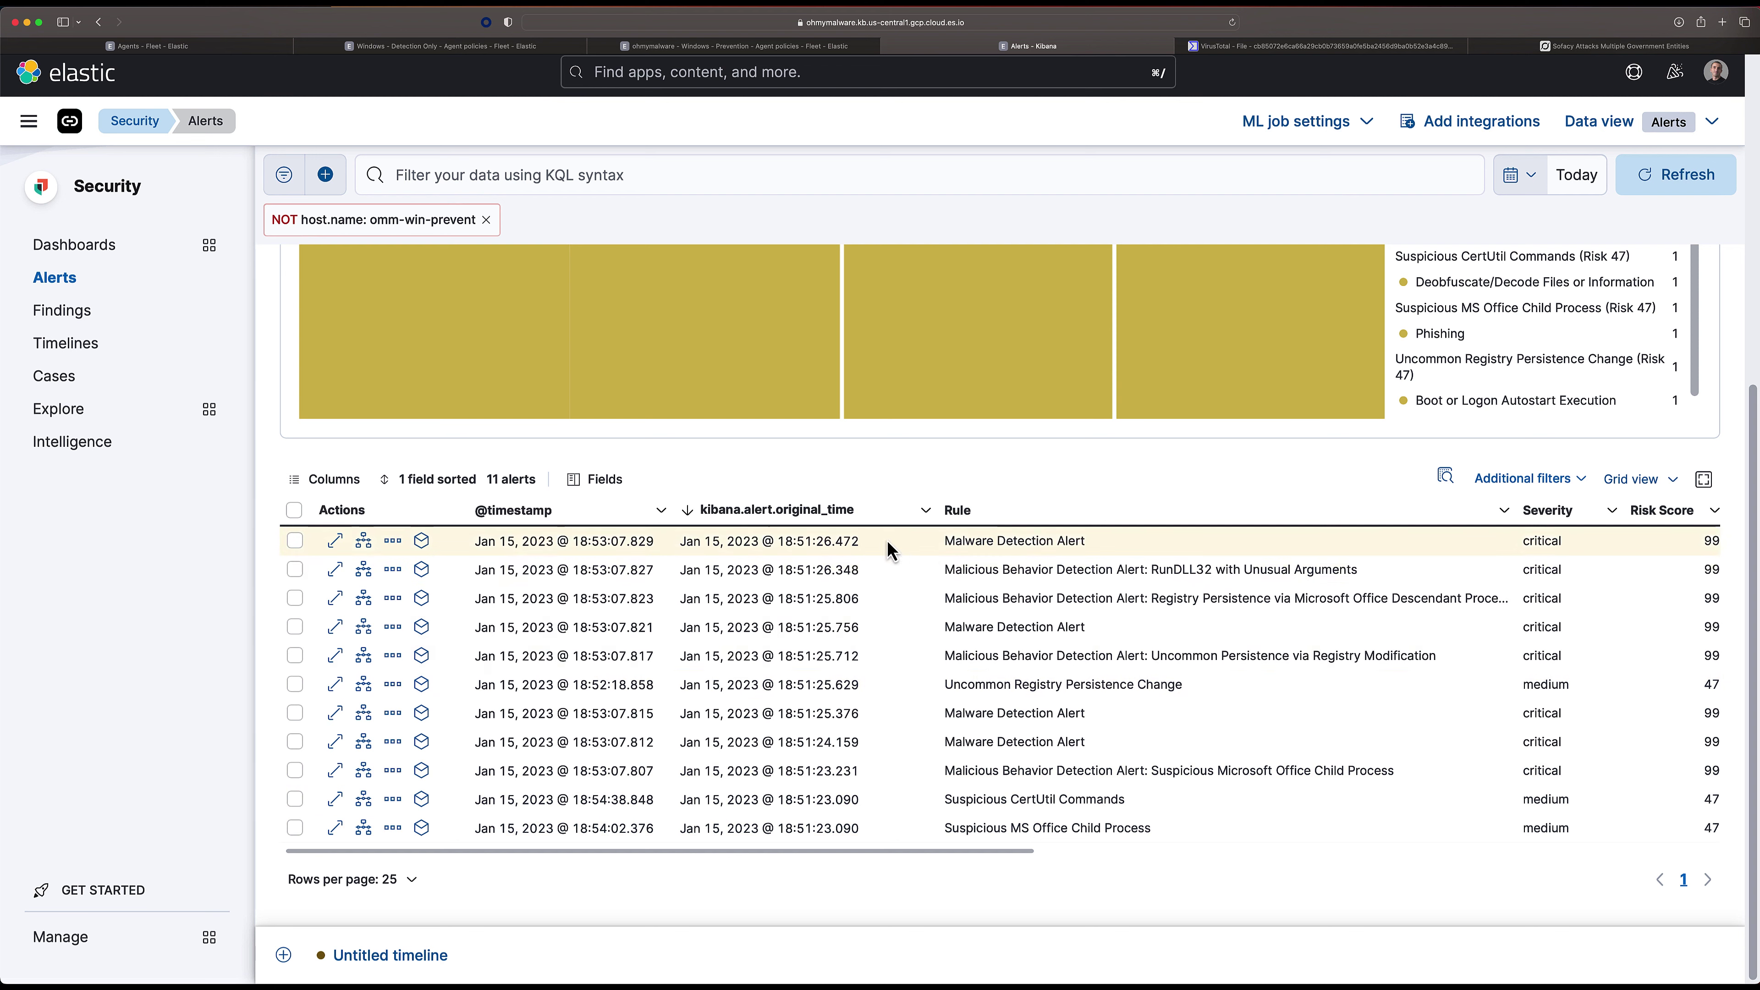
{"action": "scroll", "coordinate": [735, 547], "scroll_direction": "up", "scroll_amount": 1}
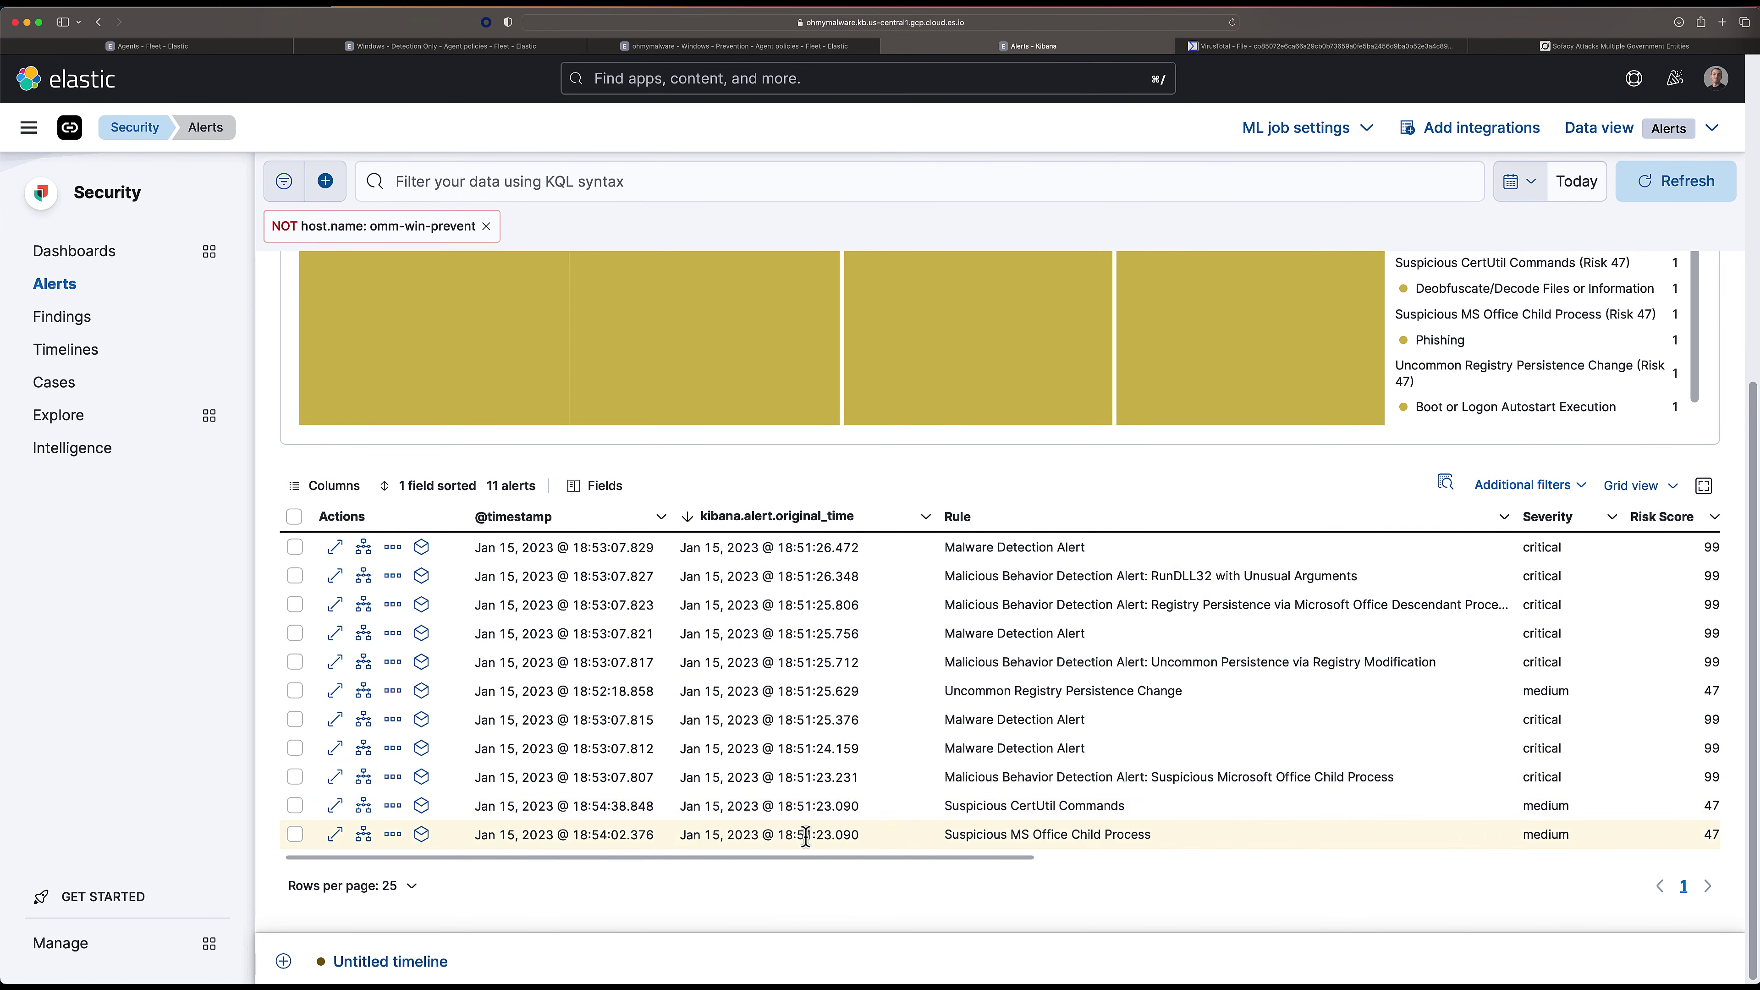
{"action": "mouse_move", "coordinate": [812, 660]}
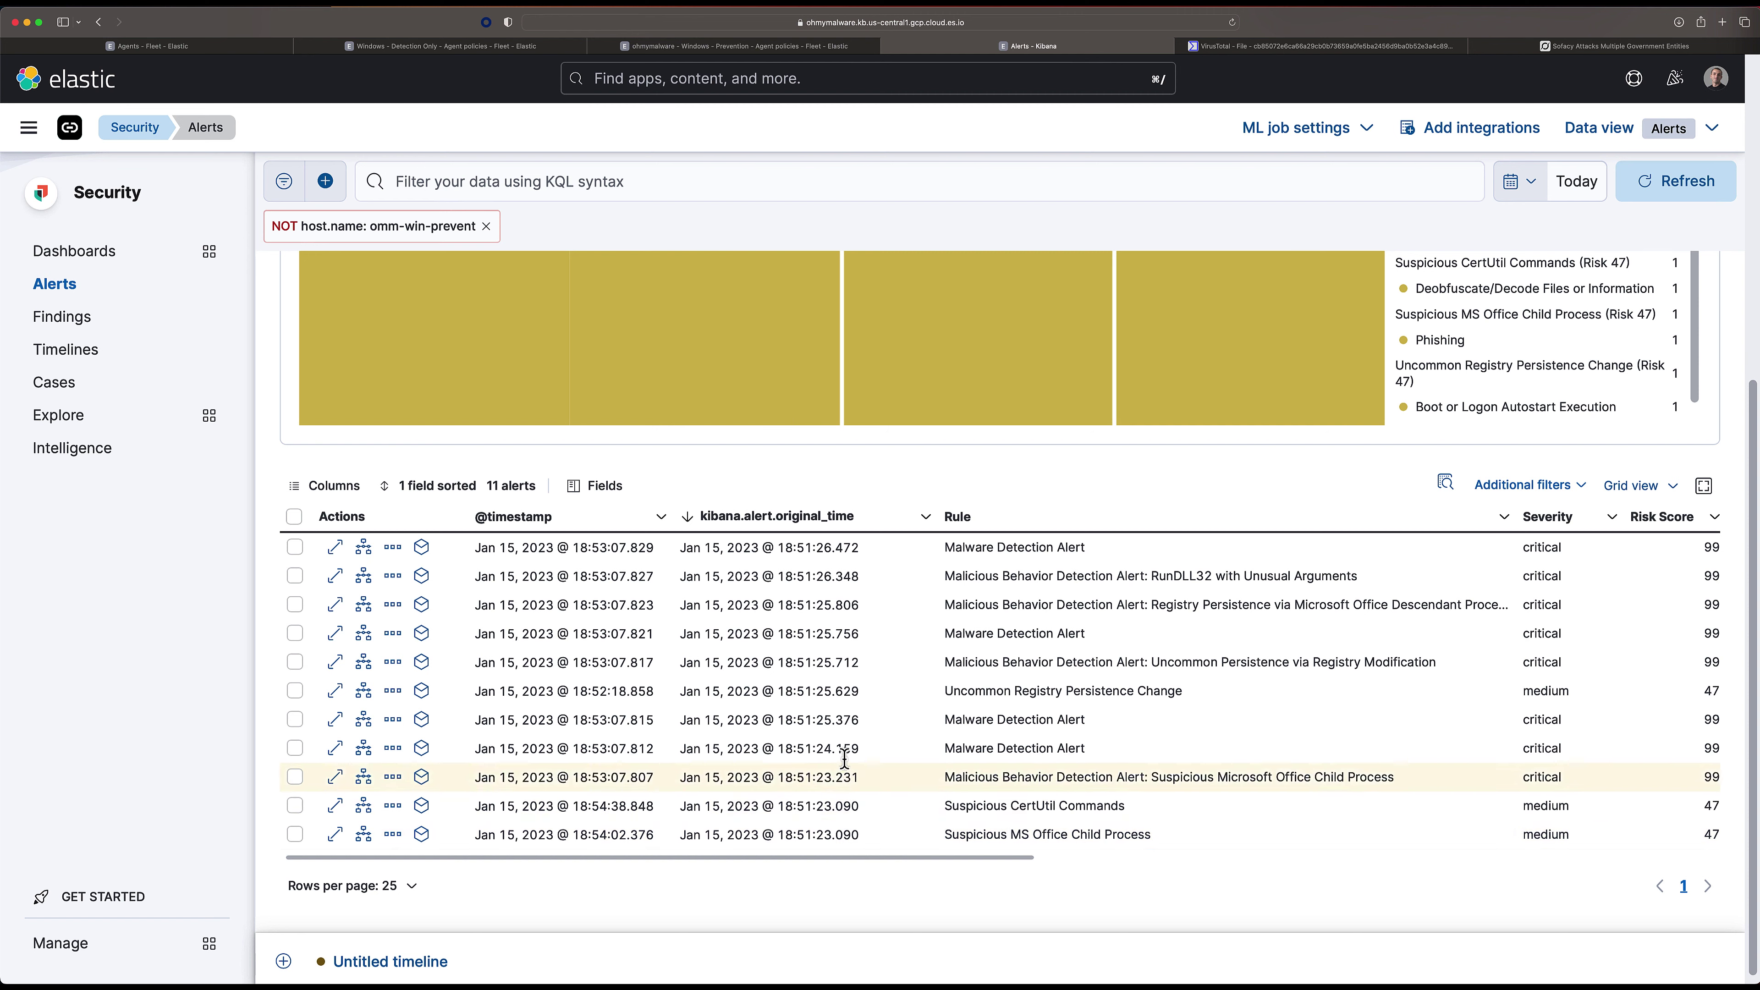
{"action": "scroll", "coordinate": [887, 778], "scroll_direction": "right", "scroll_amount": 2}
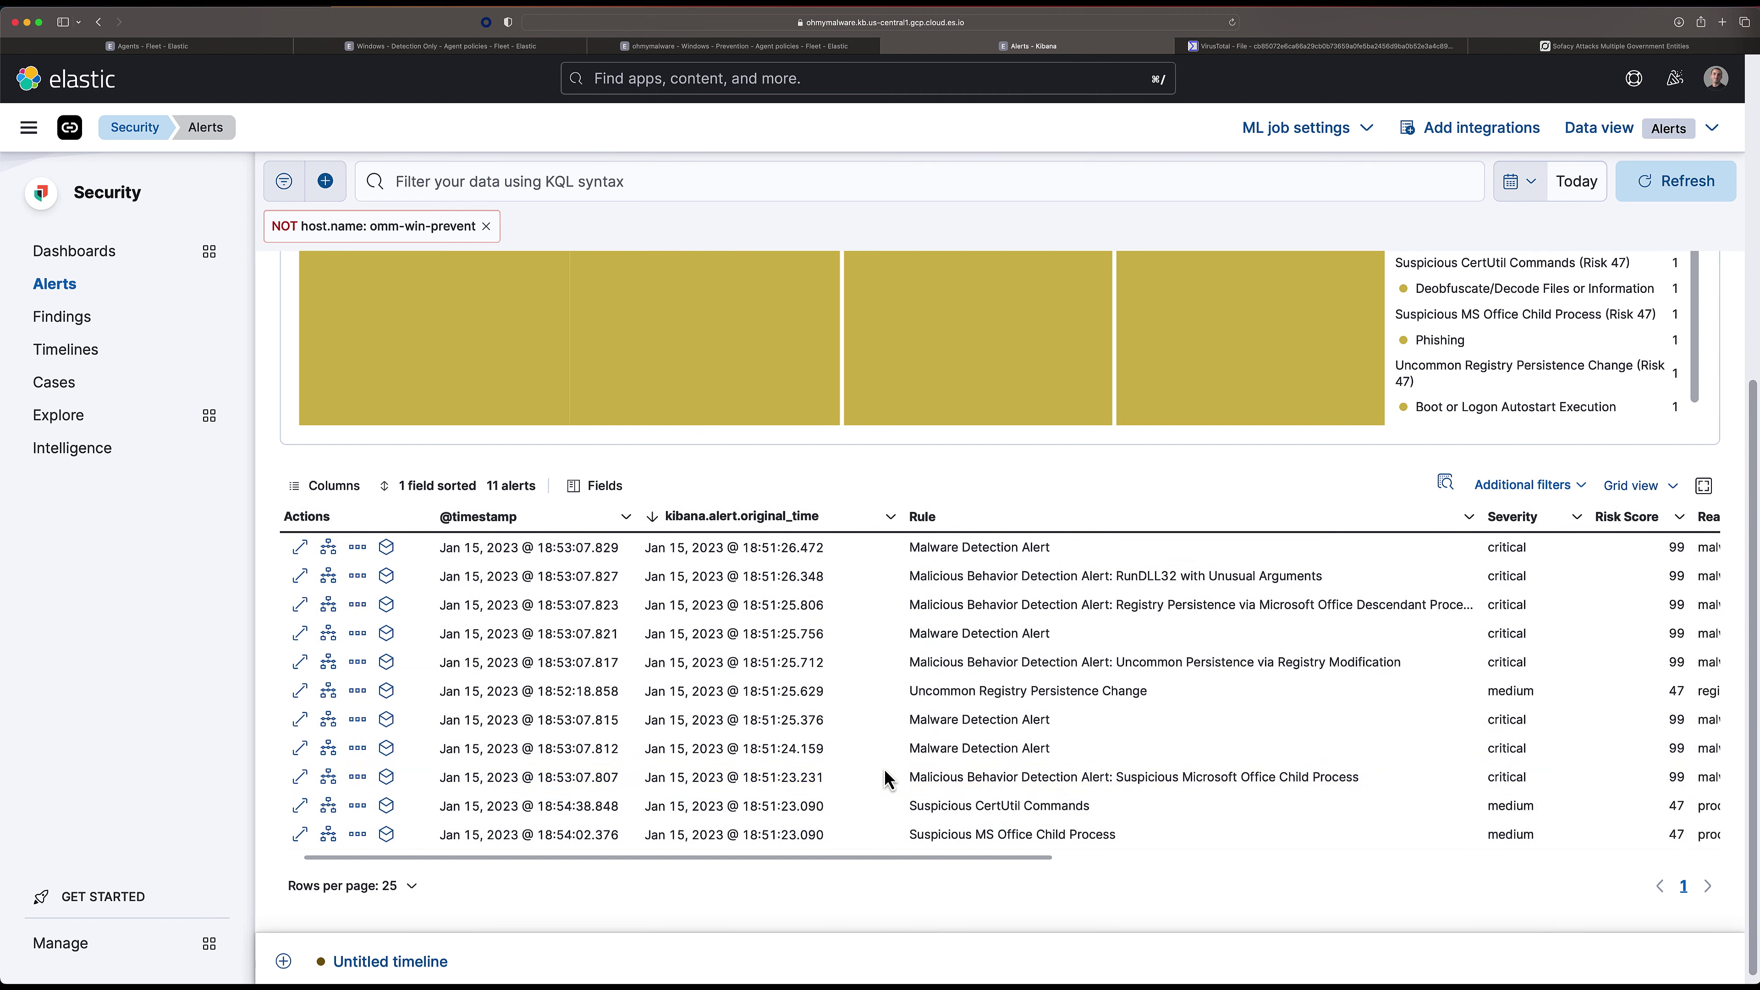
{"action": "scroll", "coordinate": [880, 797], "scroll_direction": "right", "scroll_amount": 3}
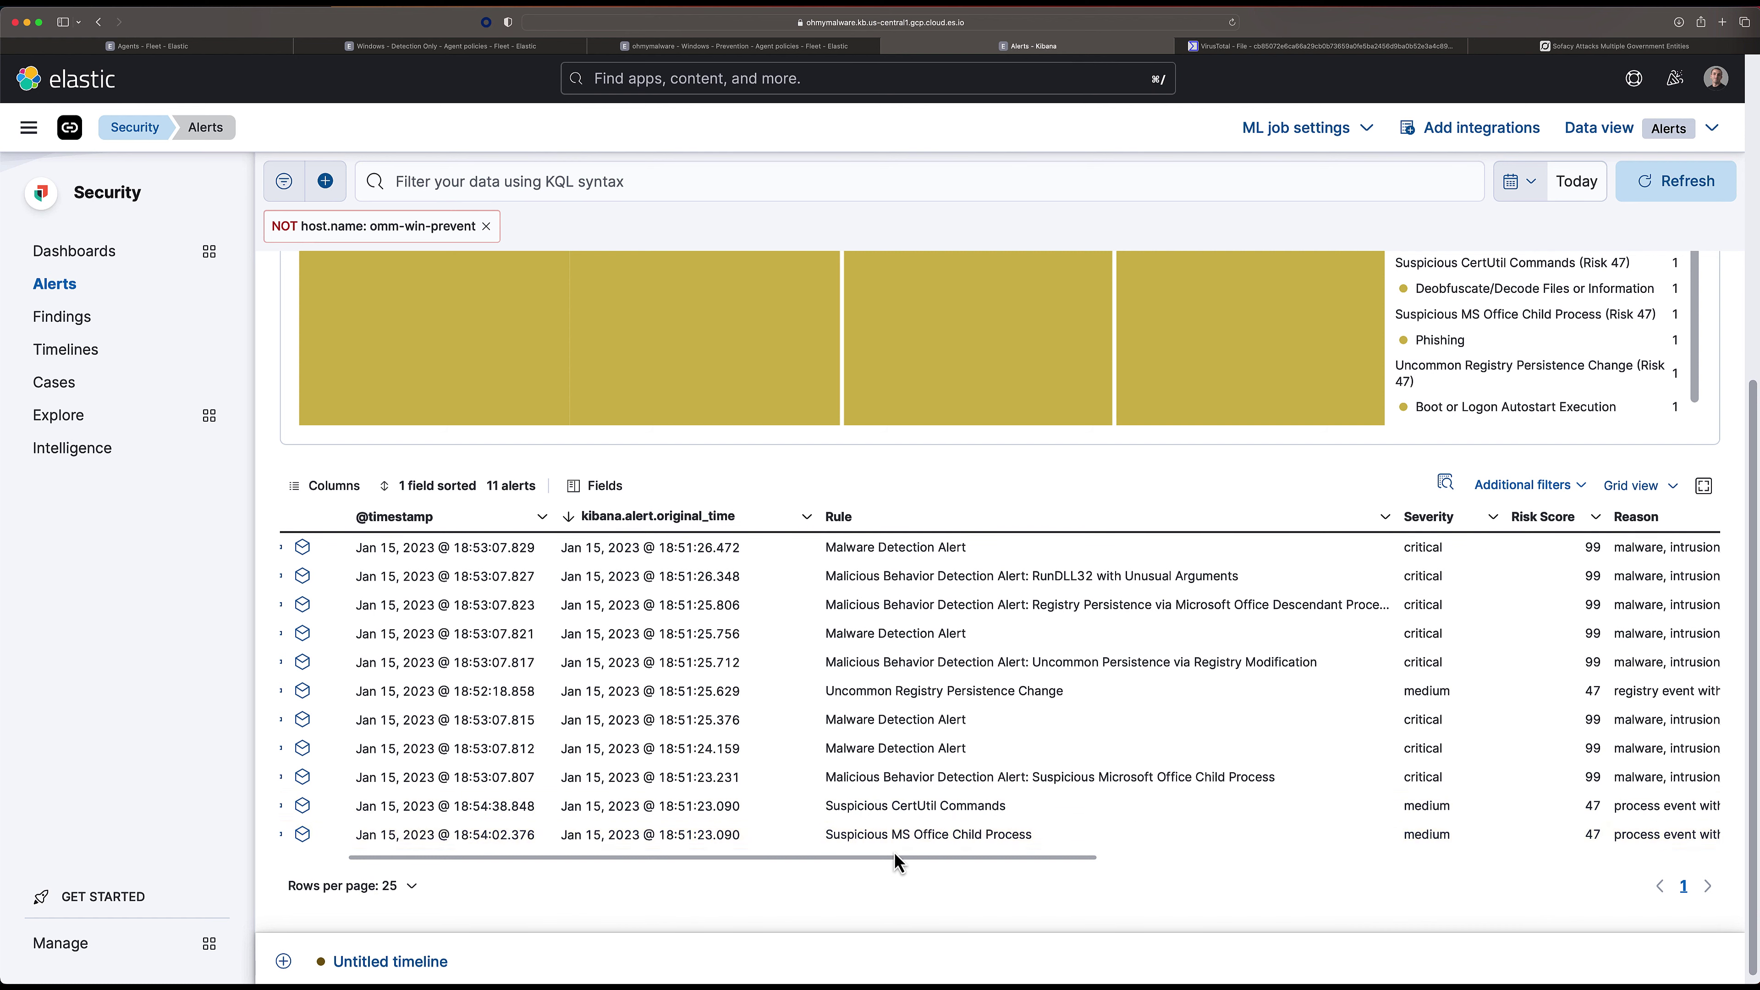
{"action": "scroll", "coordinate": [977, 825], "scroll_direction": "left", "scroll_amount": 4}
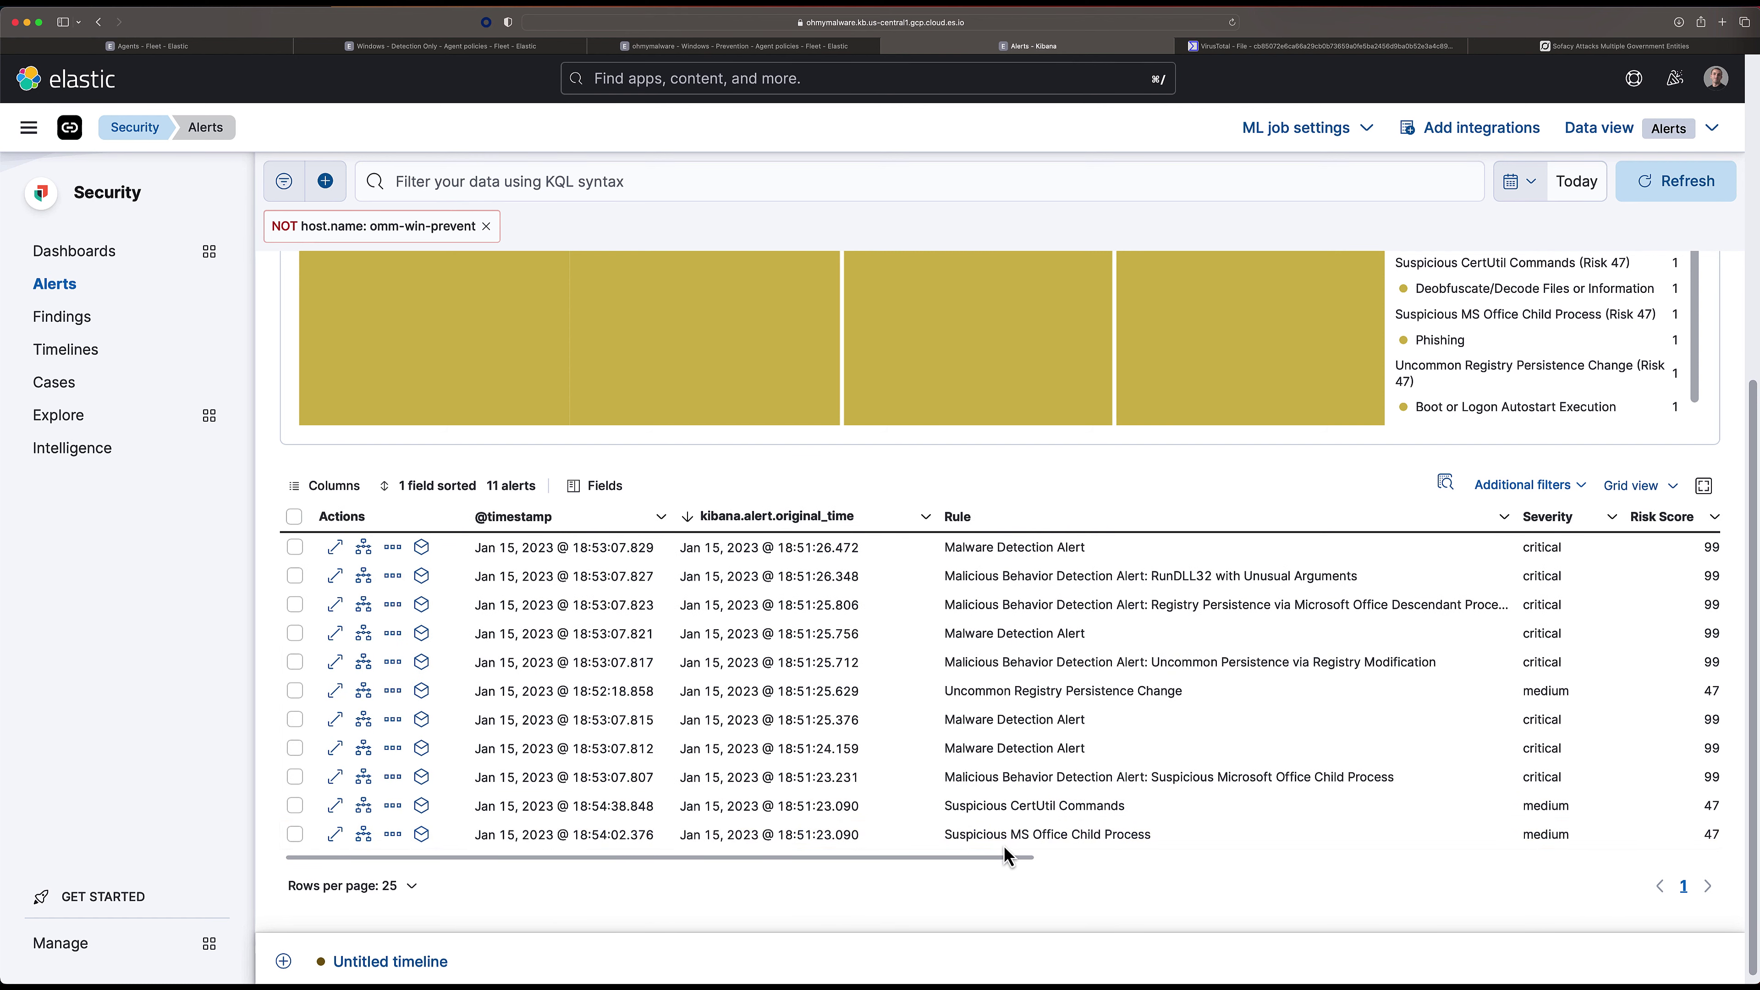
Open the details of the Suspicious MS Office Child Process alert and review its MITRE ATT&CK mapping, alert reason and highlighted fields.
{"action": "left_click", "coordinate": [335, 835]}
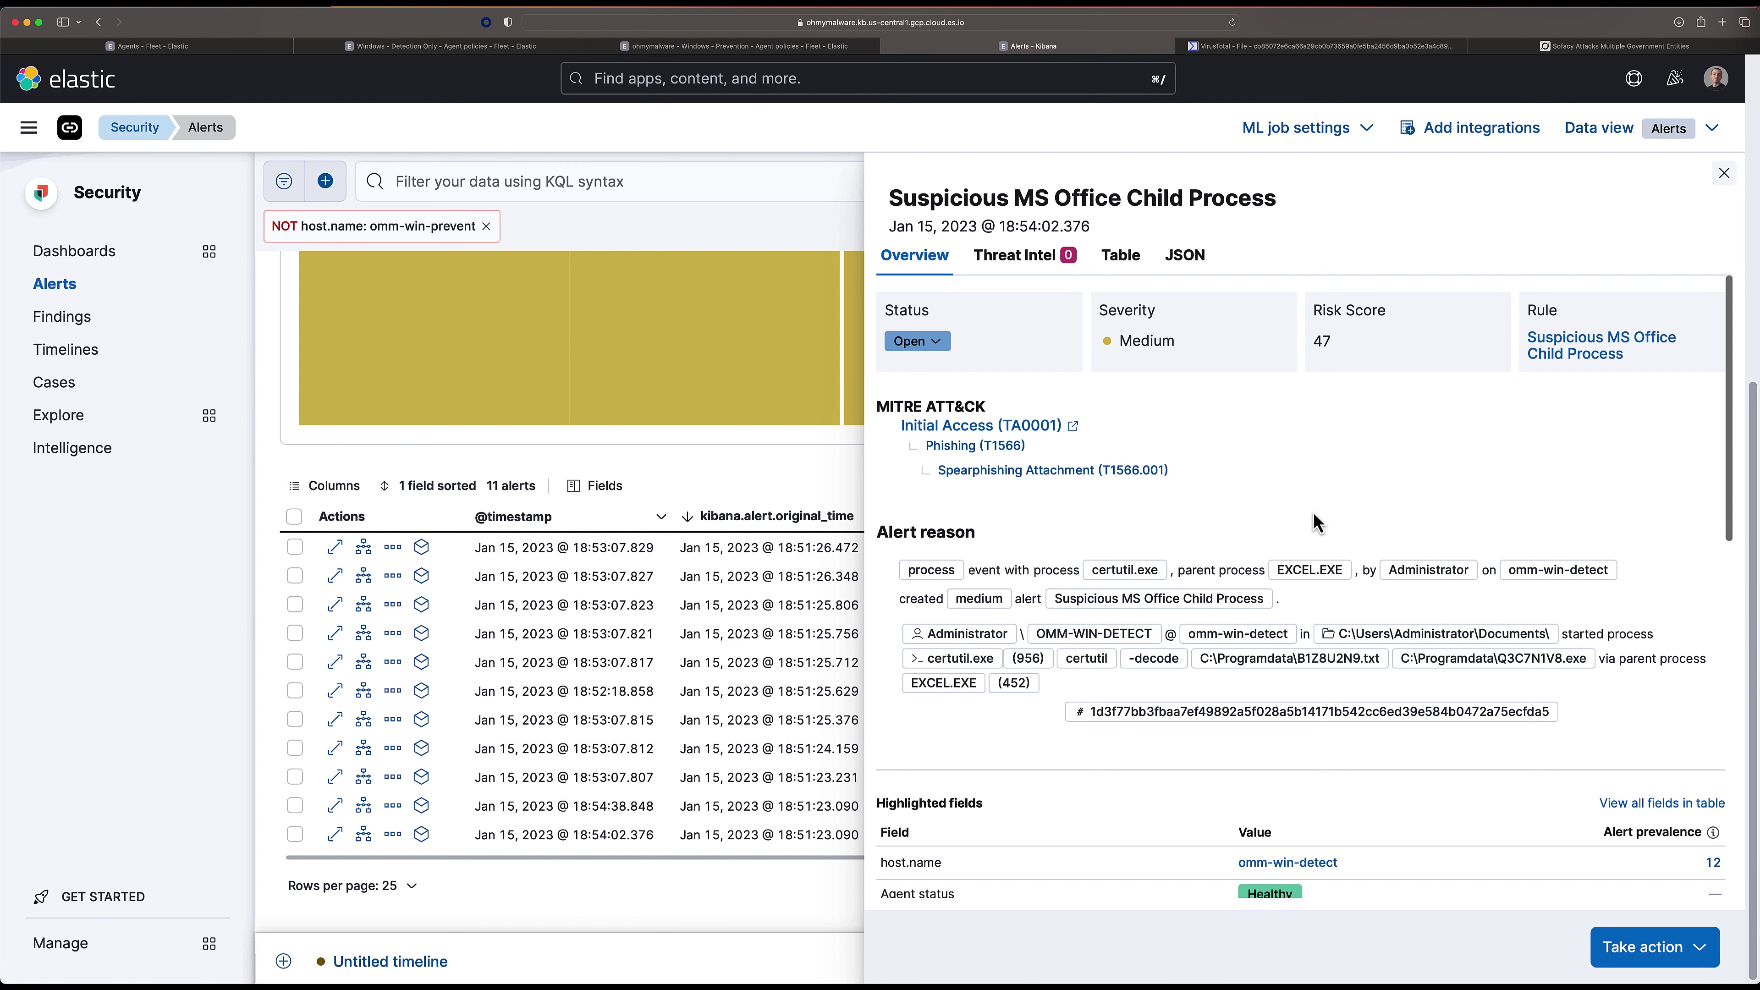
{"action": "key", "text": "super+Tab"}
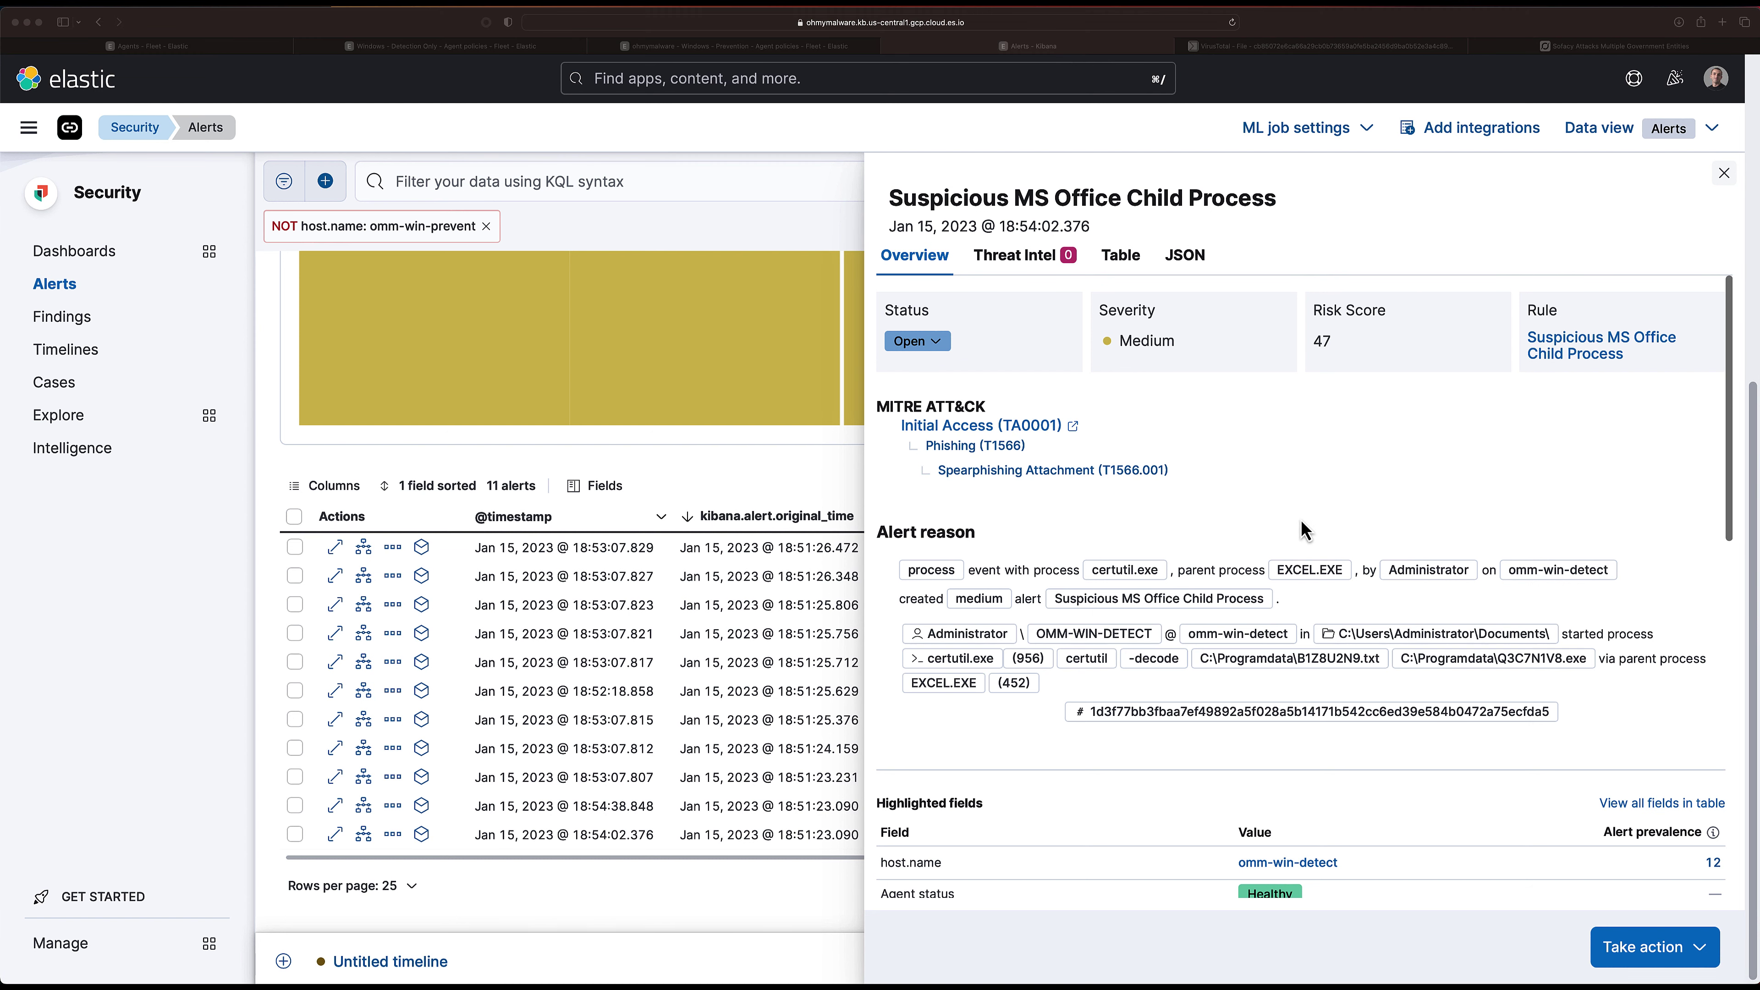
{"action": "key", "text": "super+Tab"}
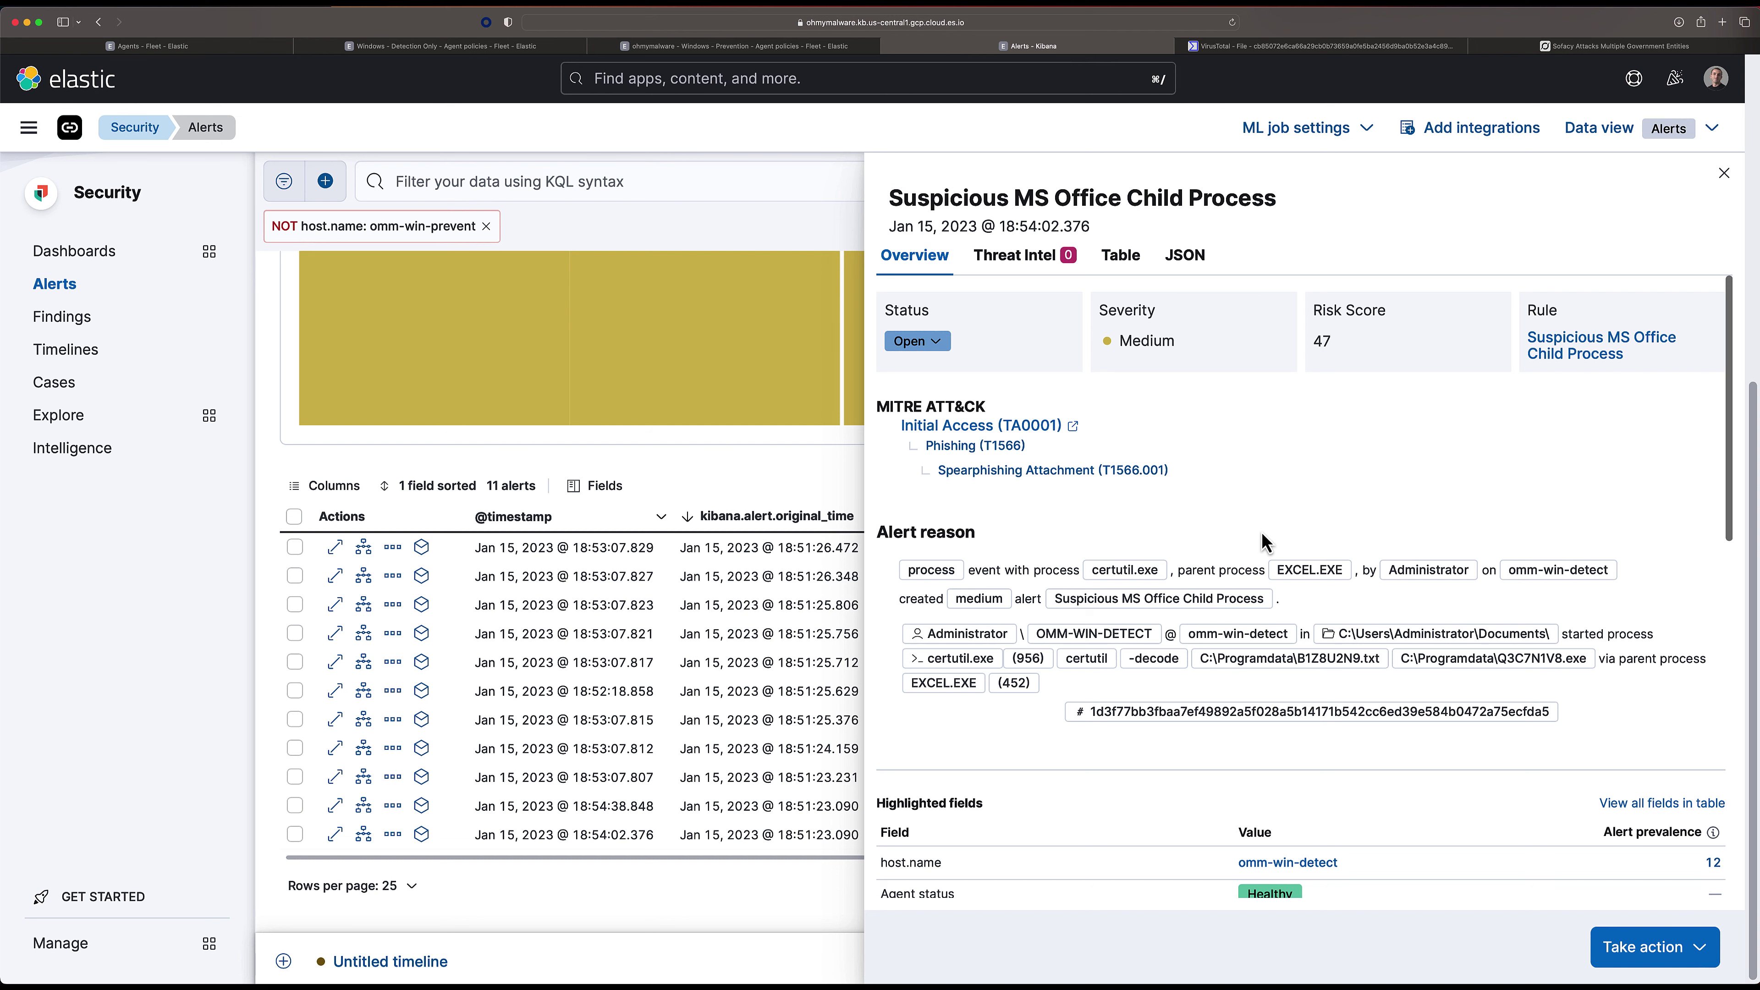
{"action": "scroll", "coordinate": [1258, 541], "scroll_direction": "down", "scroll_amount": 3}
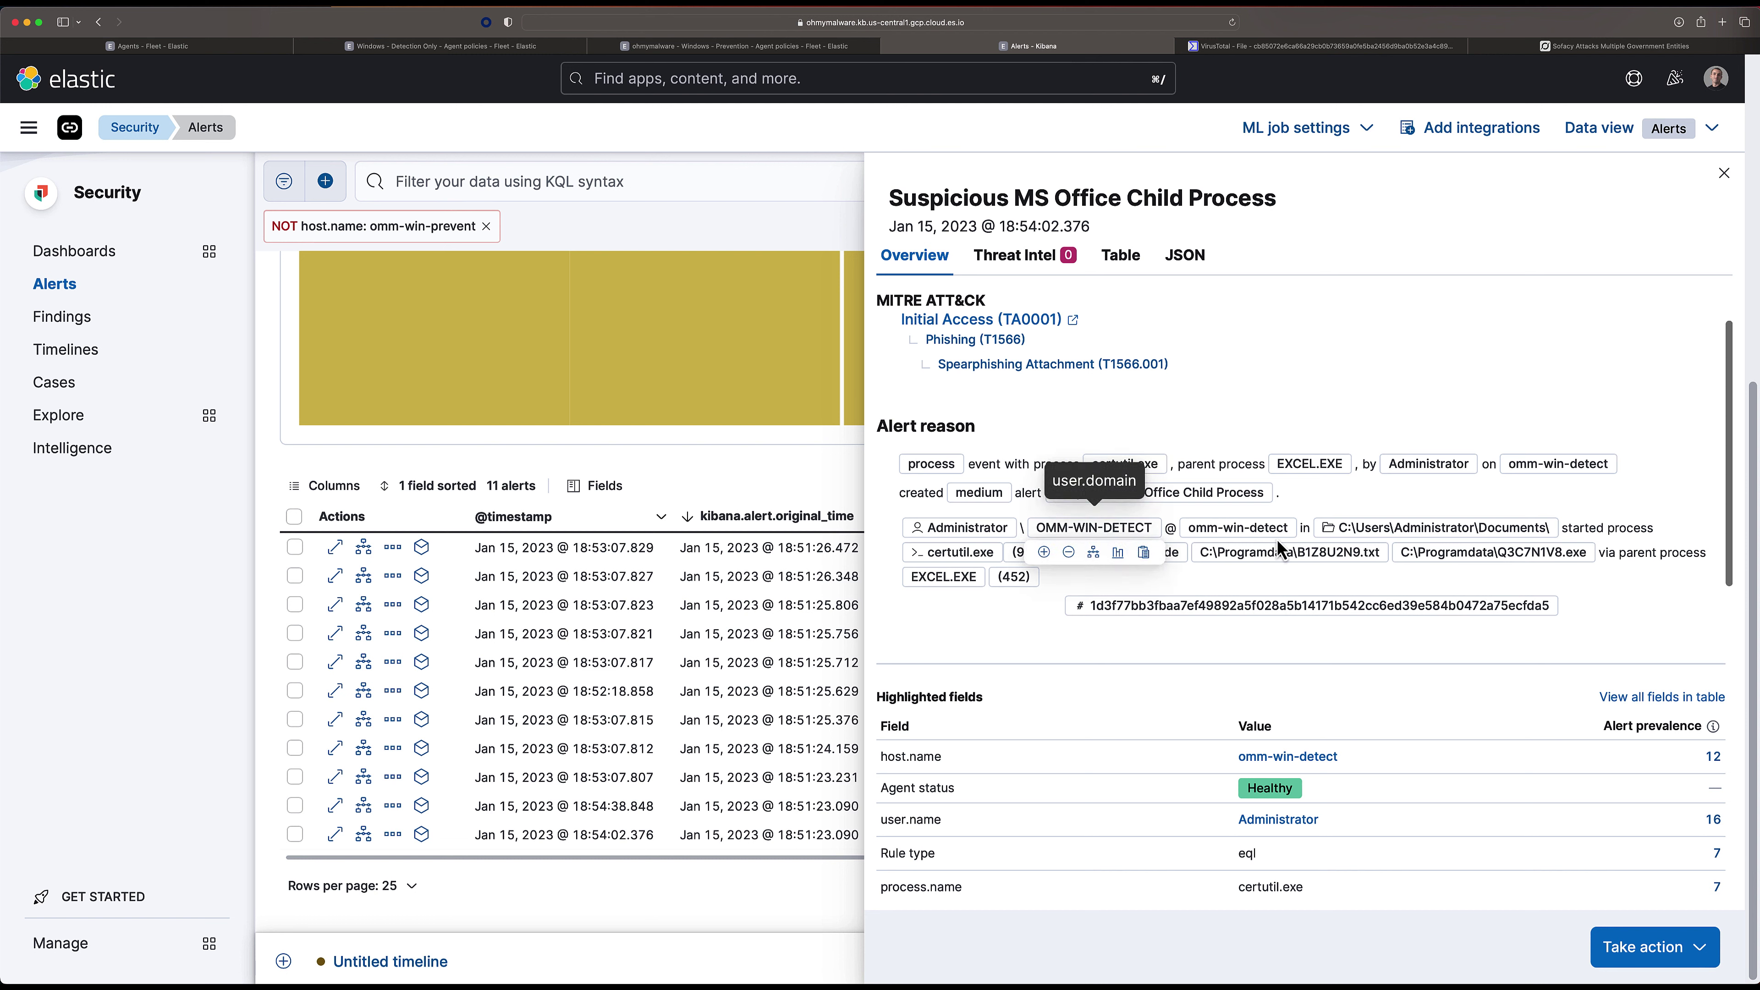
{"action": "mouse_move", "coordinate": [1432, 534]}
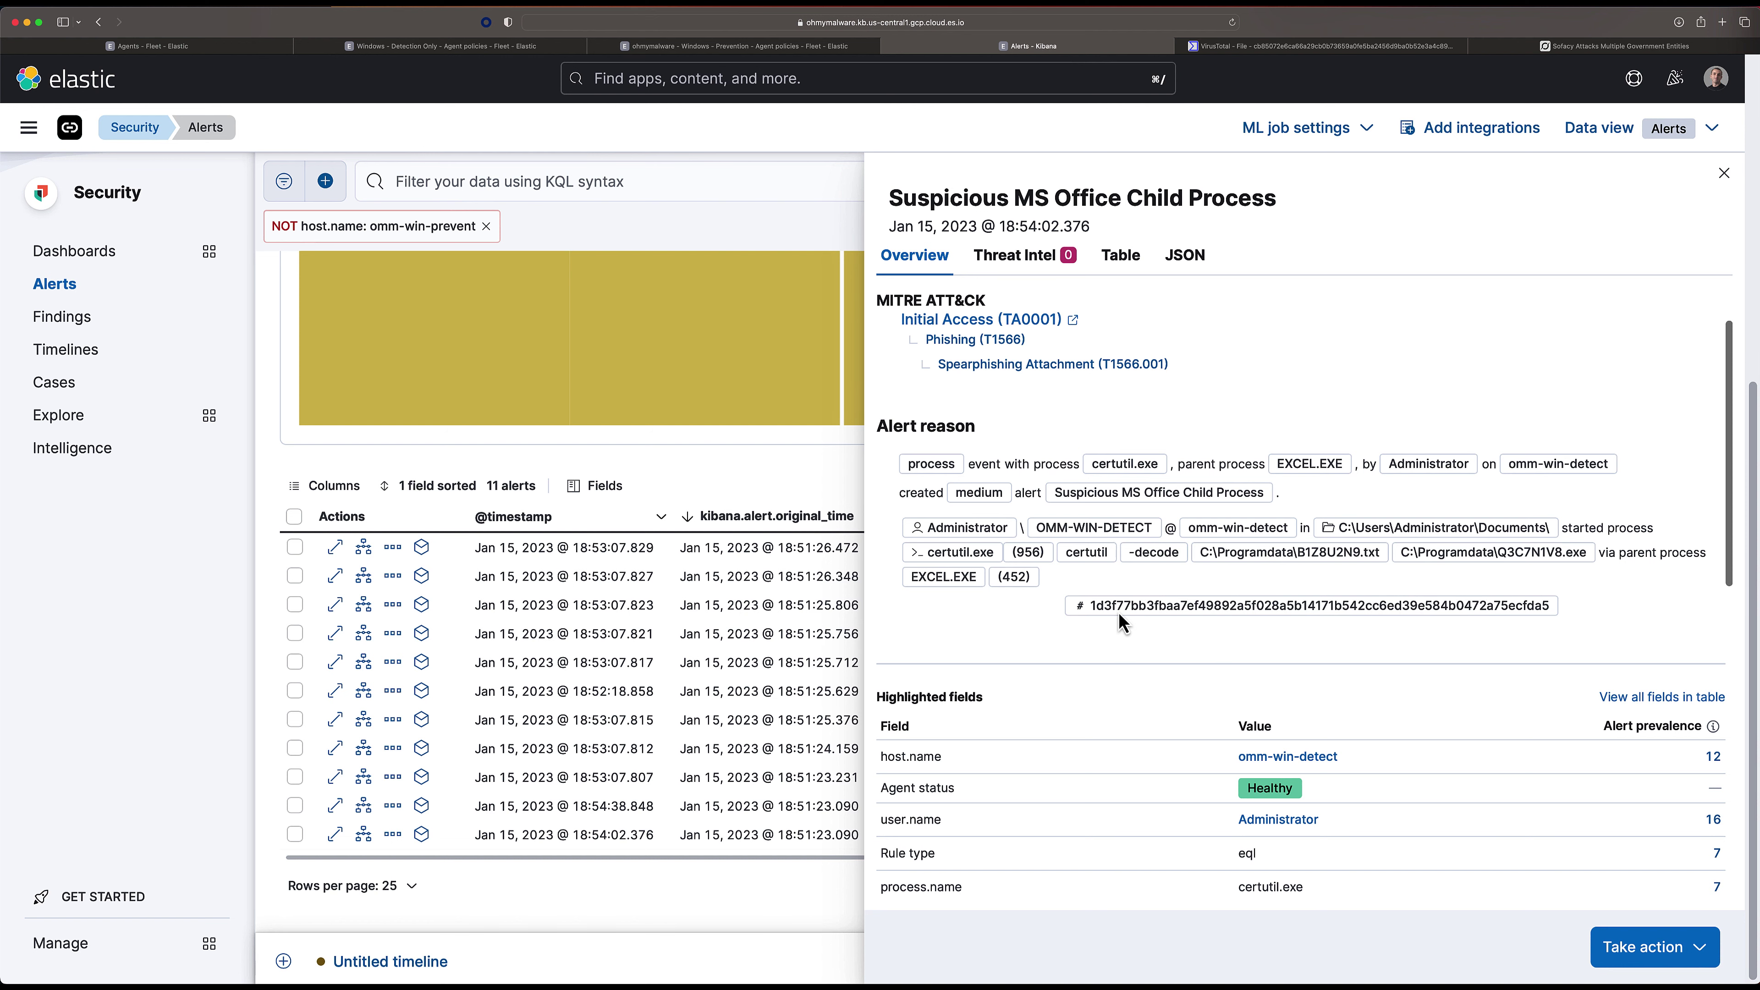
{"action": "scroll", "coordinate": [1060, 610], "scroll_direction": "down", "scroll_amount": 4}
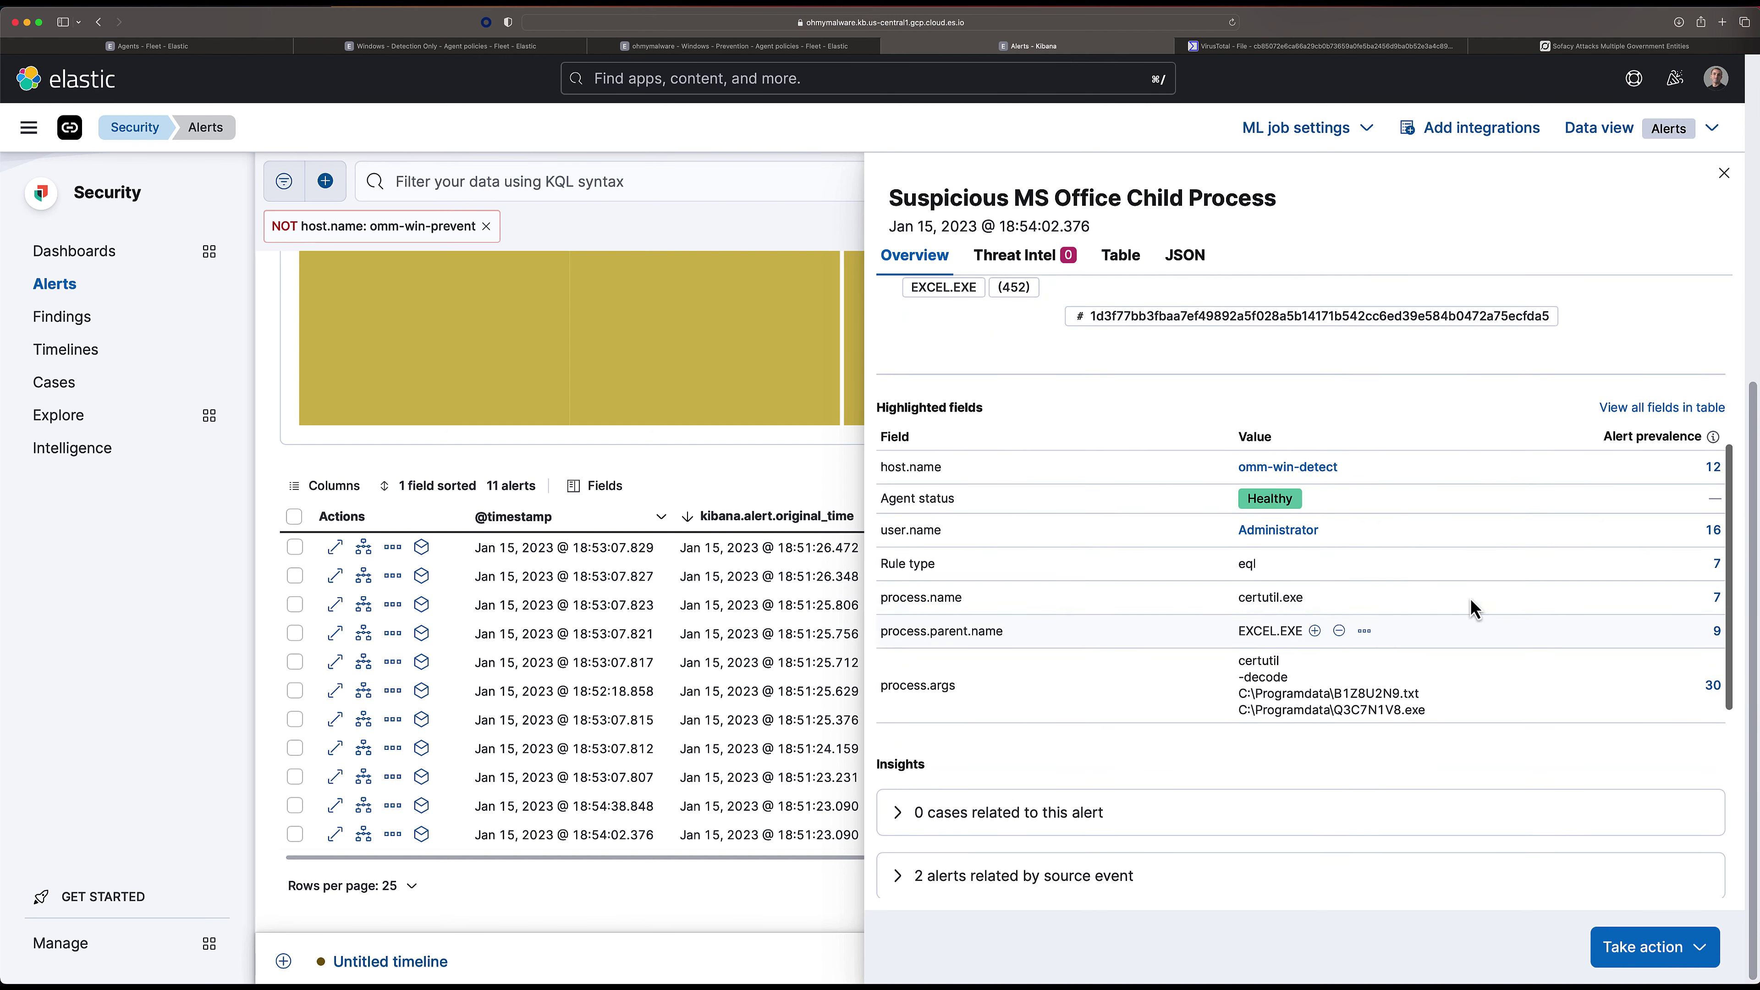
Expand the related alerts by process ancestry in the alert's insights and review the listed rules and severities.
{"action": "scroll", "coordinate": [1182, 707], "scroll_direction": "down", "scroll_amount": 3}
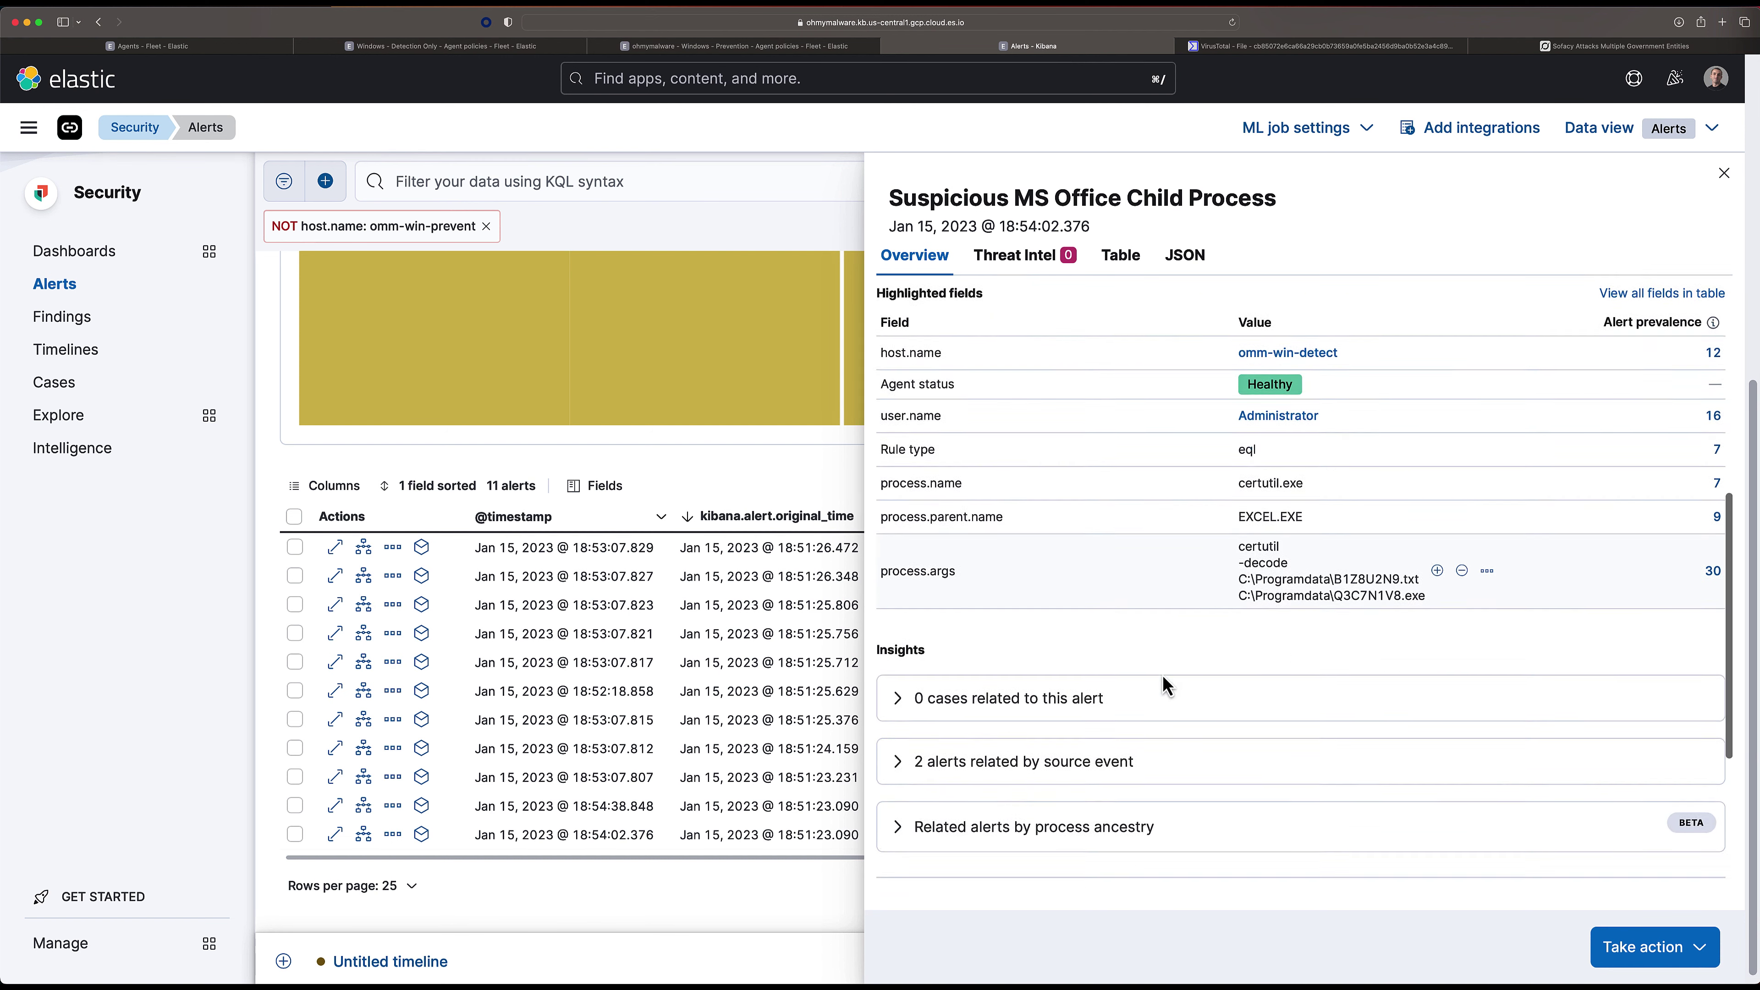
{"action": "scroll", "coordinate": [1176, 700], "scroll_direction": "down", "scroll_amount": 3}
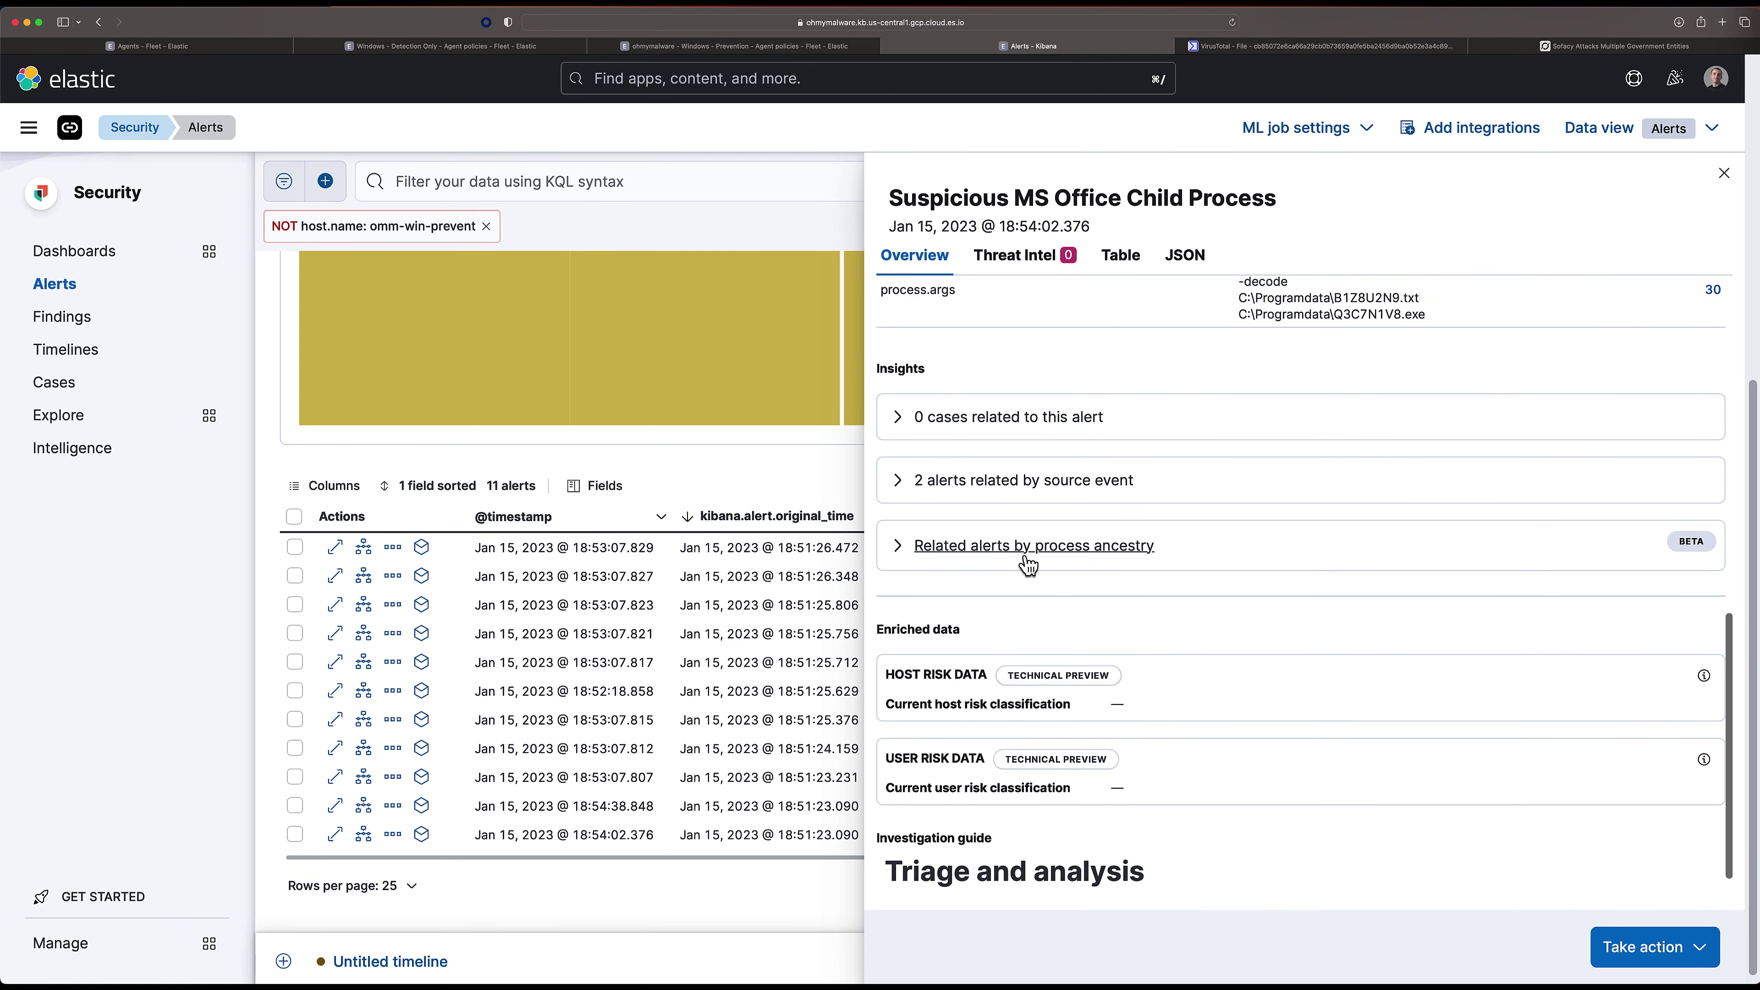
{"action": "left_click", "coordinate": [899, 548]}
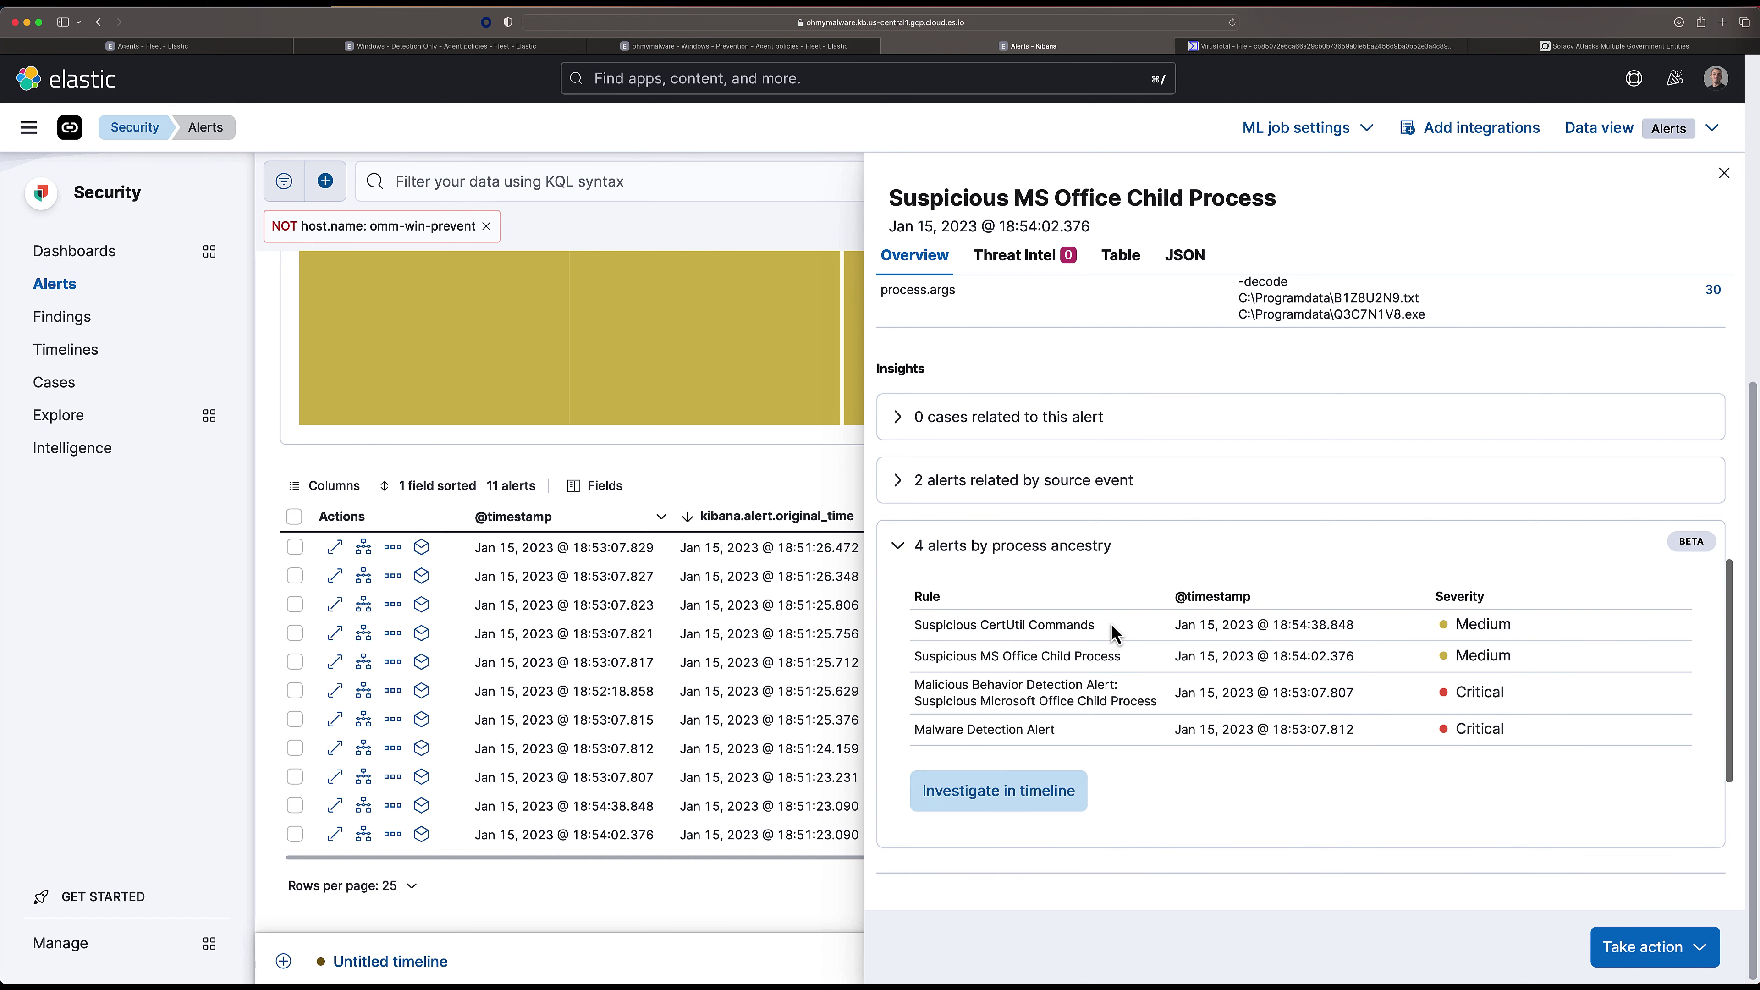
{"action": "scroll", "coordinate": [1061, 721], "scroll_direction": "down", "scroll_amount": 1}
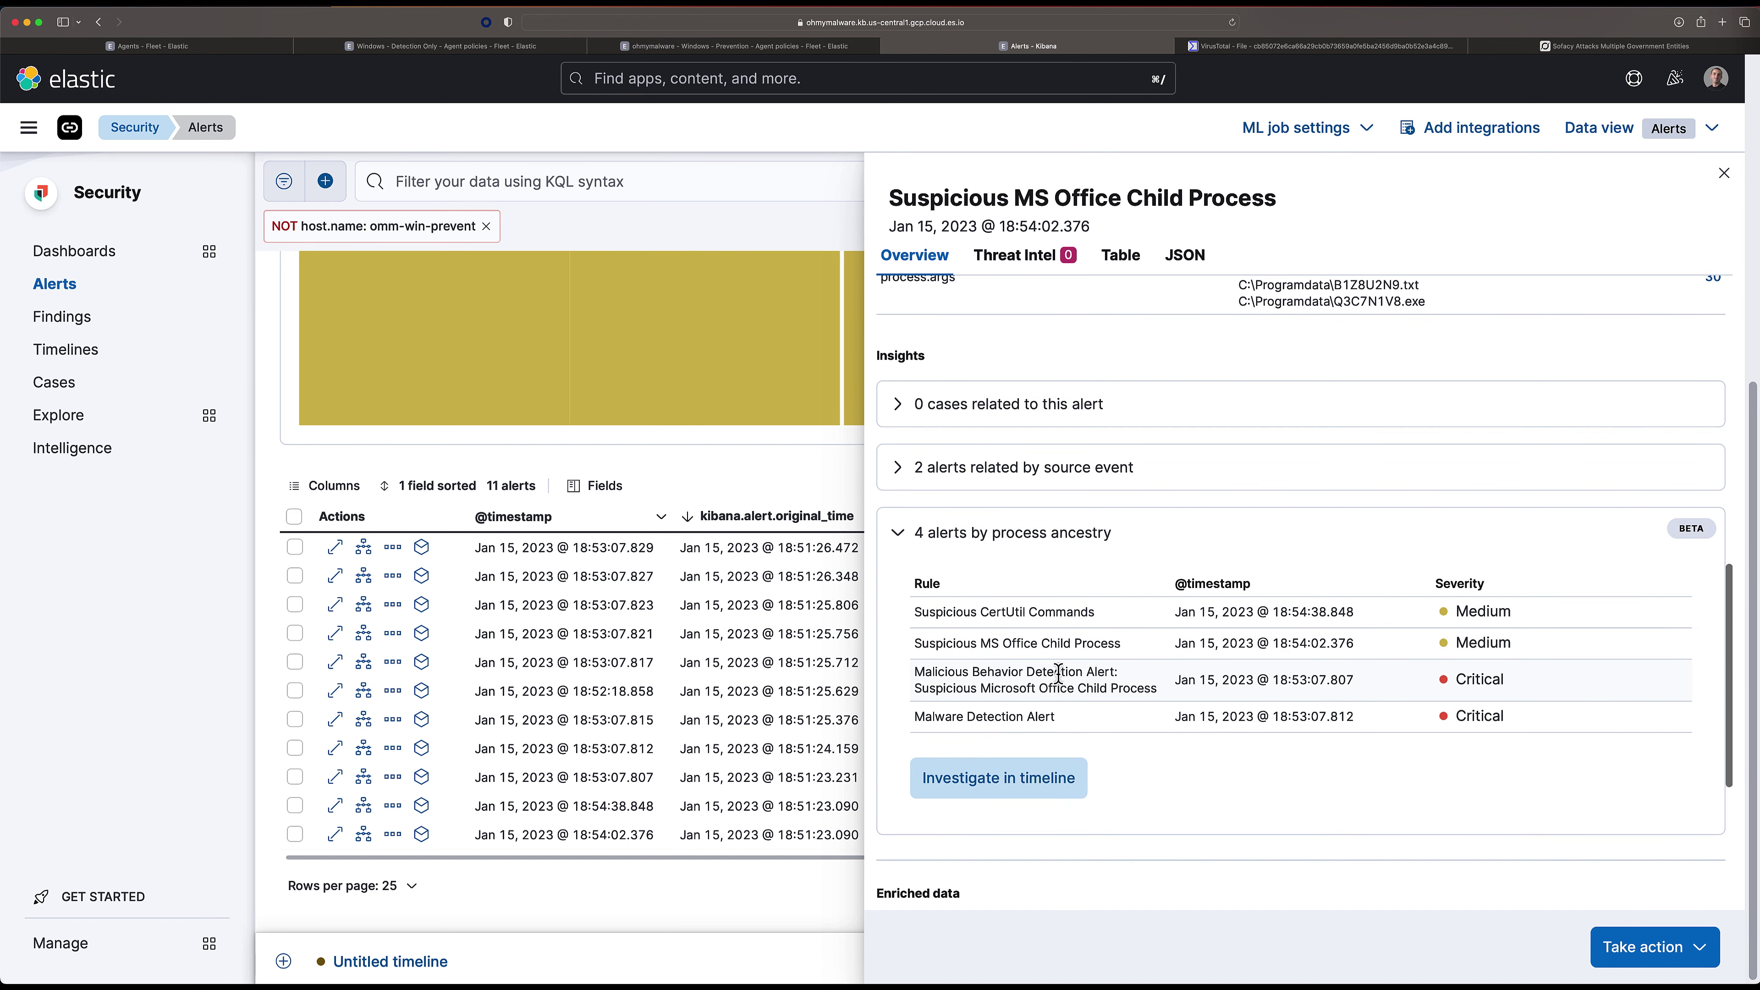
{"action": "scroll", "coordinate": [1060, 676], "scroll_direction": "up", "scroll_amount": 1}
{"action": "scroll", "coordinate": [1070, 624], "scroll_direction": "down", "scroll_amount": 2}
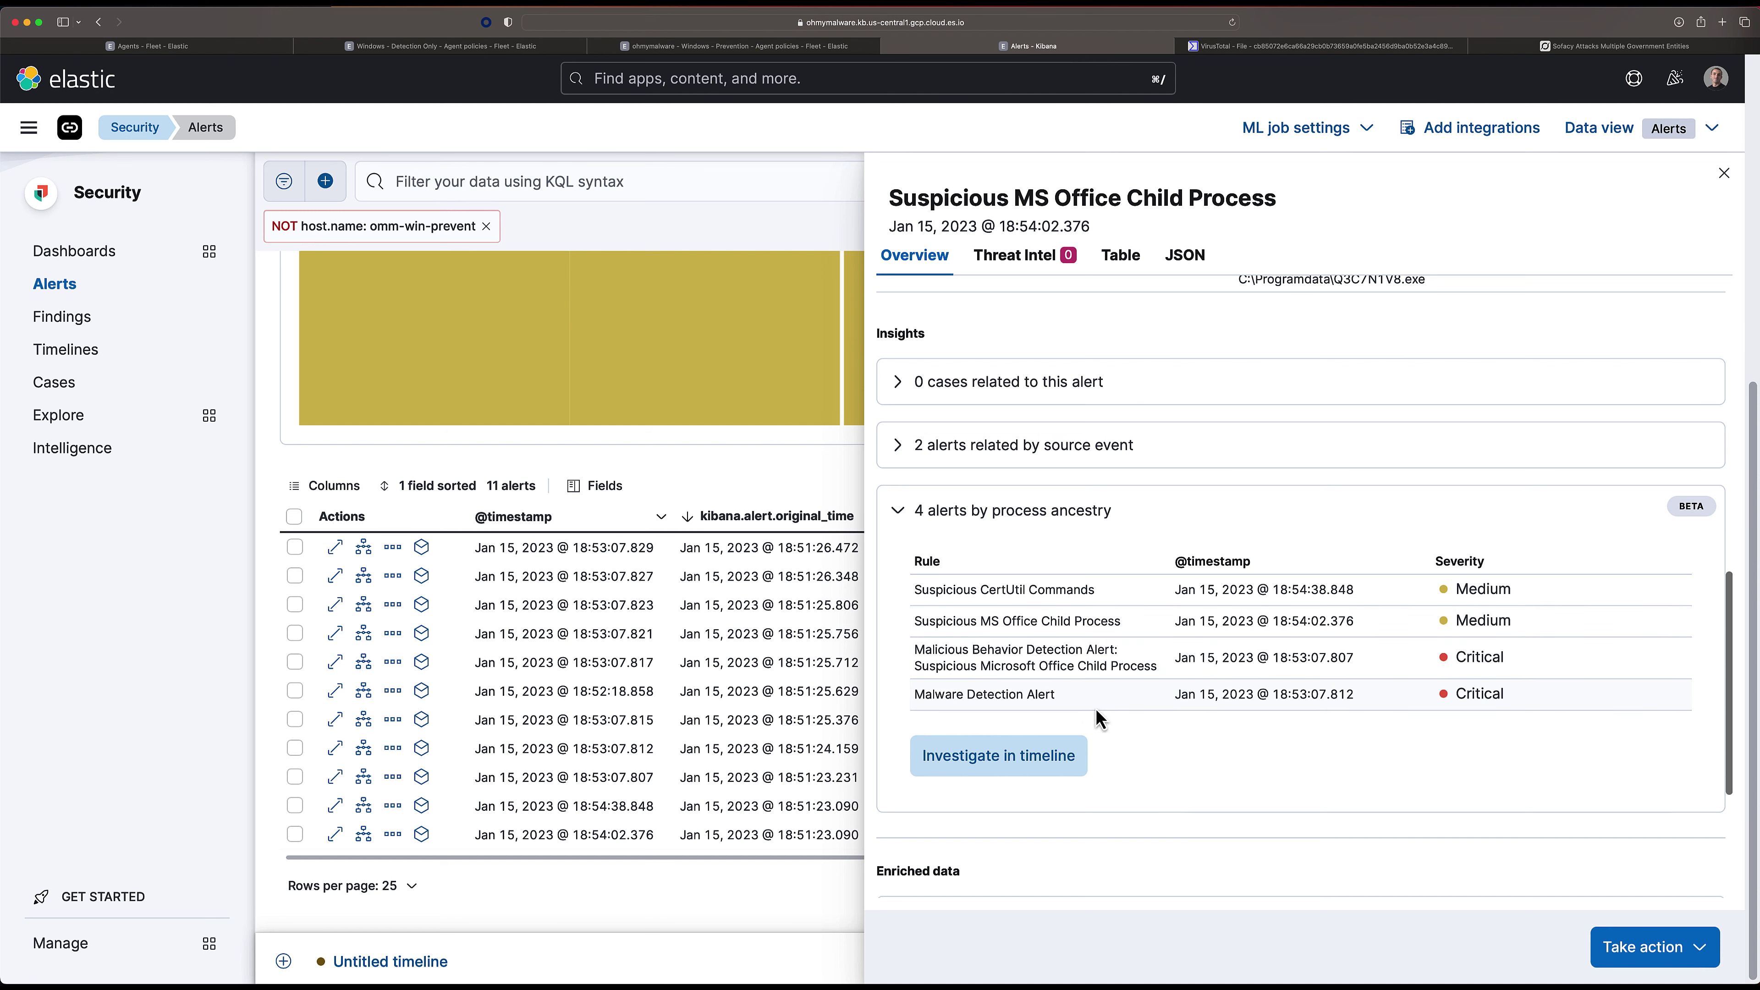
Expand the Triage and analysis investigation guide of the alert and read through its full text.
{"action": "scroll", "coordinate": [1178, 702], "scroll_direction": "down", "scroll_amount": 4}
{"action": "scroll", "coordinate": [1178, 697], "scroll_direction": "down", "scroll_amount": 3}
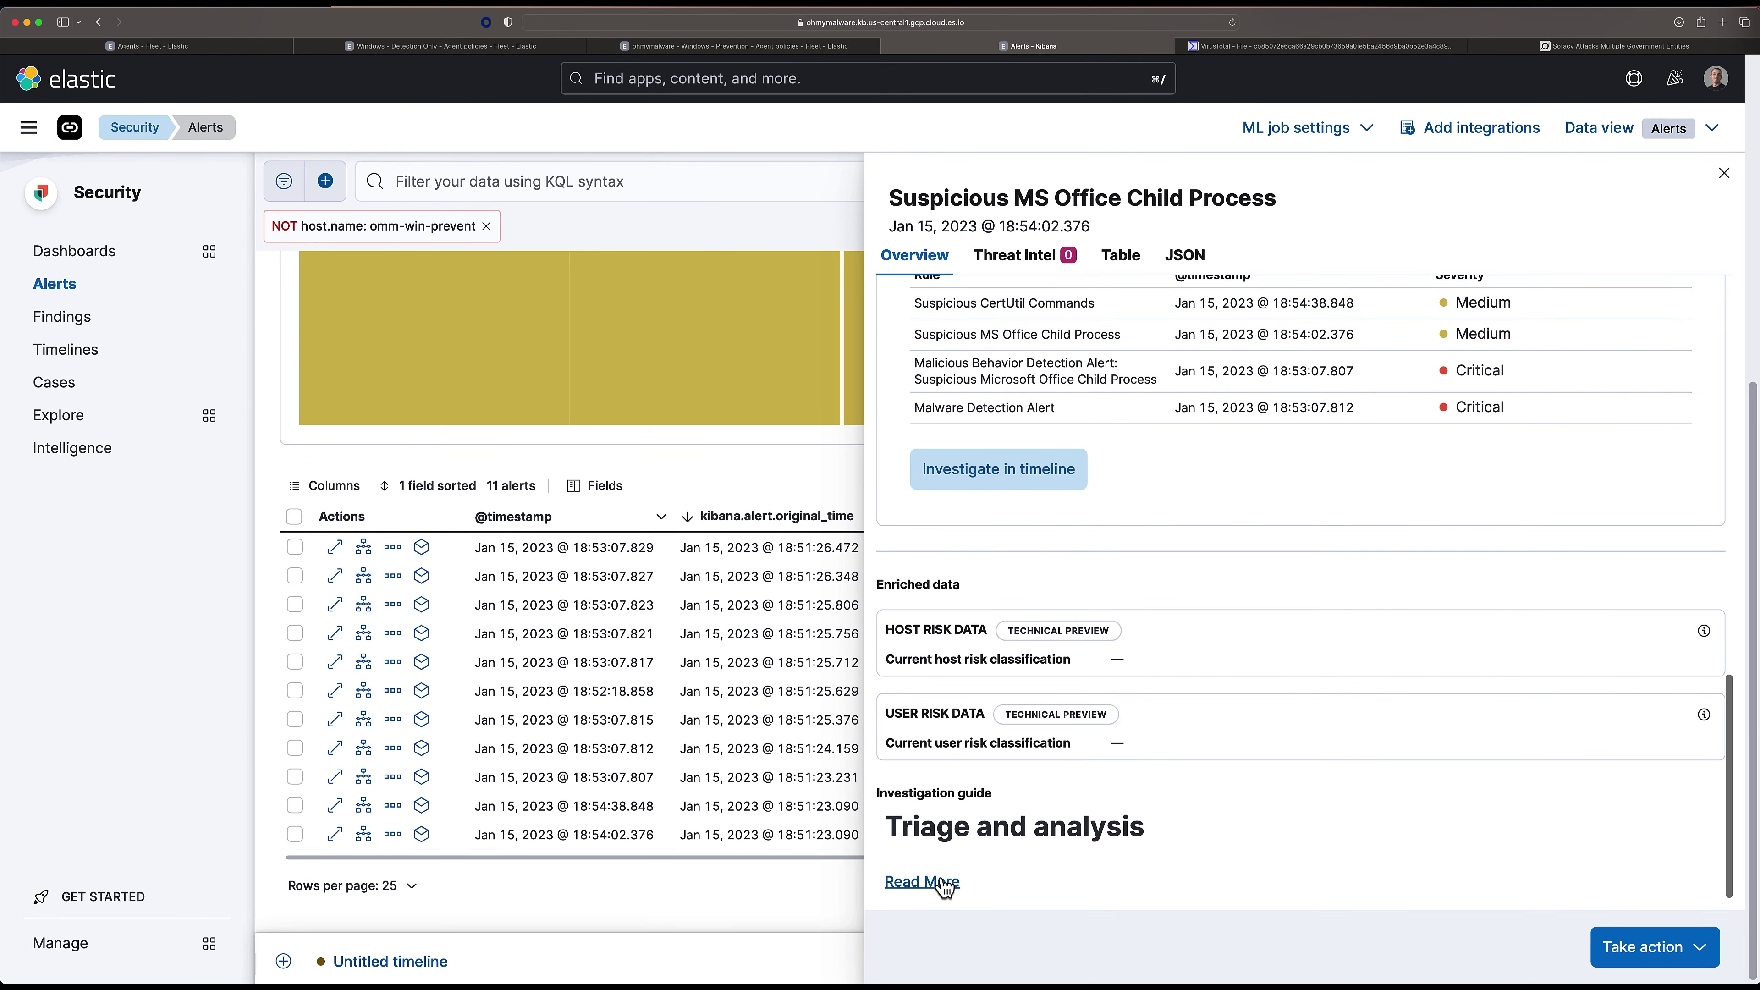
{"action": "left_click", "coordinate": [923, 882]}
{"action": "scroll", "coordinate": [1016, 817], "scroll_direction": "down", "scroll_amount": 5}
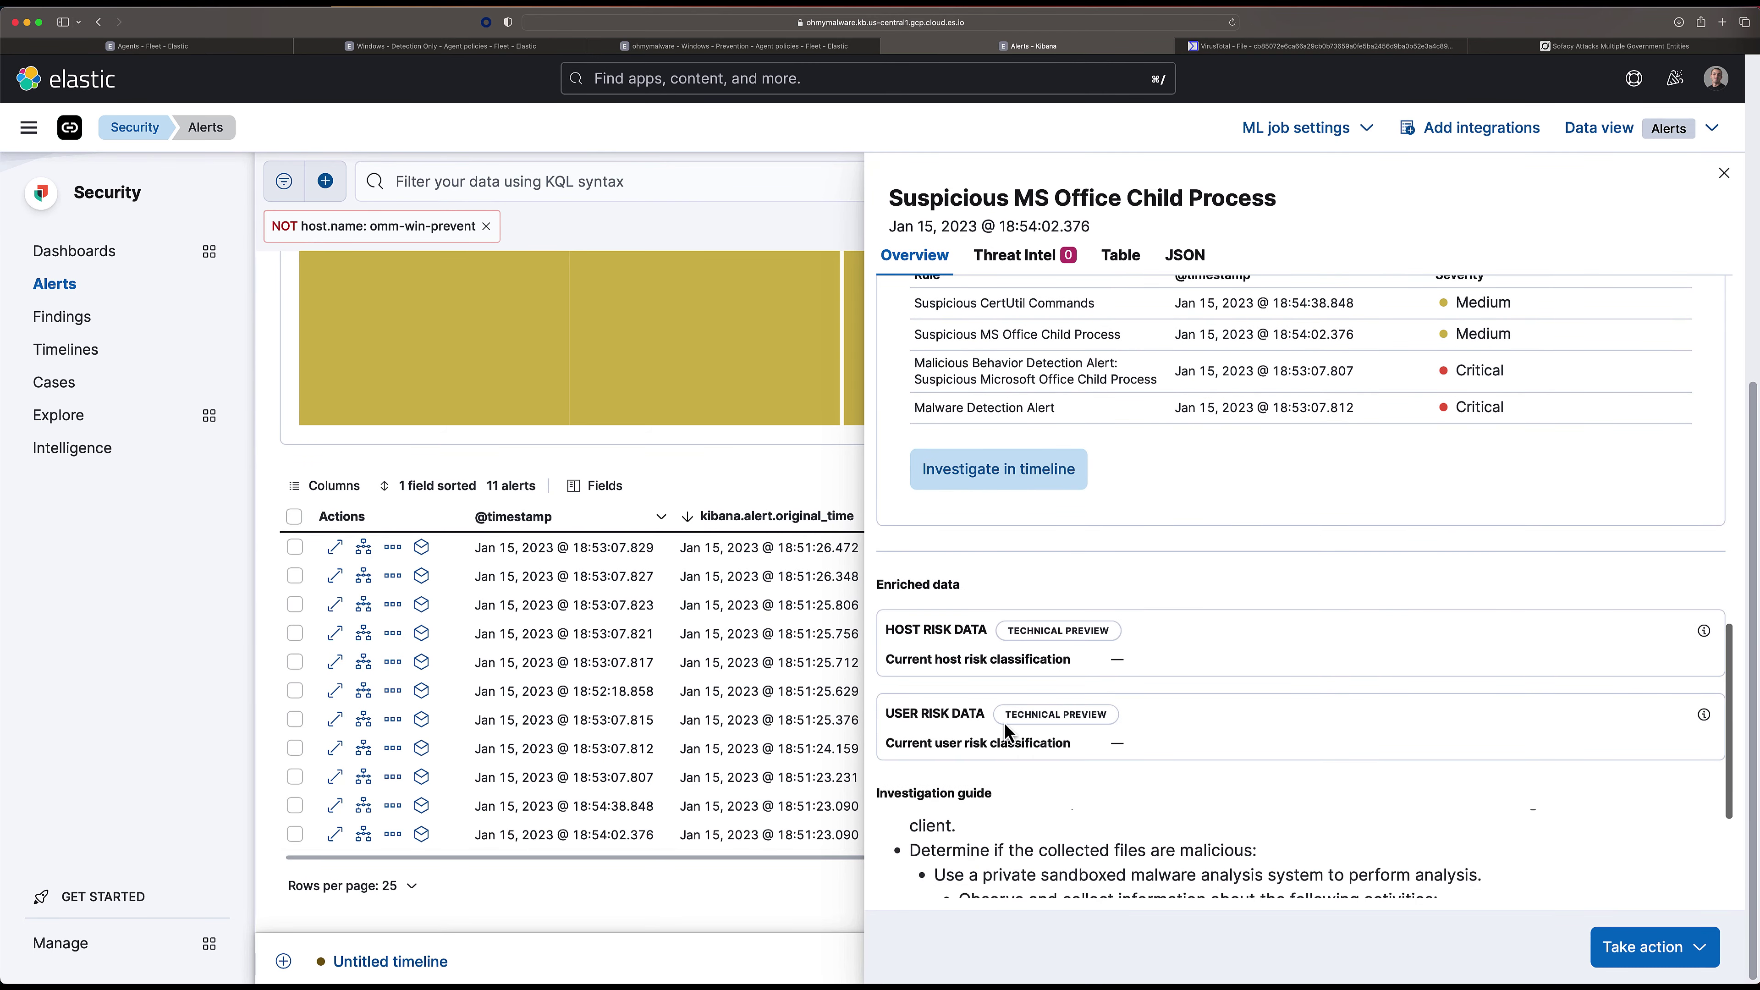
{"action": "scroll", "coordinate": [1009, 728], "scroll_direction": "down", "scroll_amount": 10}
{"action": "scroll", "coordinate": [1098, 711], "scroll_direction": "down", "scroll_amount": 5}
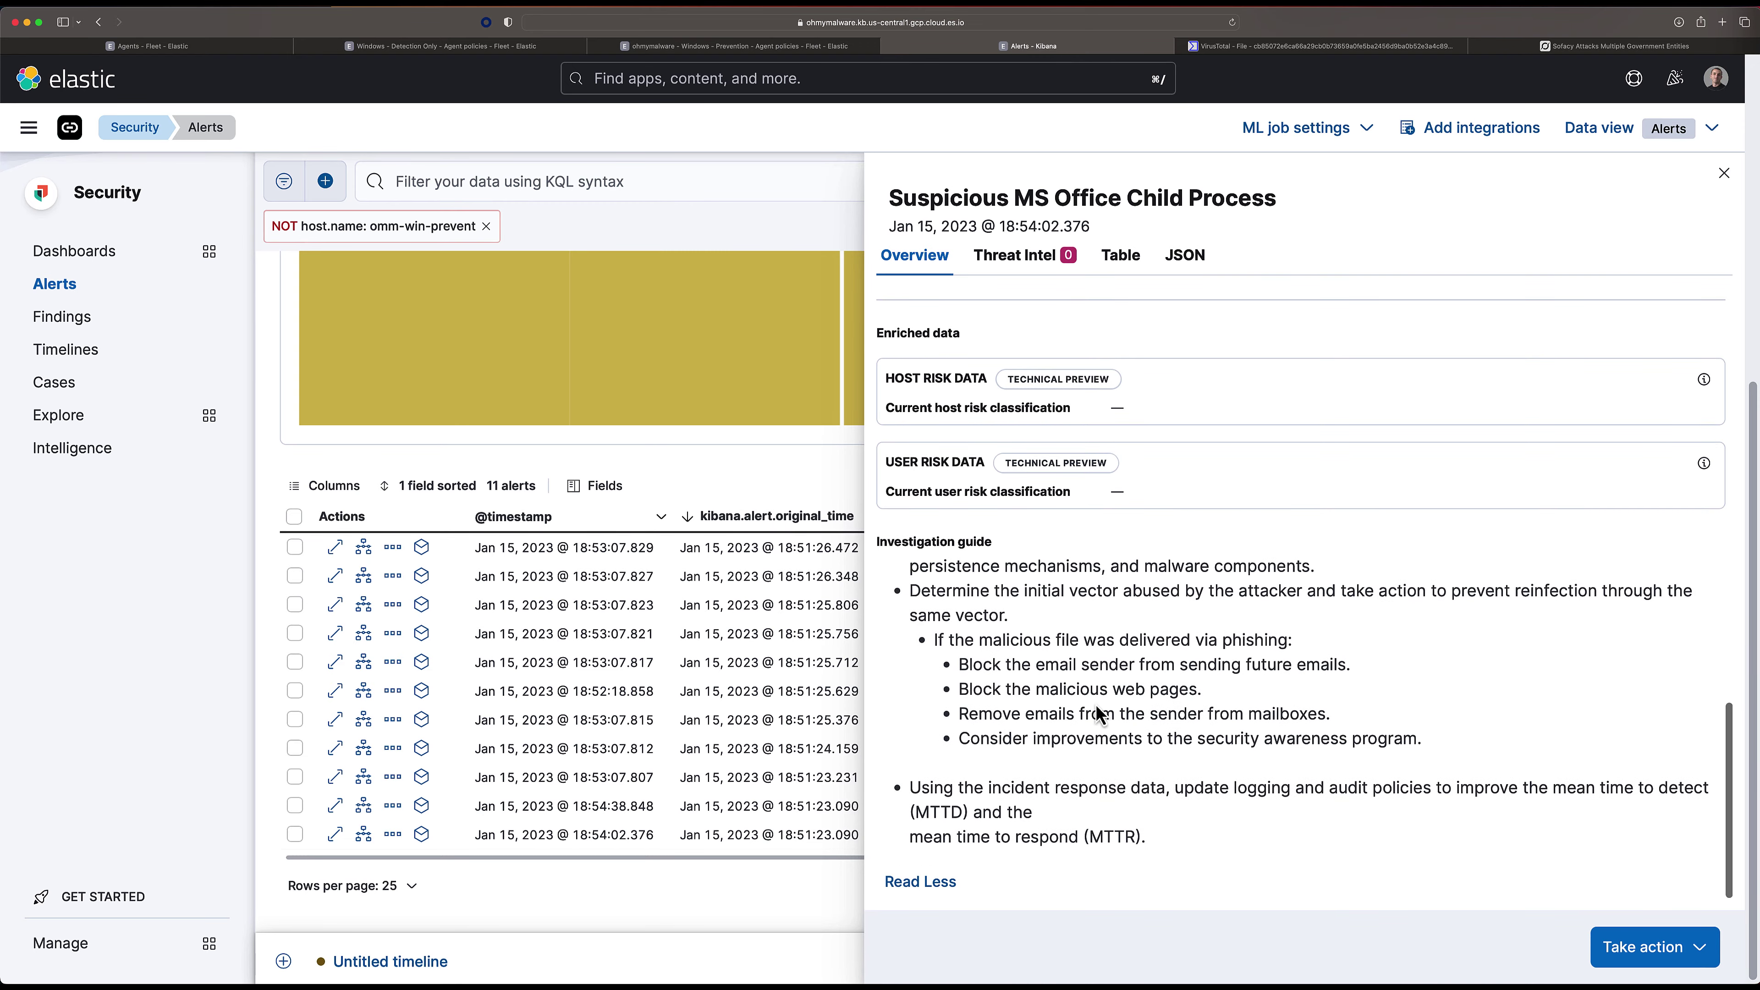
{"action": "scroll", "coordinate": [1097, 721], "scroll_direction": "up", "scroll_amount": 15}
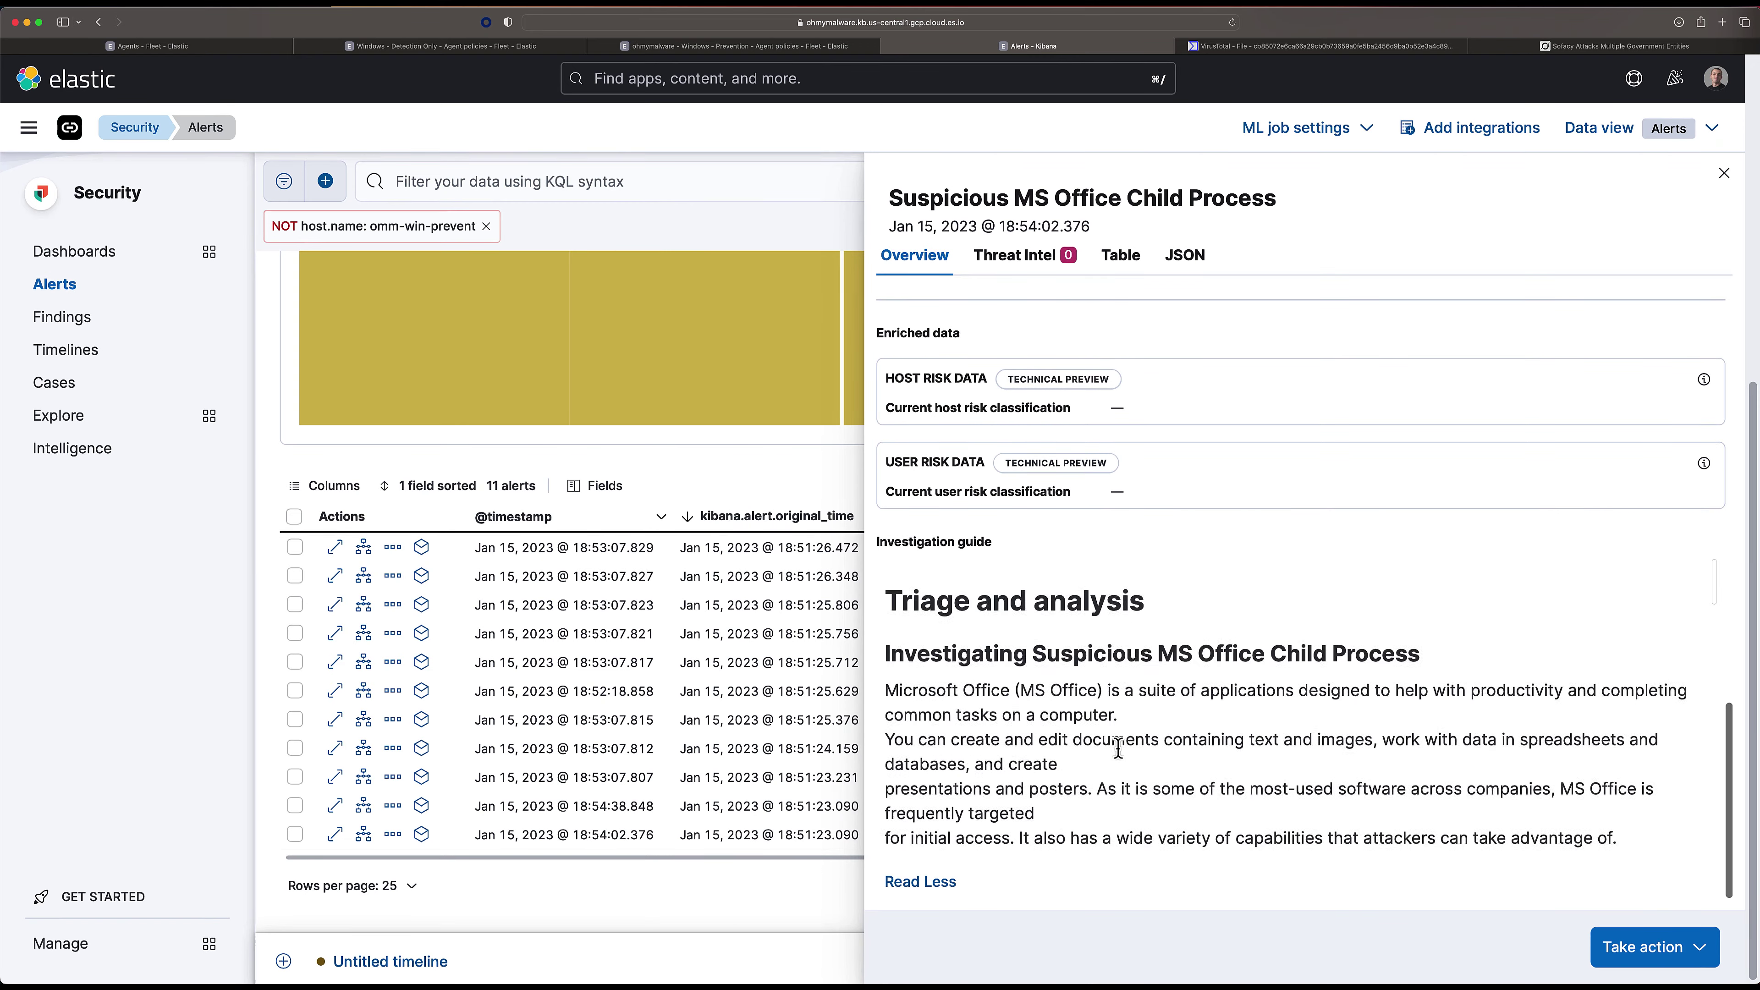
Return to the alert's highlighted fields, then close its details to get back to the full alerts table.
{"action": "scroll", "coordinate": [1118, 748], "scroll_direction": "up", "scroll_amount": 15}
{"action": "scroll", "coordinate": [675, 649], "scroll_direction": "up", "scroll_amount": 10}
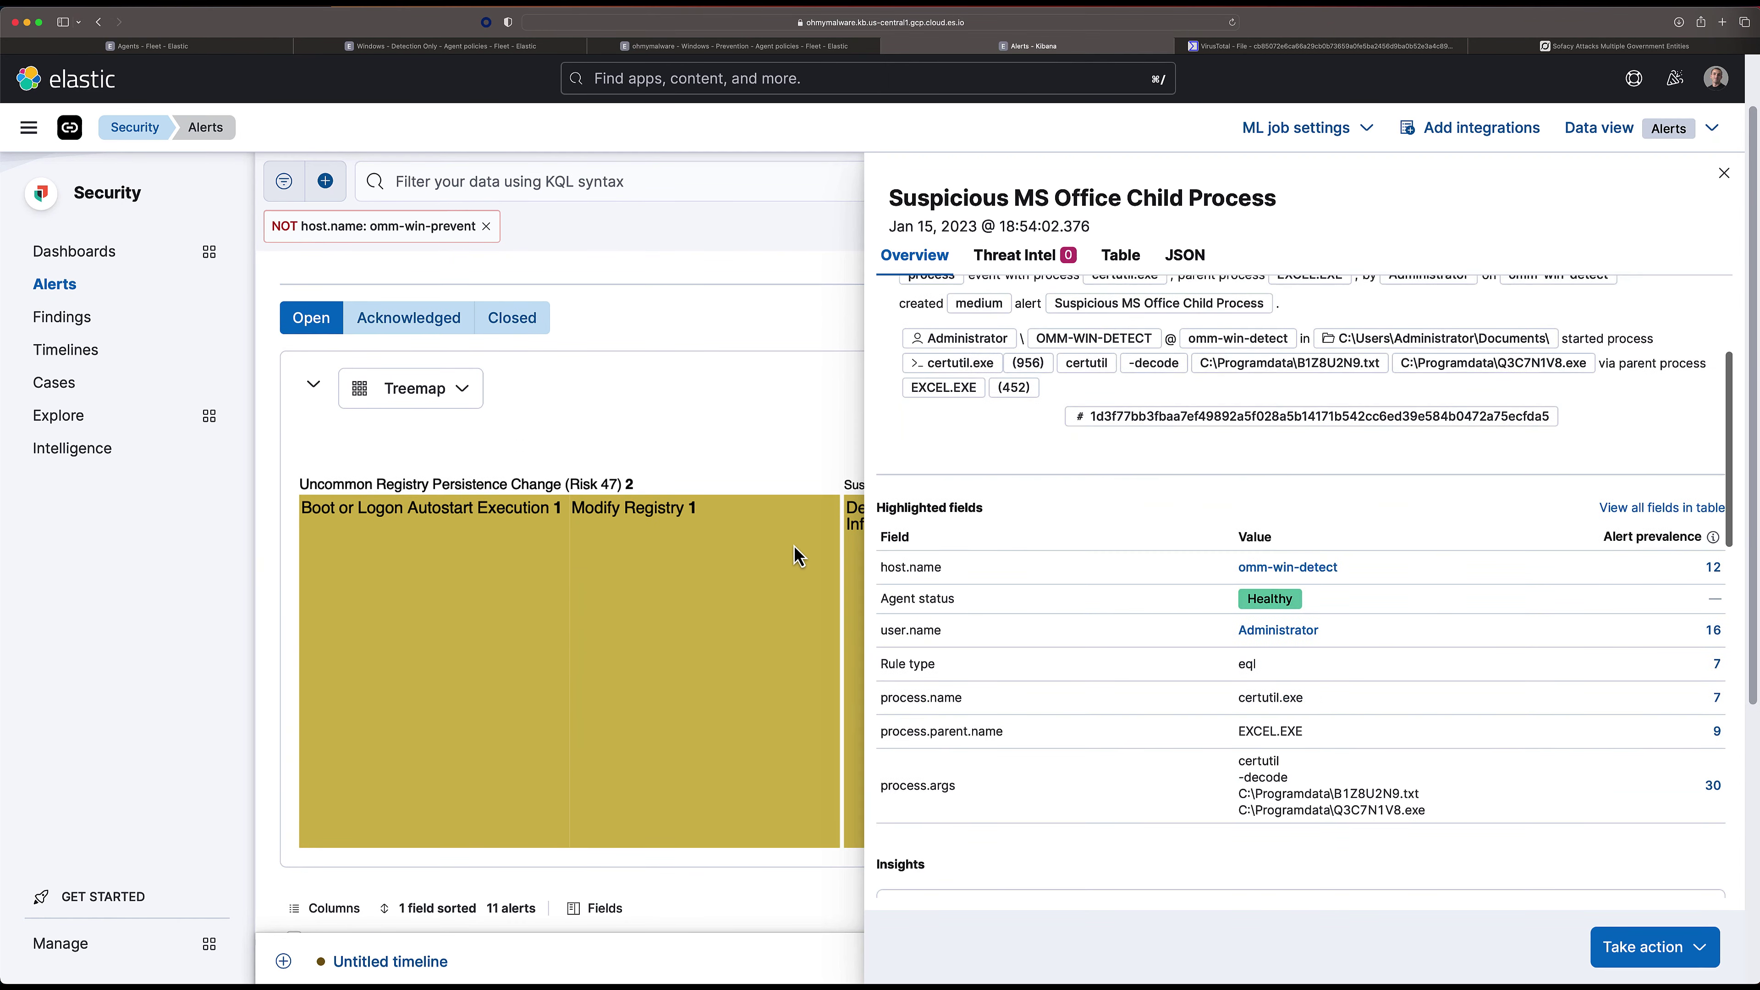
{"action": "scroll", "coordinate": [676, 648], "scroll_direction": "down", "scroll_amount": 6}
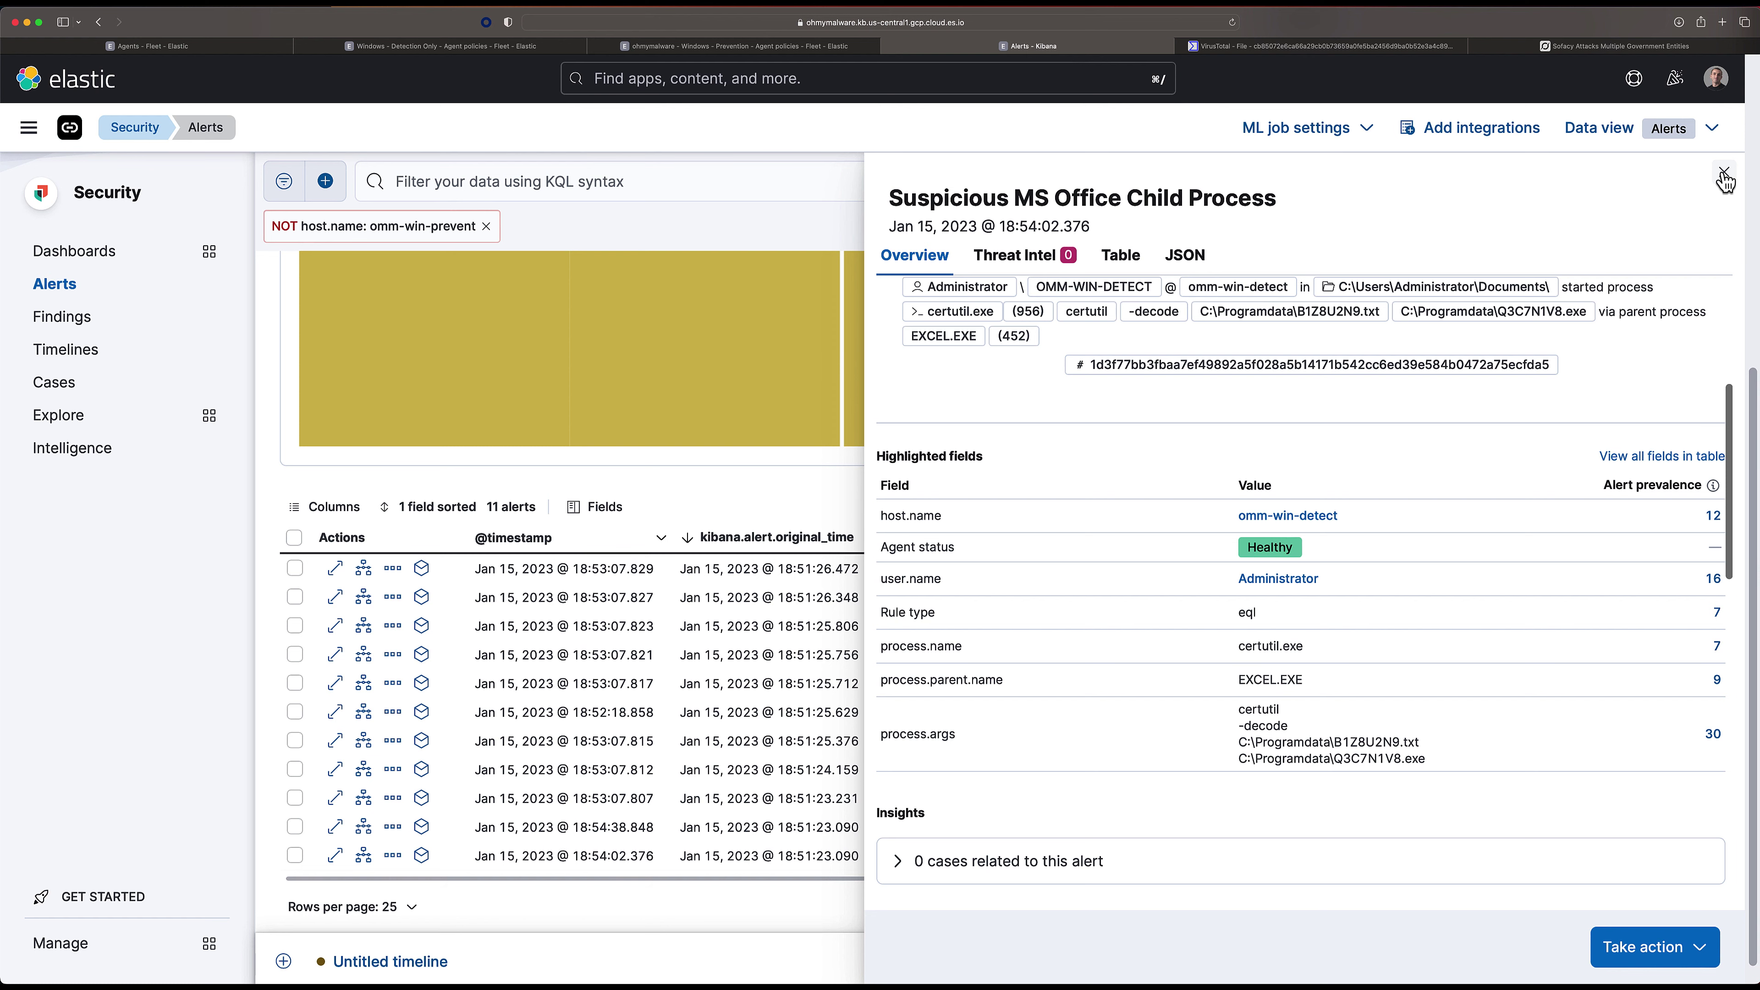
{"action": "key", "text": "Escape"}
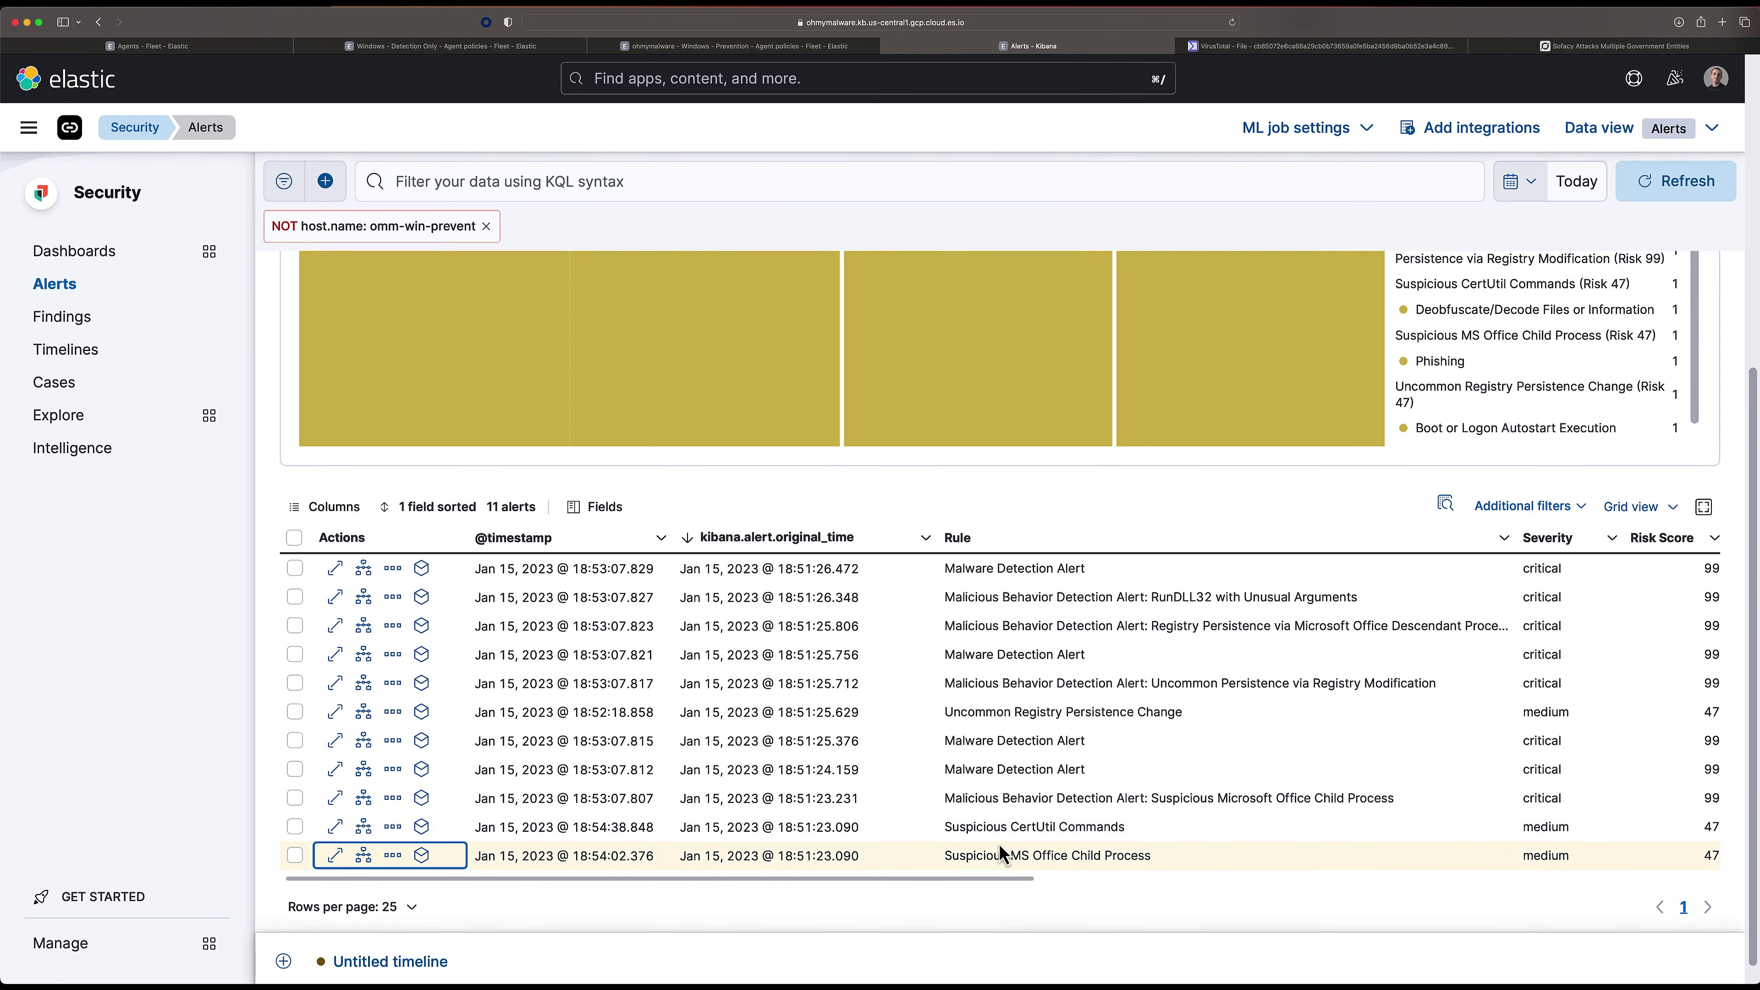
Open the Suspicious CertUtil Commands alert's details, review its MITRE ATT&CK mapping, alert reason, highlighted fields and insights, and close them.
{"action": "left_click", "coordinate": [335, 832]}
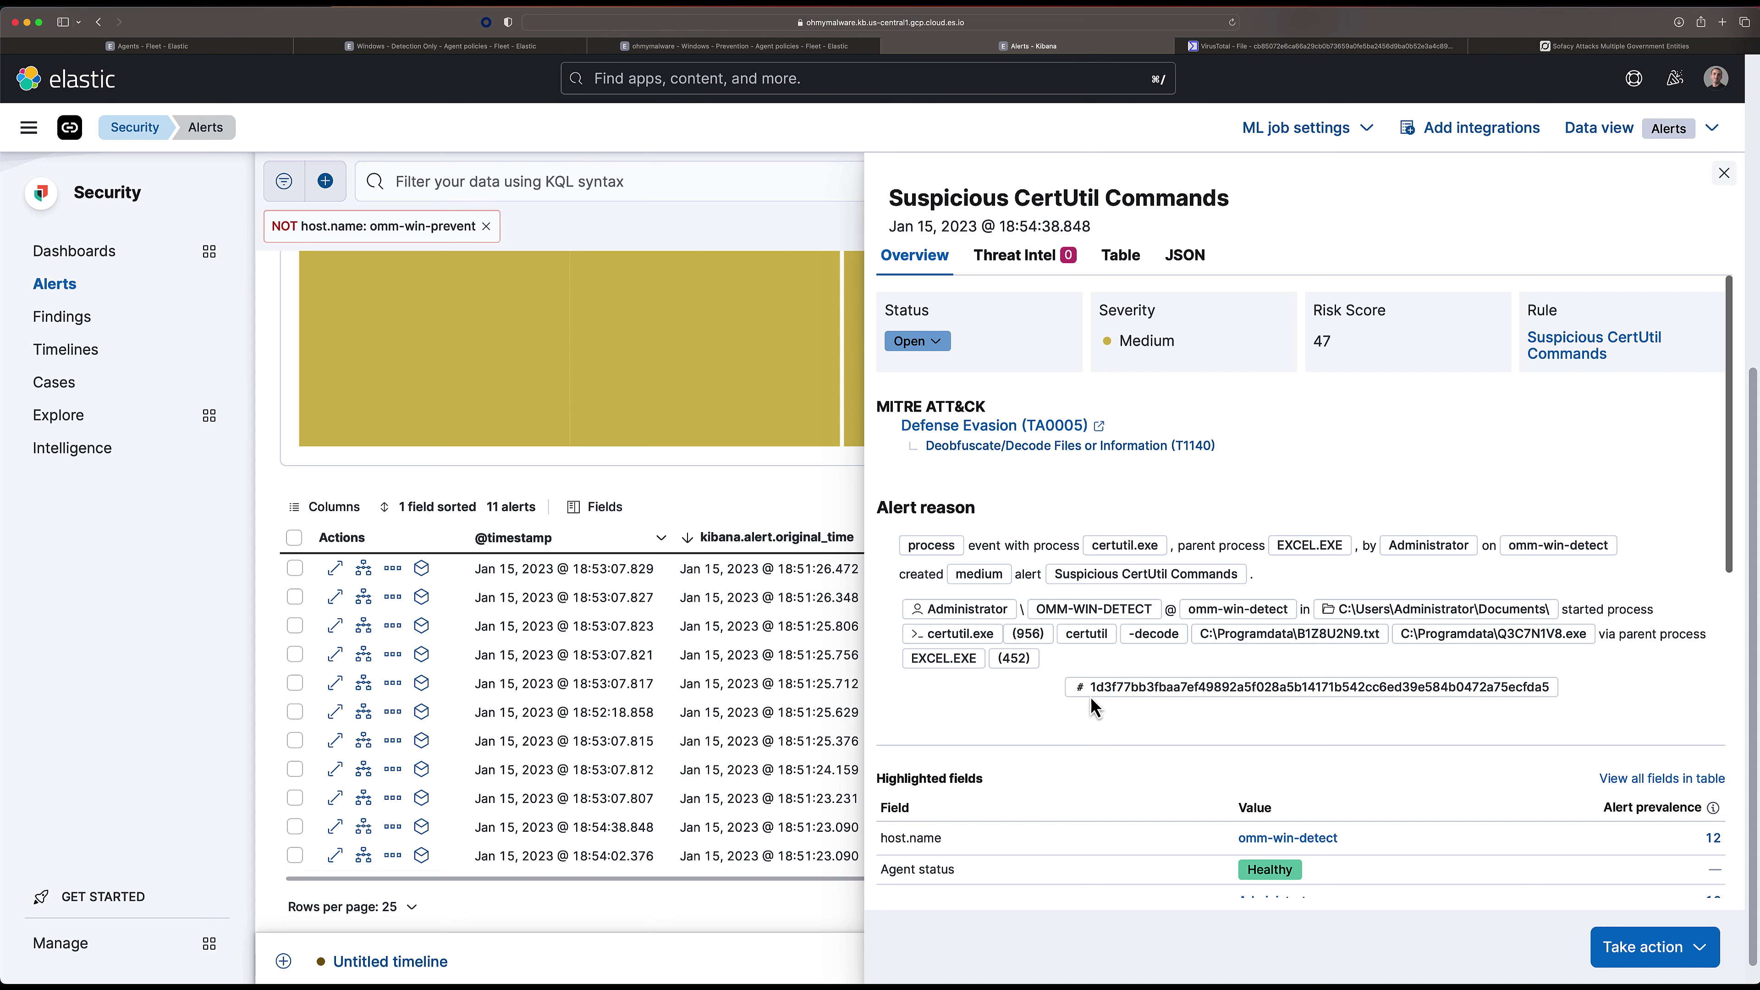
{"action": "scroll", "coordinate": [1154, 686], "scroll_direction": "down", "scroll_amount": 3}
{"action": "scroll", "coordinate": [1065, 522], "scroll_direction": "up", "scroll_amount": 2}
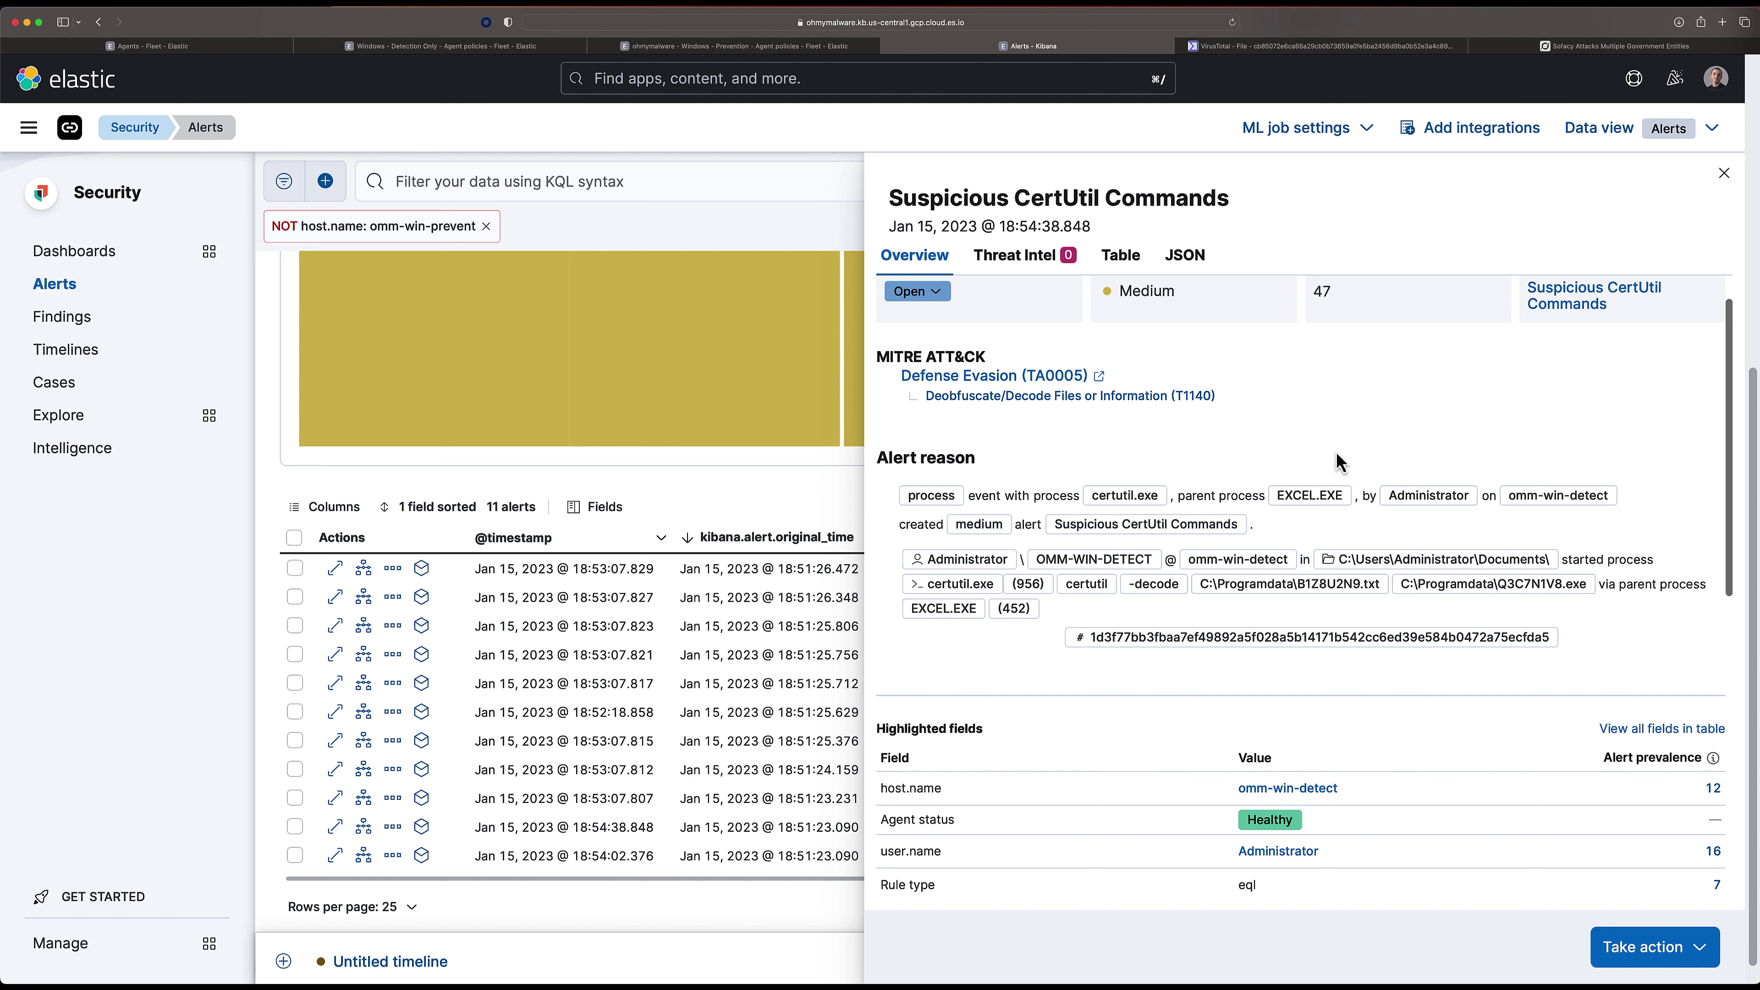
{"action": "mouse_move", "coordinate": [1541, 592]}
{"action": "scroll", "coordinate": [1157, 617], "scroll_direction": "down", "scroll_amount": 8}
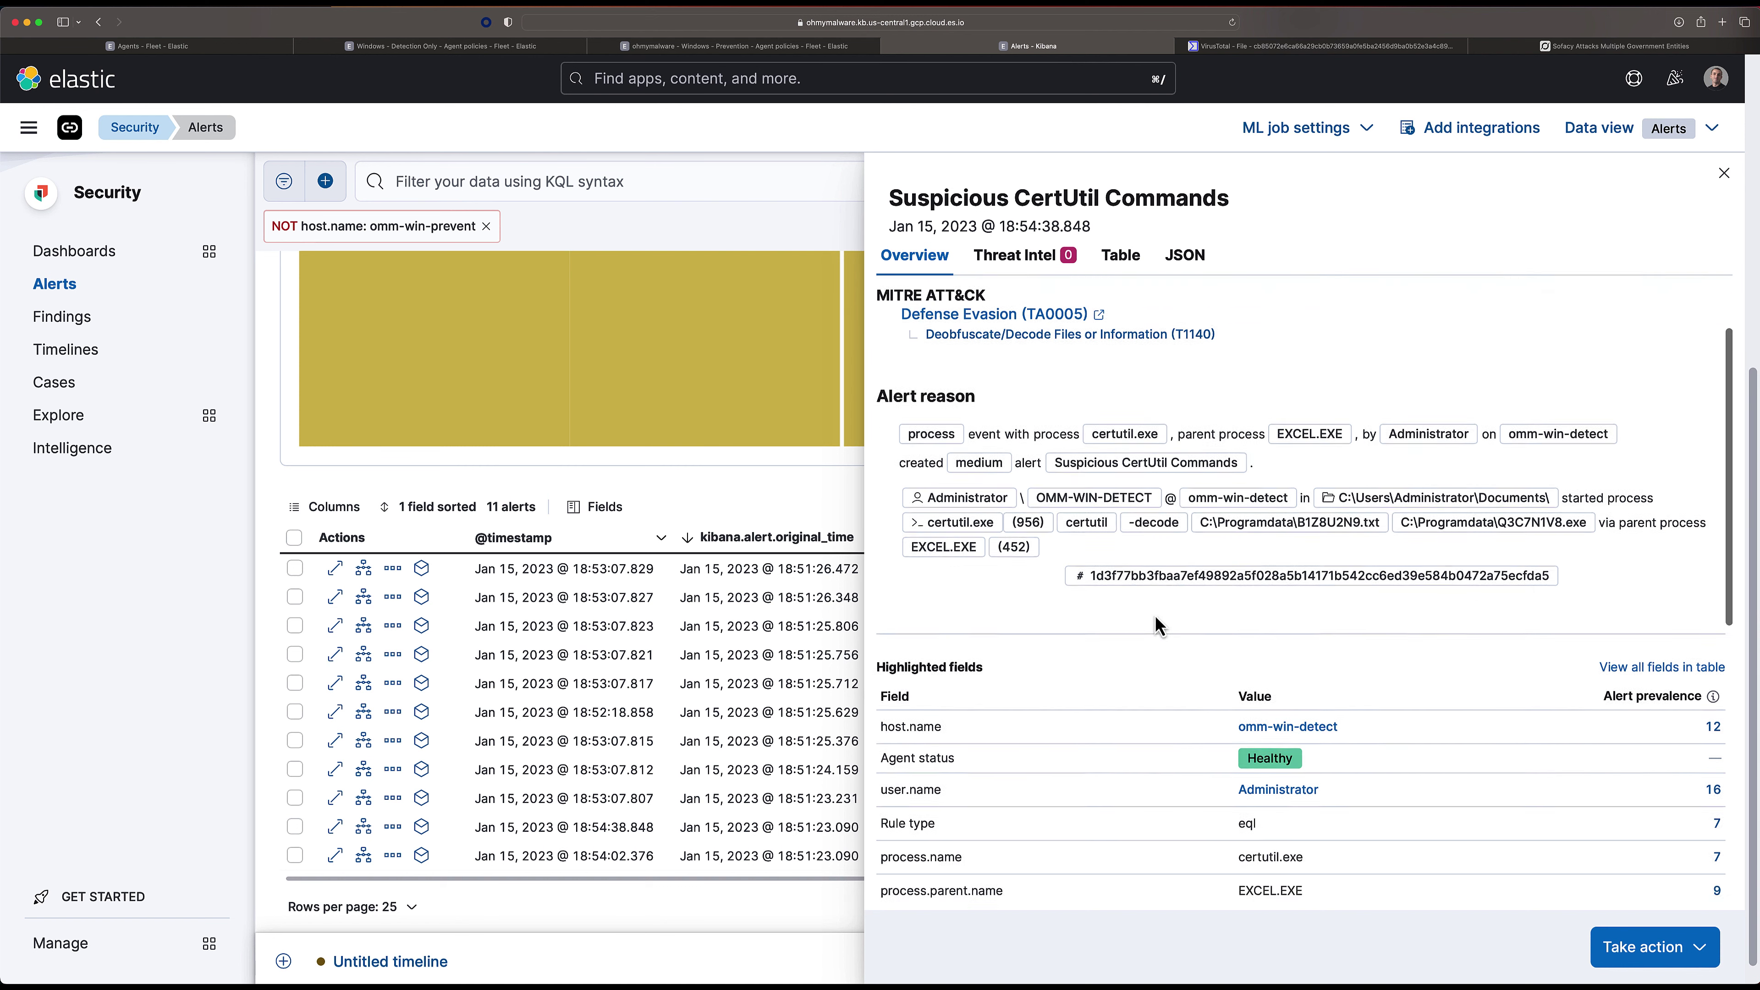
{"action": "scroll", "coordinate": [1159, 626], "scroll_direction": "down", "scroll_amount": 1}
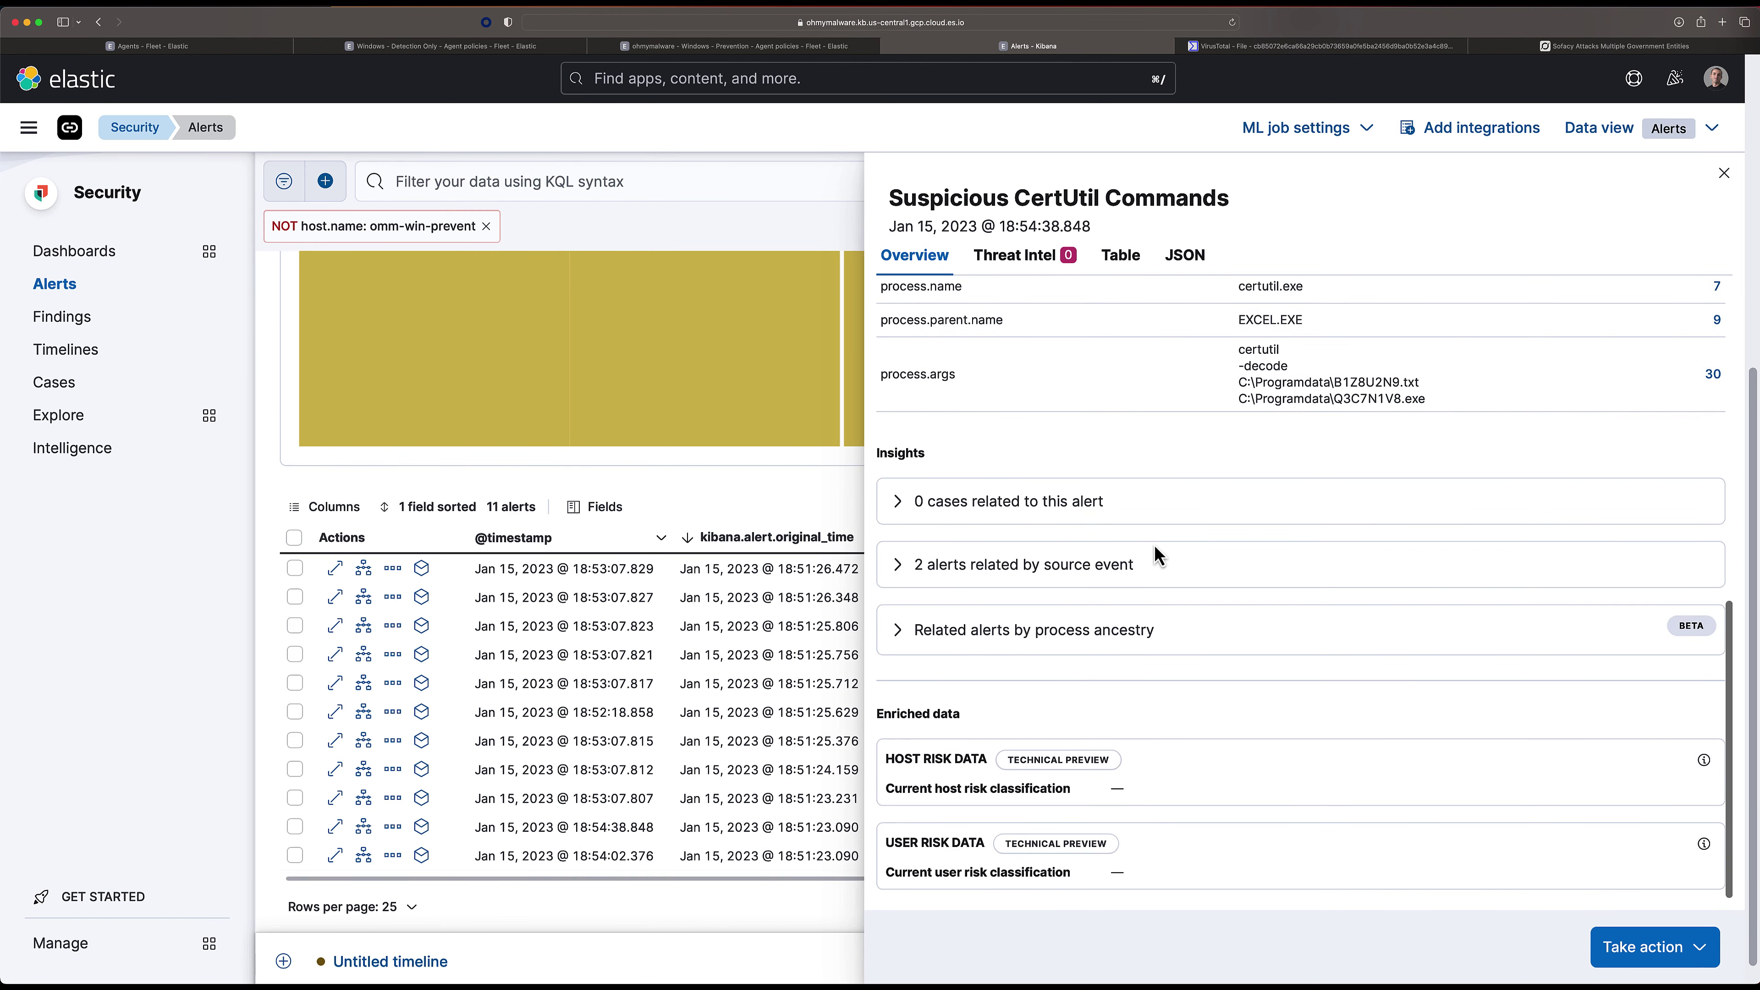
{"action": "scroll", "coordinate": [1277, 543], "scroll_direction": "up", "scroll_amount": 10}
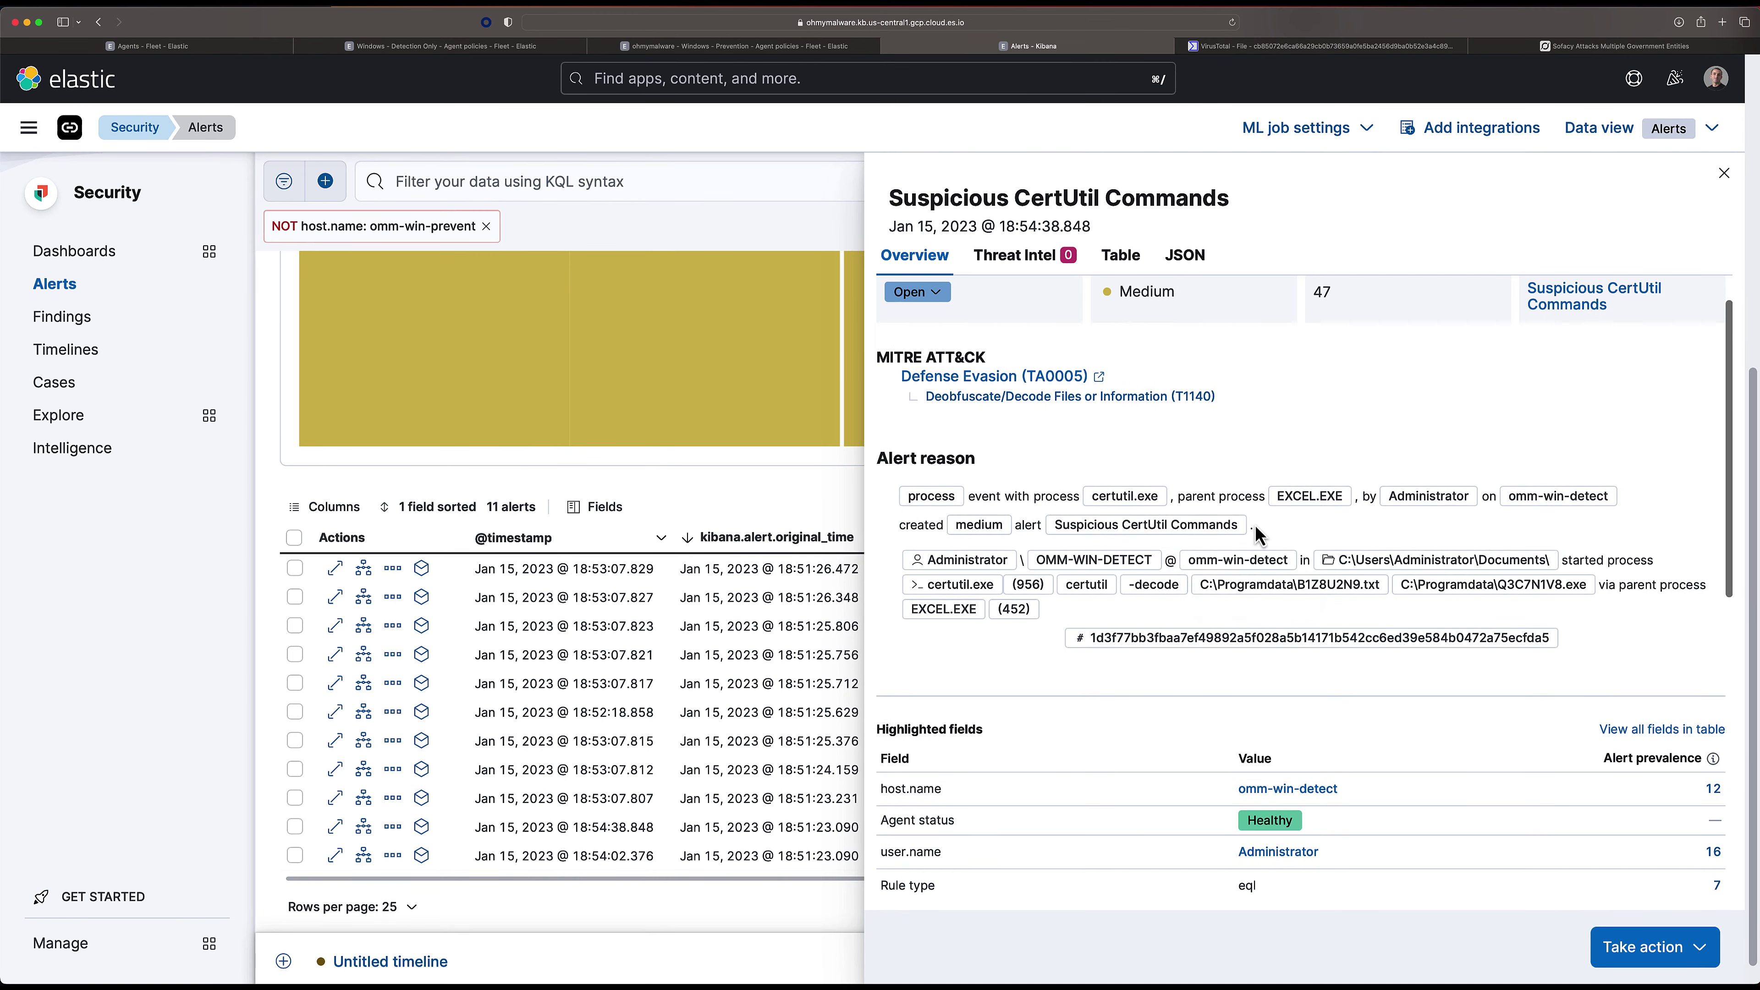
{"action": "scroll", "coordinate": [1323, 524], "scroll_direction": "up", "scroll_amount": 1}
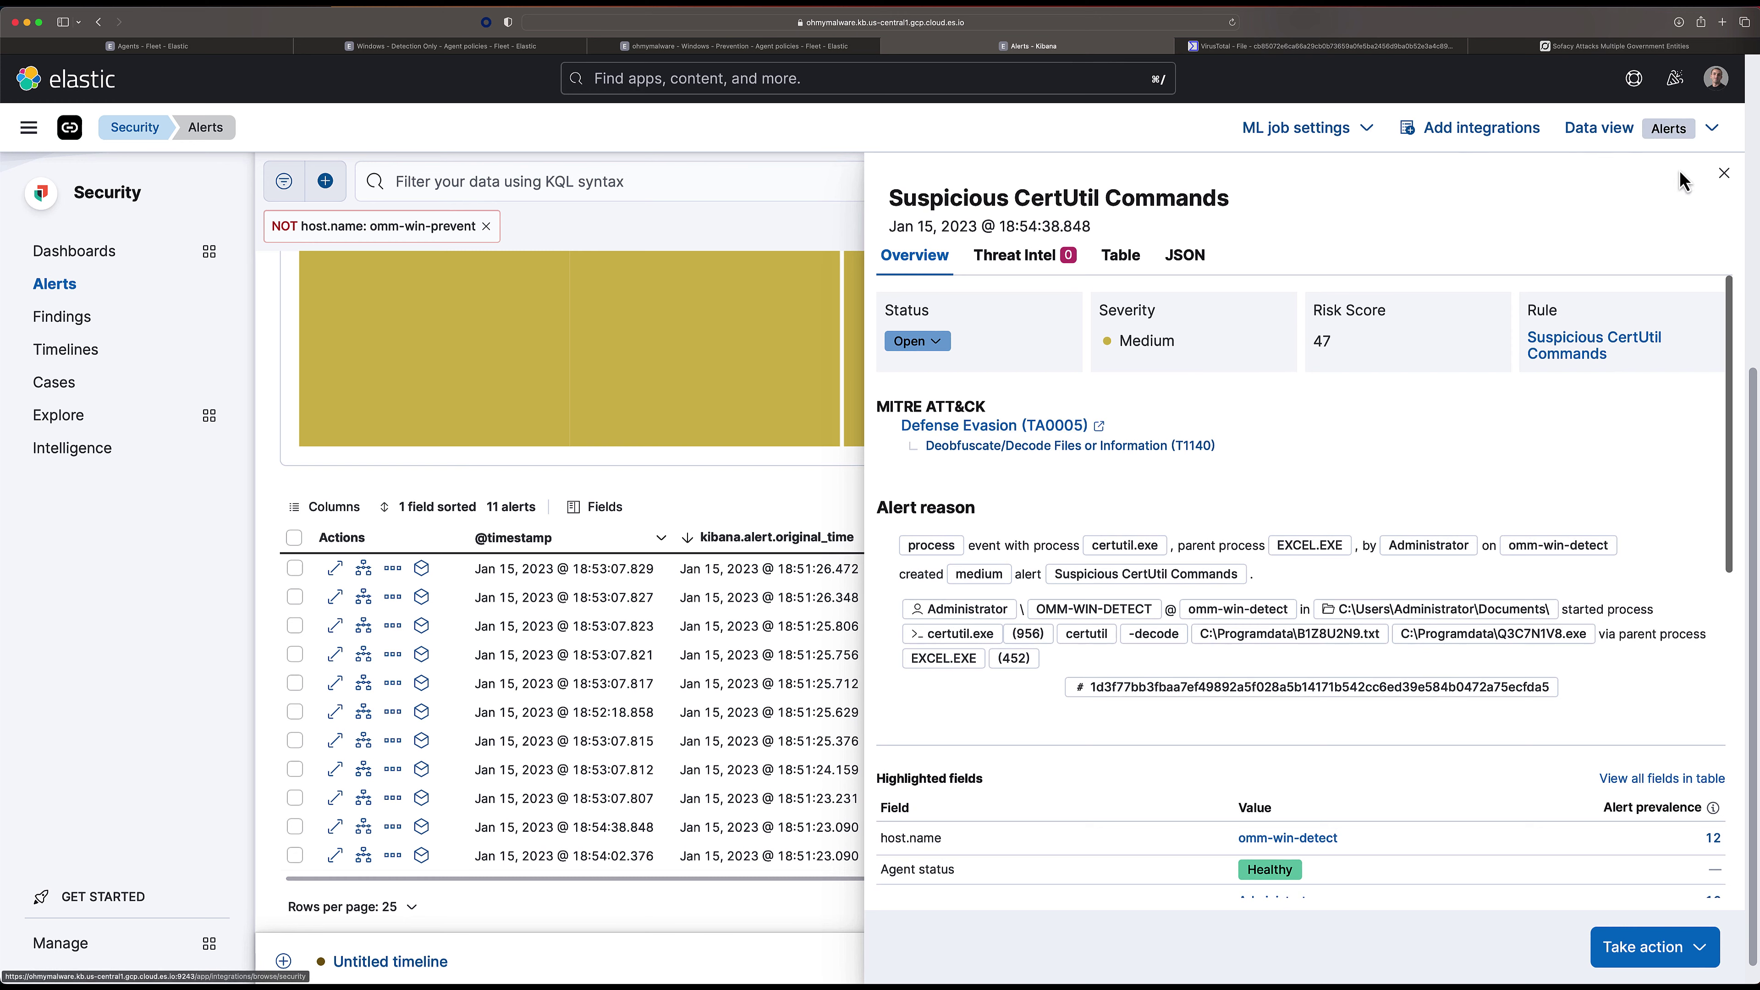
{"action": "left_click", "coordinate": [1724, 177]}
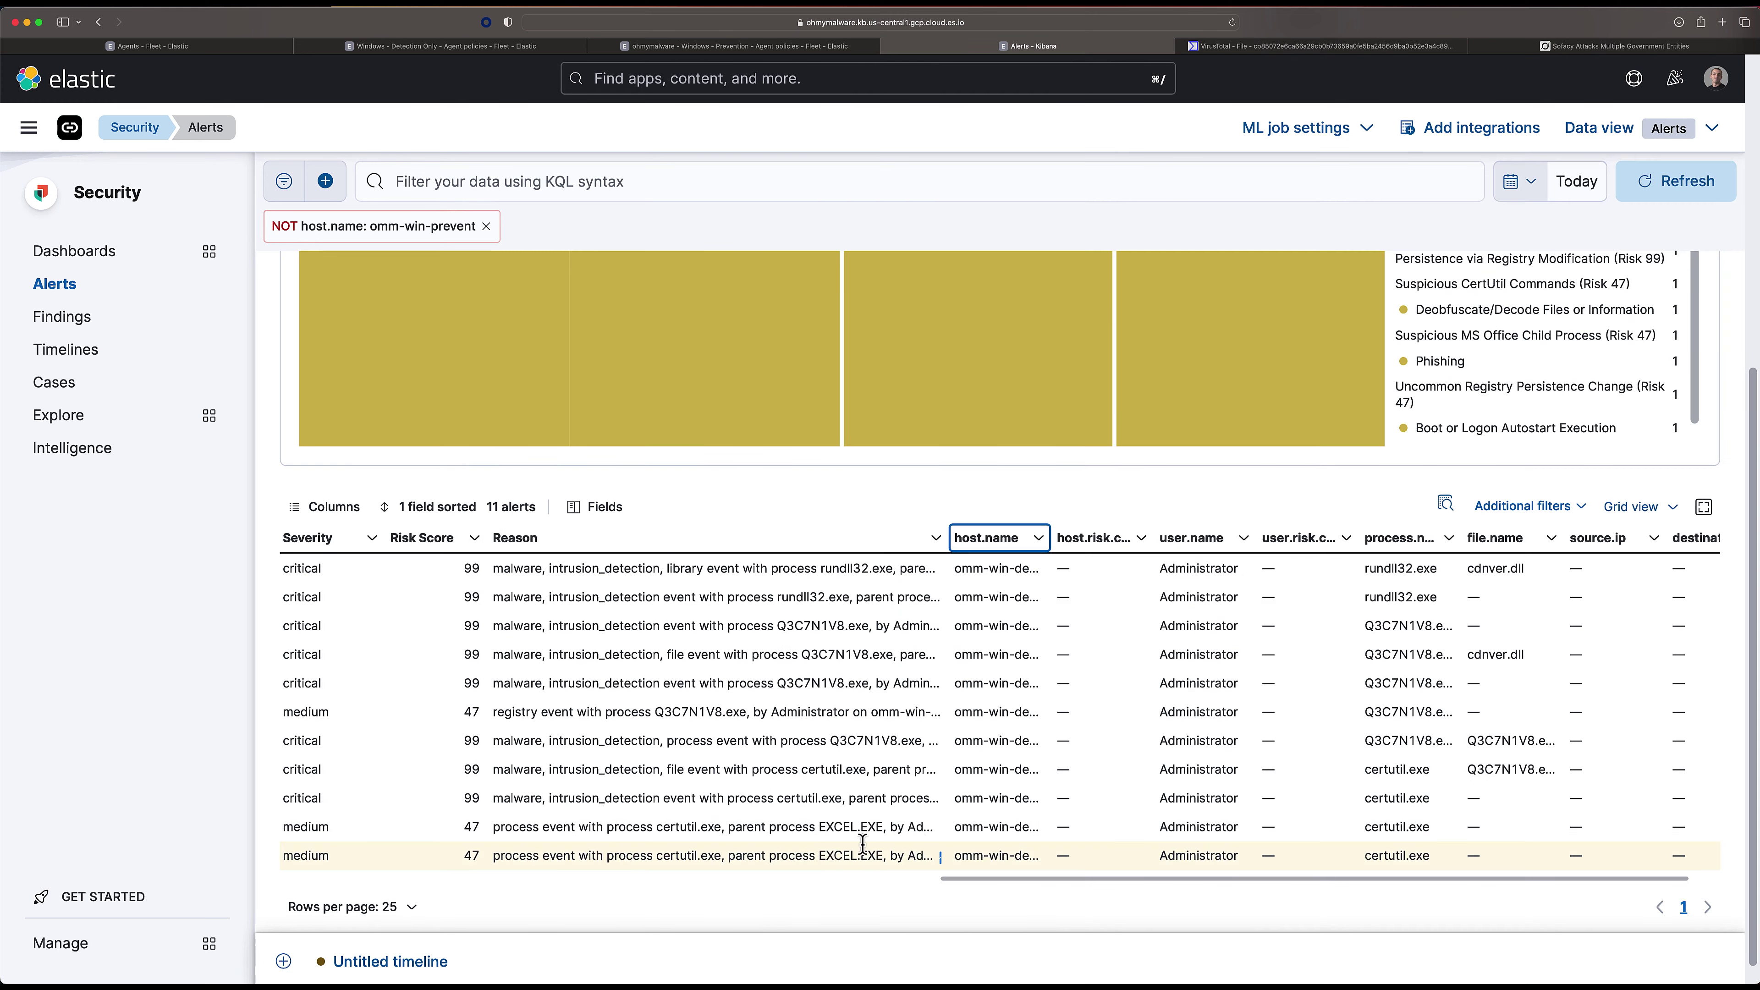
Examine the alerts table across its columns, comparing the original times, rules, severities, reasons, process names and file names.
{"action": "scroll", "coordinate": [651, 798], "scroll_direction": "left", "scroll_amount": 15}
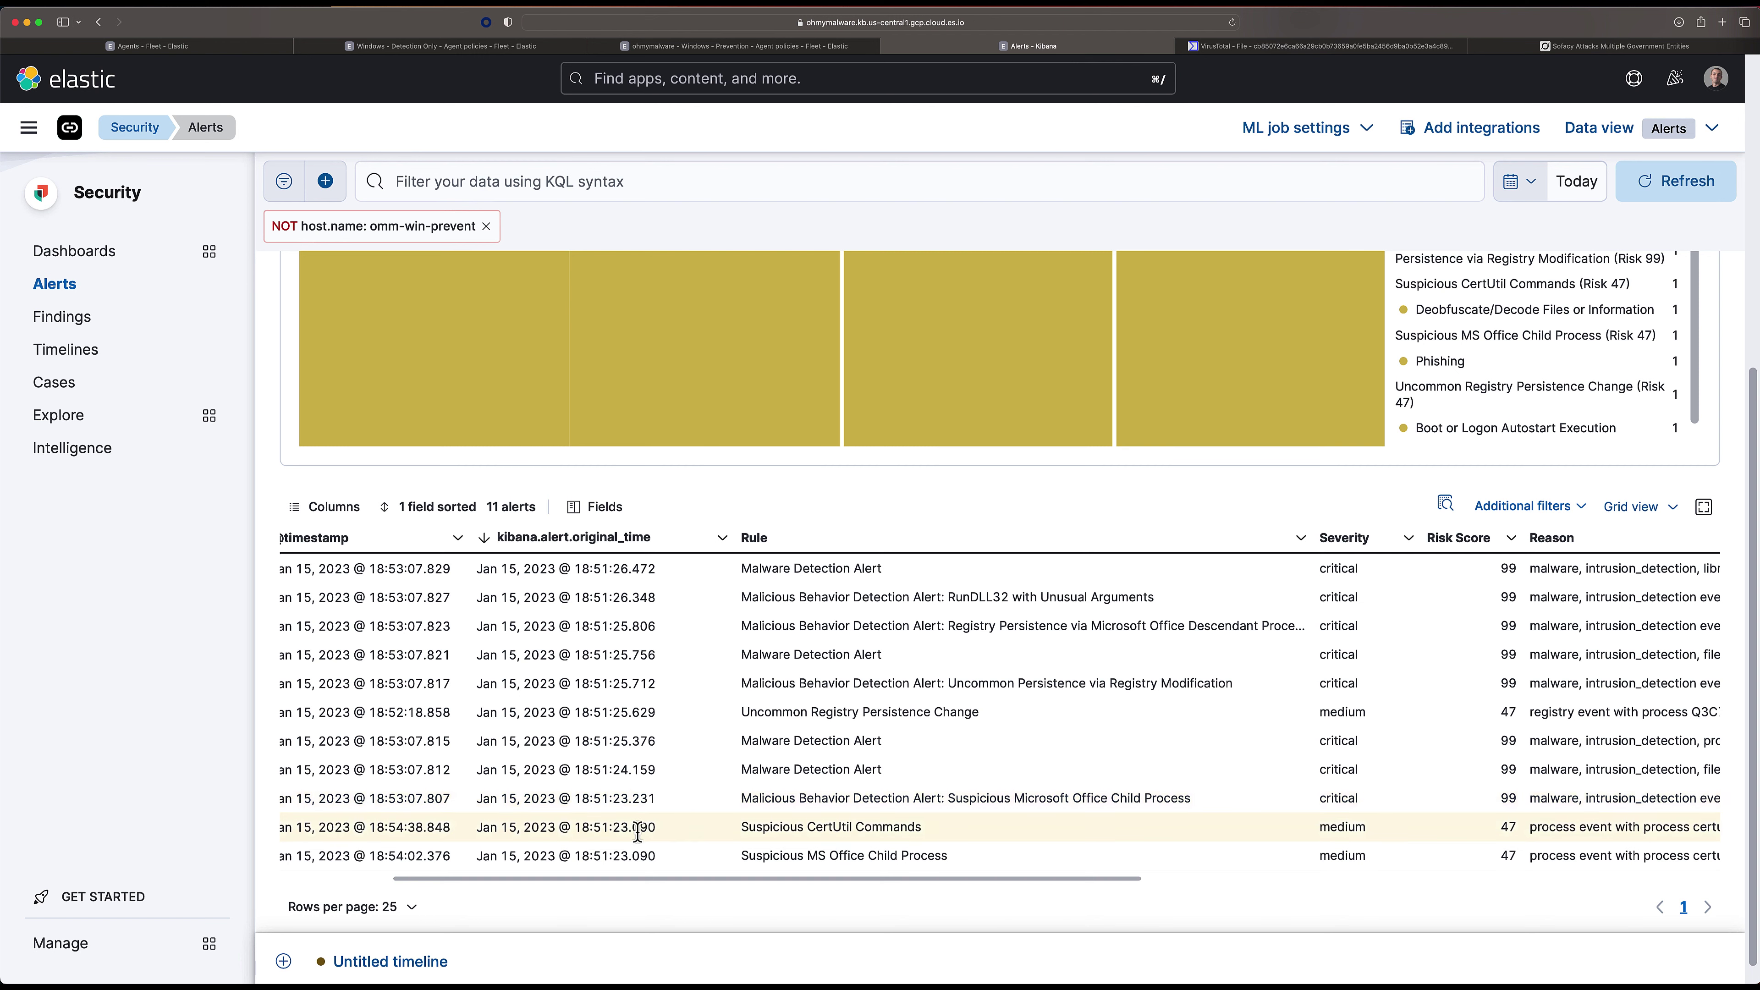
{"action": "scroll", "coordinate": [513, 797], "scroll_direction": "left", "scroll_amount": 1}
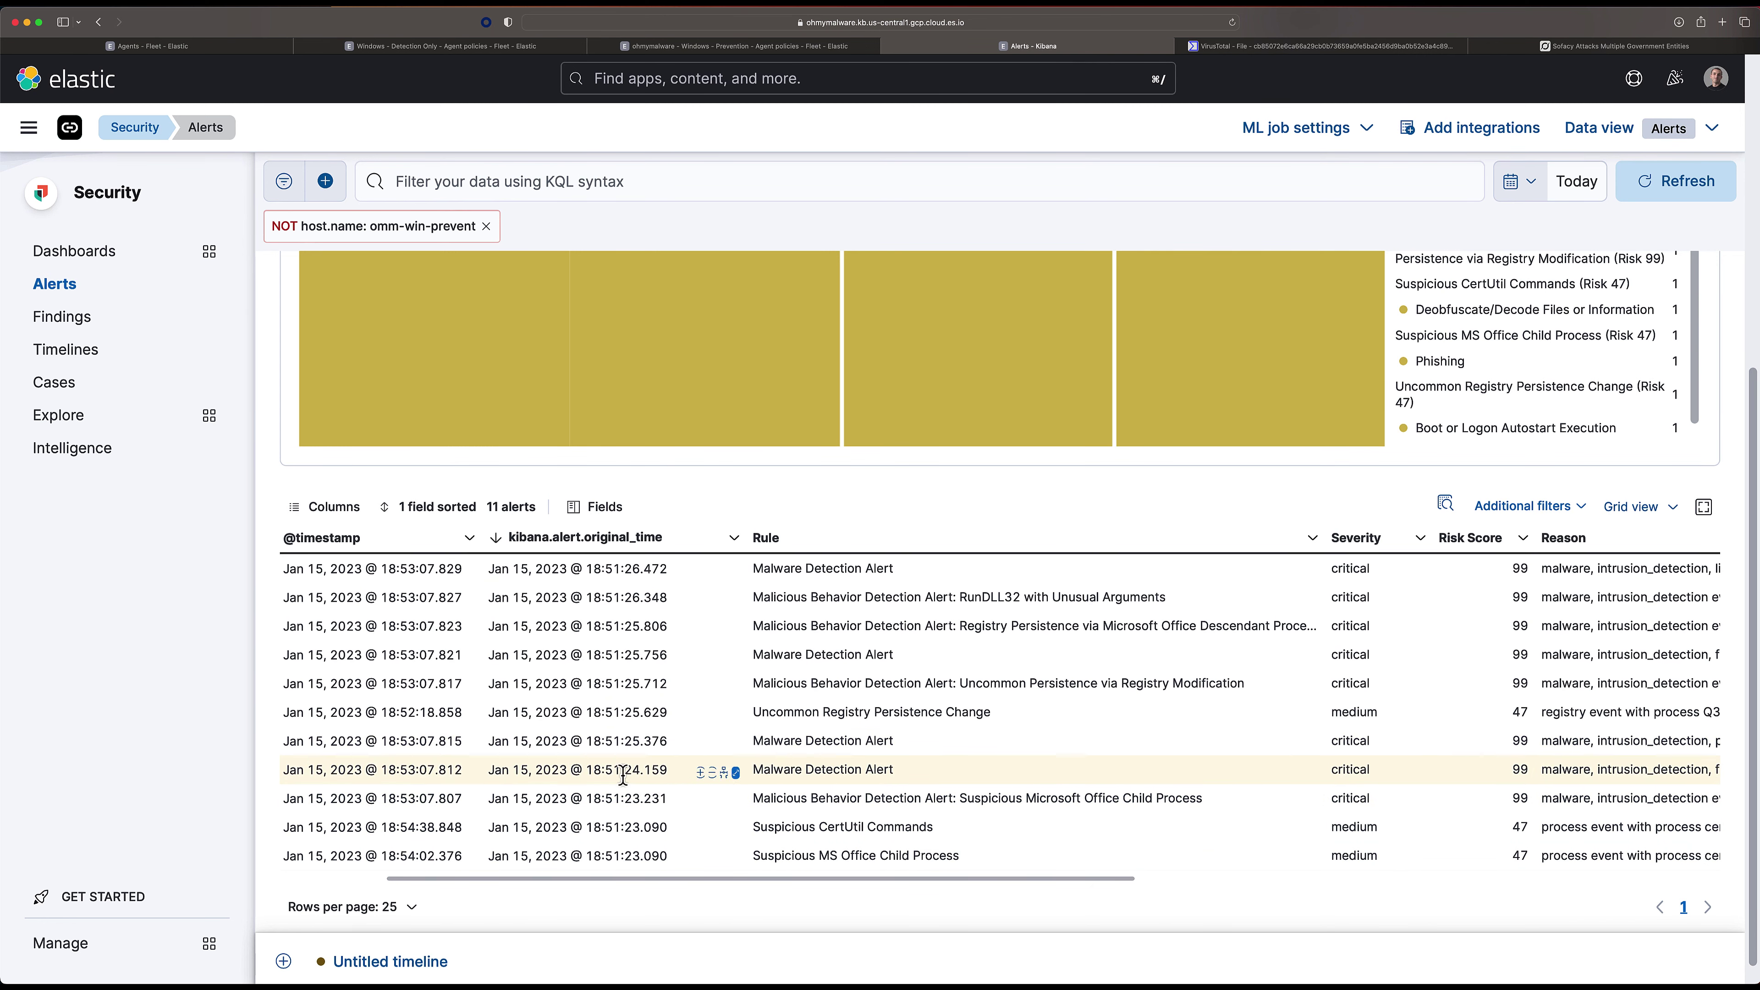
{"action": "scroll", "coordinate": [631, 770], "scroll_direction": "right", "scroll_amount": 3}
{"action": "scroll", "coordinate": [629, 772], "scroll_direction": "right", "scroll_amount": 10}
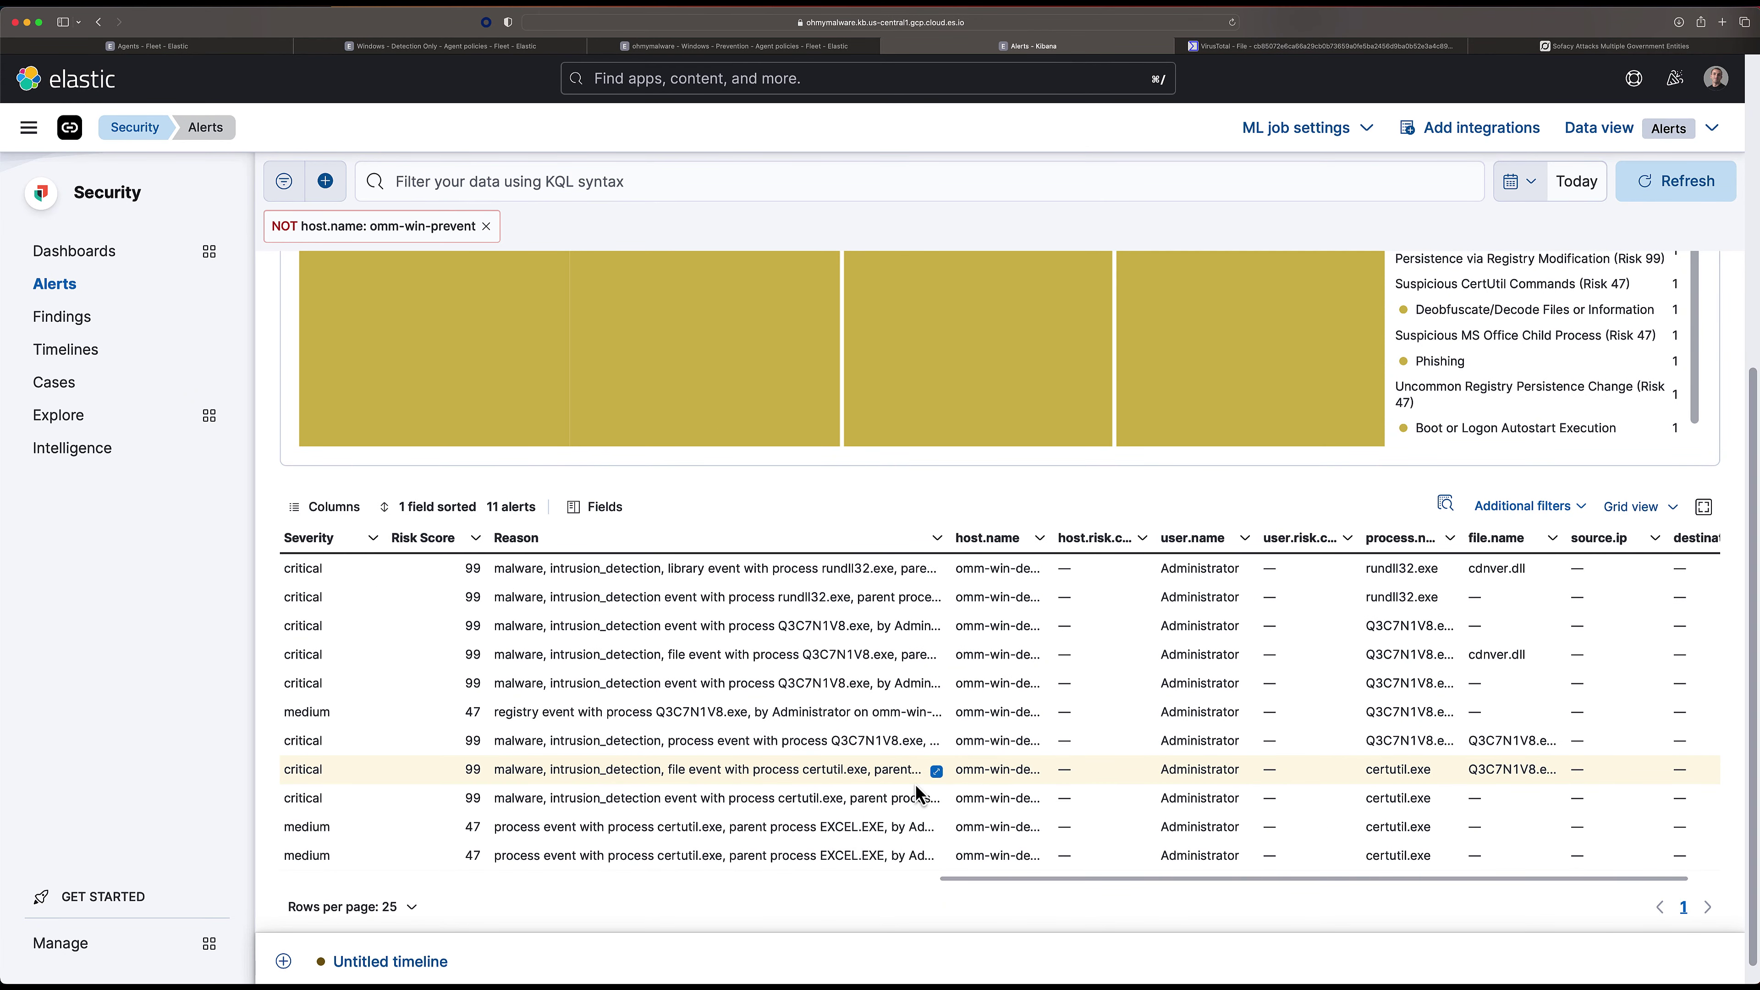
{"action": "scroll", "coordinate": [918, 783], "scroll_direction": "left", "scroll_amount": 2}
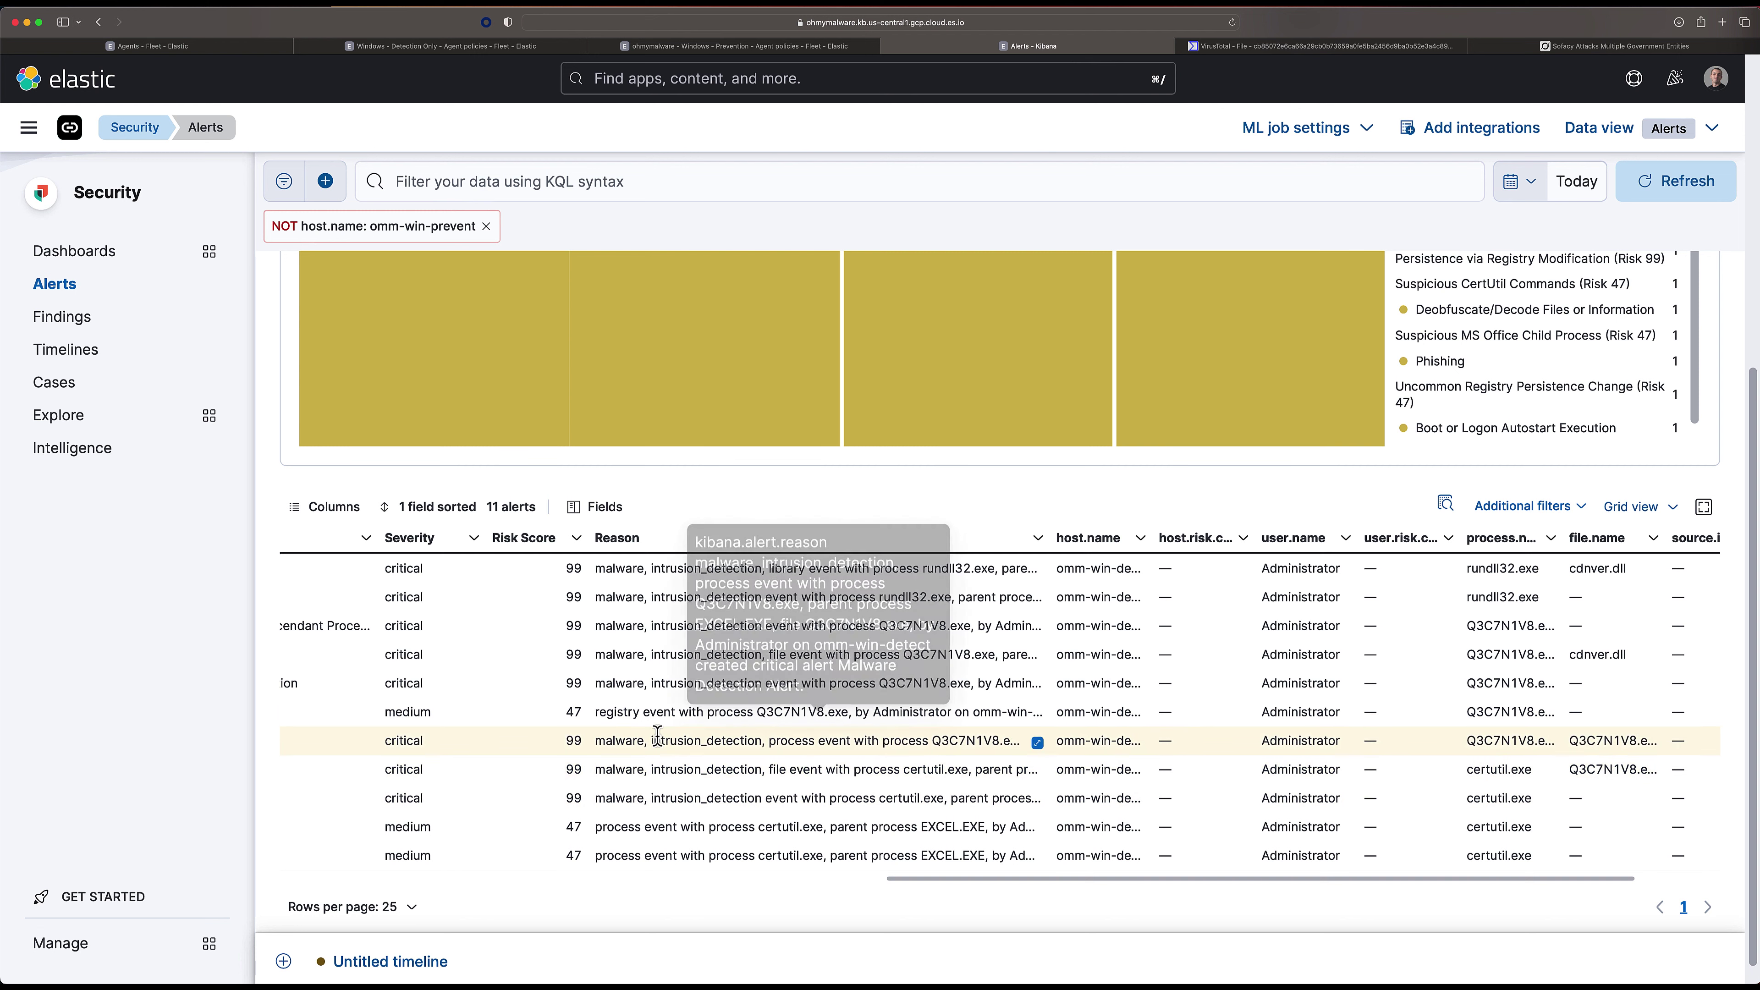
{"action": "scroll", "coordinate": [680, 745], "scroll_direction": "left", "scroll_amount": 1}
{"action": "scroll", "coordinate": [724, 761], "scroll_direction": "left", "scroll_amount": 2}
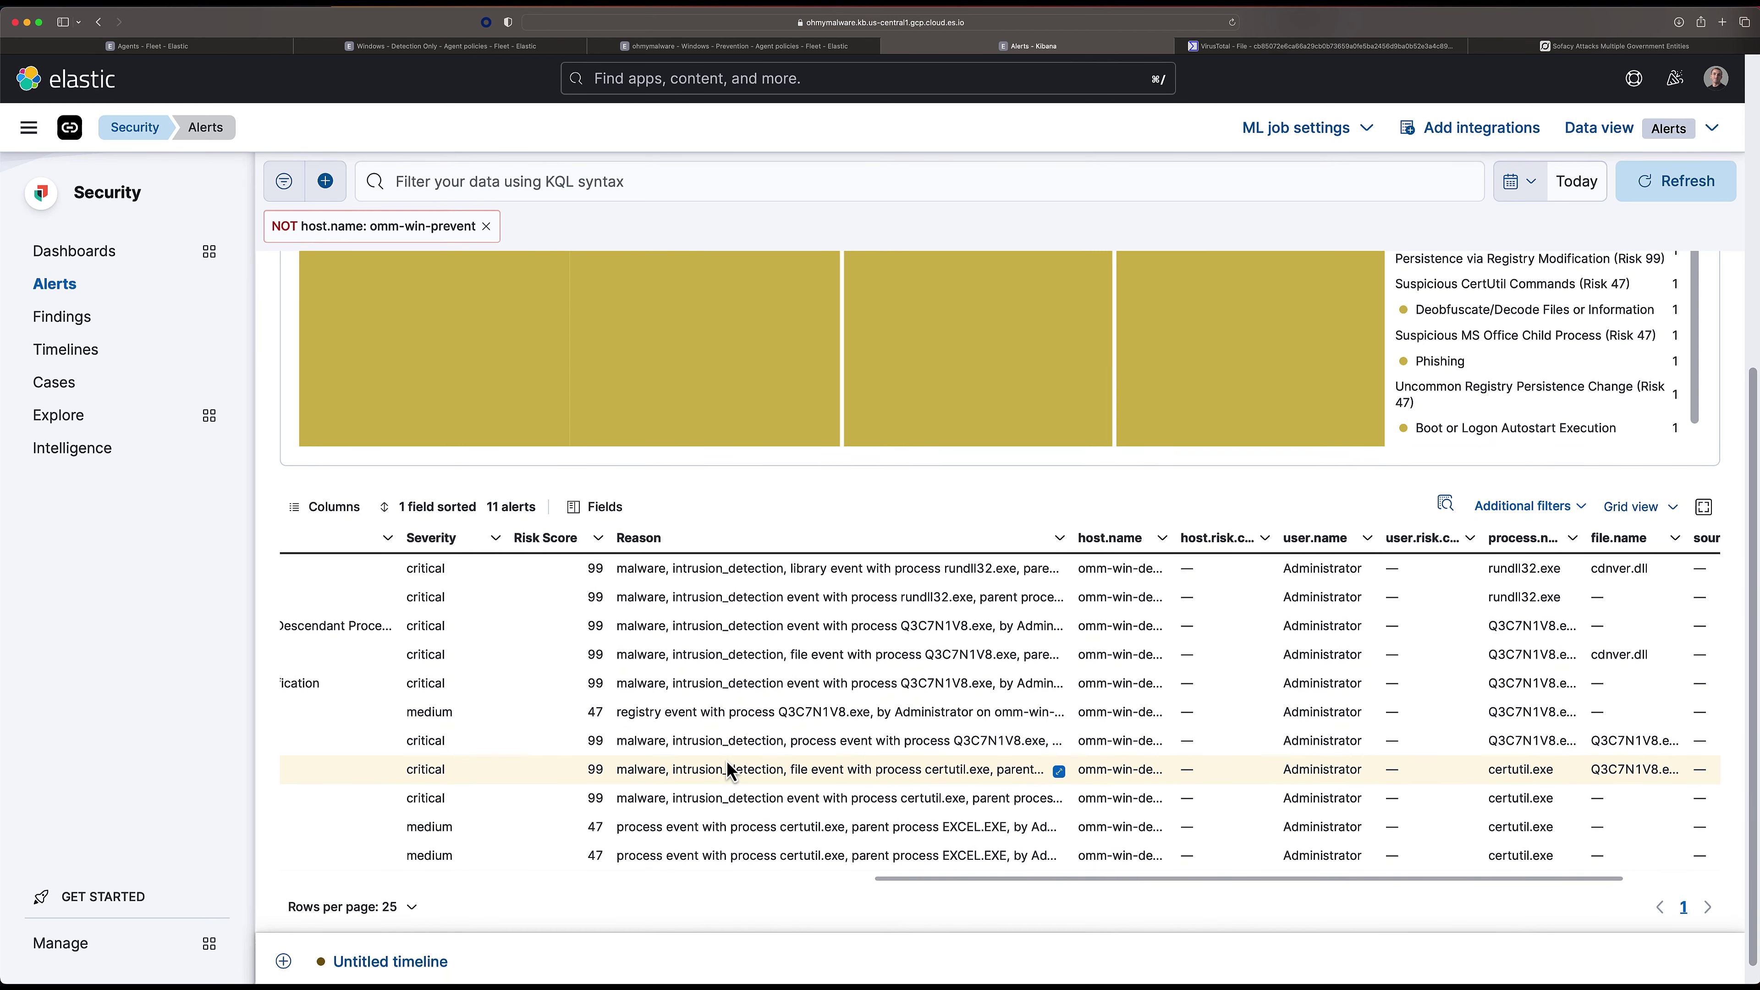
{"action": "scroll", "coordinate": [726, 760], "scroll_direction": "left", "scroll_amount": 15}
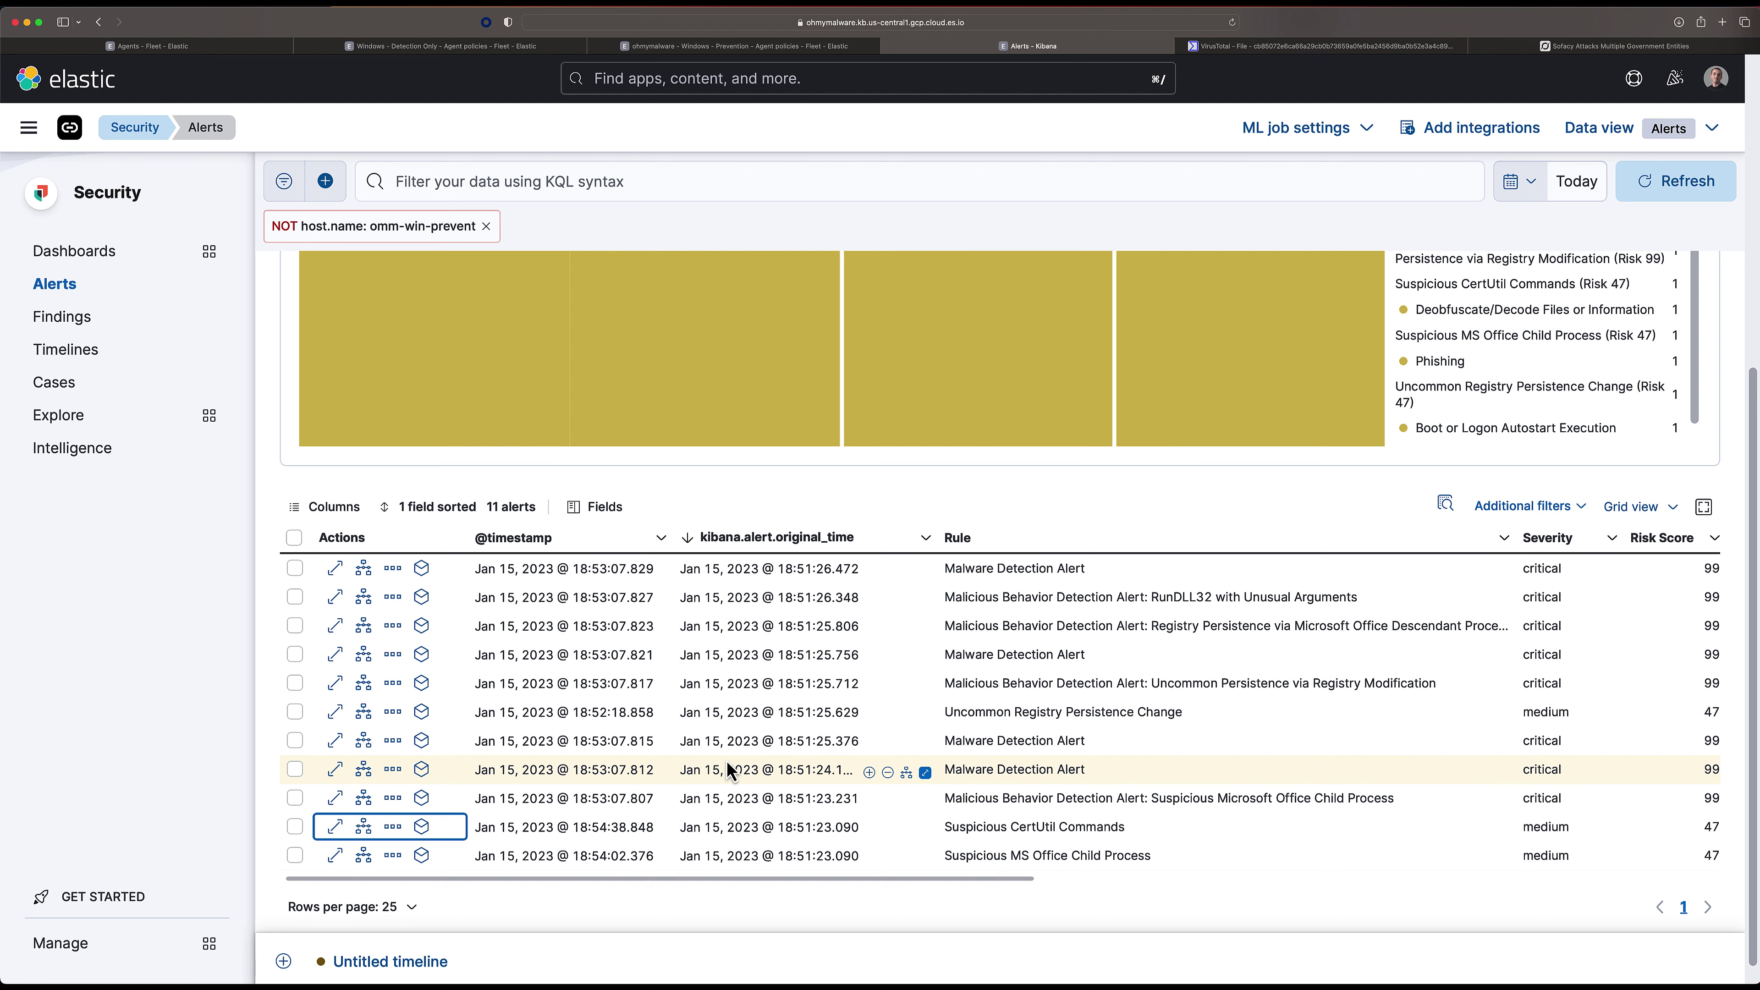
Open the Malware Detection Alert timestamped 18:53:07.812, review its alert reason and highlighted fields, and close its details.
{"action": "left_click", "coordinate": [337, 773]}
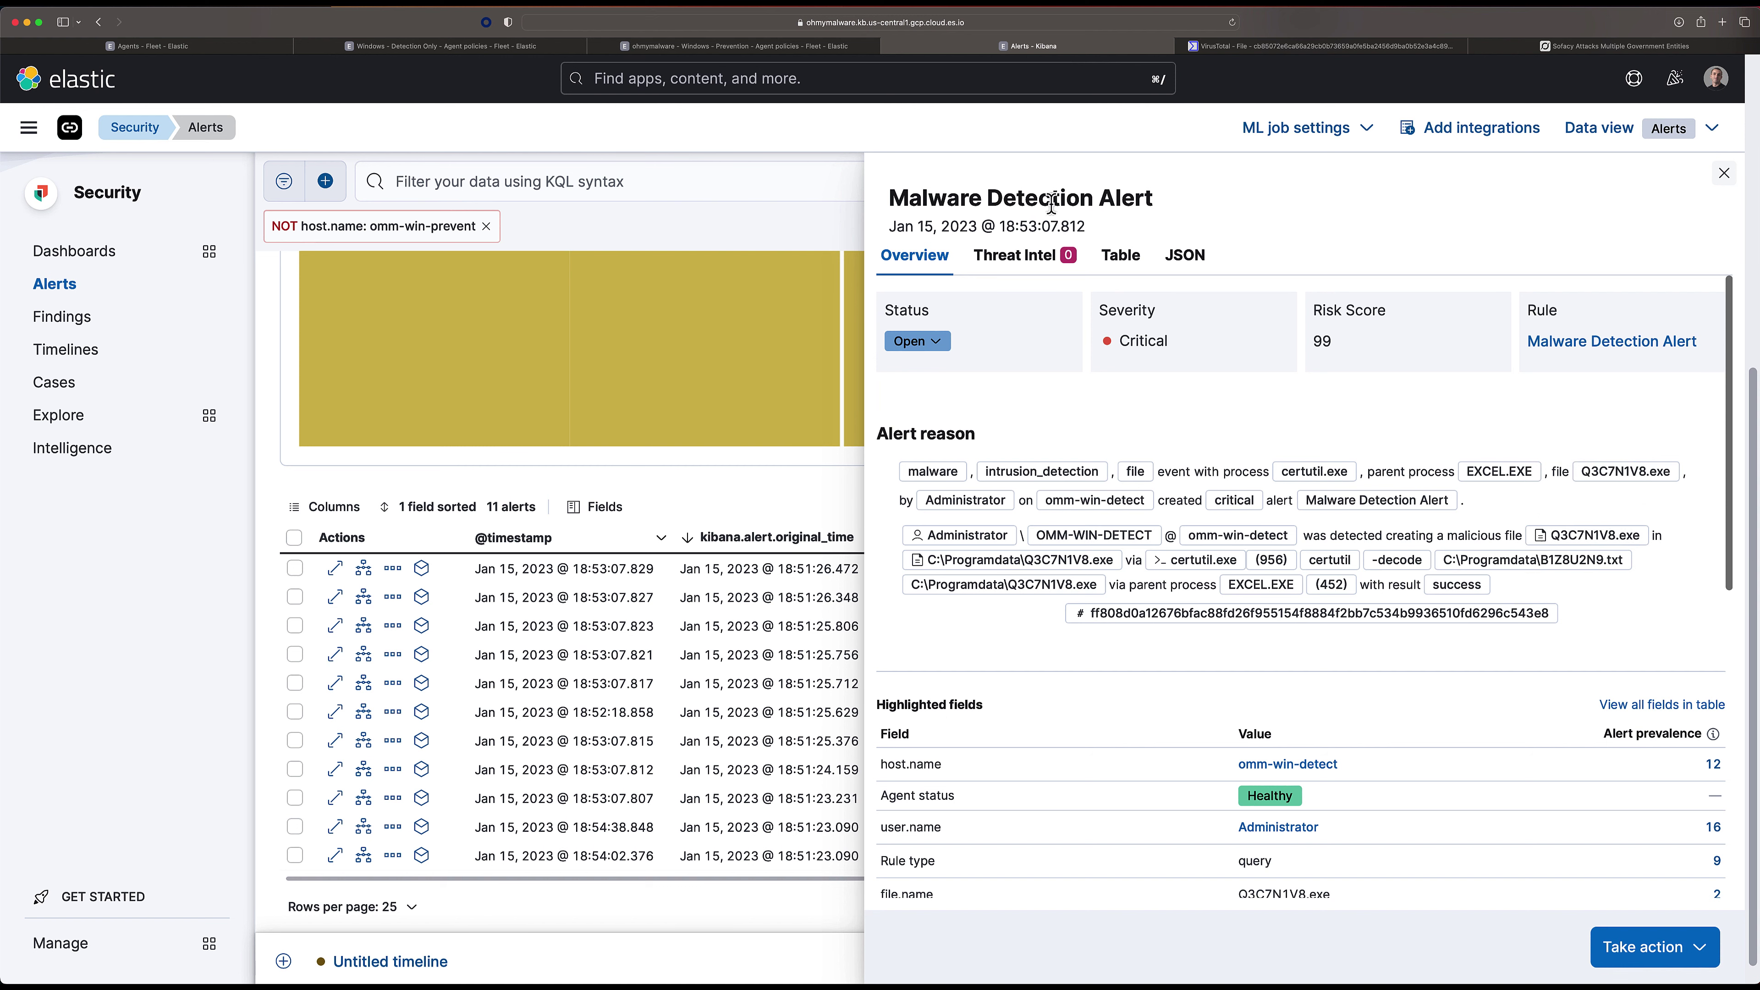
{"action": "scroll", "coordinate": [1155, 645], "scroll_direction": "down", "scroll_amount": 4}
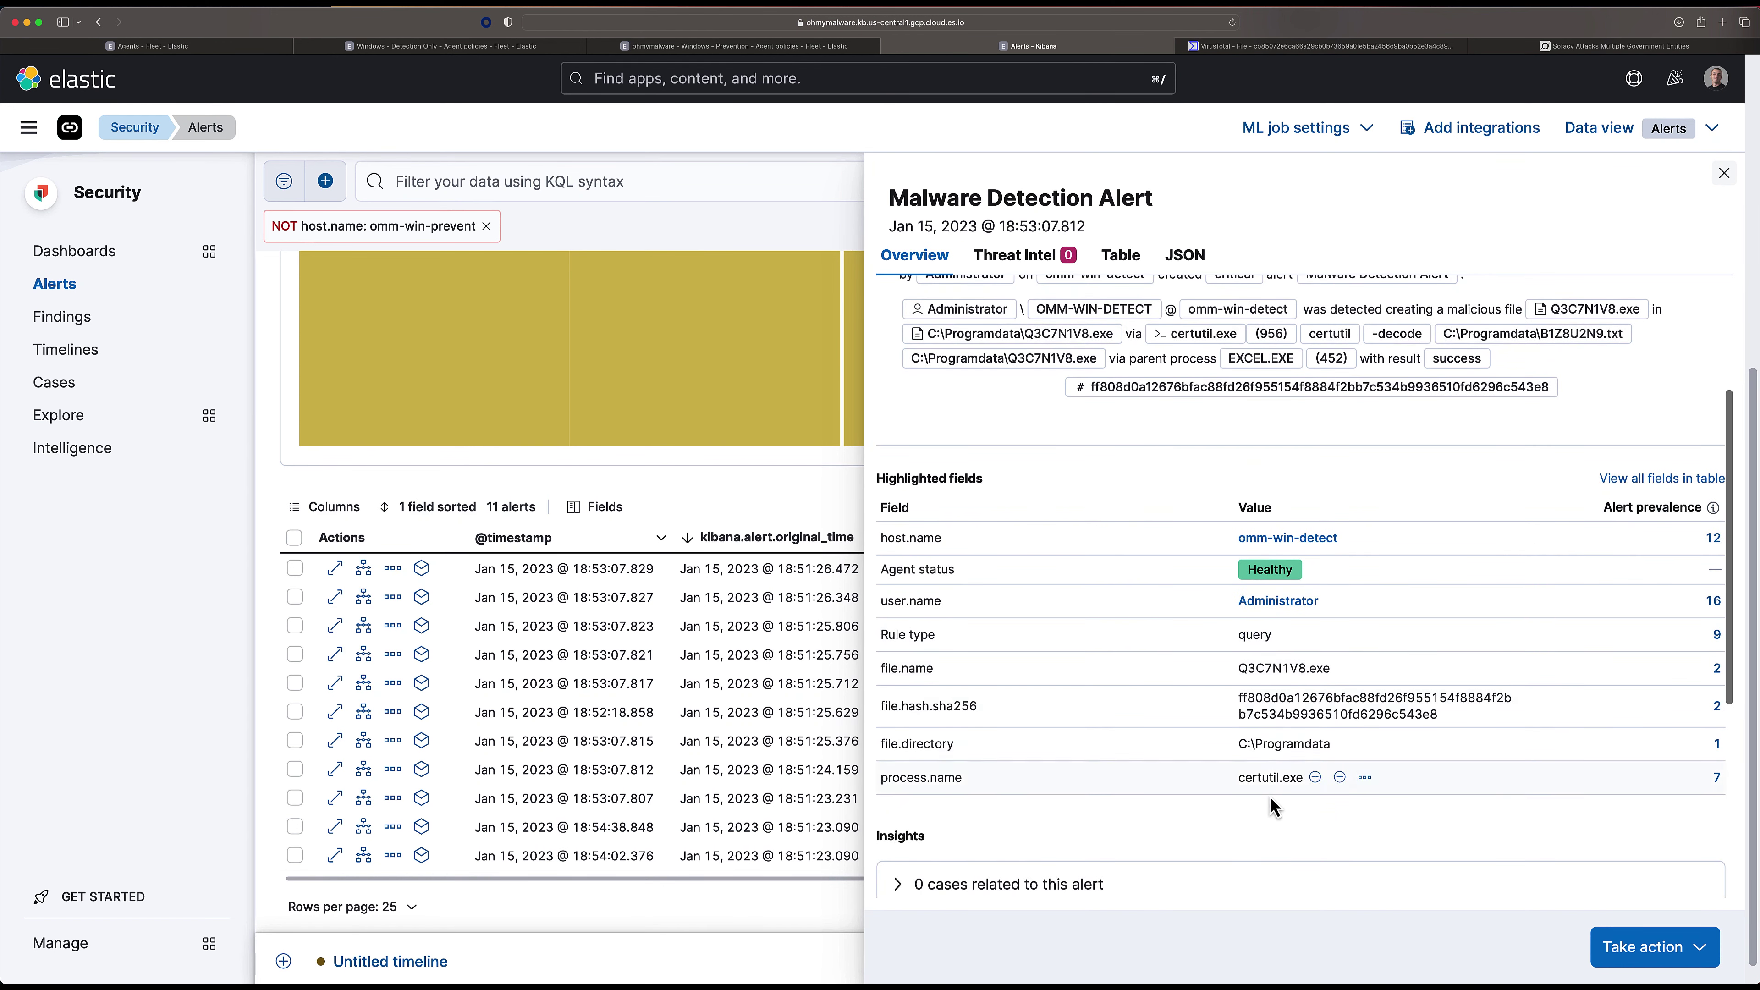
{"action": "left_click", "coordinate": [1722, 175]}
Open the Malware Detection Alert timestamped 18:53:07.815, read its alert reason, and close its details.
{"action": "scroll", "coordinate": [741, 790], "scroll_direction": "left", "scroll_amount": 10}
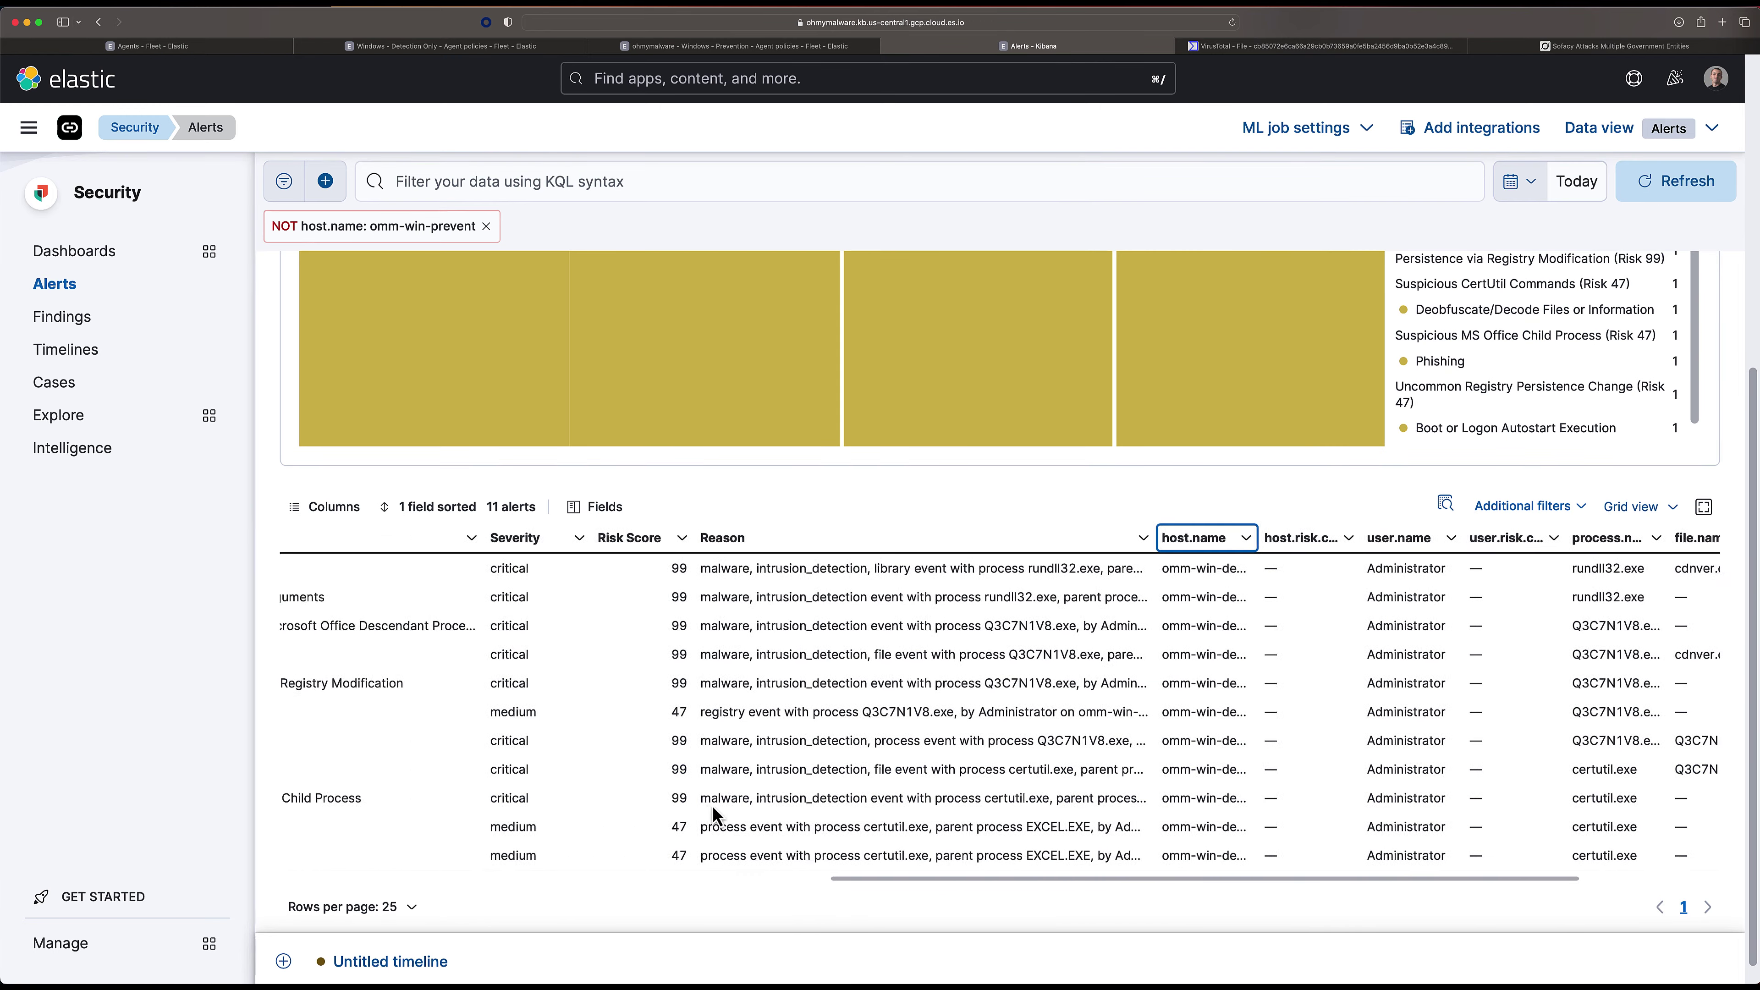
{"action": "scroll", "coordinate": [689, 796], "scroll_direction": "left", "scroll_amount": 4}
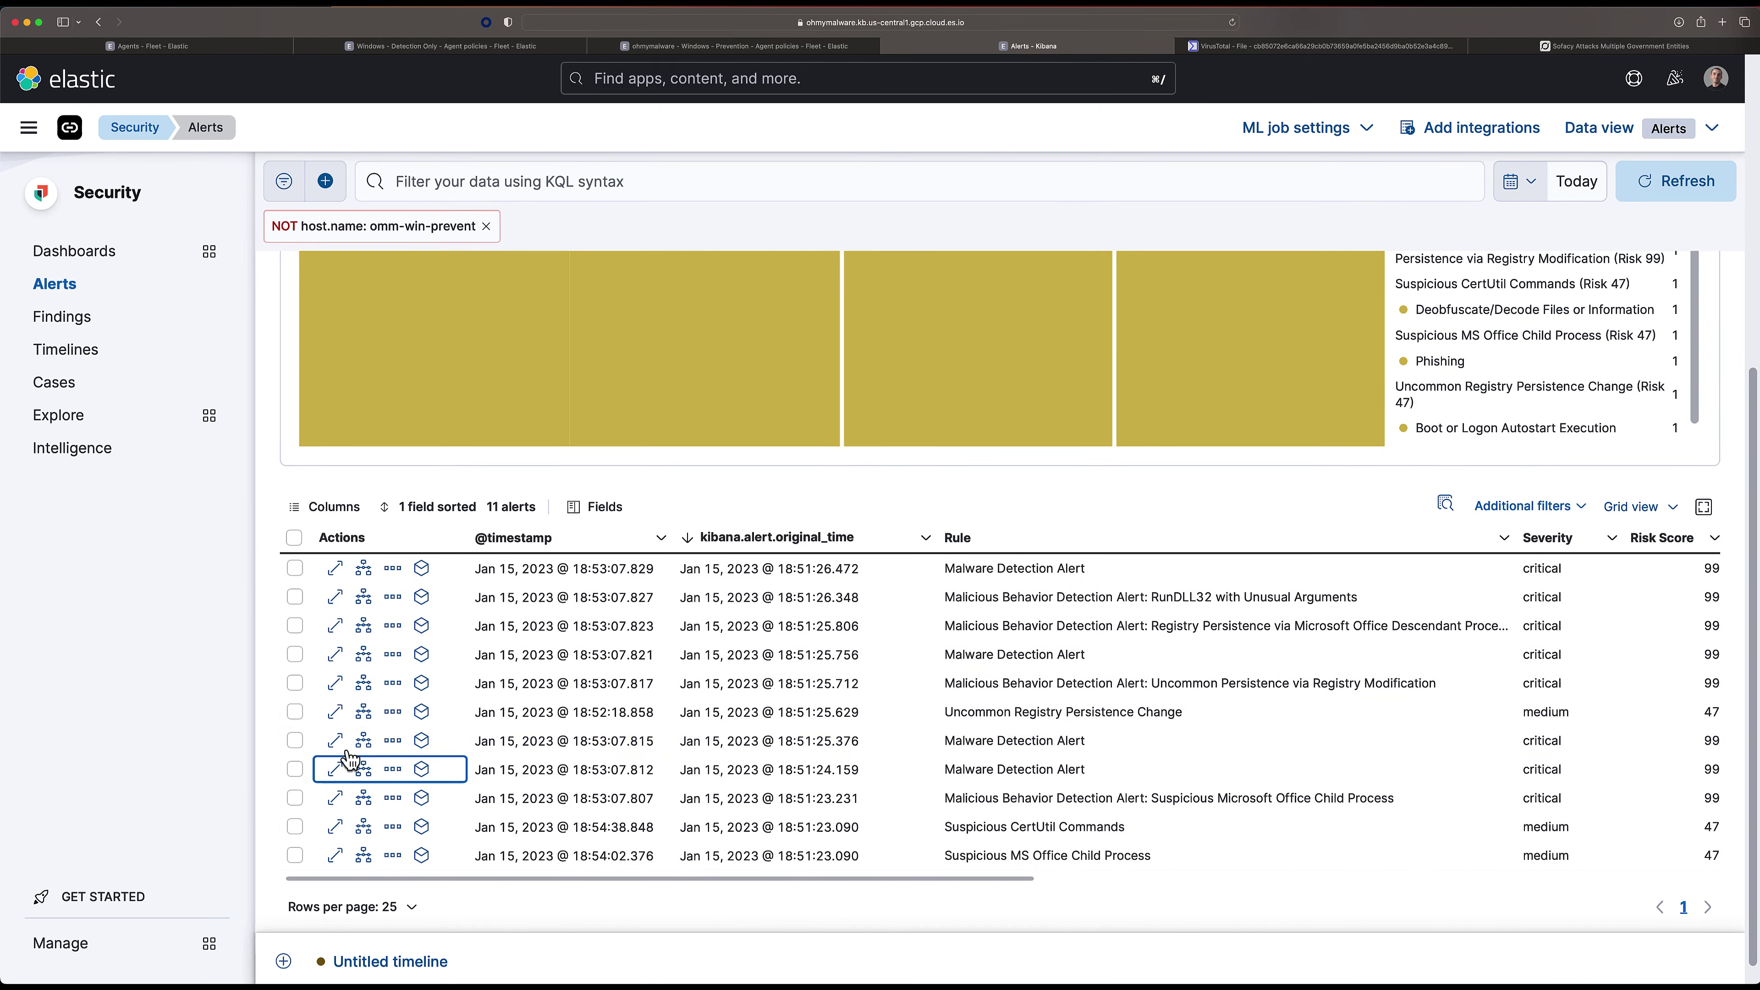
{"action": "left_click", "coordinate": [335, 741]}
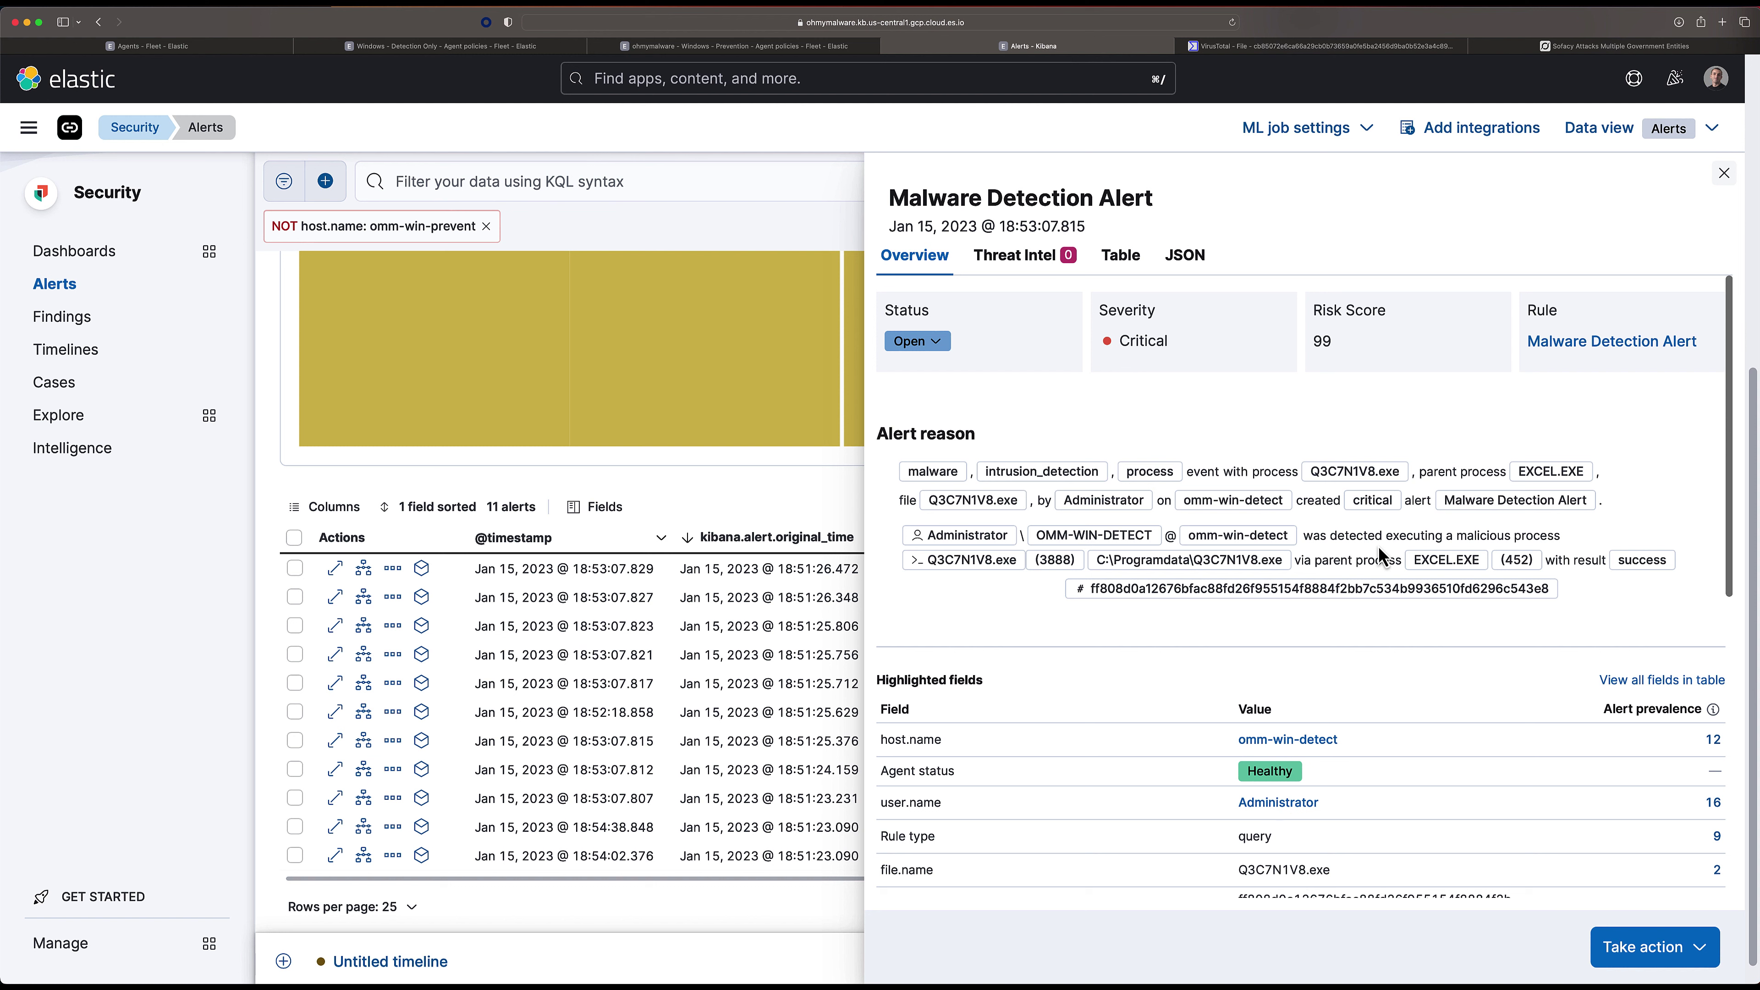
{"action": "left_click", "coordinate": [1724, 173]}
Open the details of the Uncommon Registry Persistence Change alert and review its MITRE ATT&CK mapping and alert reason.
{"action": "scroll", "coordinate": [1015, 786], "scroll_direction": "right", "scroll_amount": 10}
{"action": "scroll", "coordinate": [767, 749], "scroll_direction": "left", "scroll_amount": 8}
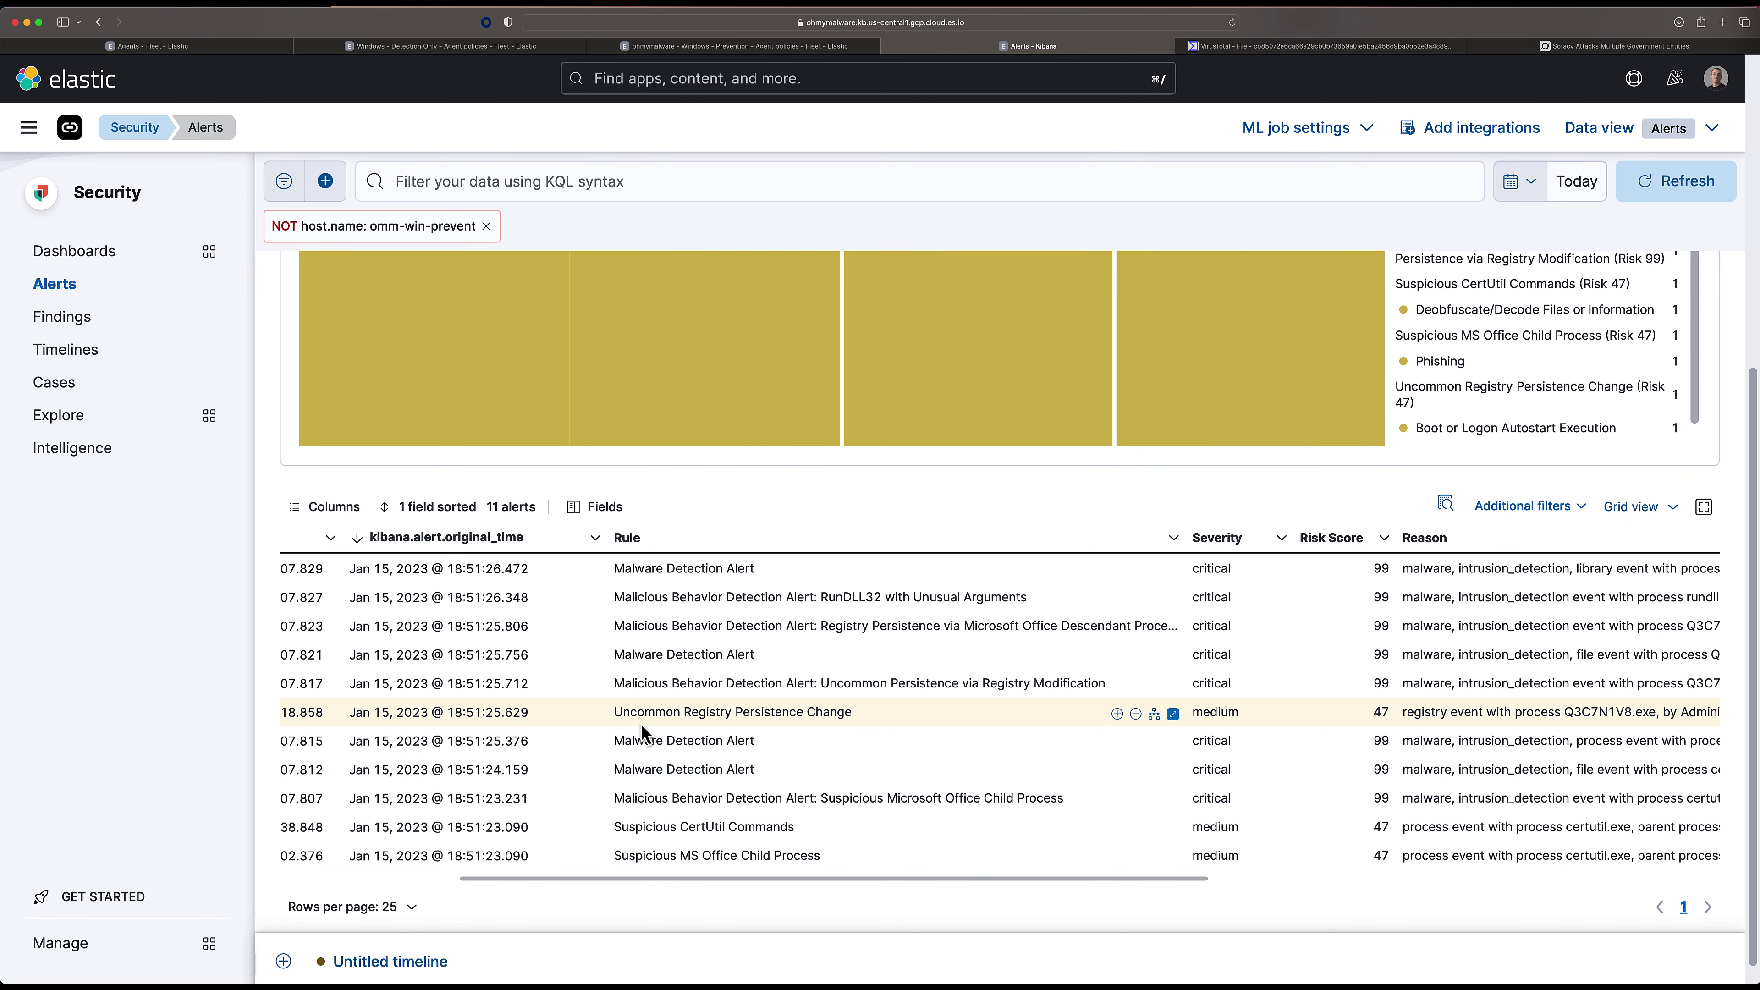
{"action": "scroll", "coordinate": [641, 724], "scroll_direction": "left", "scroll_amount": 10}
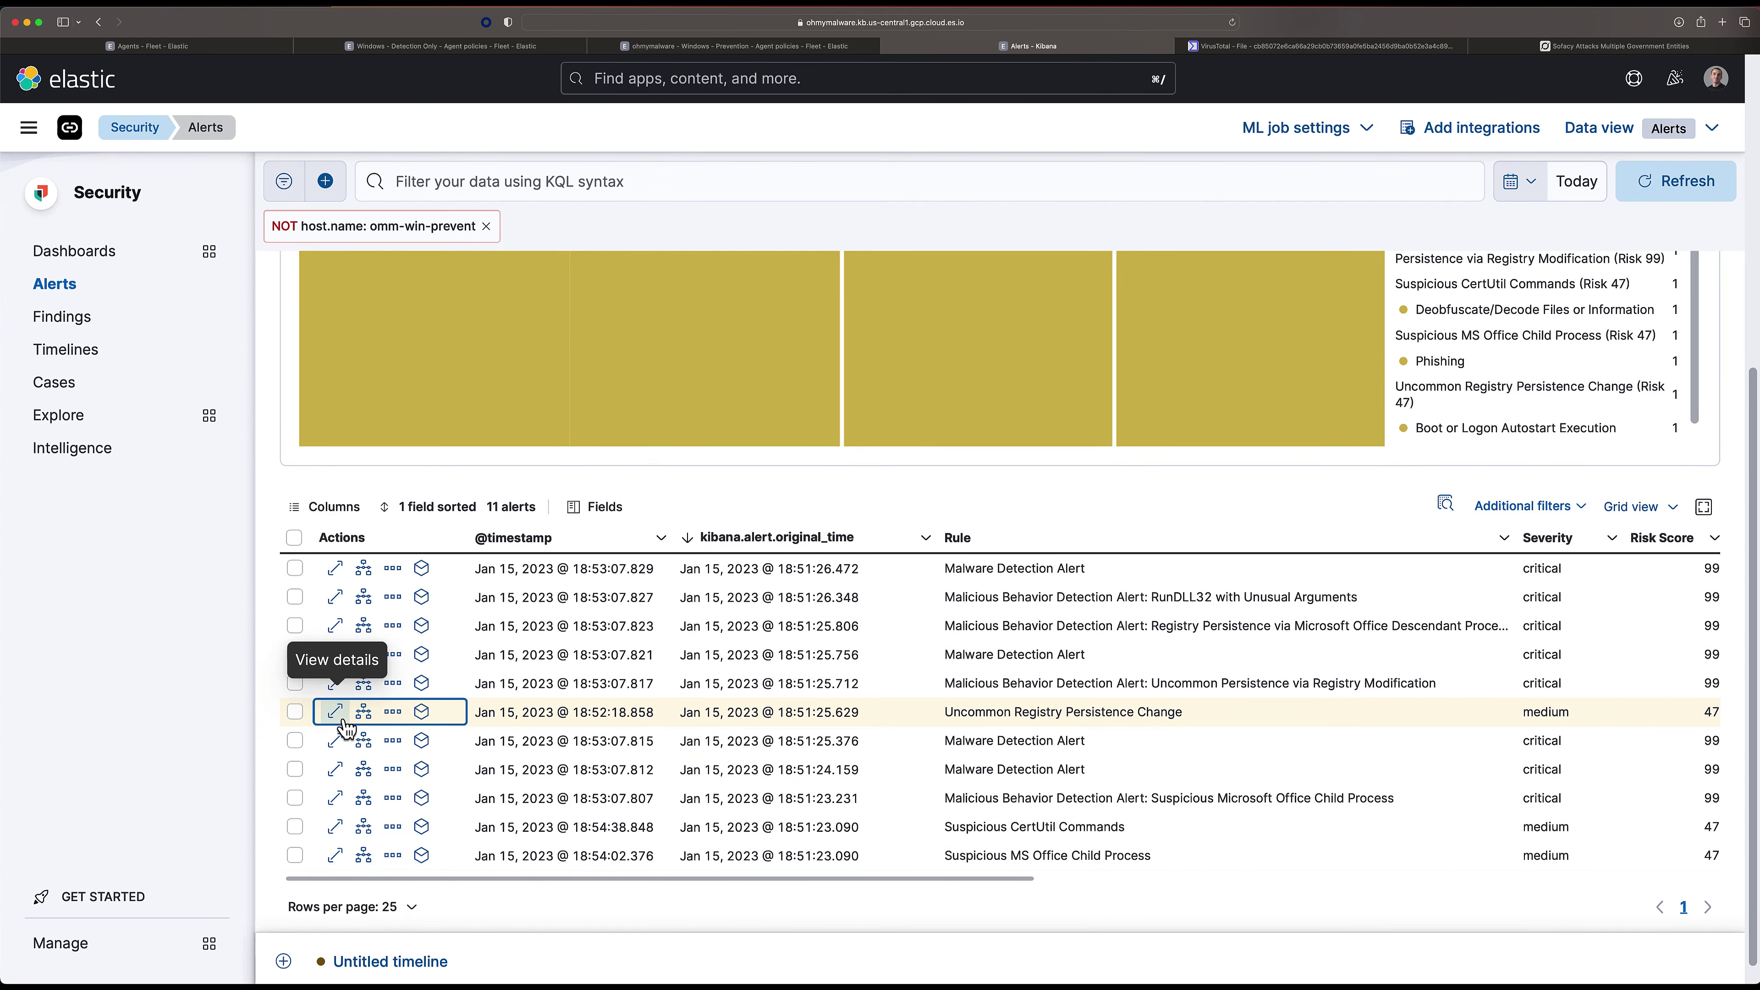
{"action": "left_click", "coordinate": [340, 714]}
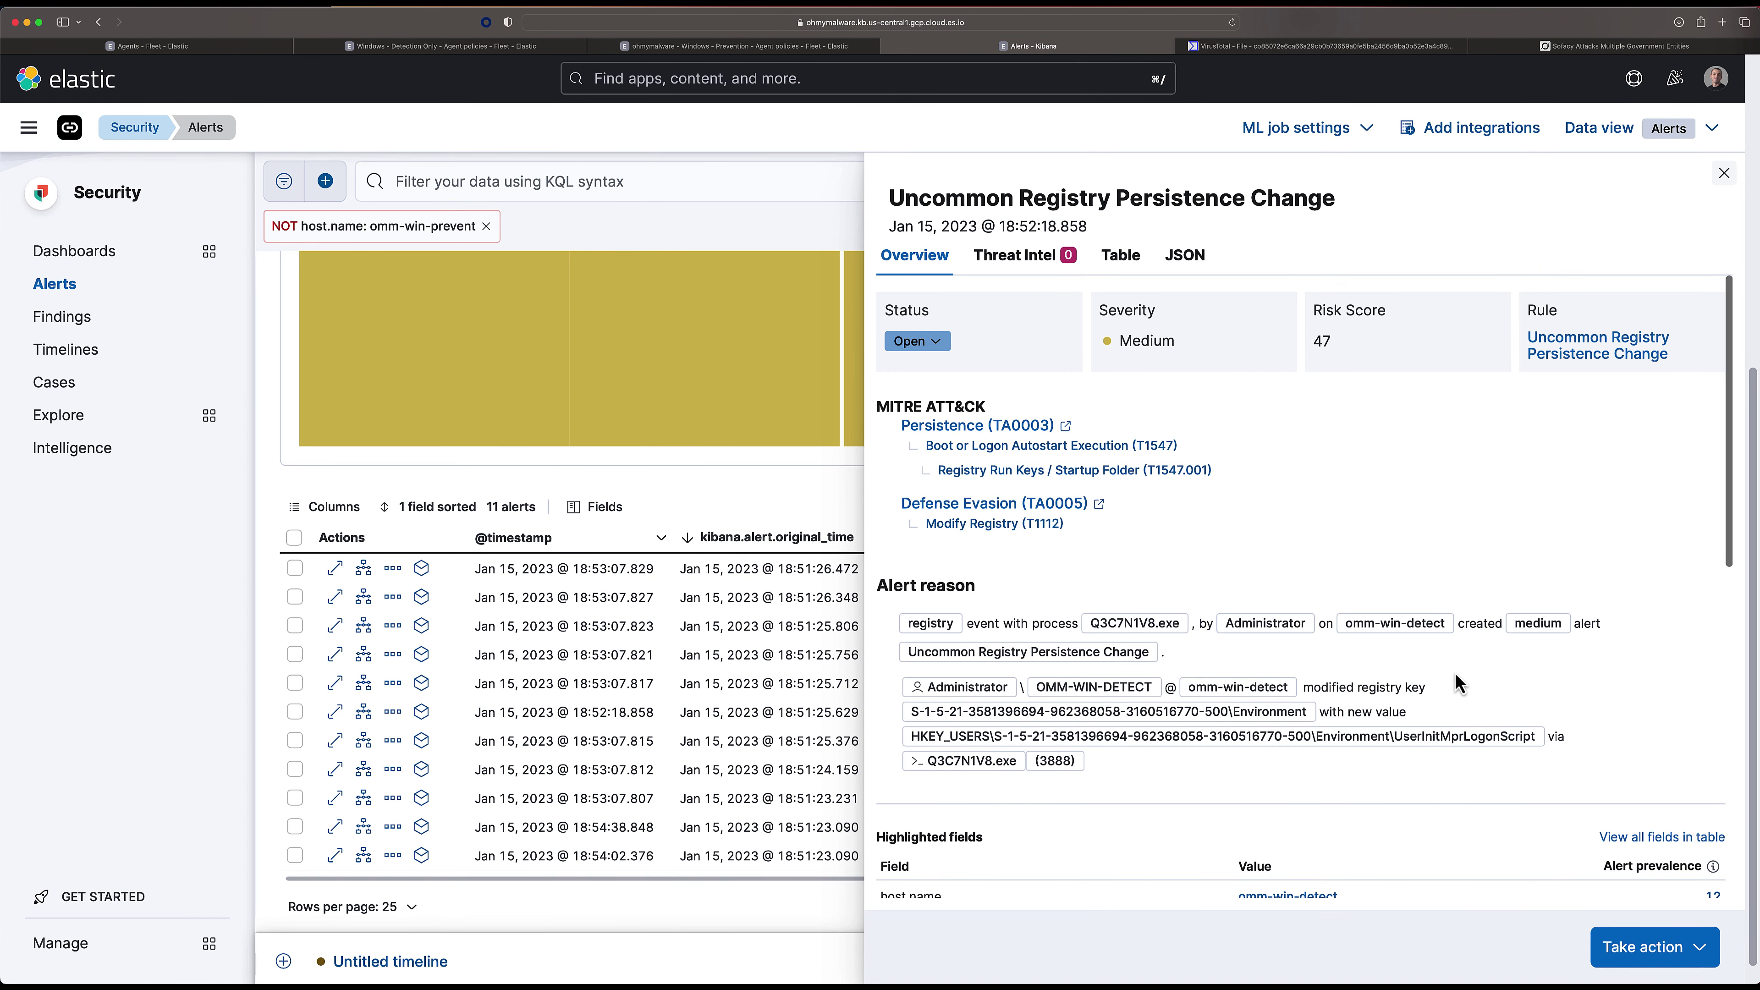
{"action": "scroll", "coordinate": [1456, 675], "scroll_direction": "down", "scroll_amount": 1}
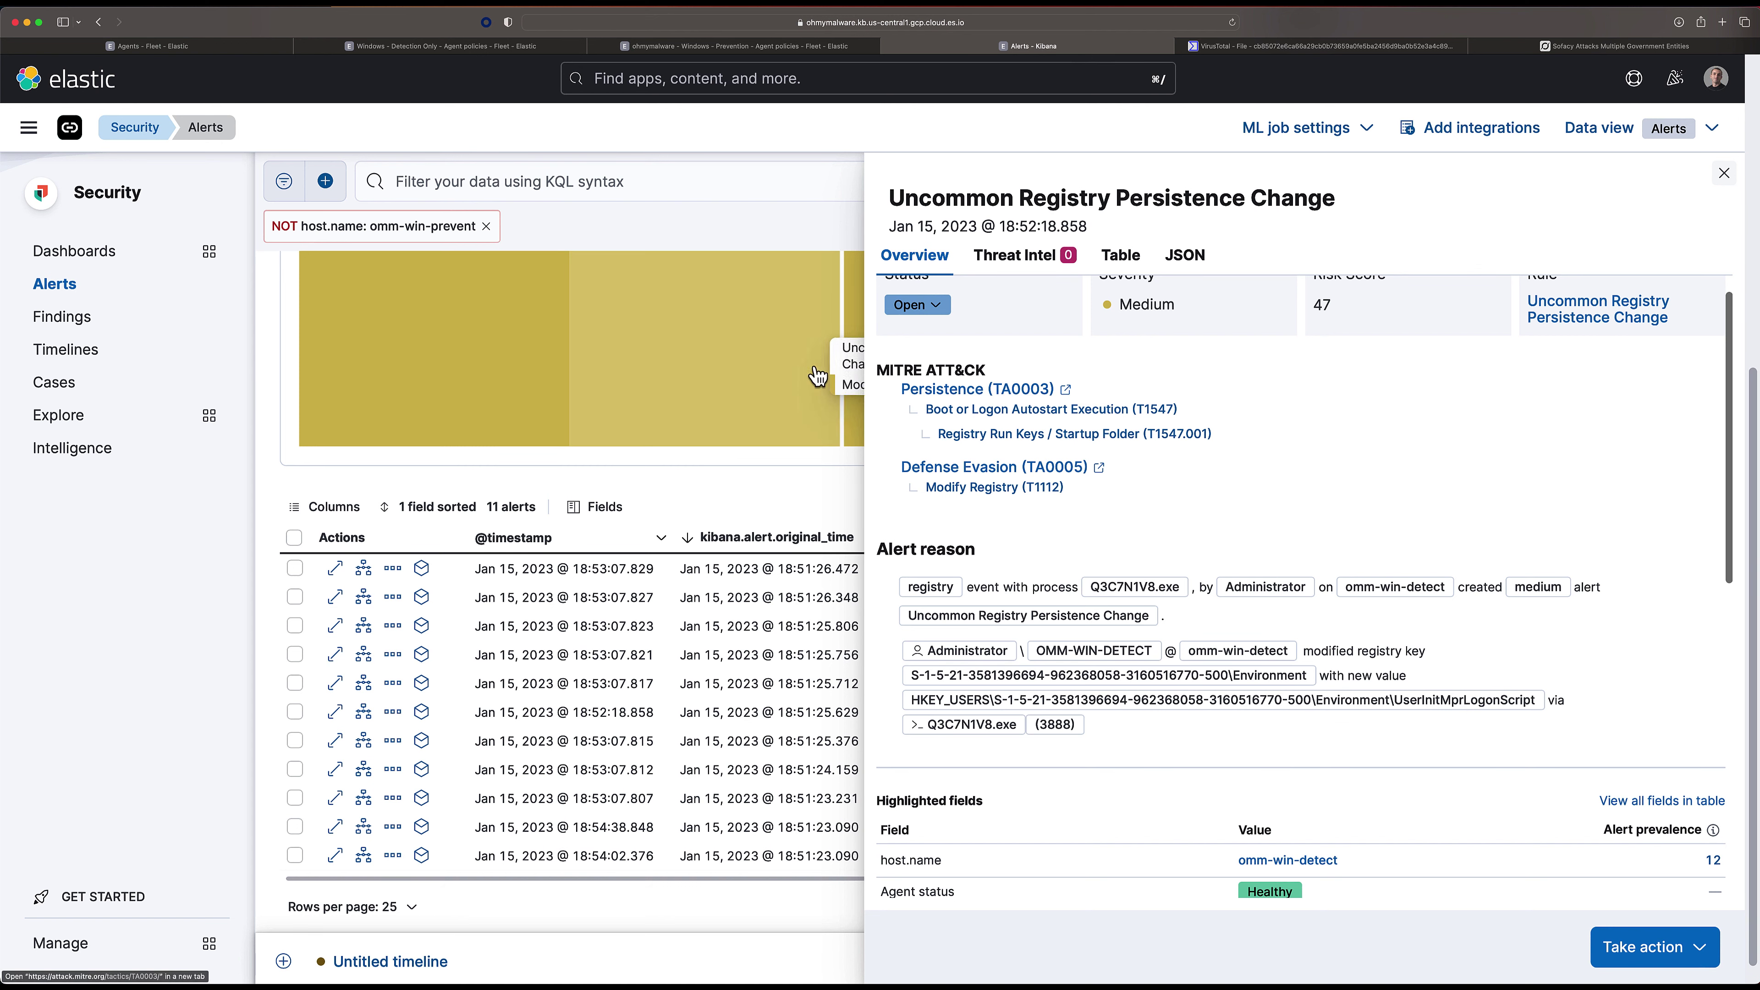
{"action": "scroll", "coordinate": [1164, 623], "scroll_direction": "down", "scroll_amount": 2}
{"action": "scroll", "coordinate": [1162, 582], "scroll_direction": "down", "scroll_amount": 3}
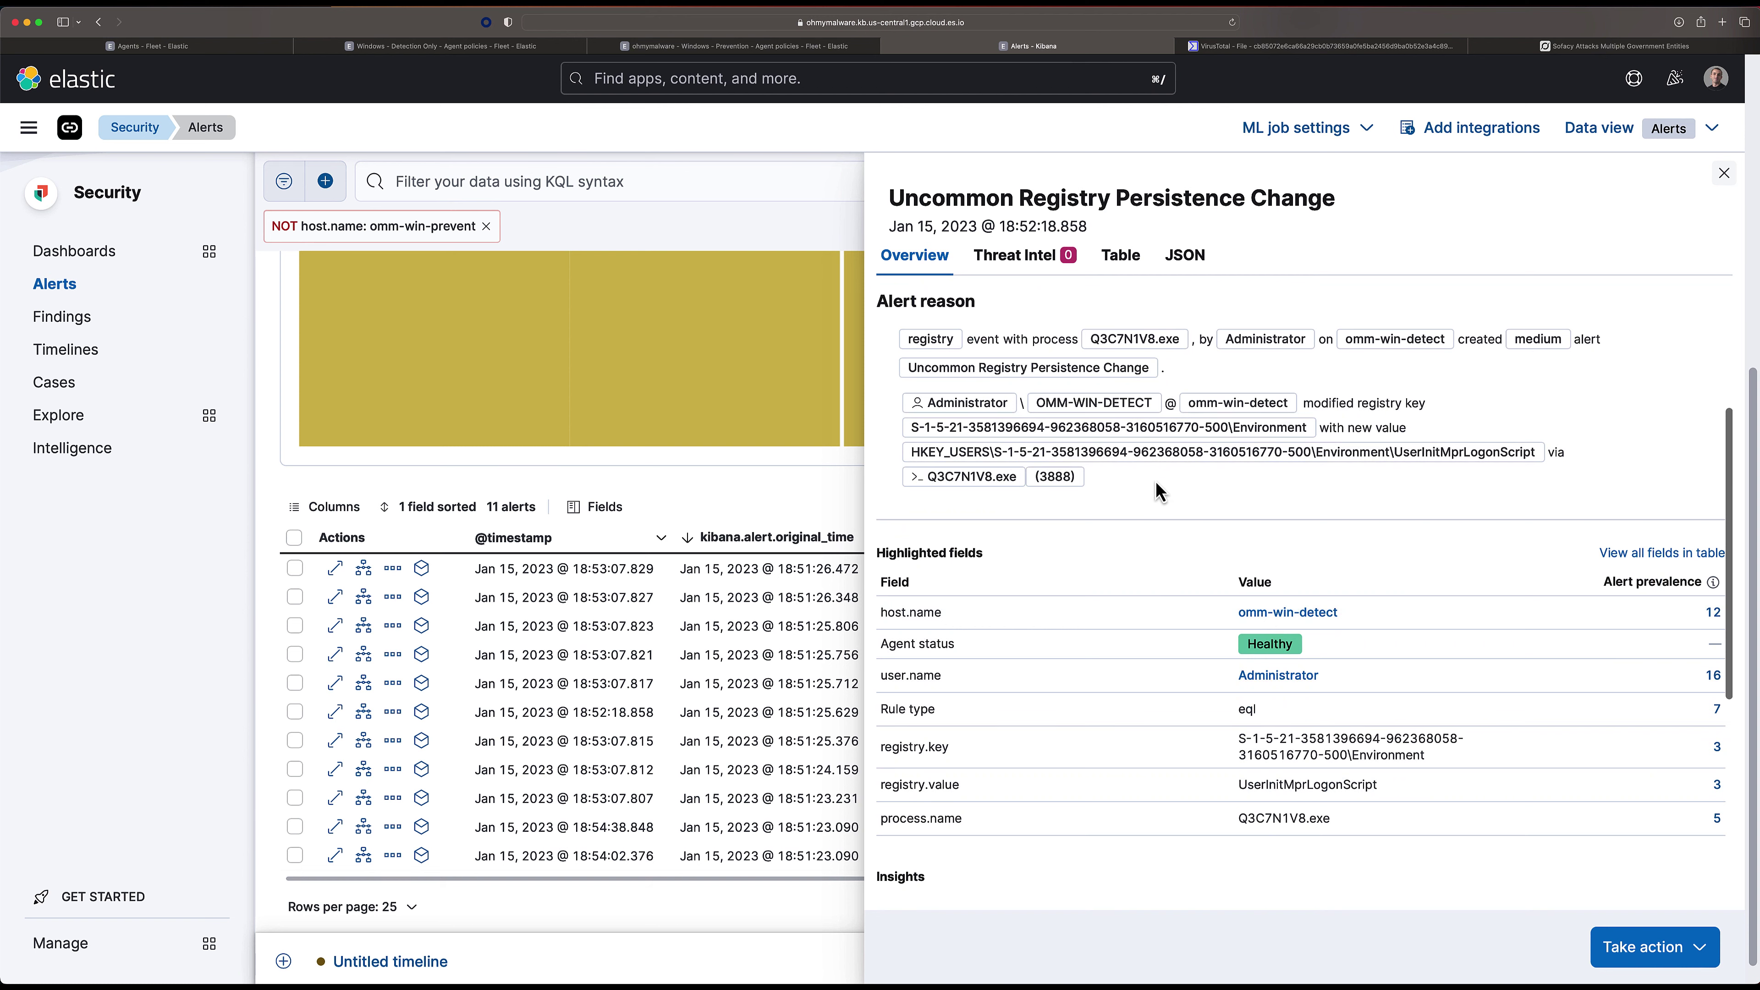
Check the registry alert's highlighted registry key, value and process fields and its insights, then close its details.
{"action": "scroll", "coordinate": [1220, 658], "scroll_direction": "down", "scroll_amount": 4}
{"action": "scroll", "coordinate": [1279, 718], "scroll_direction": "up", "scroll_amount": 2}
{"action": "mouse_move", "coordinate": [1258, 614]}
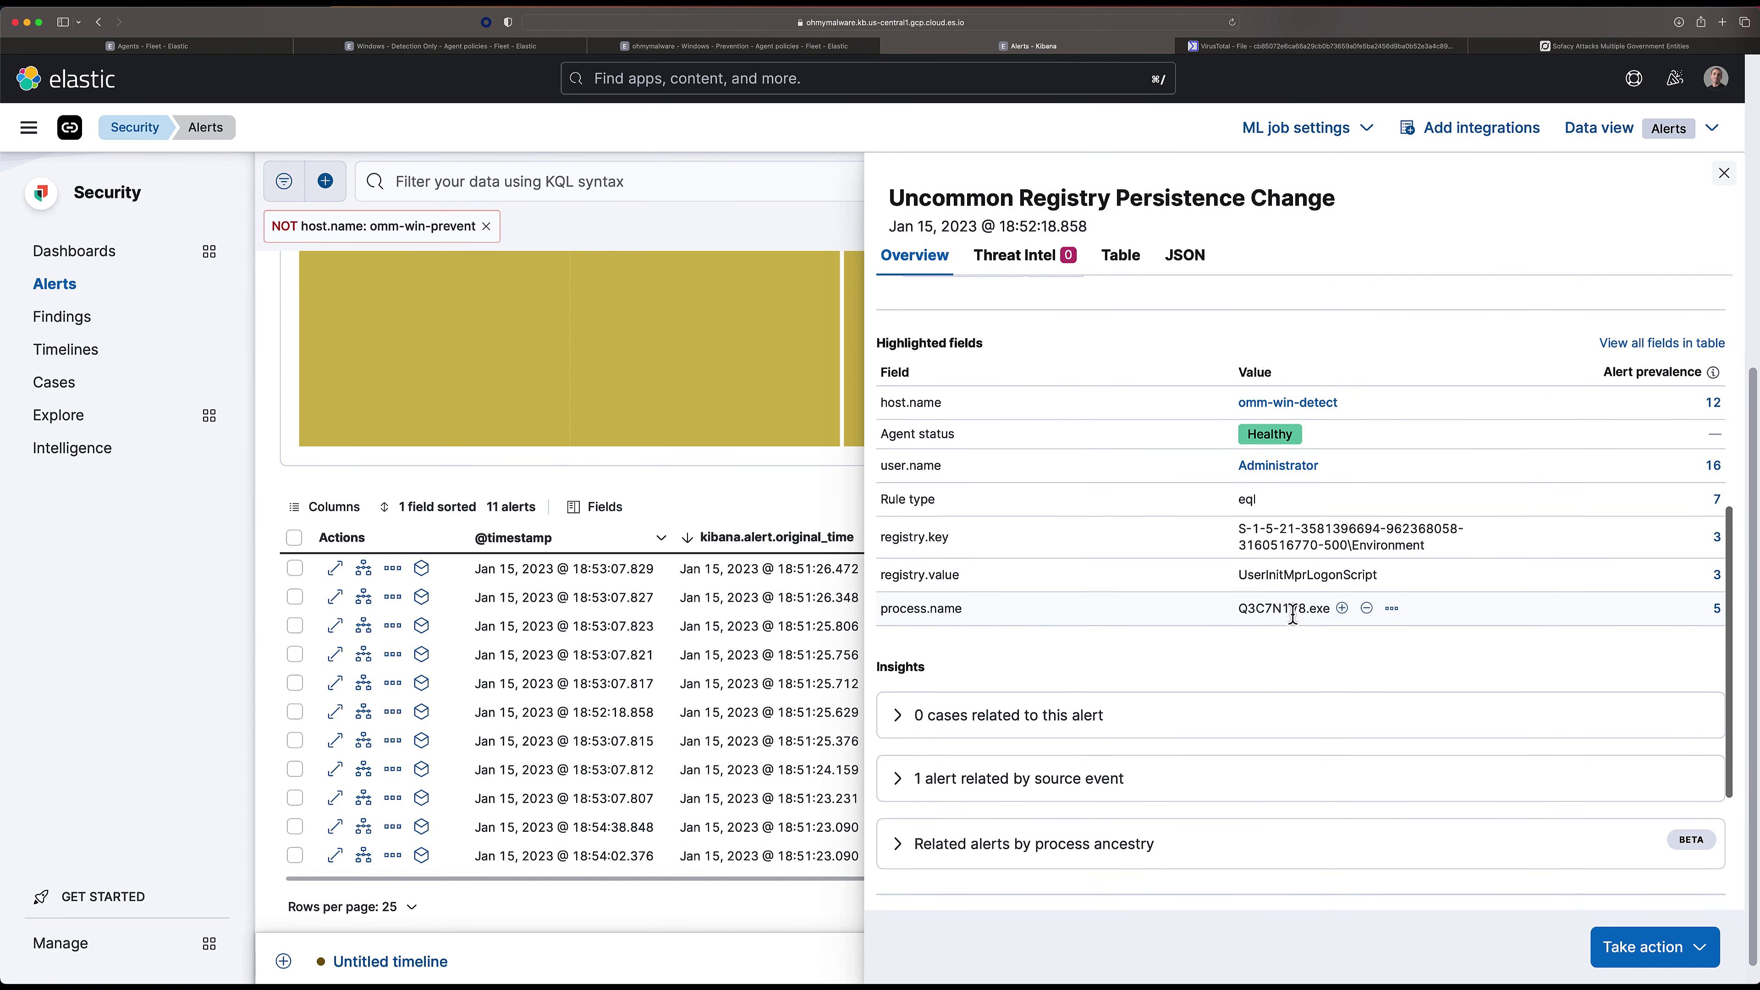
{"action": "scroll", "coordinate": [1179, 550], "scroll_direction": "up", "scroll_amount": 1}
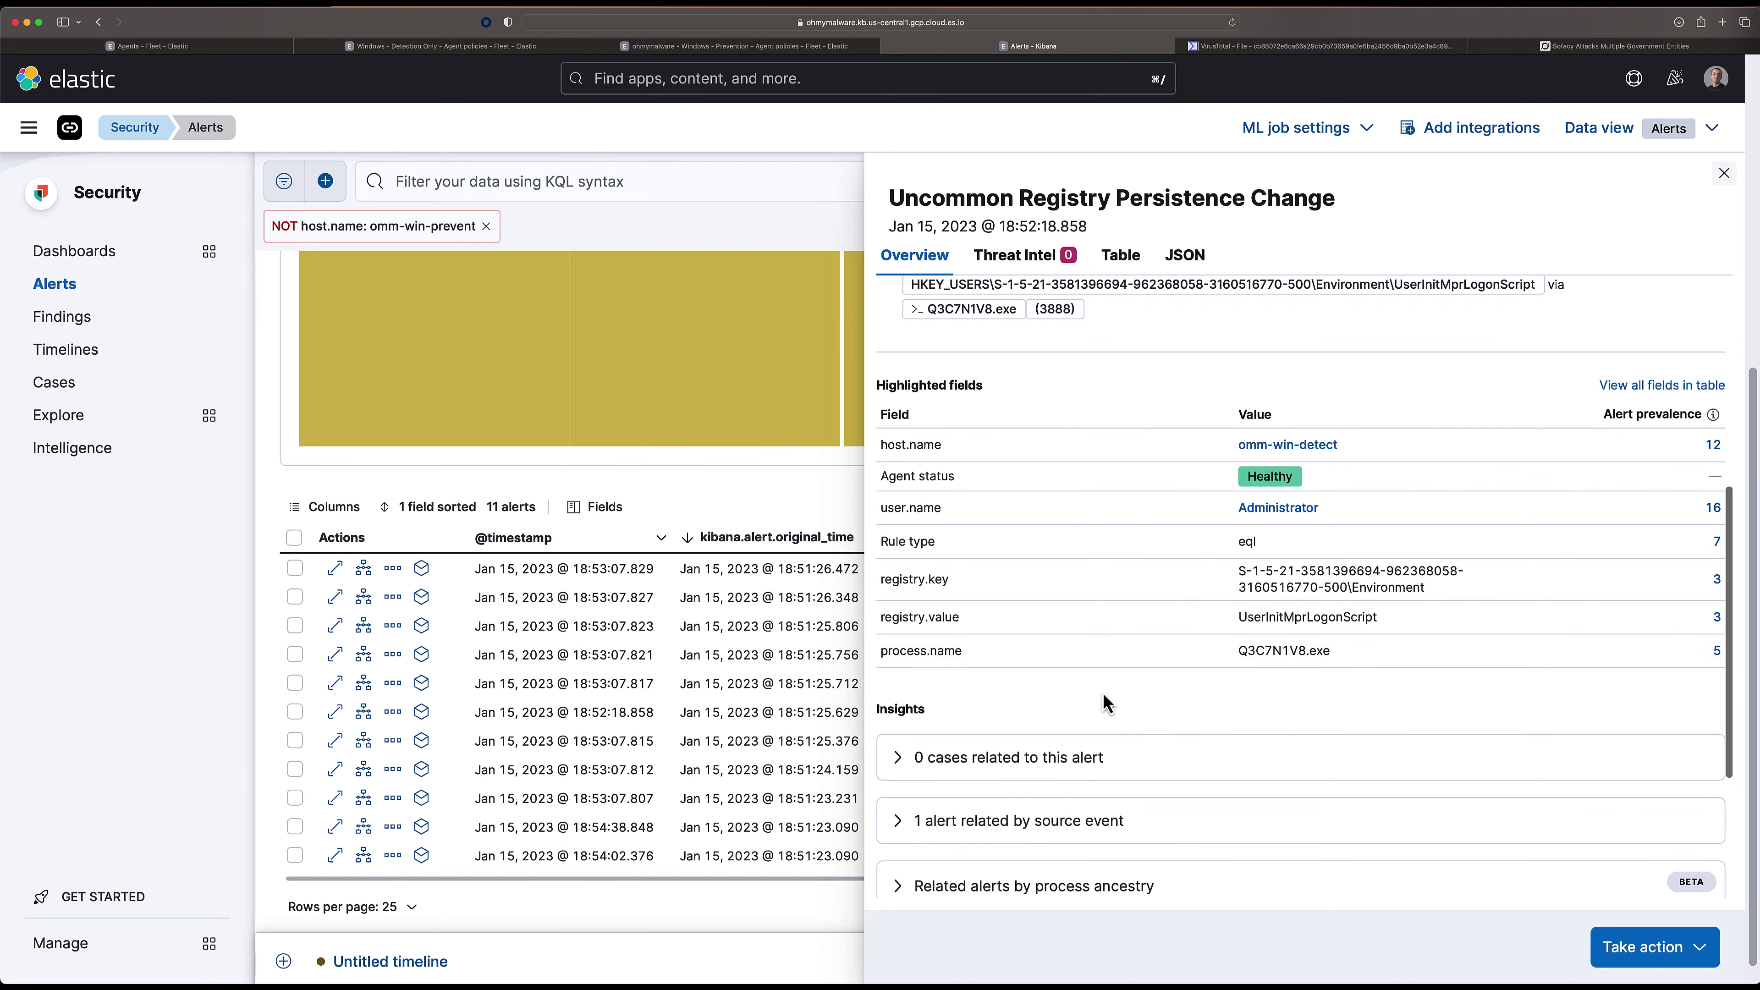
{"action": "scroll", "coordinate": [1107, 701], "scroll_direction": "down", "scroll_amount": 3}
{"action": "scroll", "coordinate": [1451, 541], "scroll_direction": "up", "scroll_amount": 6}
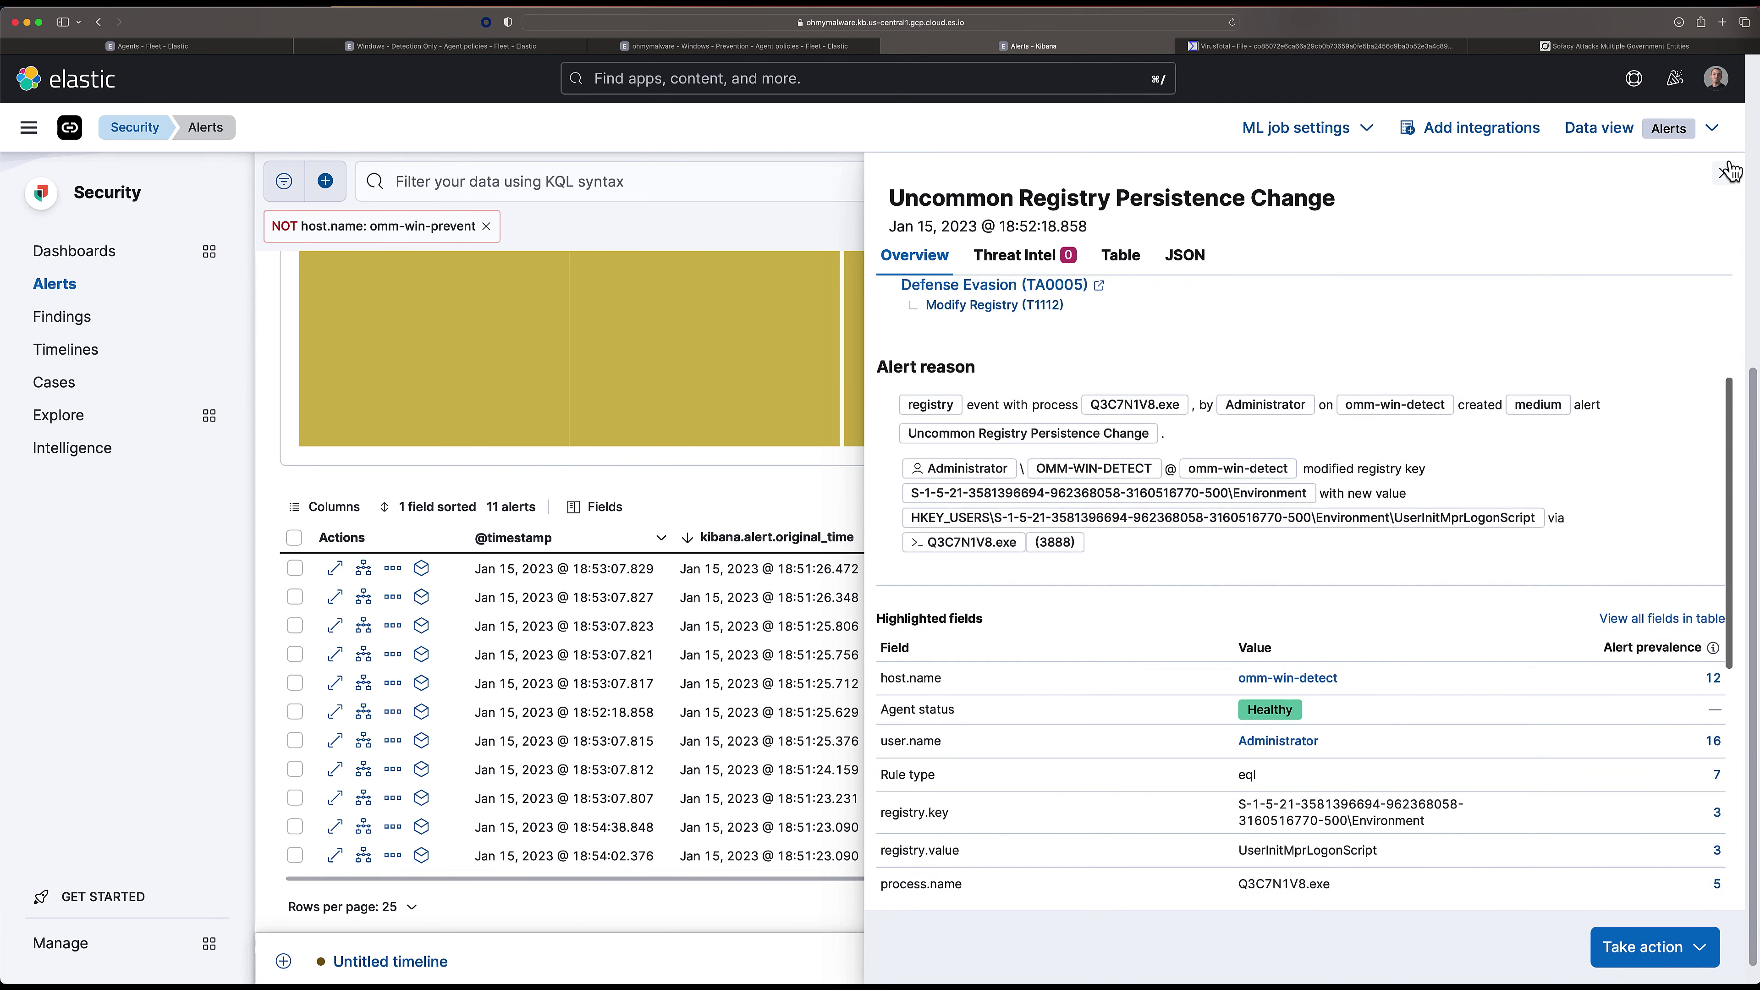
{"action": "left_click", "coordinate": [801, 672]}
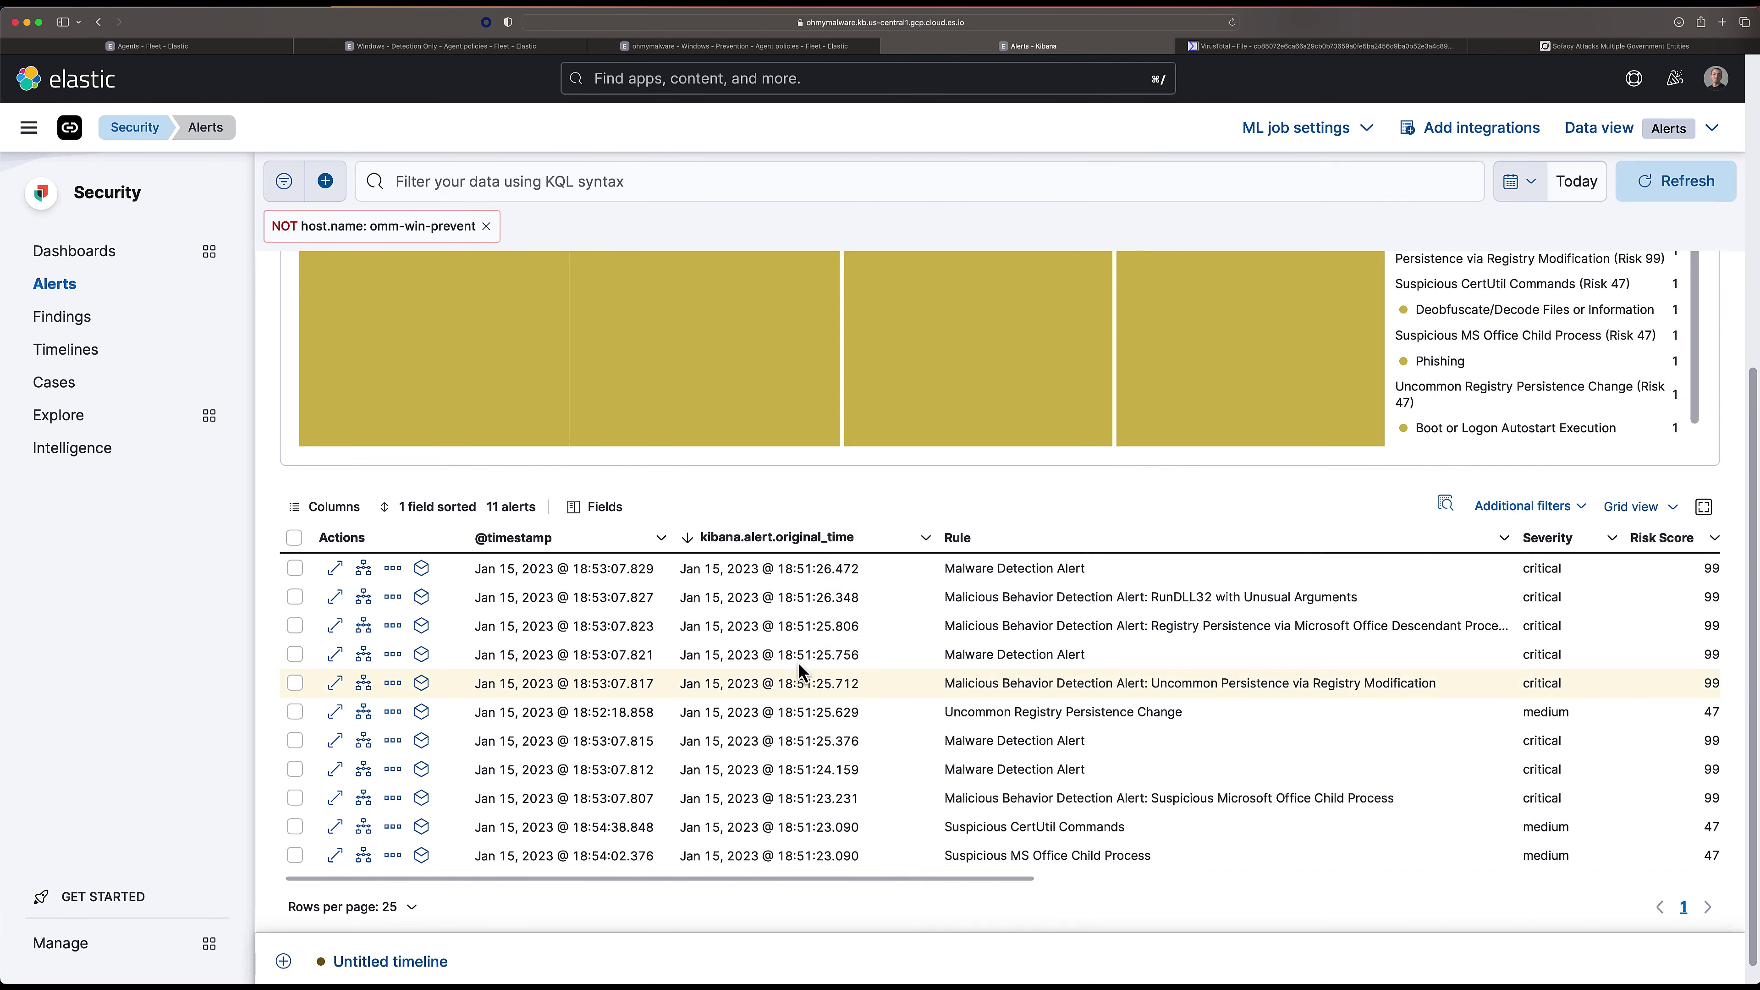
Open the Malware Detection Alert timestamped 18:53:07.821 and review the file path in its alert reason and its highlighted fields.
{"action": "scroll", "coordinate": [801, 671], "scroll_direction": "right", "scroll_amount": 10}
{"action": "scroll", "coordinate": [719, 738], "scroll_direction": "left", "scroll_amount": 5}
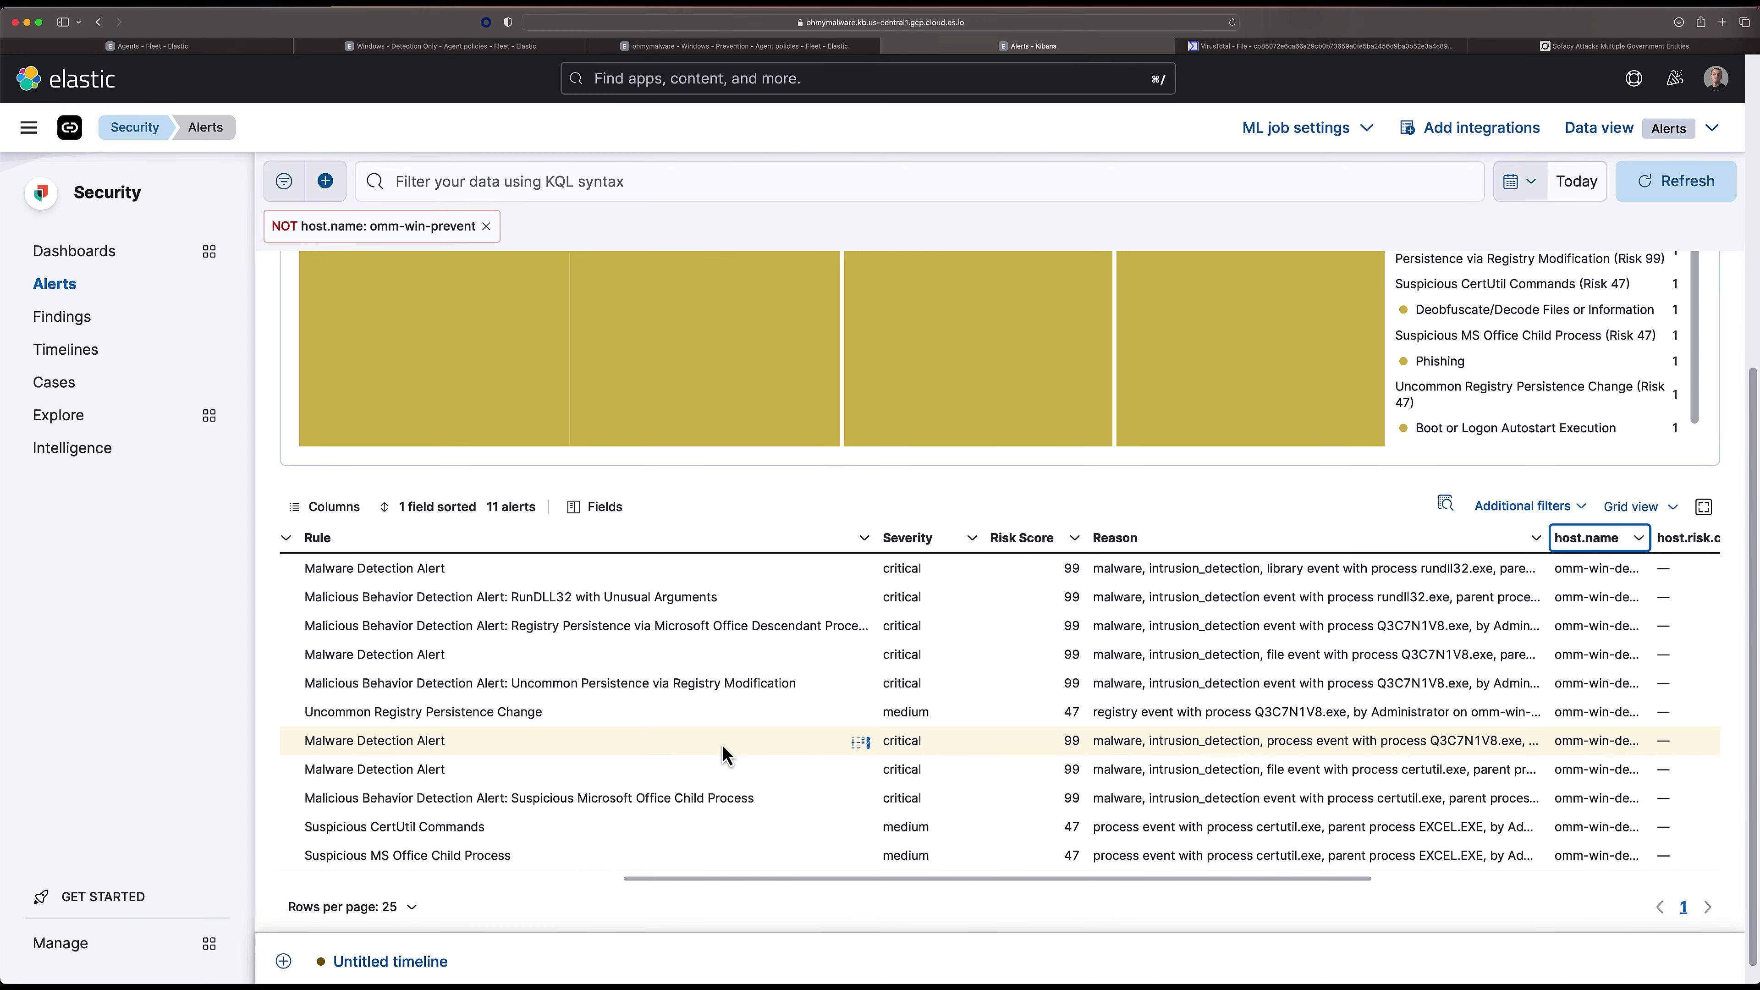
{"action": "scroll", "coordinate": [722, 749], "scroll_direction": "left", "scroll_amount": 3}
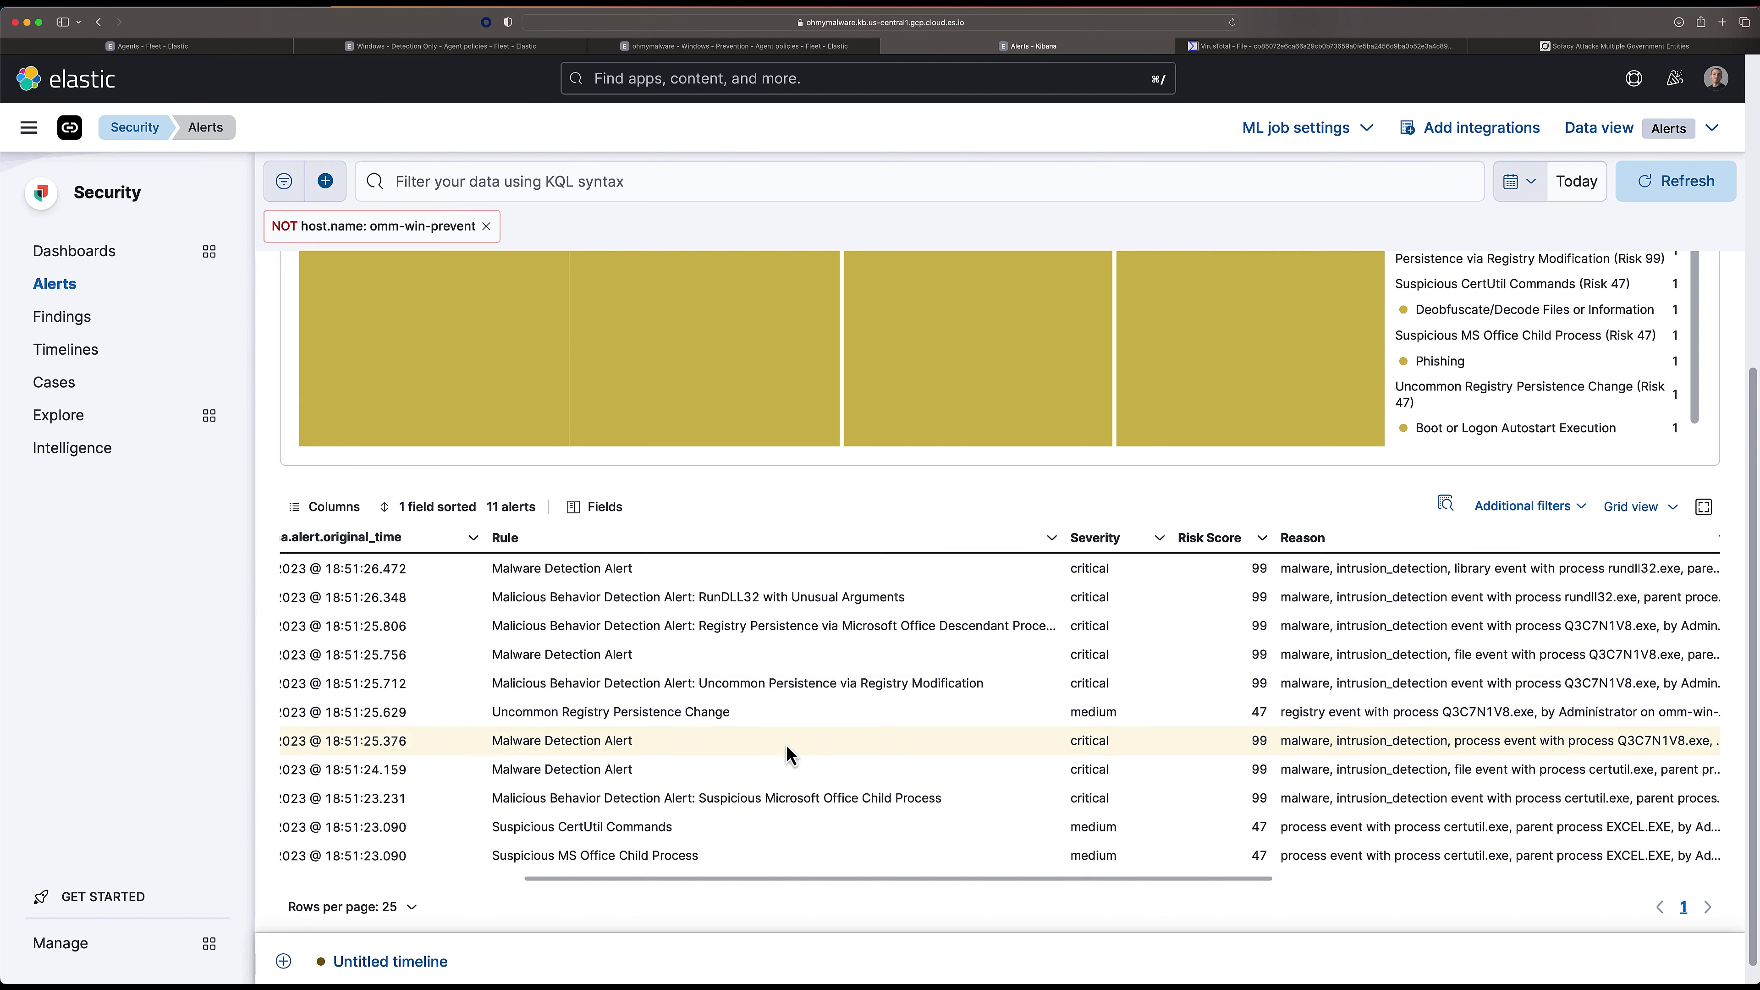
{"action": "scroll", "coordinate": [785, 747], "scroll_direction": "left", "scroll_amount": 3}
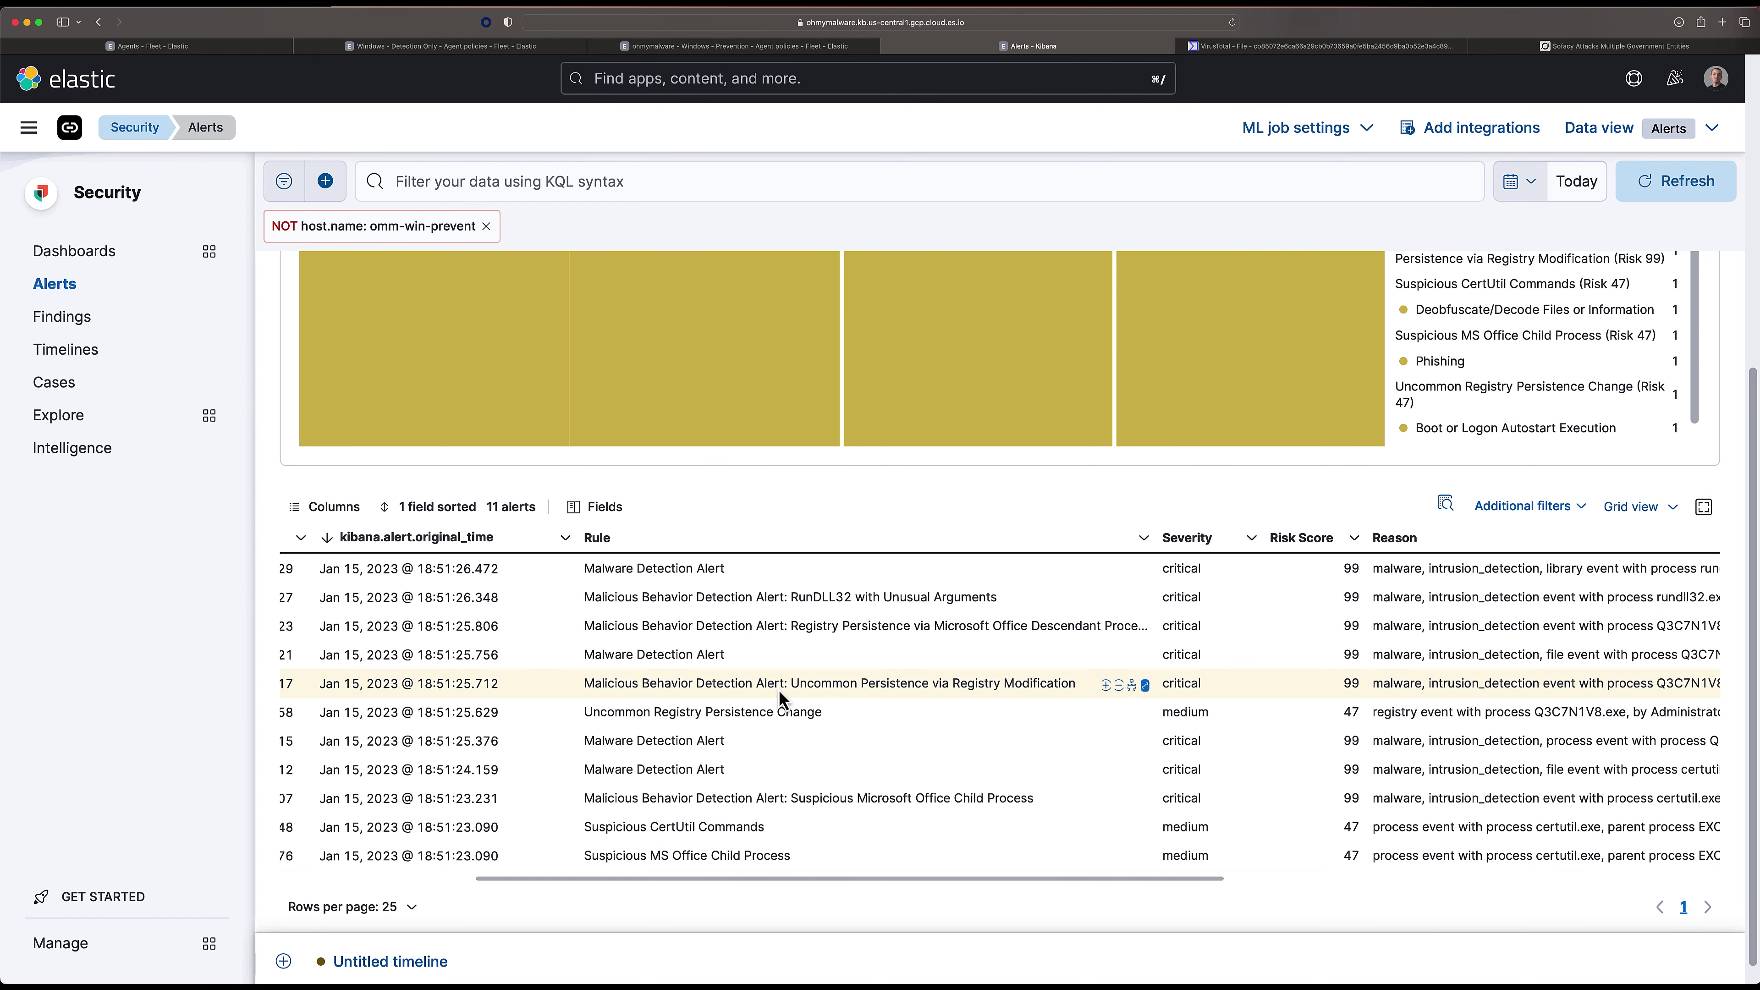
{"action": "scroll", "coordinate": [890, 740], "scroll_direction": "left", "scroll_amount": 2}
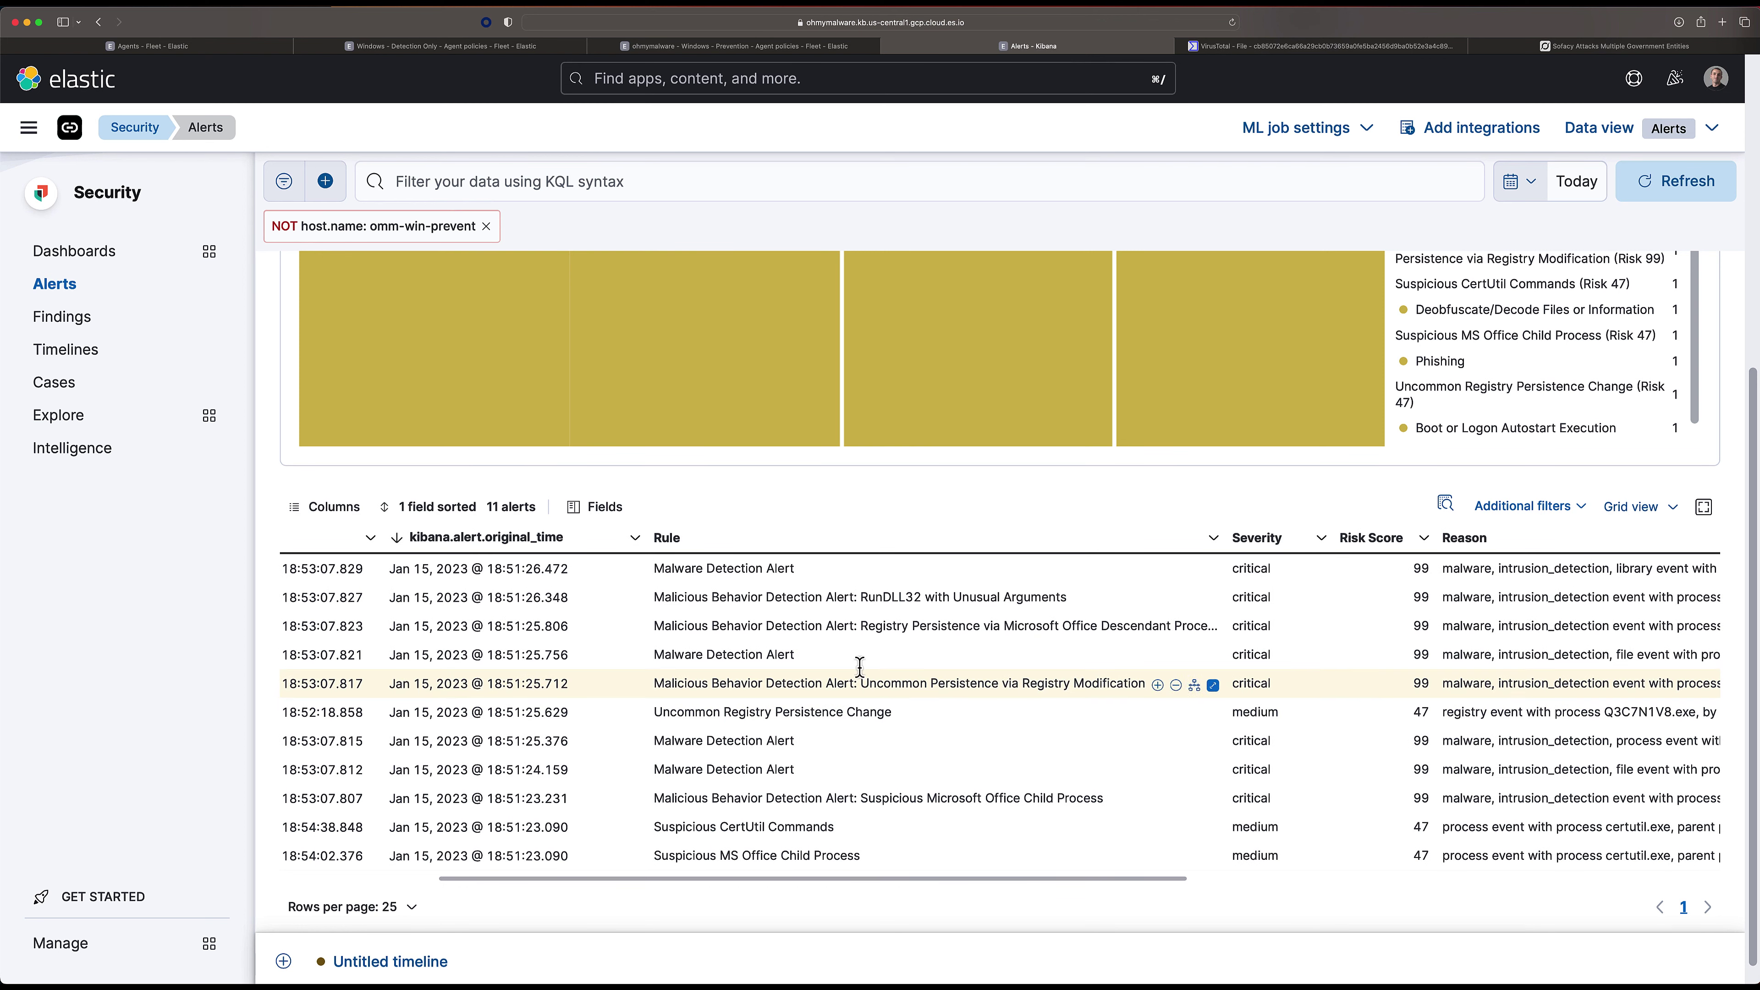
{"action": "scroll", "coordinate": [943, 711], "scroll_direction": "left", "scroll_amount": 5}
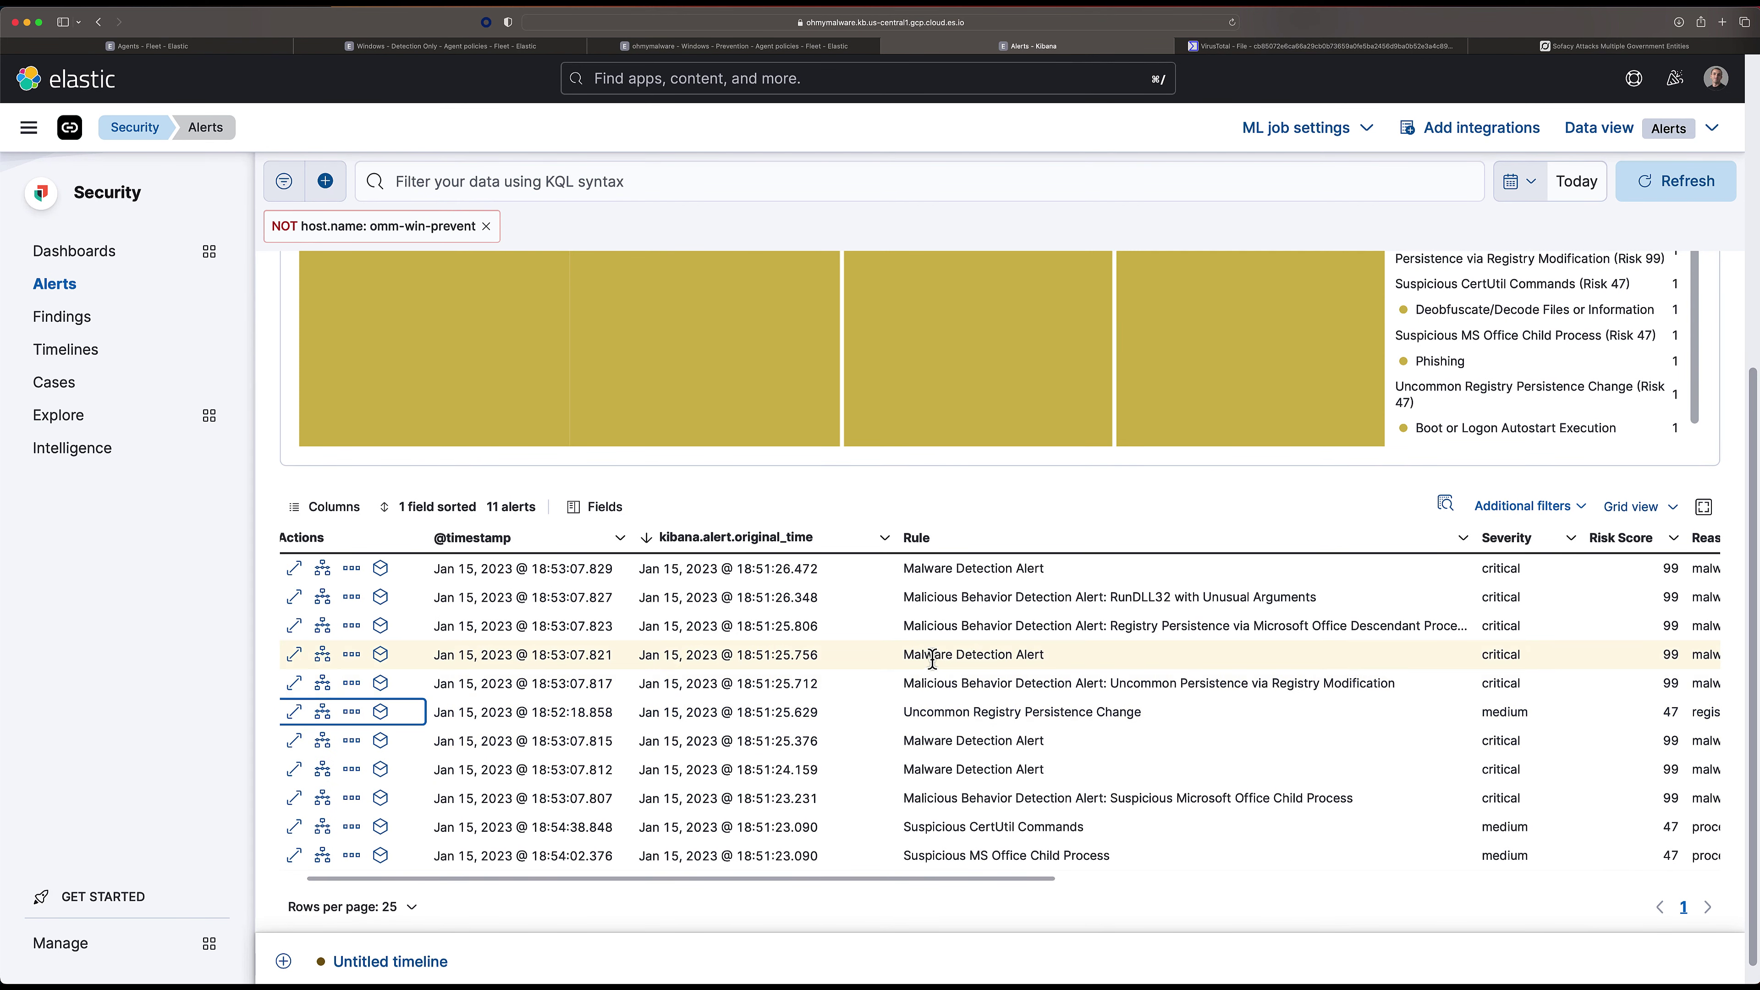
{"action": "left_click", "coordinate": [297, 657]}
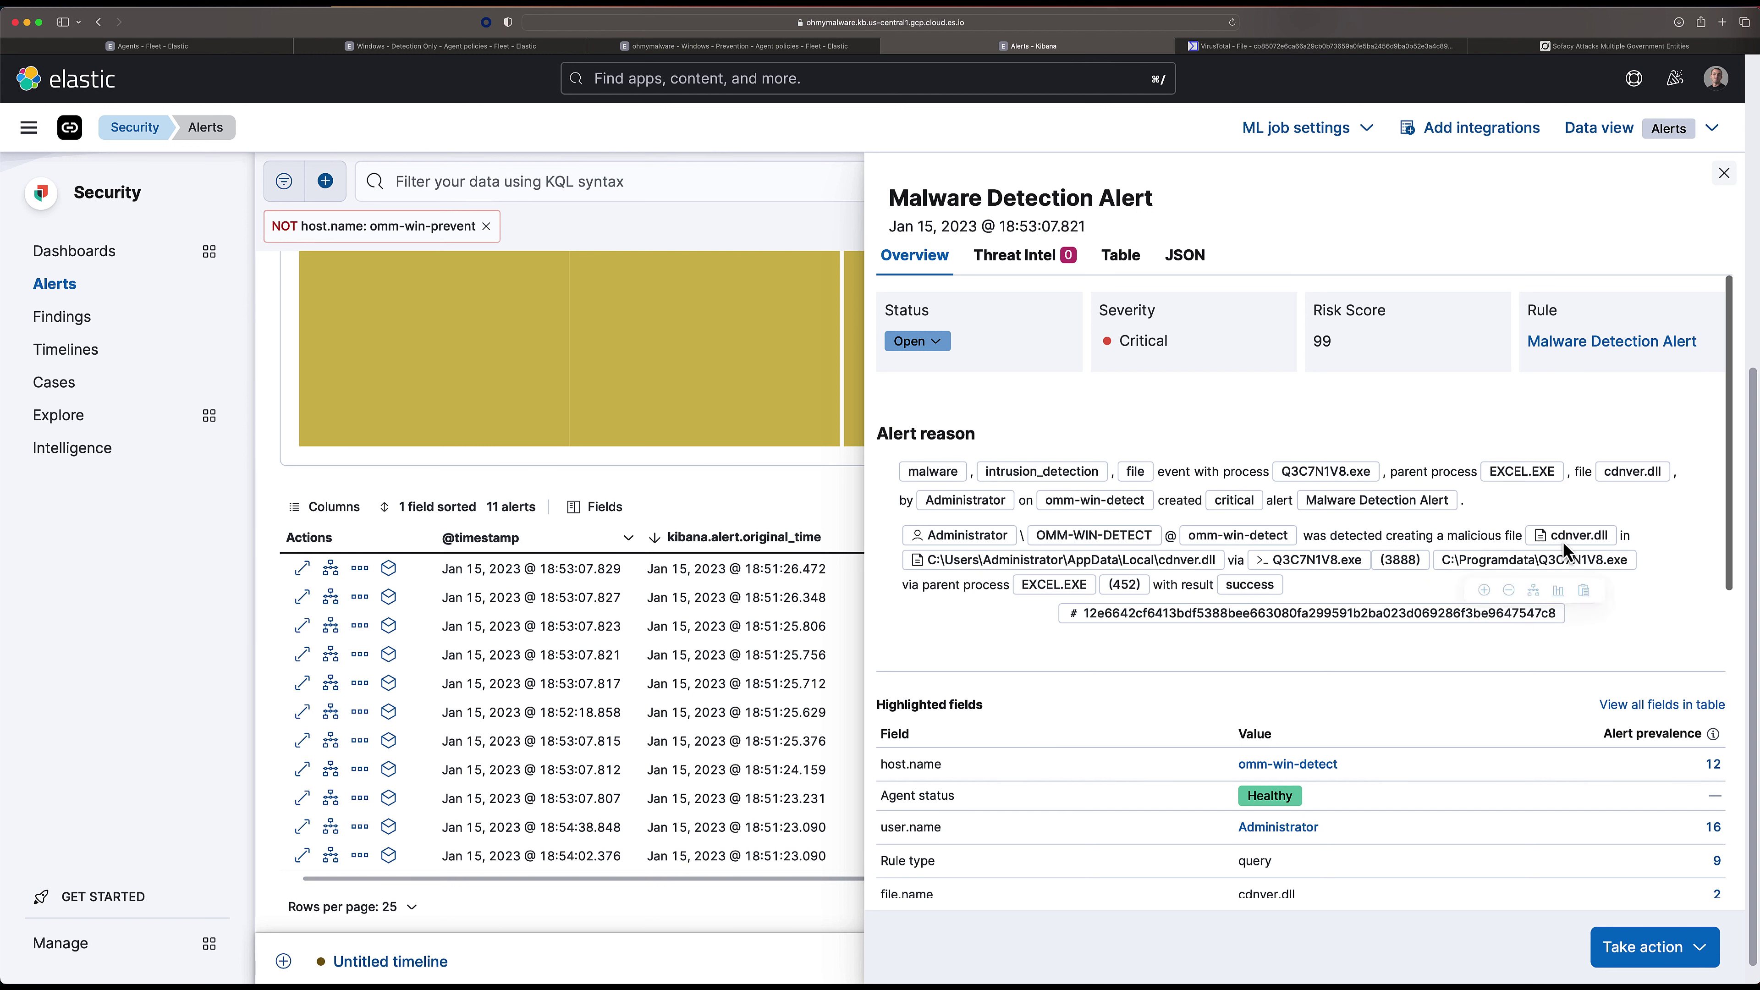
{"action": "mouse_move", "coordinate": [1286, 575]}
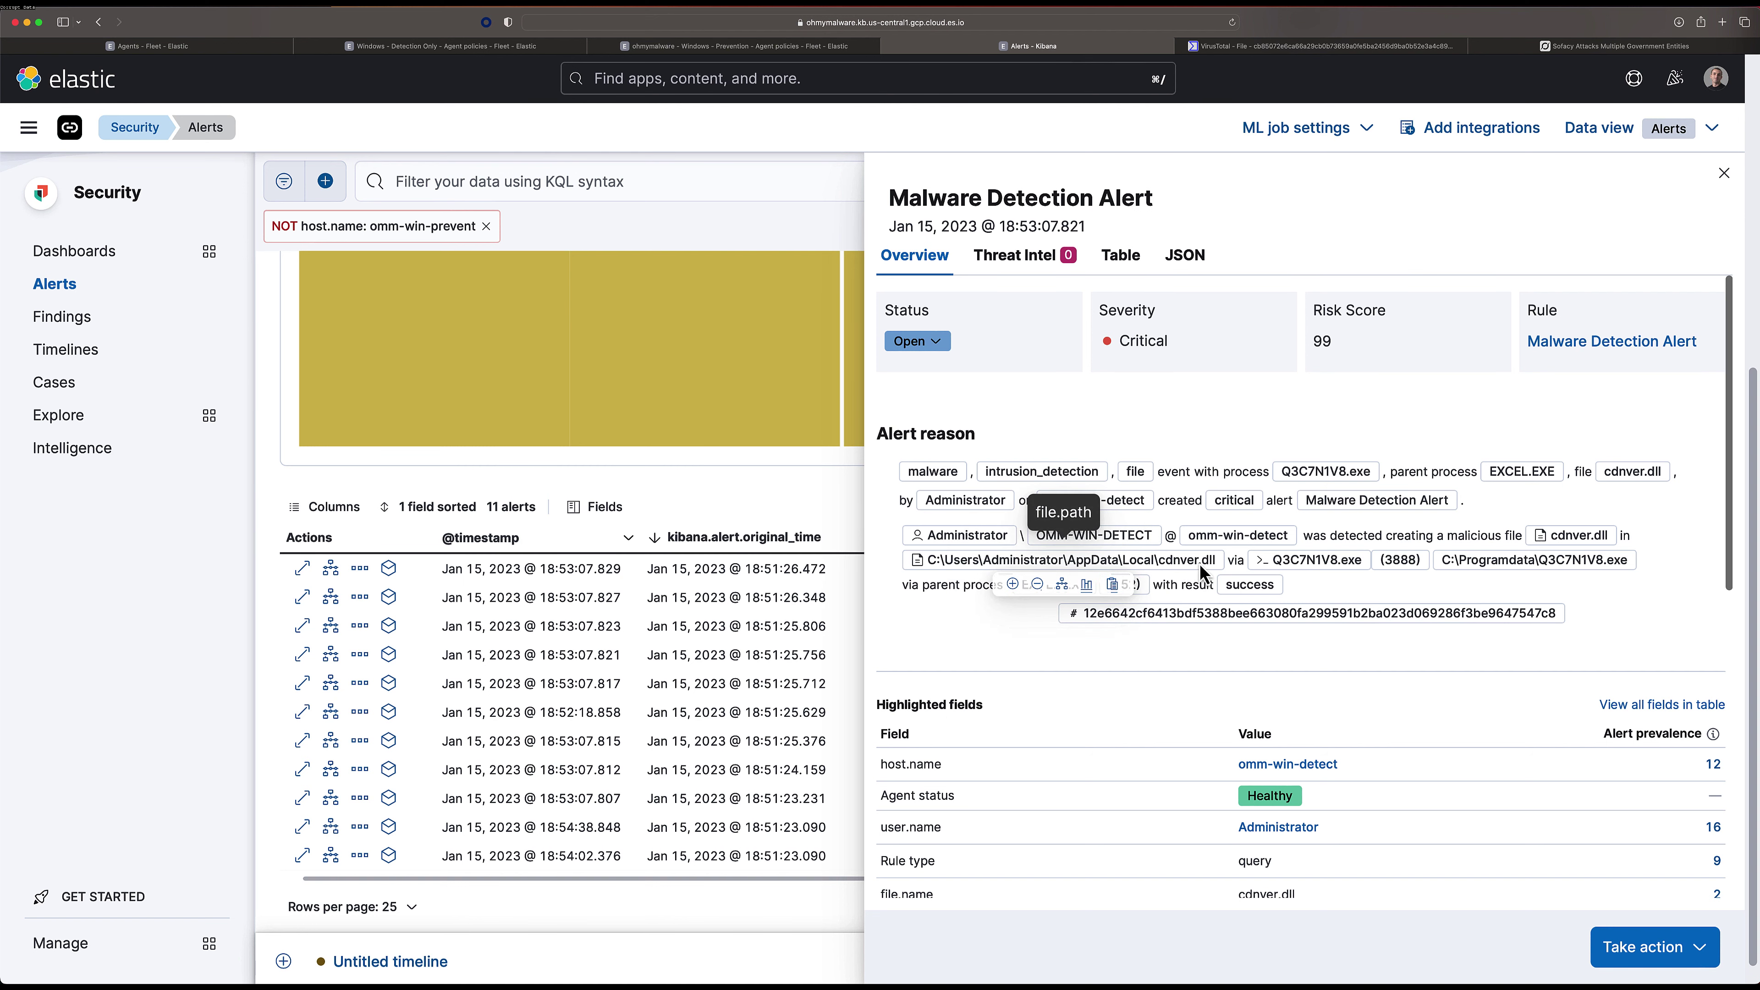
{"action": "scroll", "coordinate": [1206, 554], "scroll_direction": "down", "scroll_amount": 2}
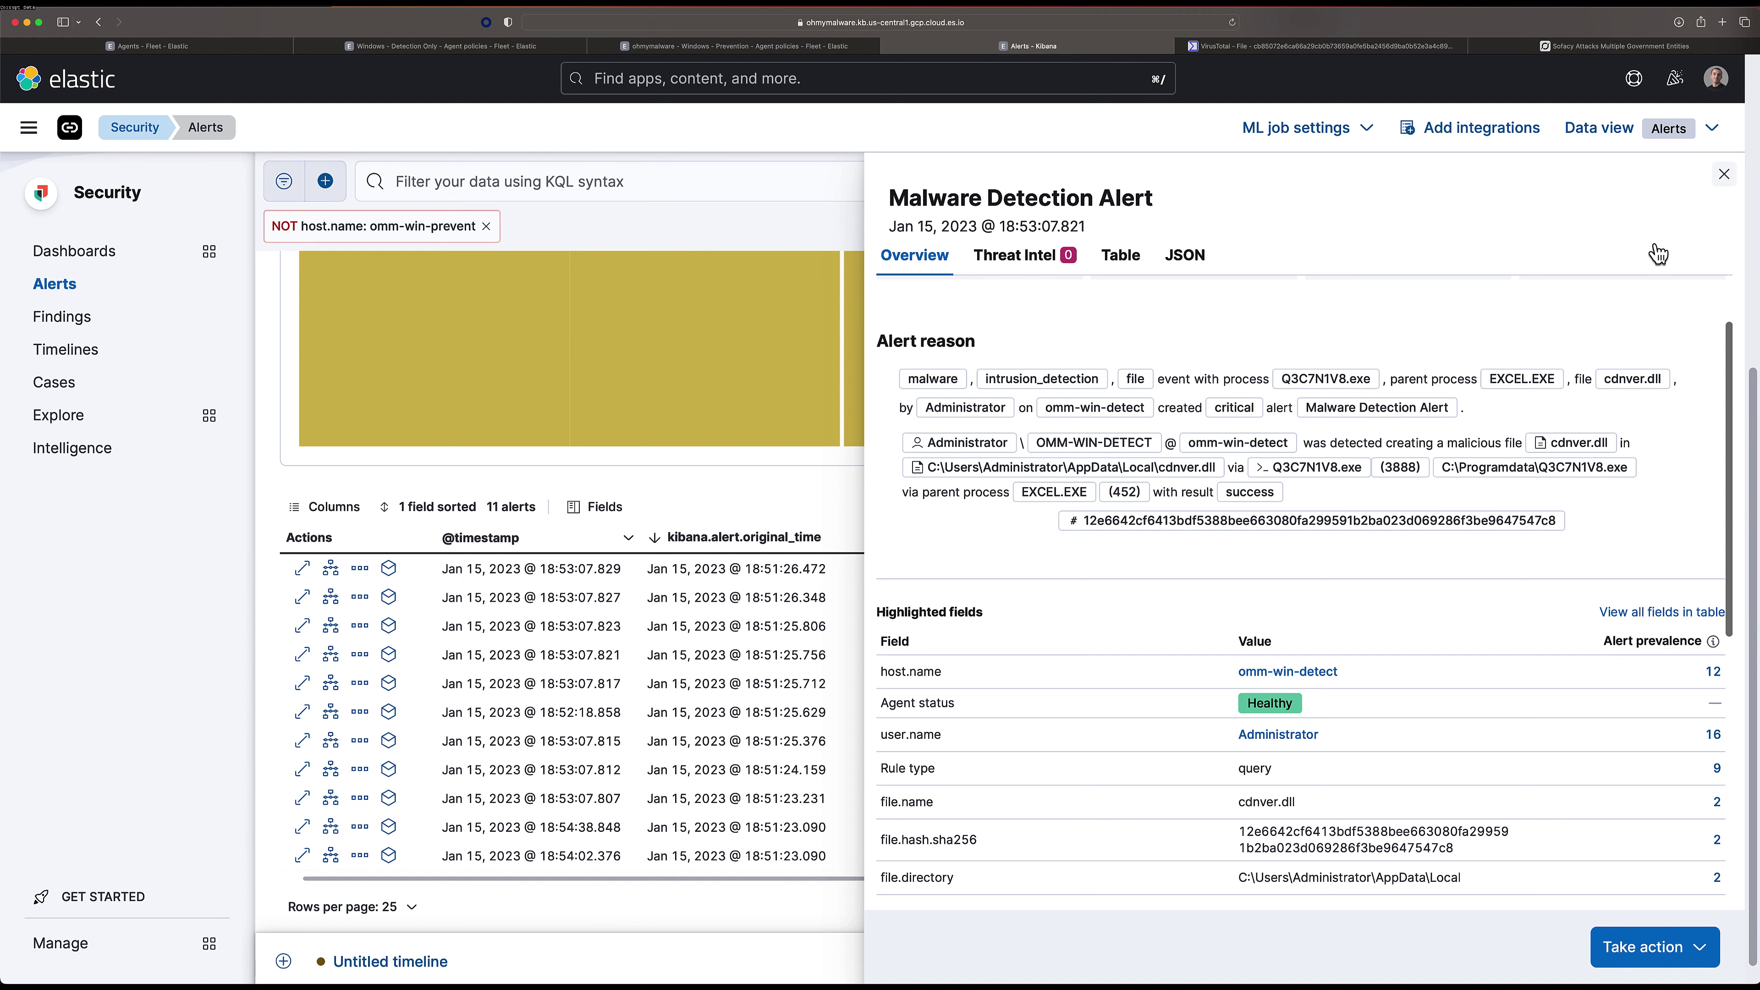
Close the current alert and open the Registry Persistence via Microsoft Office Descendant Process alert to review its highlighted fields, rule description and insights.
{"action": "left_click", "coordinate": [856, 671]}
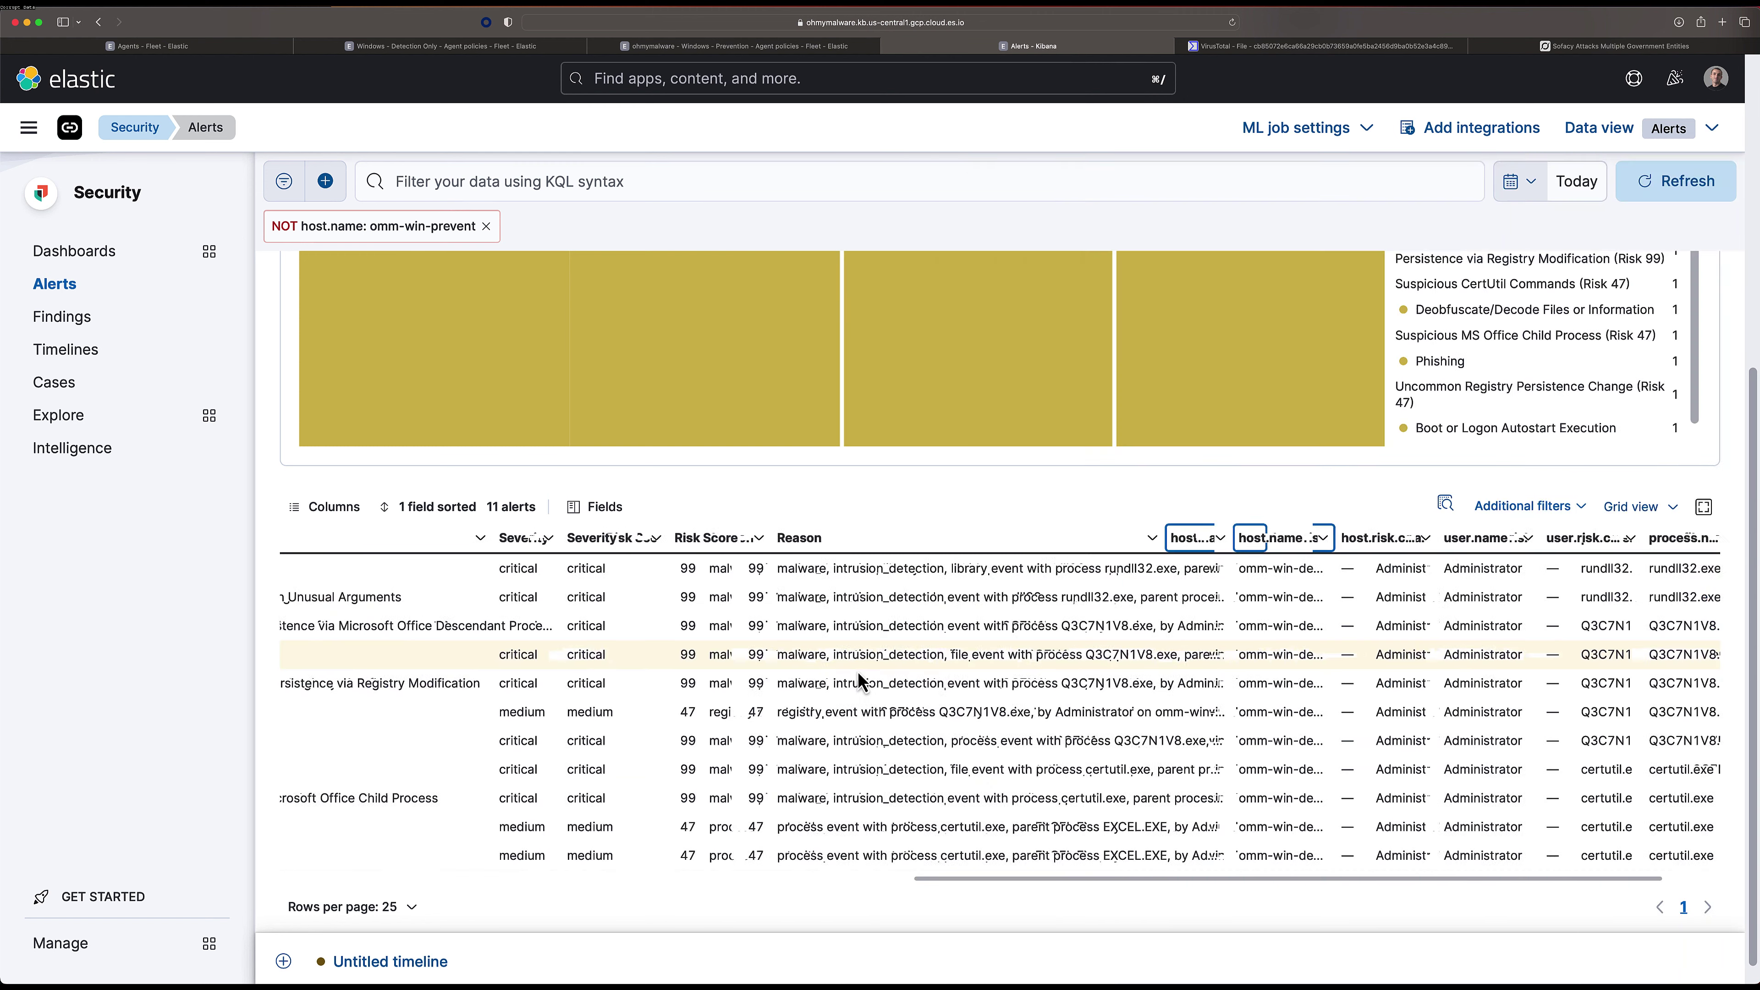
{"action": "scroll", "coordinate": [858, 673], "scroll_direction": "left", "scroll_amount": 5}
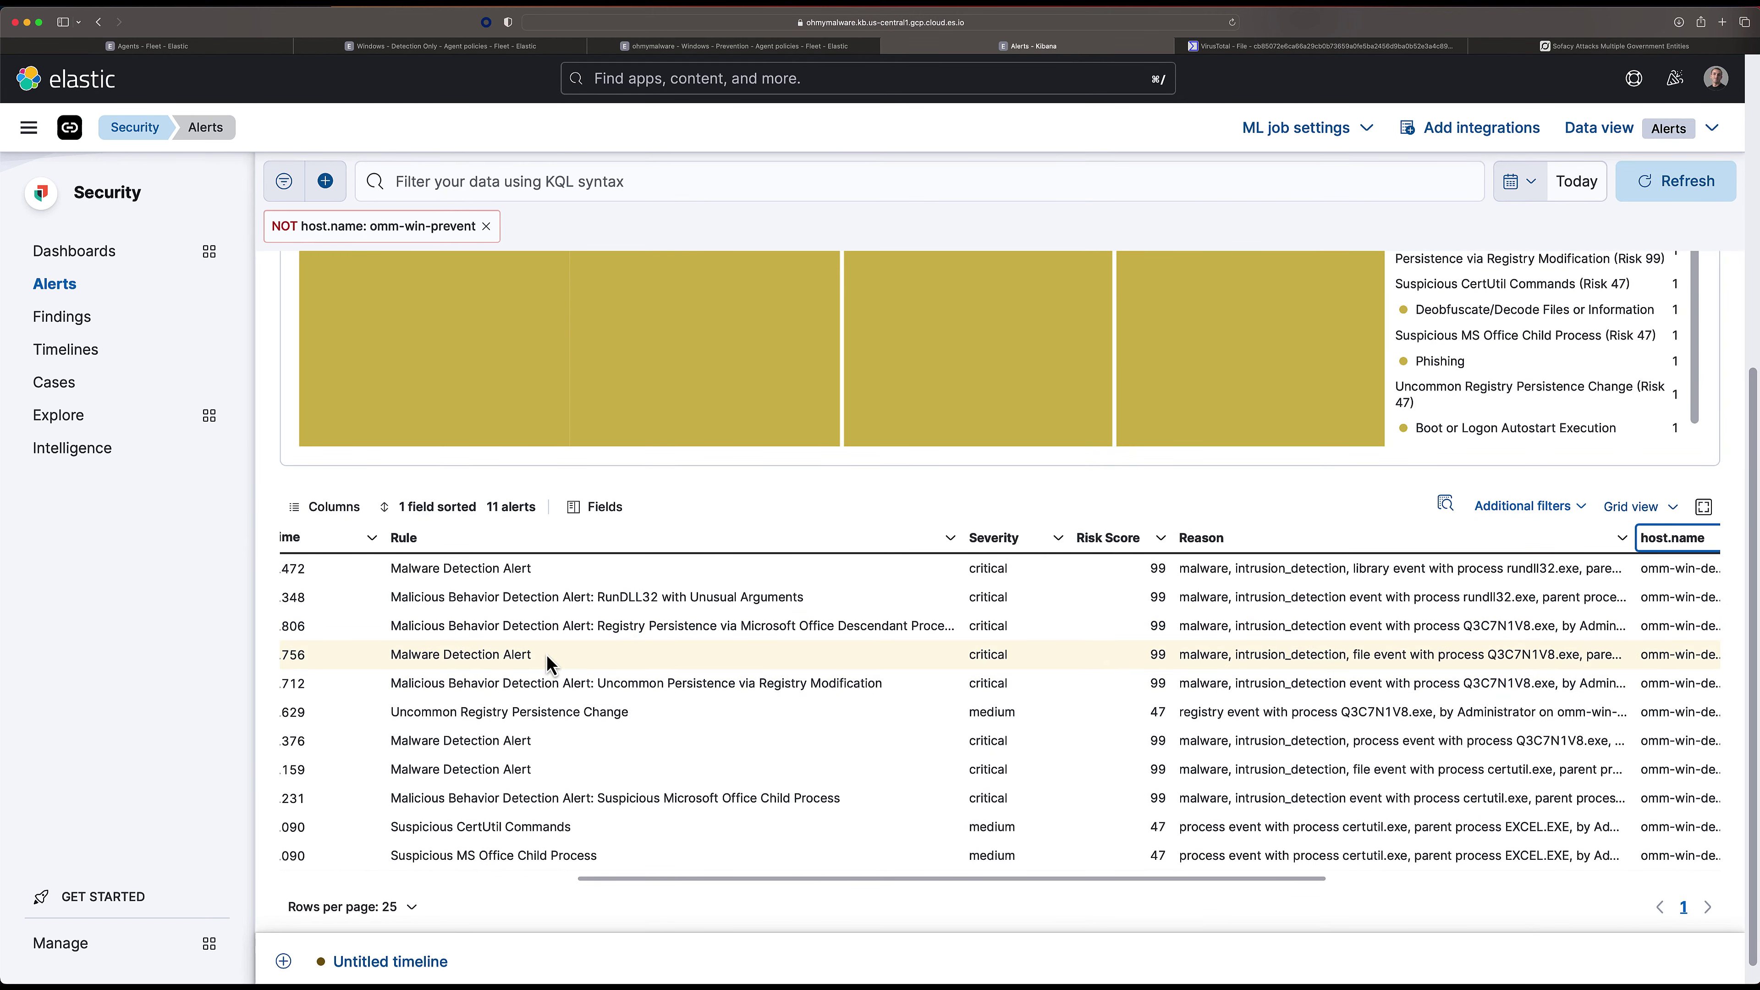
{"action": "scroll", "coordinate": [608, 648], "scroll_direction": "left", "scroll_amount": 3}
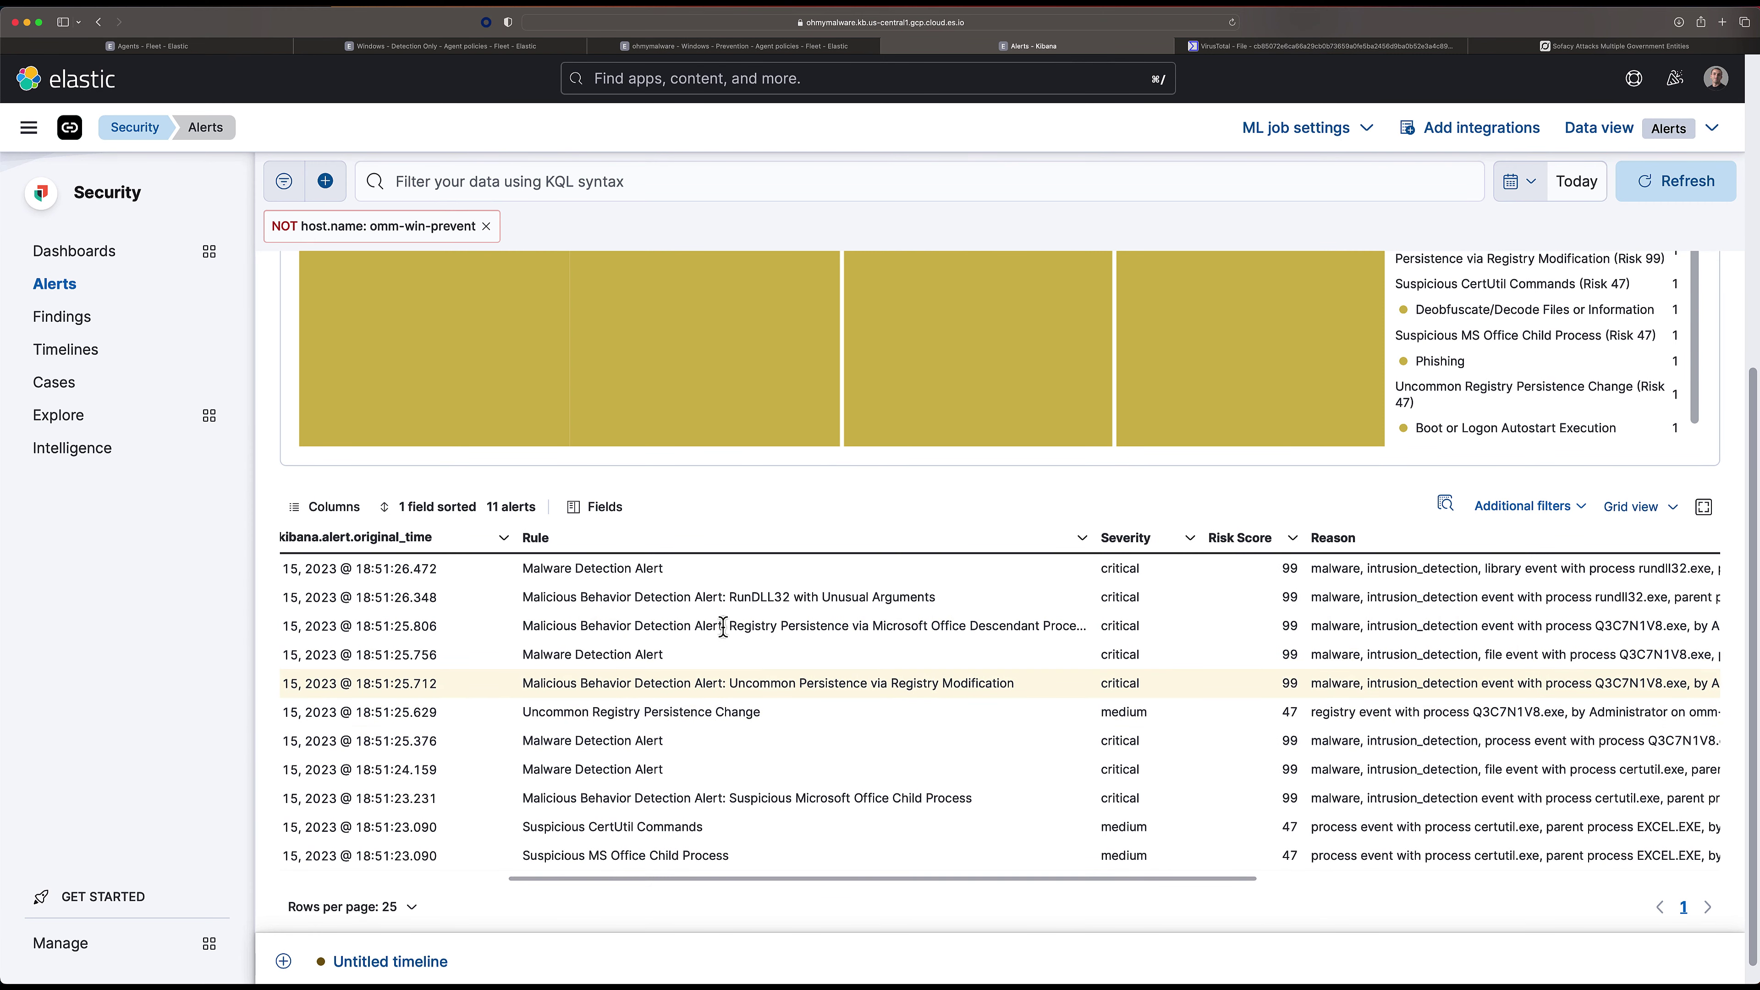
{"action": "scroll", "coordinate": [487, 677], "scroll_direction": "left", "scroll_amount": 3}
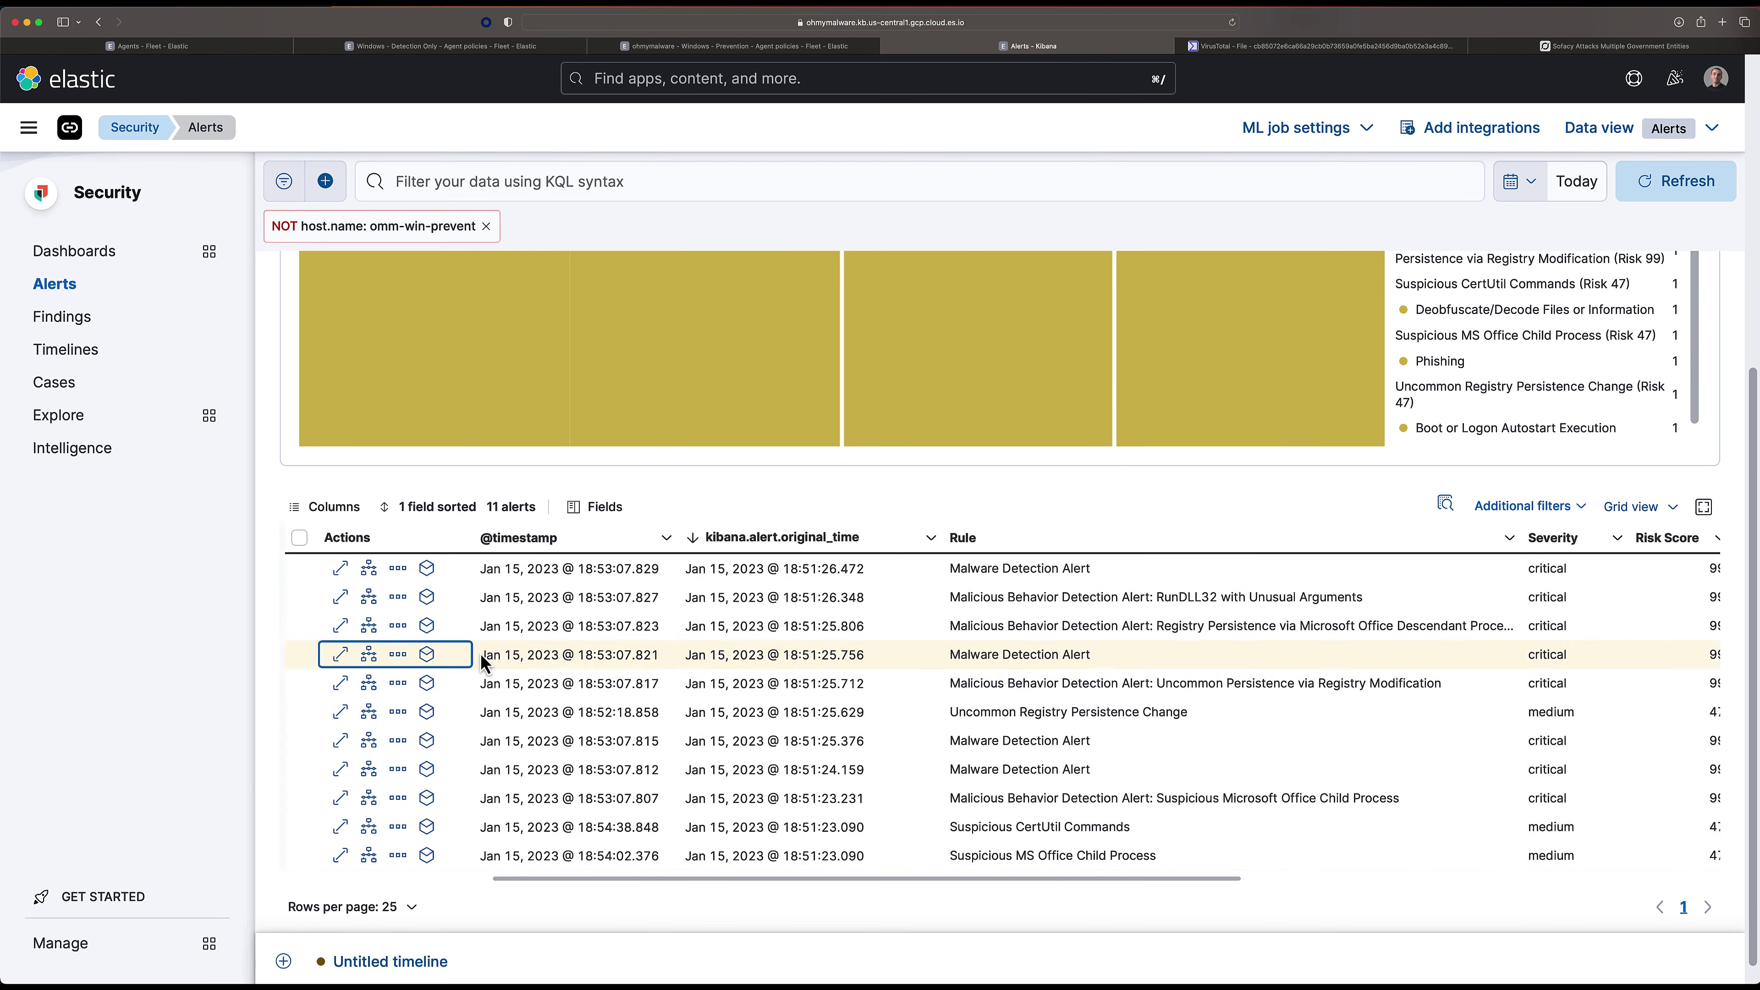
{"action": "left_click", "coordinate": [336, 628]}
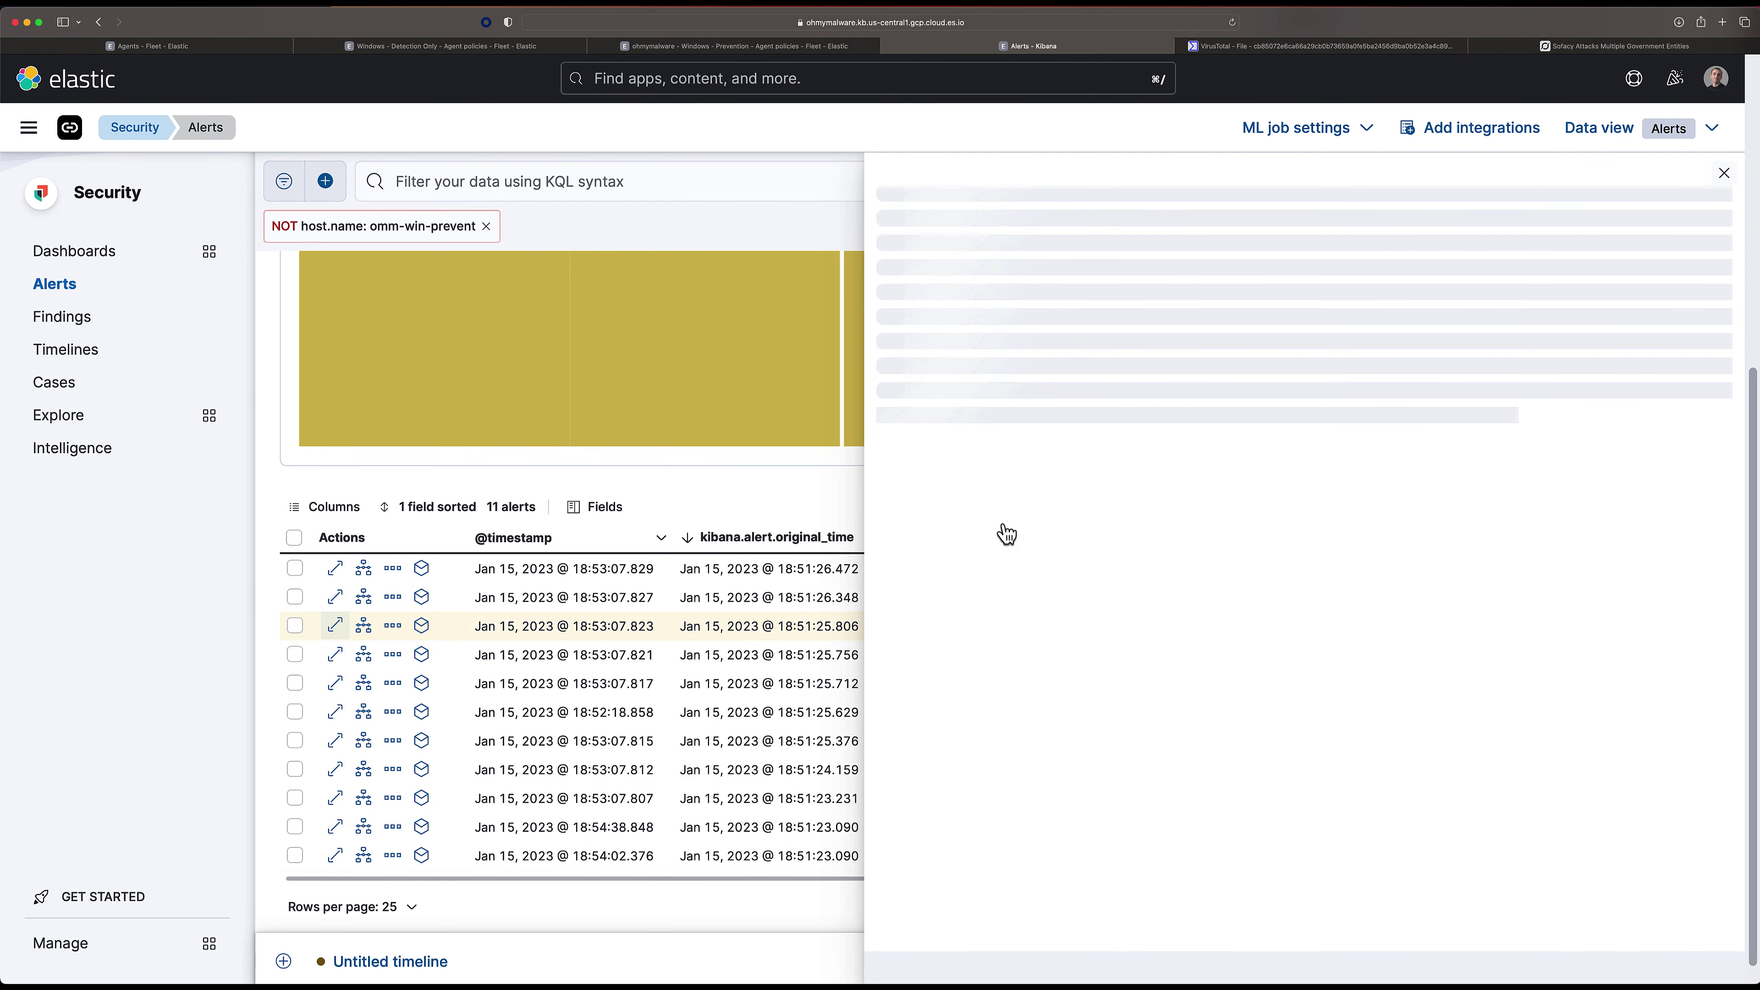
{"action": "scroll", "coordinate": [1308, 582], "scroll_direction": "down", "scroll_amount": 3}
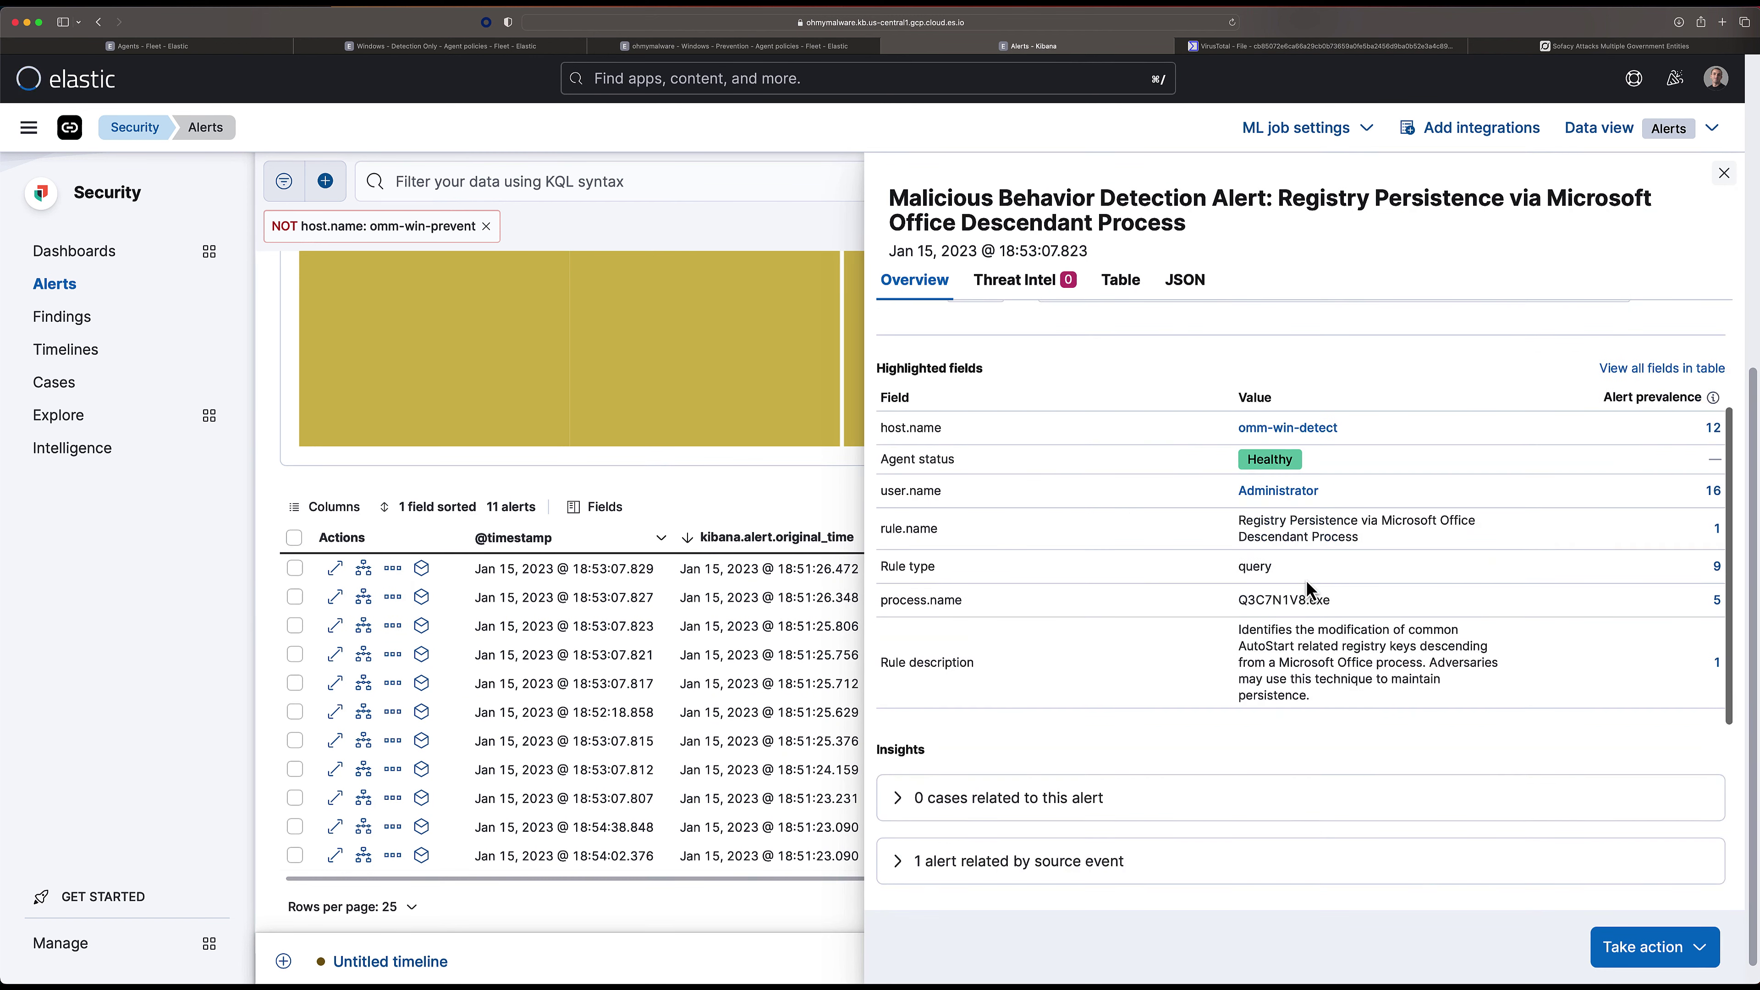
{"action": "scroll", "coordinate": [1192, 561], "scroll_direction": "down", "scroll_amount": 3}
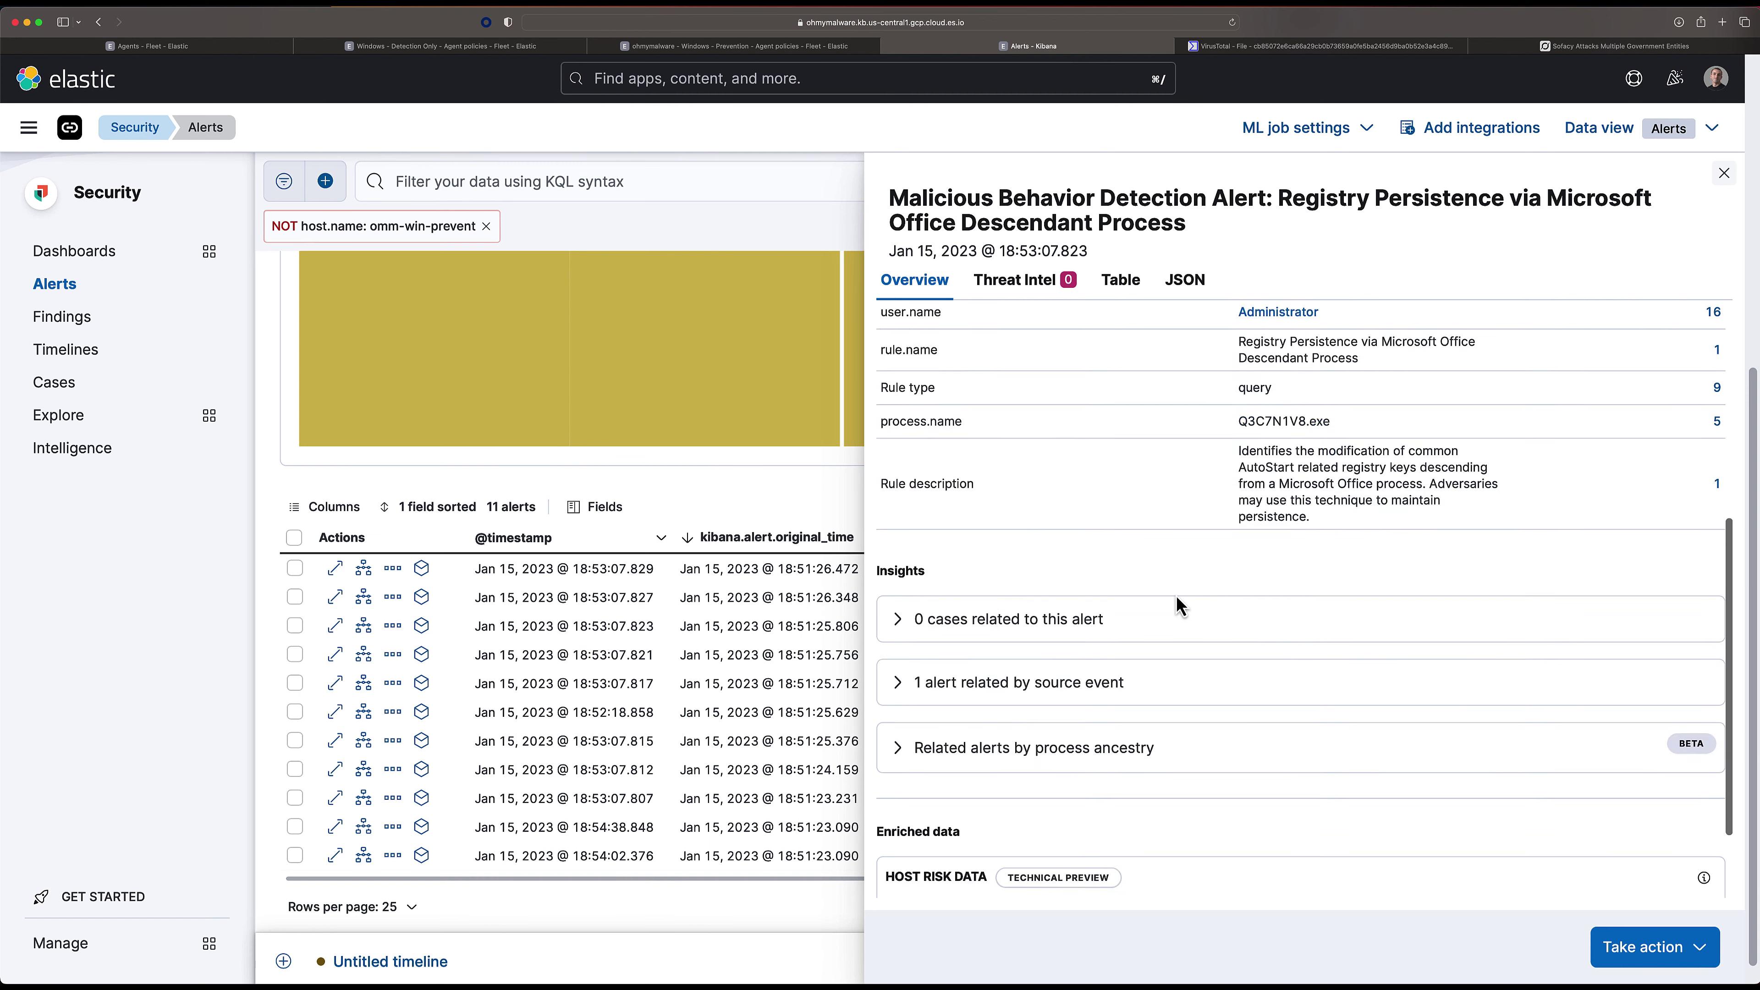
Read the registry persistence alert's severity, risk score and alert reason, and close its details.
{"action": "scroll", "coordinate": [1227, 603], "scroll_direction": "up", "scroll_amount": 3}
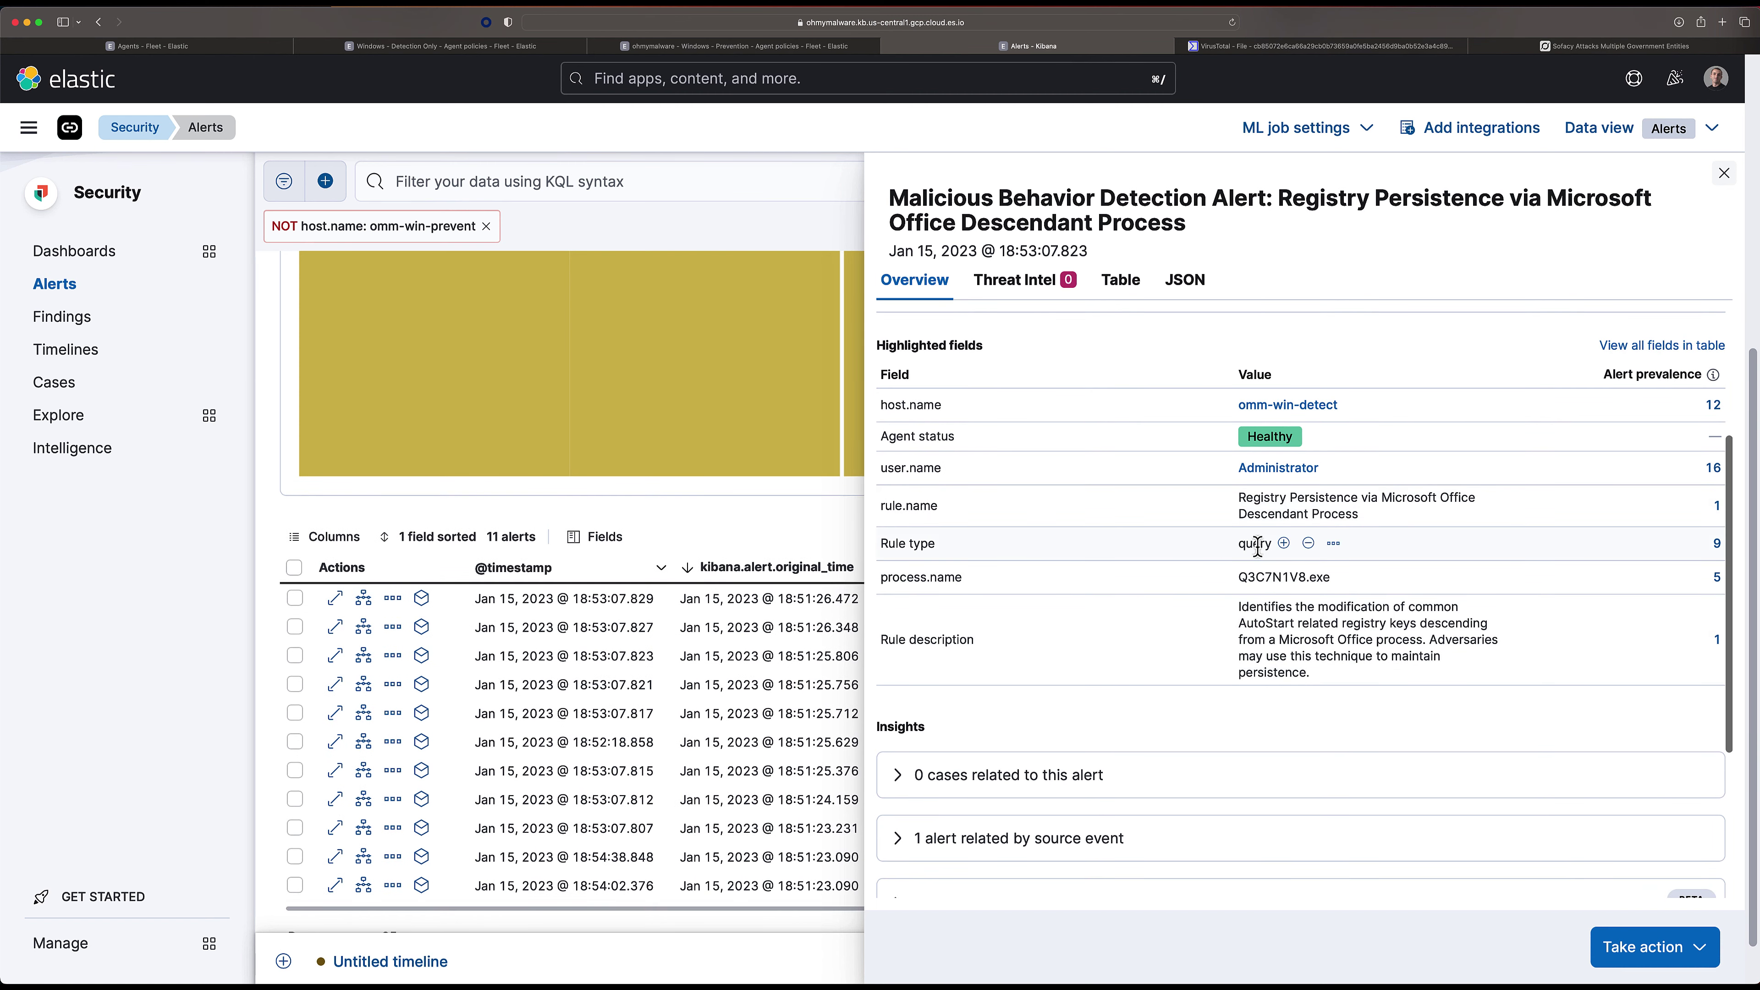
{"action": "scroll", "coordinate": [1254, 555], "scroll_direction": "up", "scroll_amount": 1}
{"action": "scroll", "coordinate": [1133, 443], "scroll_direction": "up", "scroll_amount": 4}
{"action": "scroll", "coordinate": [1135, 401], "scroll_direction": "up", "scroll_amount": 1}
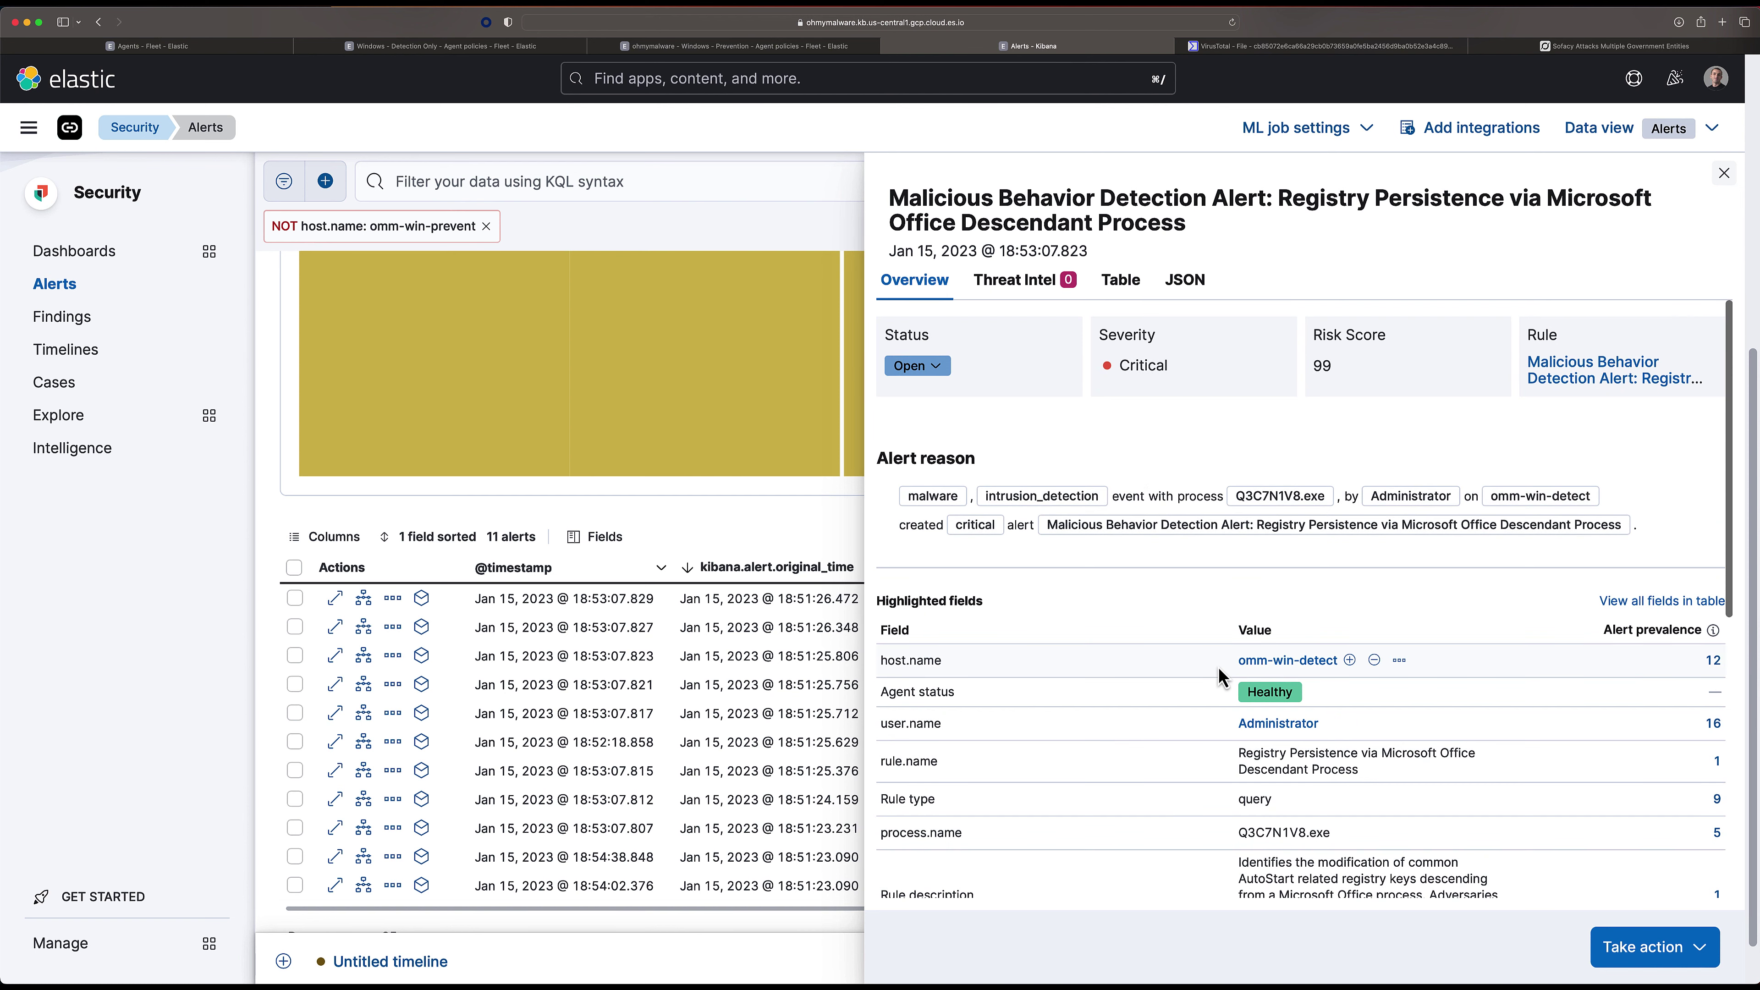
{"action": "left_click", "coordinate": [1720, 181]}
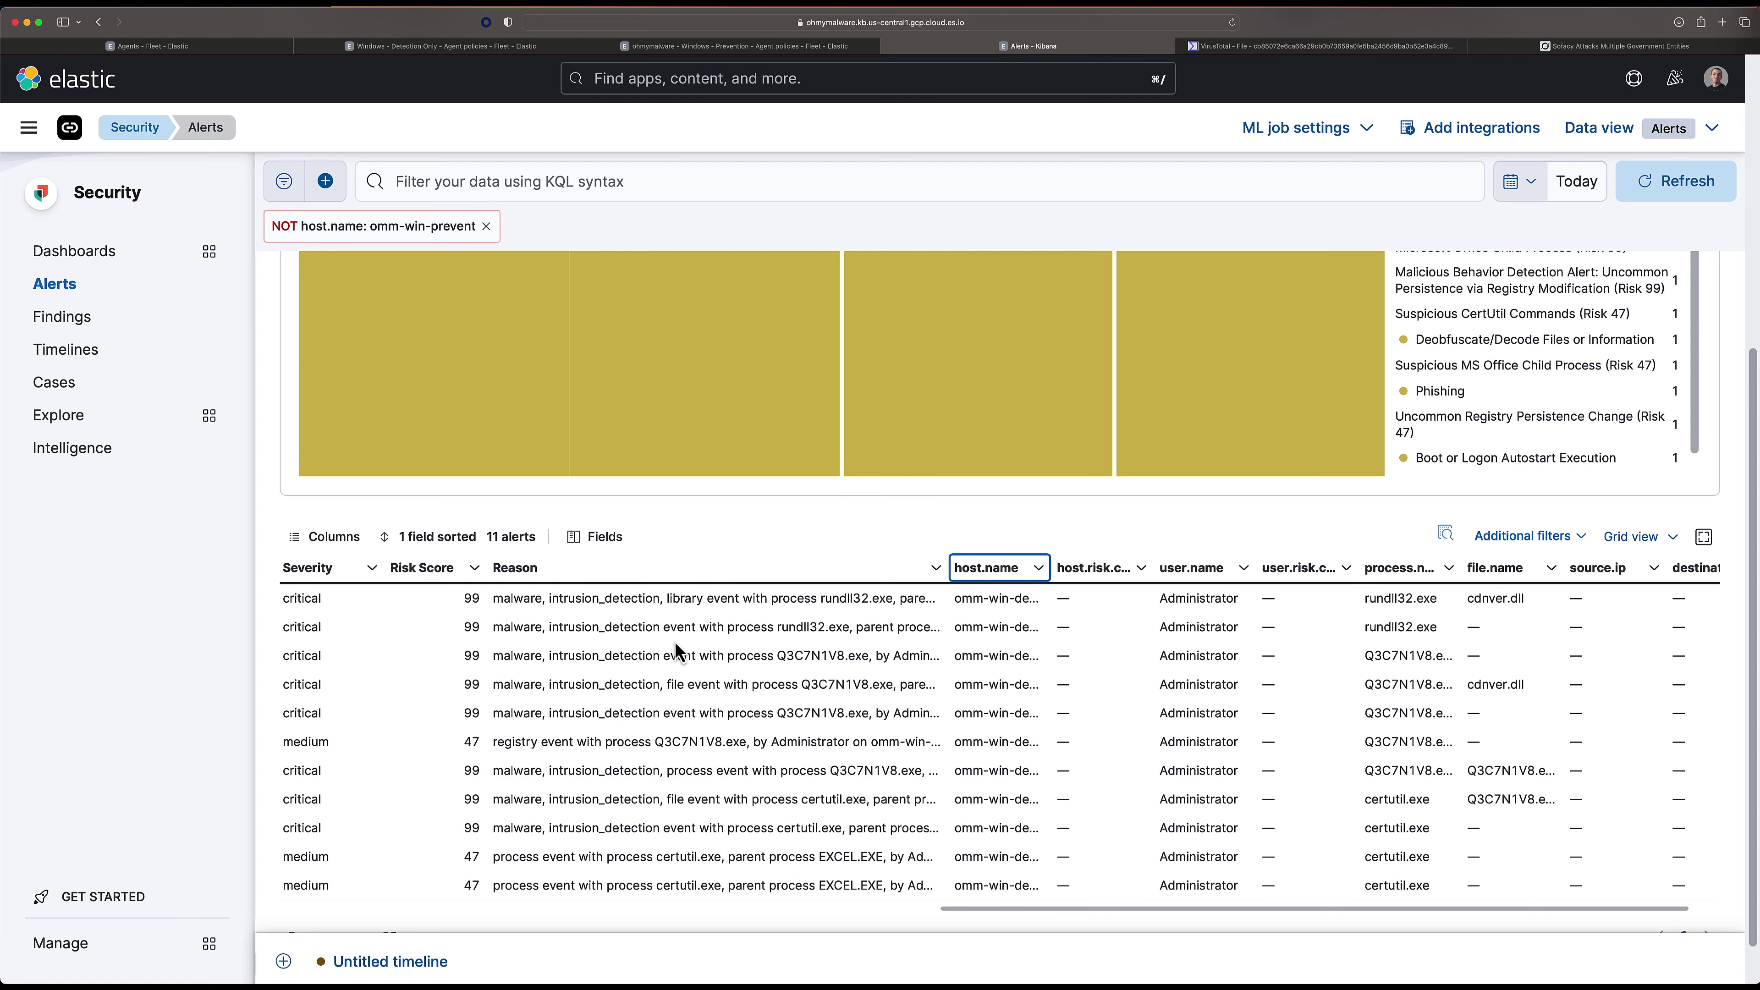
Open the RunDLL32 with Unusual Arguments alert and review its alert reason, rule description and insights.
{"action": "scroll", "coordinate": [676, 645], "scroll_direction": "left", "scroll_amount": 10}
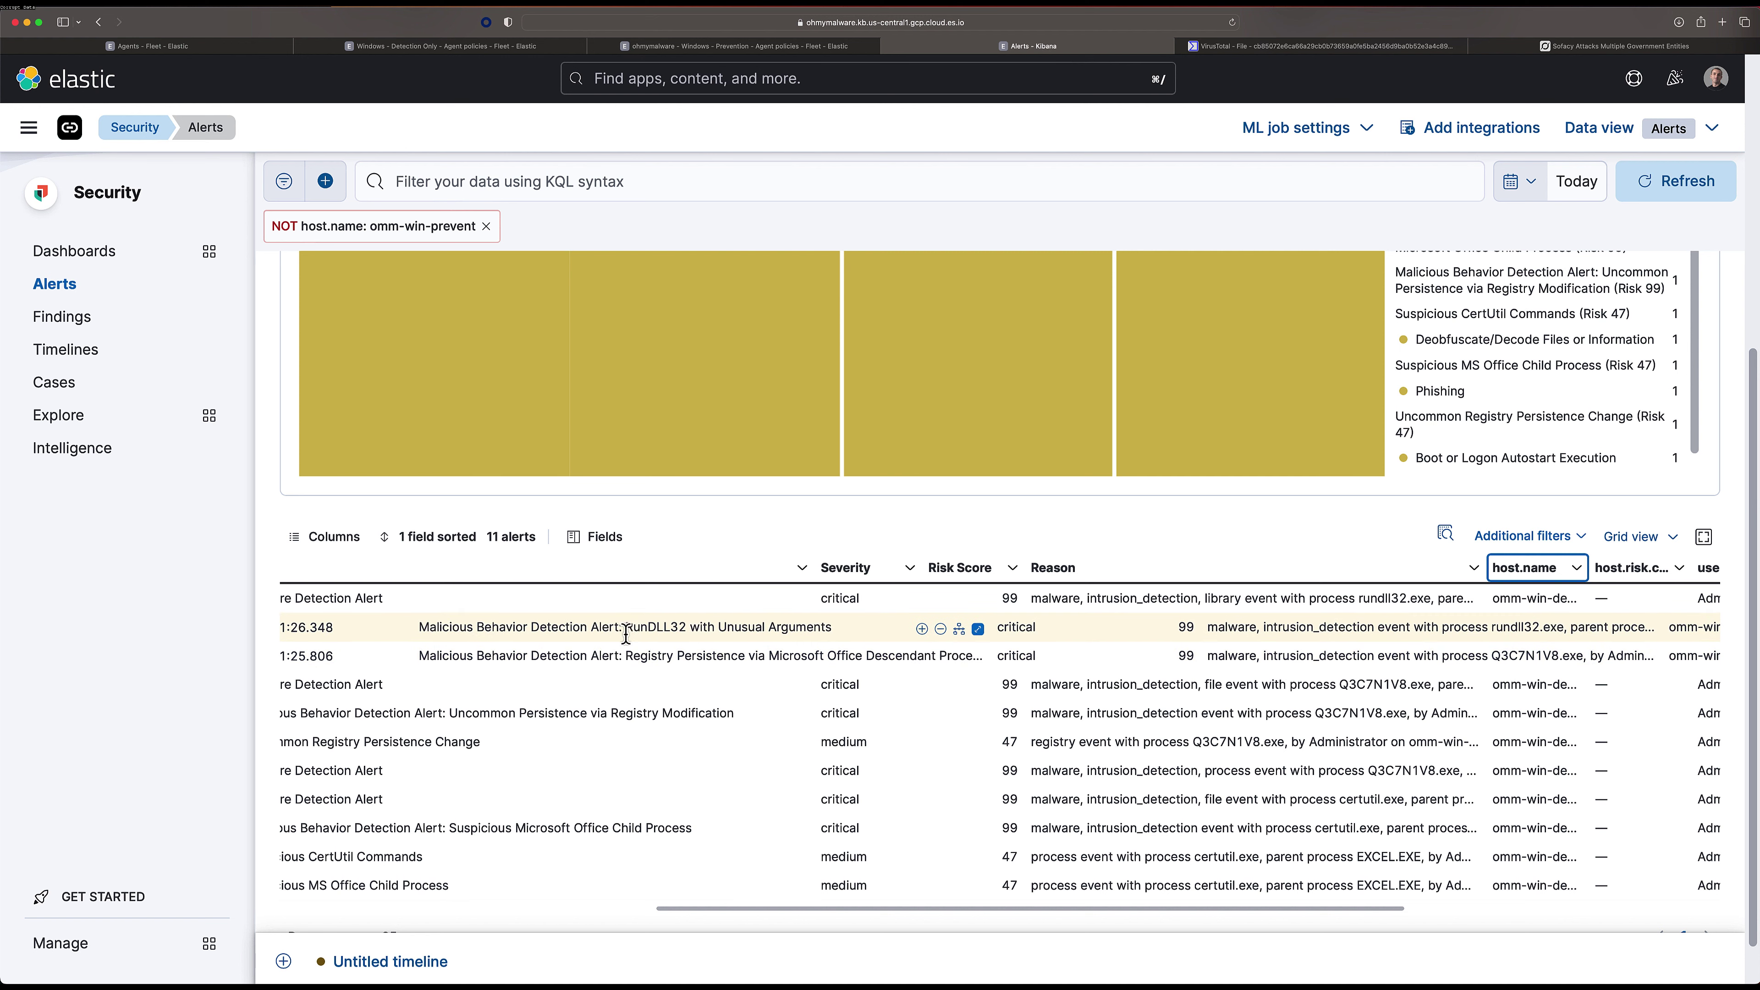
{"action": "scroll", "coordinate": [626, 633], "scroll_direction": "left", "scroll_amount": 3}
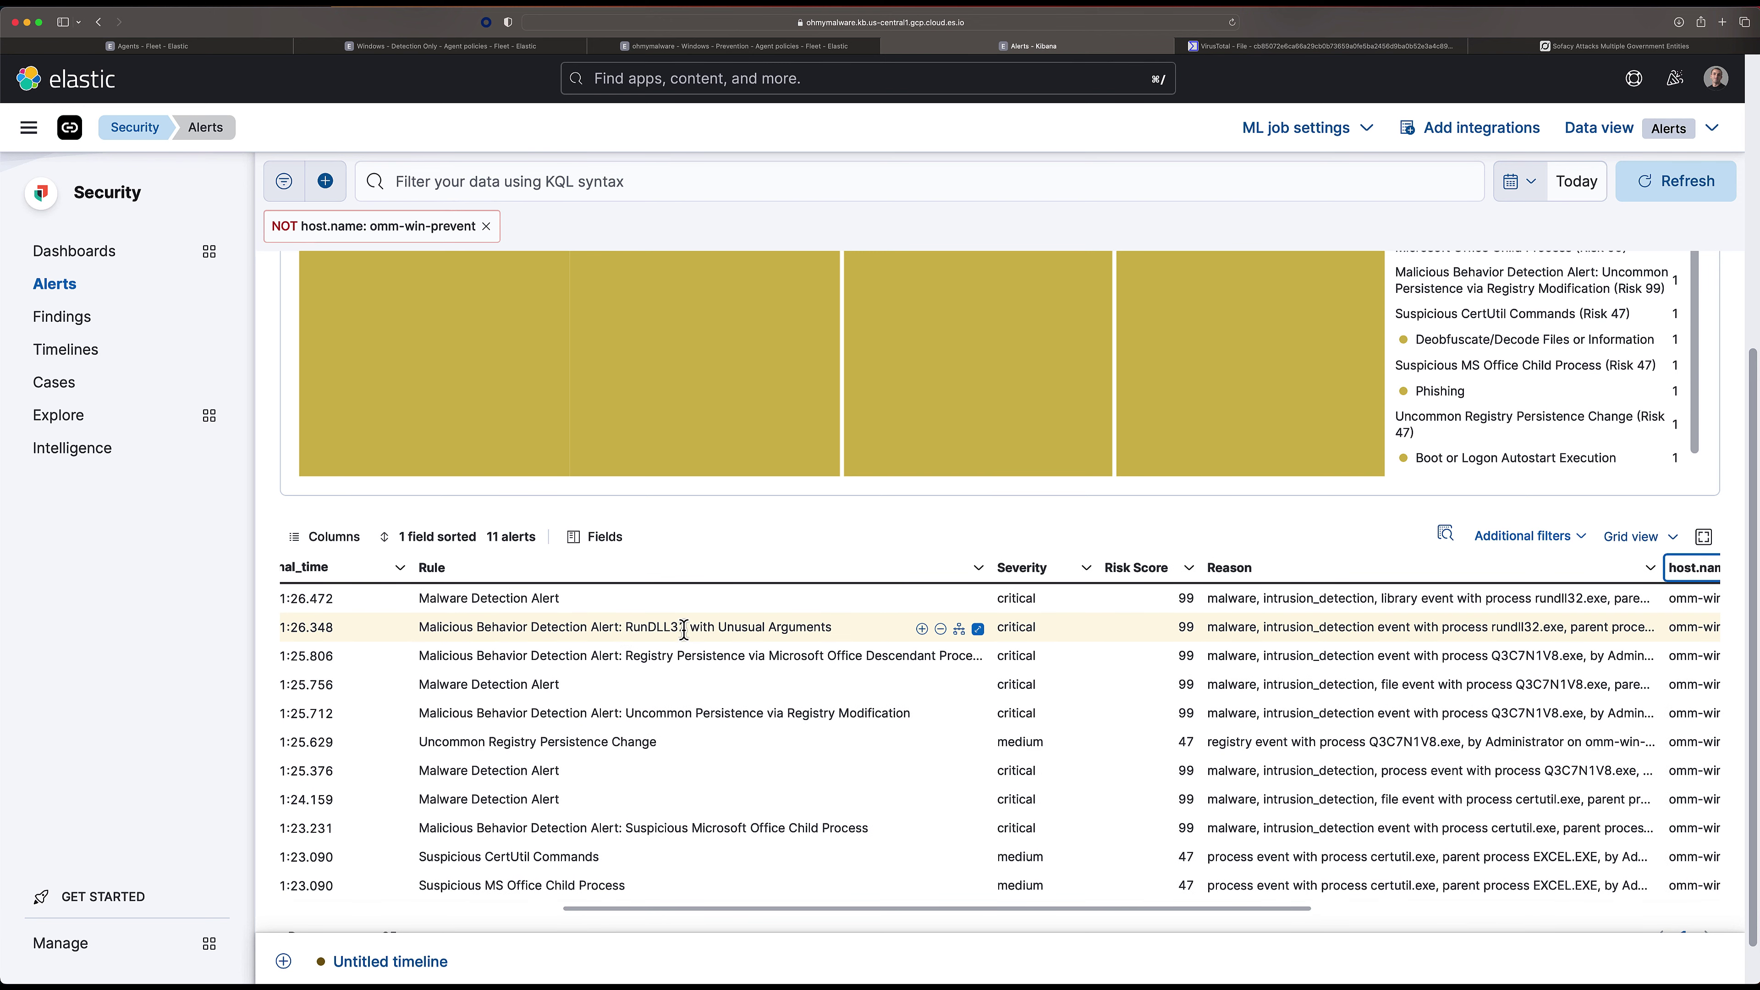
{"action": "scroll", "coordinate": [685, 633], "scroll_direction": "left", "scroll_amount": 8}
{"action": "scroll", "coordinate": [540, 642], "scroll_direction": "left", "scroll_amount": 5}
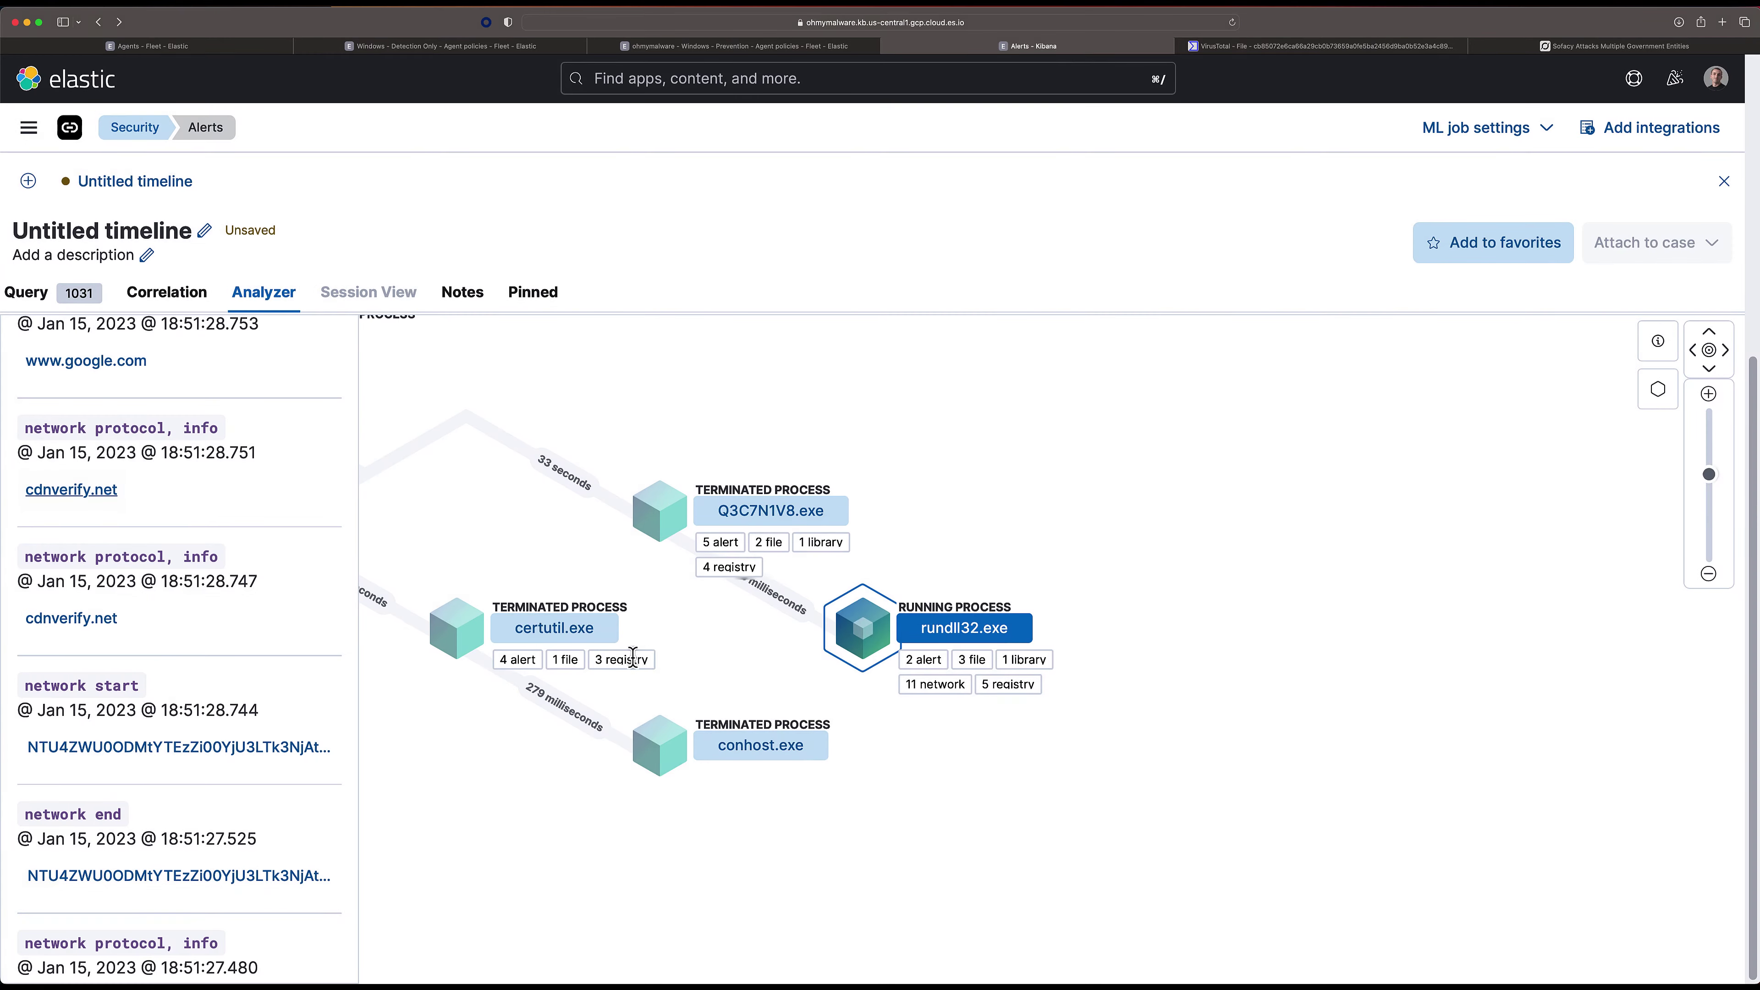
{"action": "scroll", "coordinate": [633, 657], "scroll_direction": "right", "scroll_amount": 15}
{"action": "scroll", "coordinate": [886, 696], "scroll_direction": "left", "scroll_amount": 3}
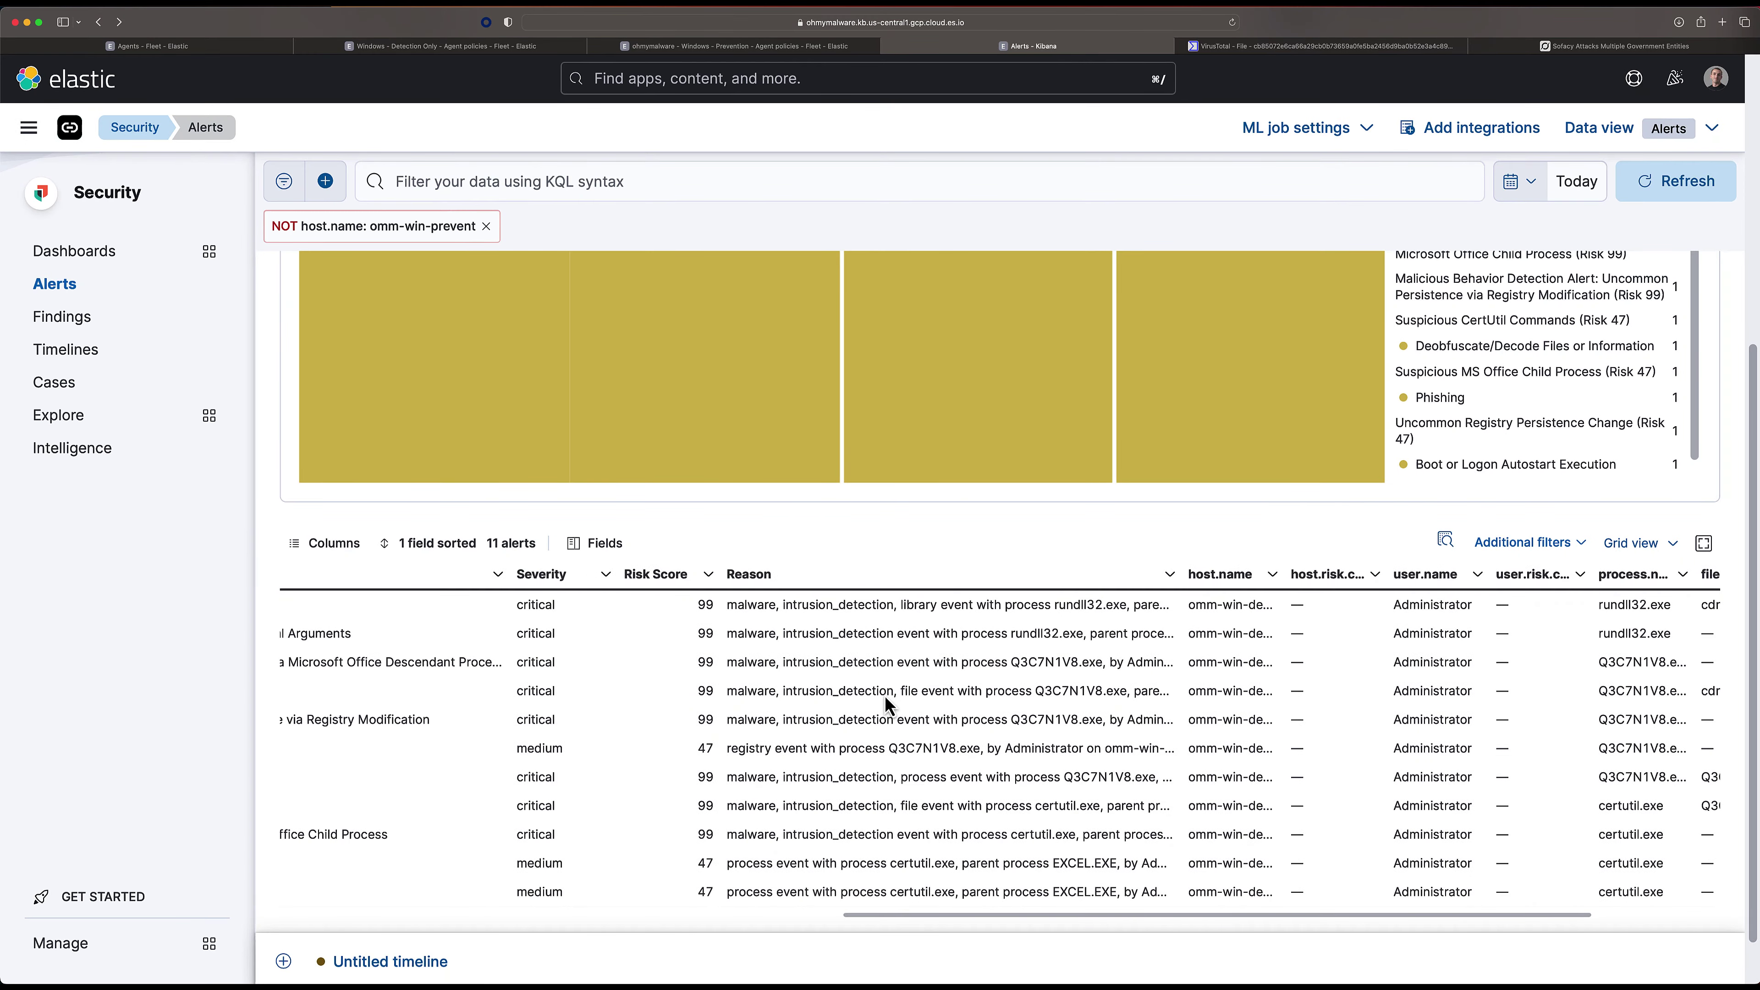
{"action": "scroll", "coordinate": [884, 697], "scroll_direction": "left", "scroll_amount": 15}
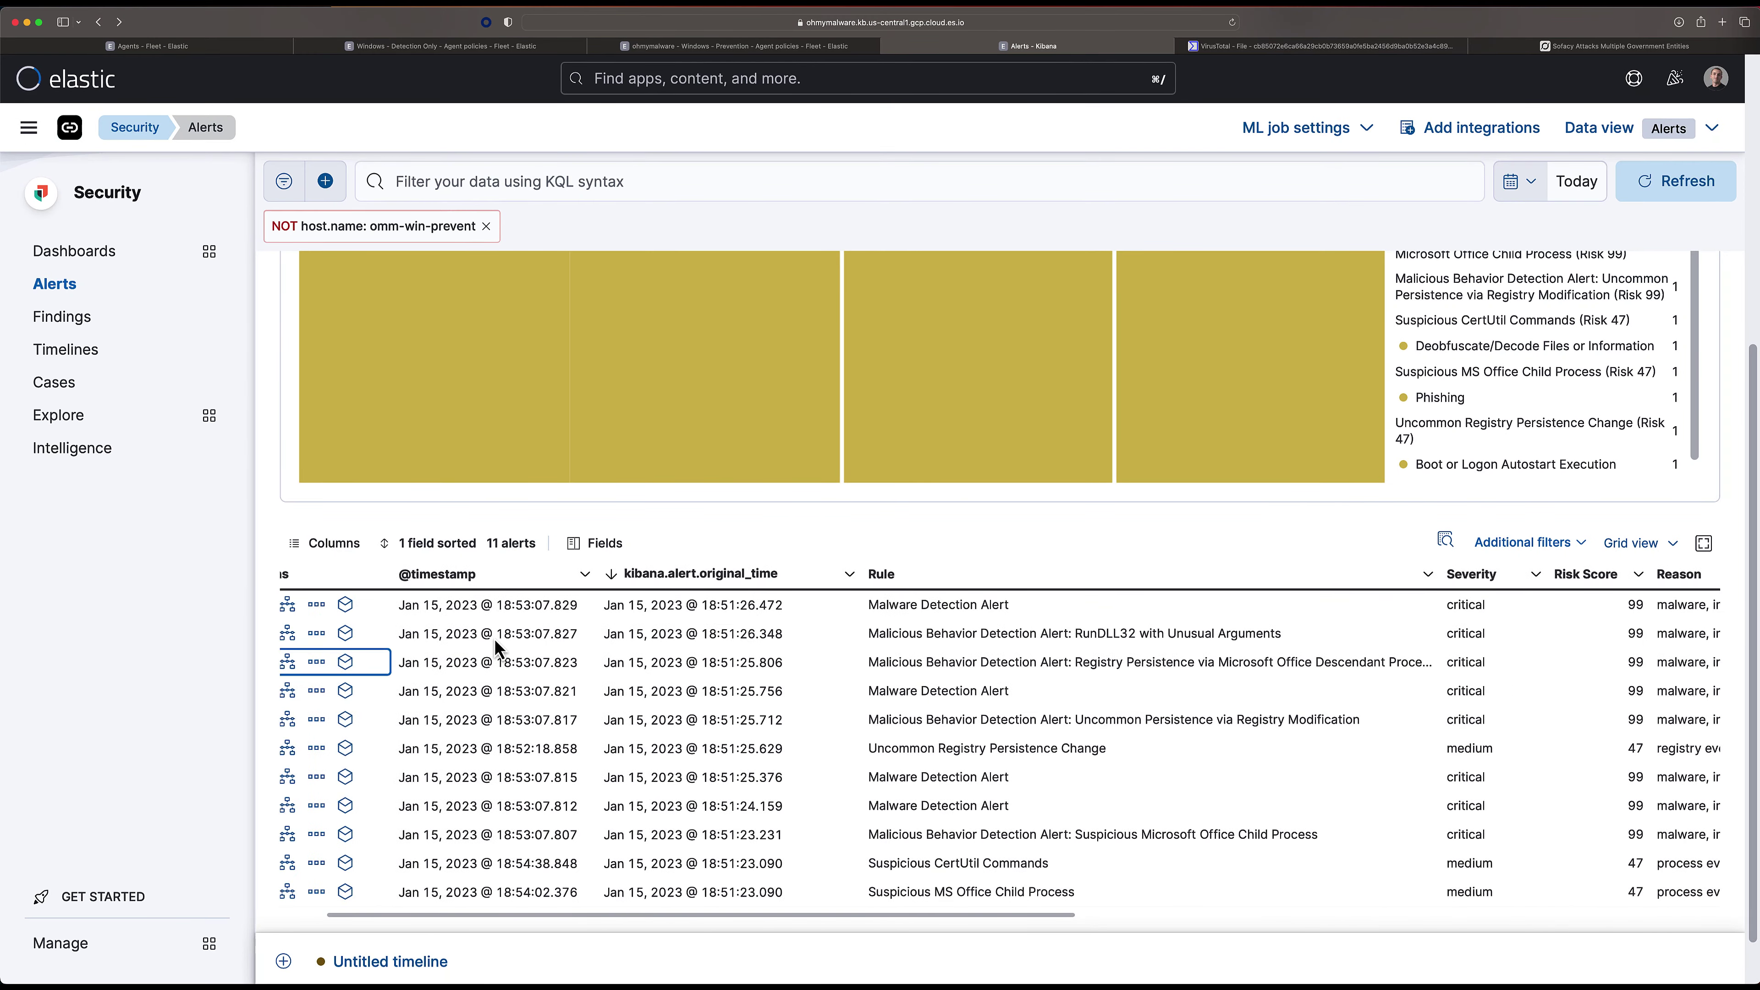
{"action": "scroll", "coordinate": [493, 639], "scroll_direction": "left", "scroll_amount": 5}
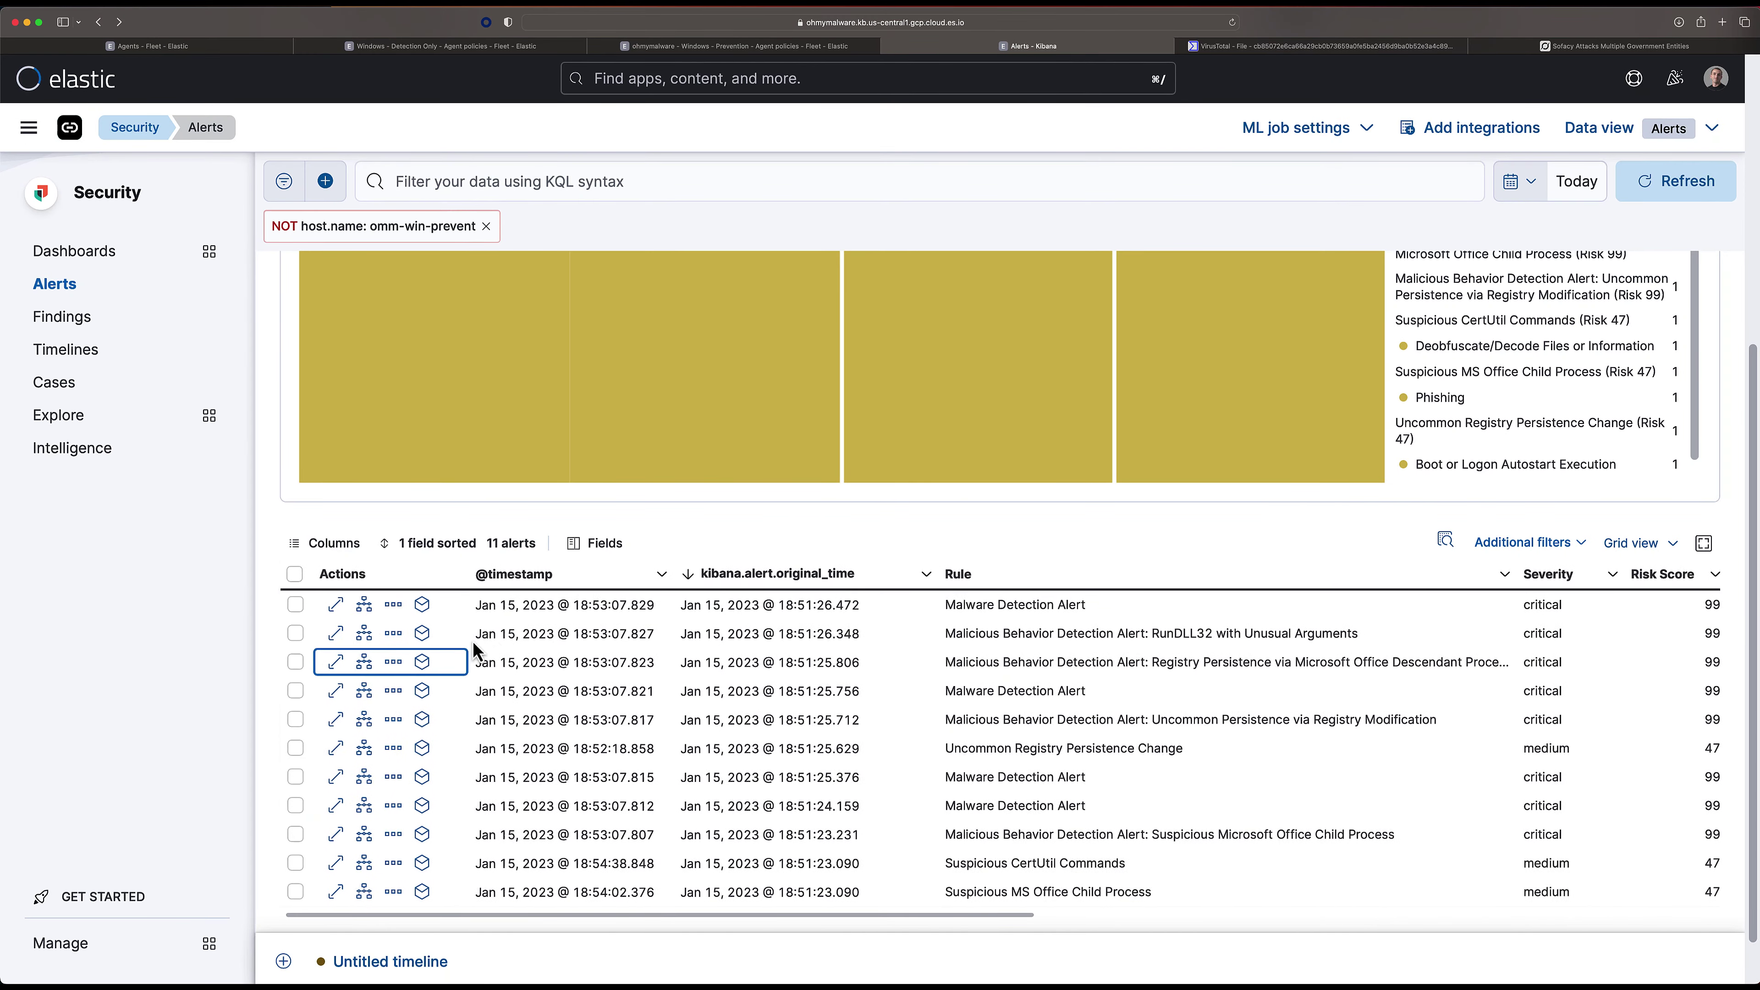
{"action": "left_click", "coordinate": [336, 633]}
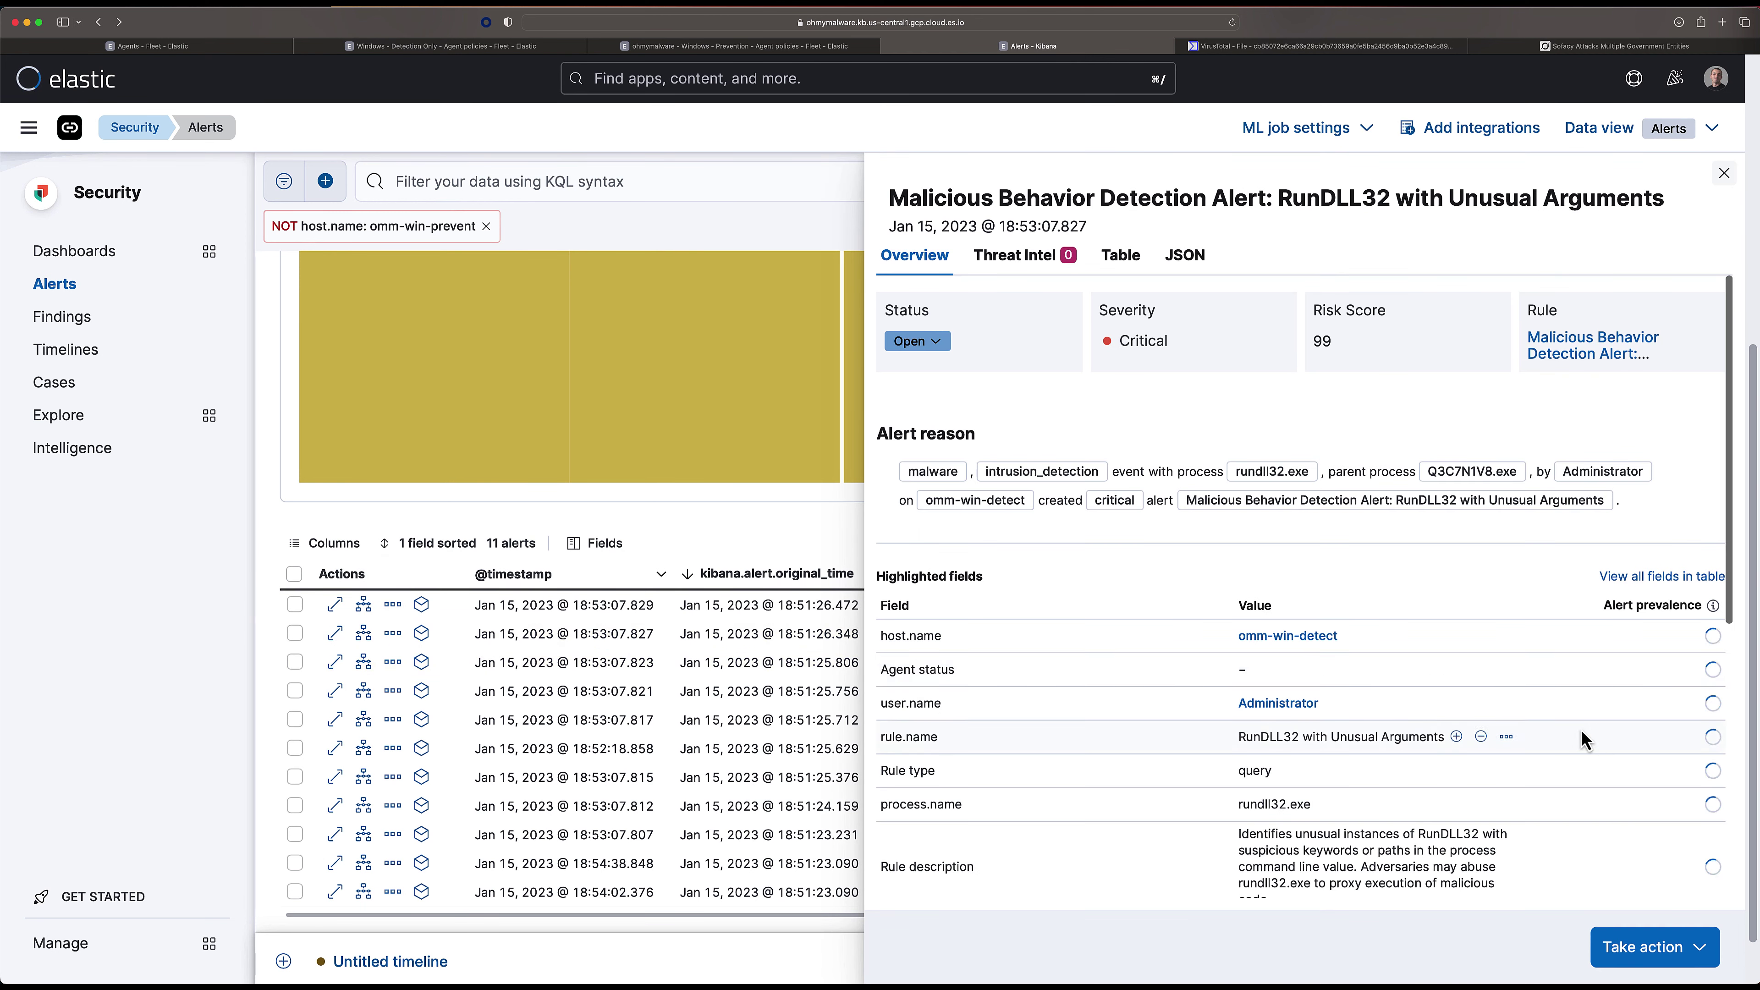
{"action": "scroll", "coordinate": [1220, 598], "scroll_direction": "down", "scroll_amount": 5}
{"action": "scroll", "coordinate": [1220, 598], "scroll_direction": "down", "scroll_amount": 2}
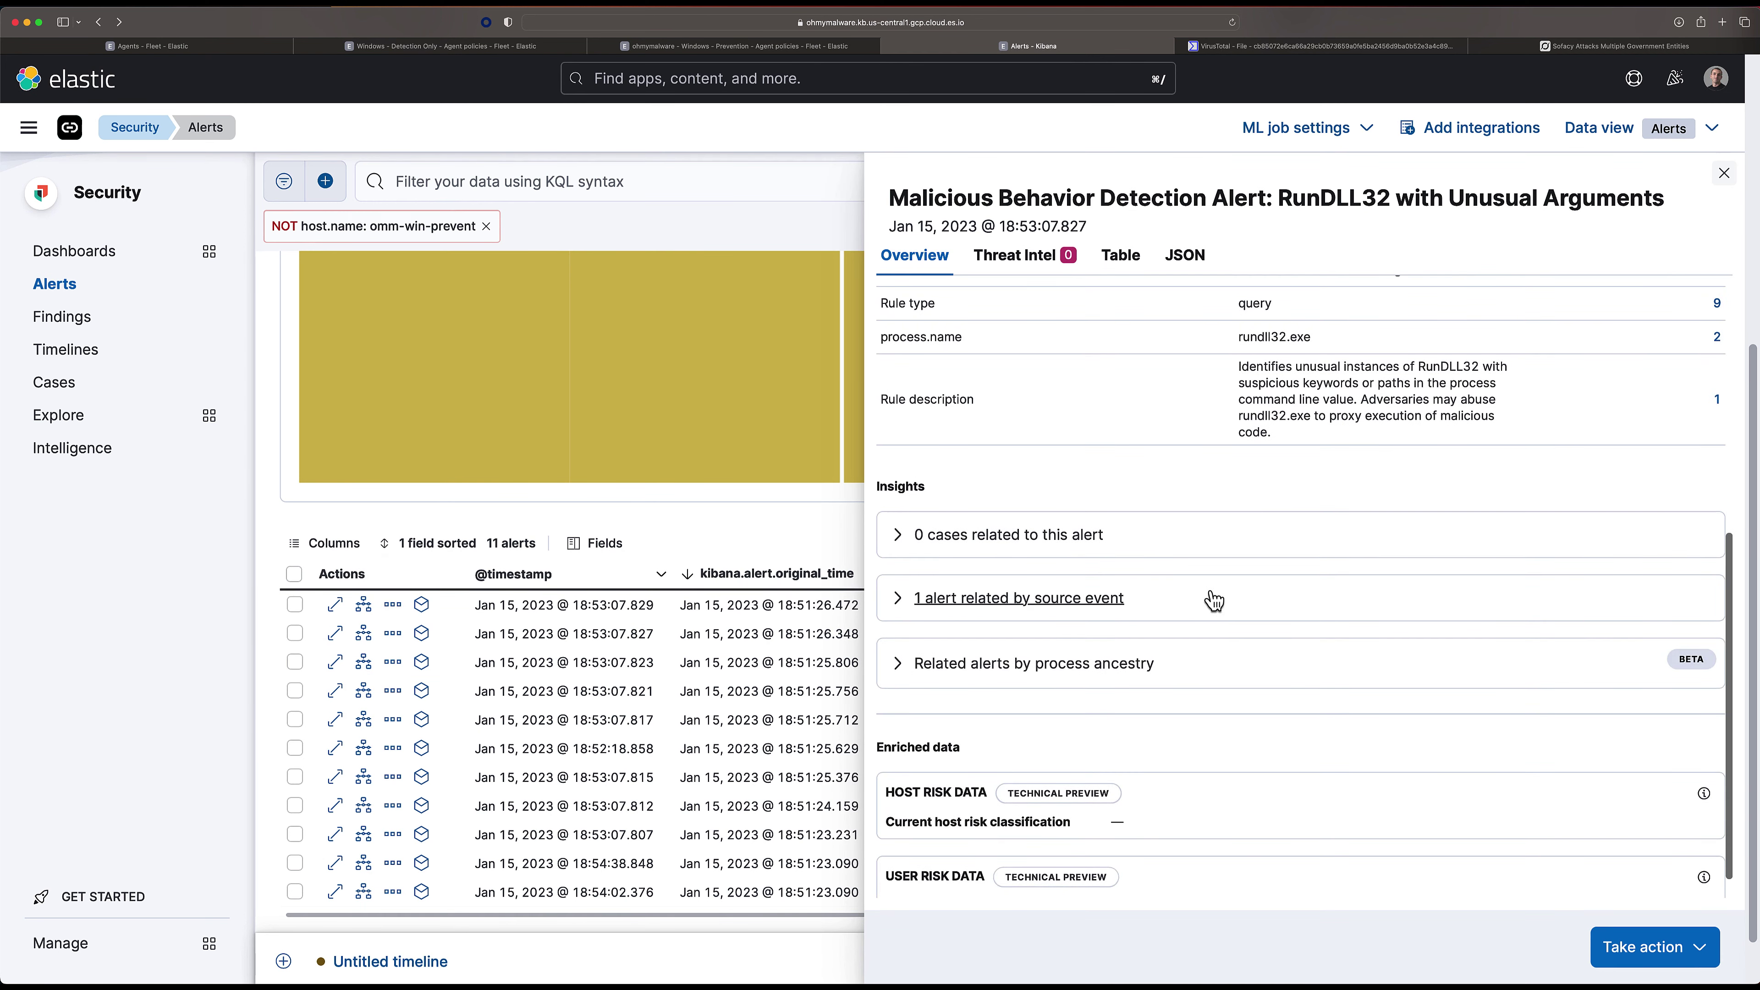
Filter the RunDLL32 alert's full field table by "process", examine the process arguments, and close the alert details.
{"action": "left_click", "coordinate": [1109, 262]}
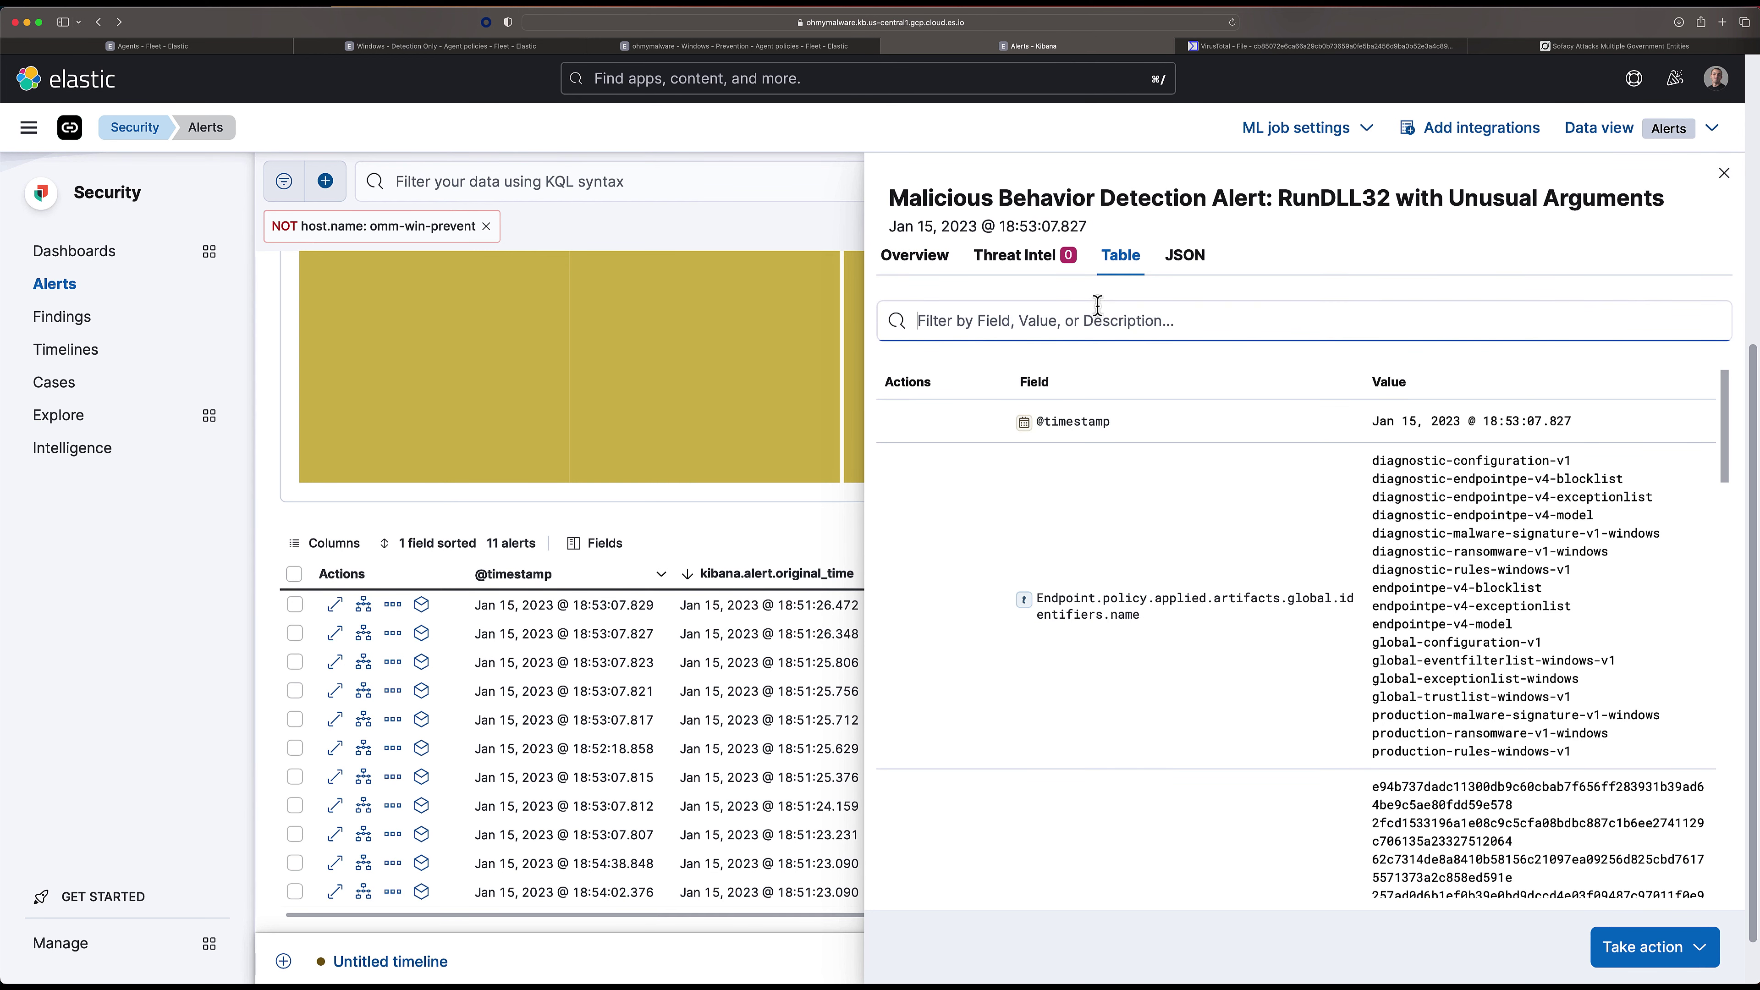
{"action": "type", "text": "process"}
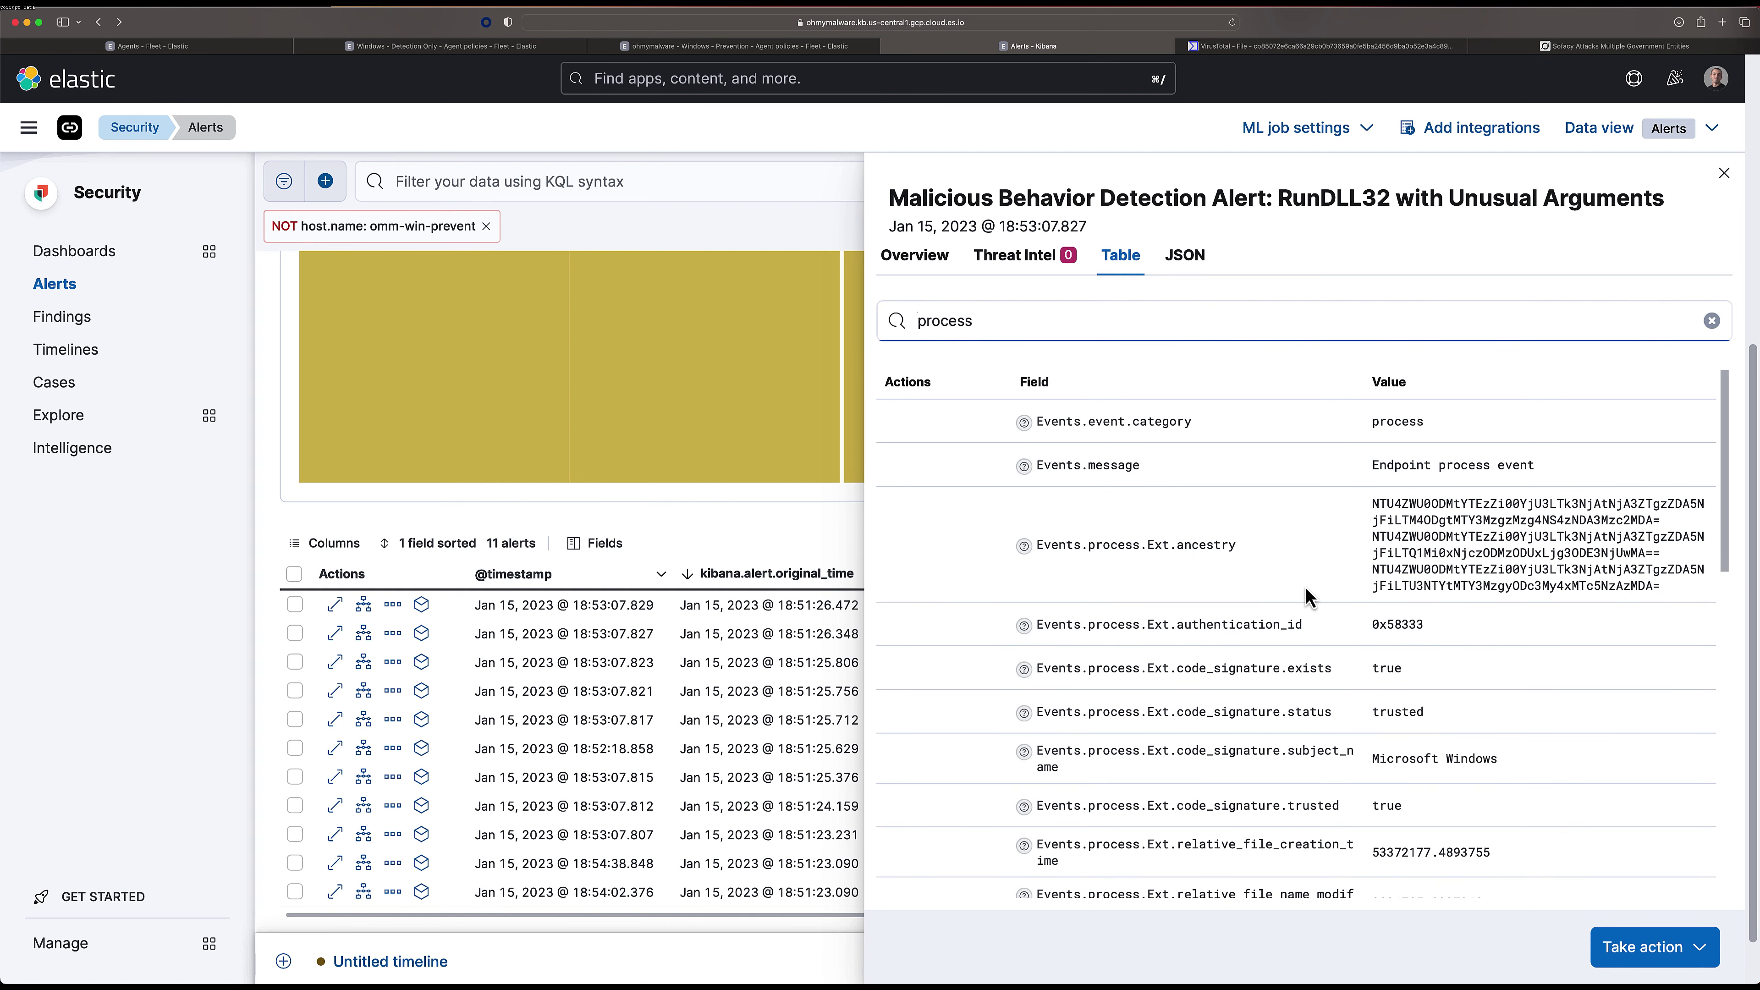
{"action": "scroll", "coordinate": [1306, 588], "scroll_direction": "down", "scroll_amount": 10}
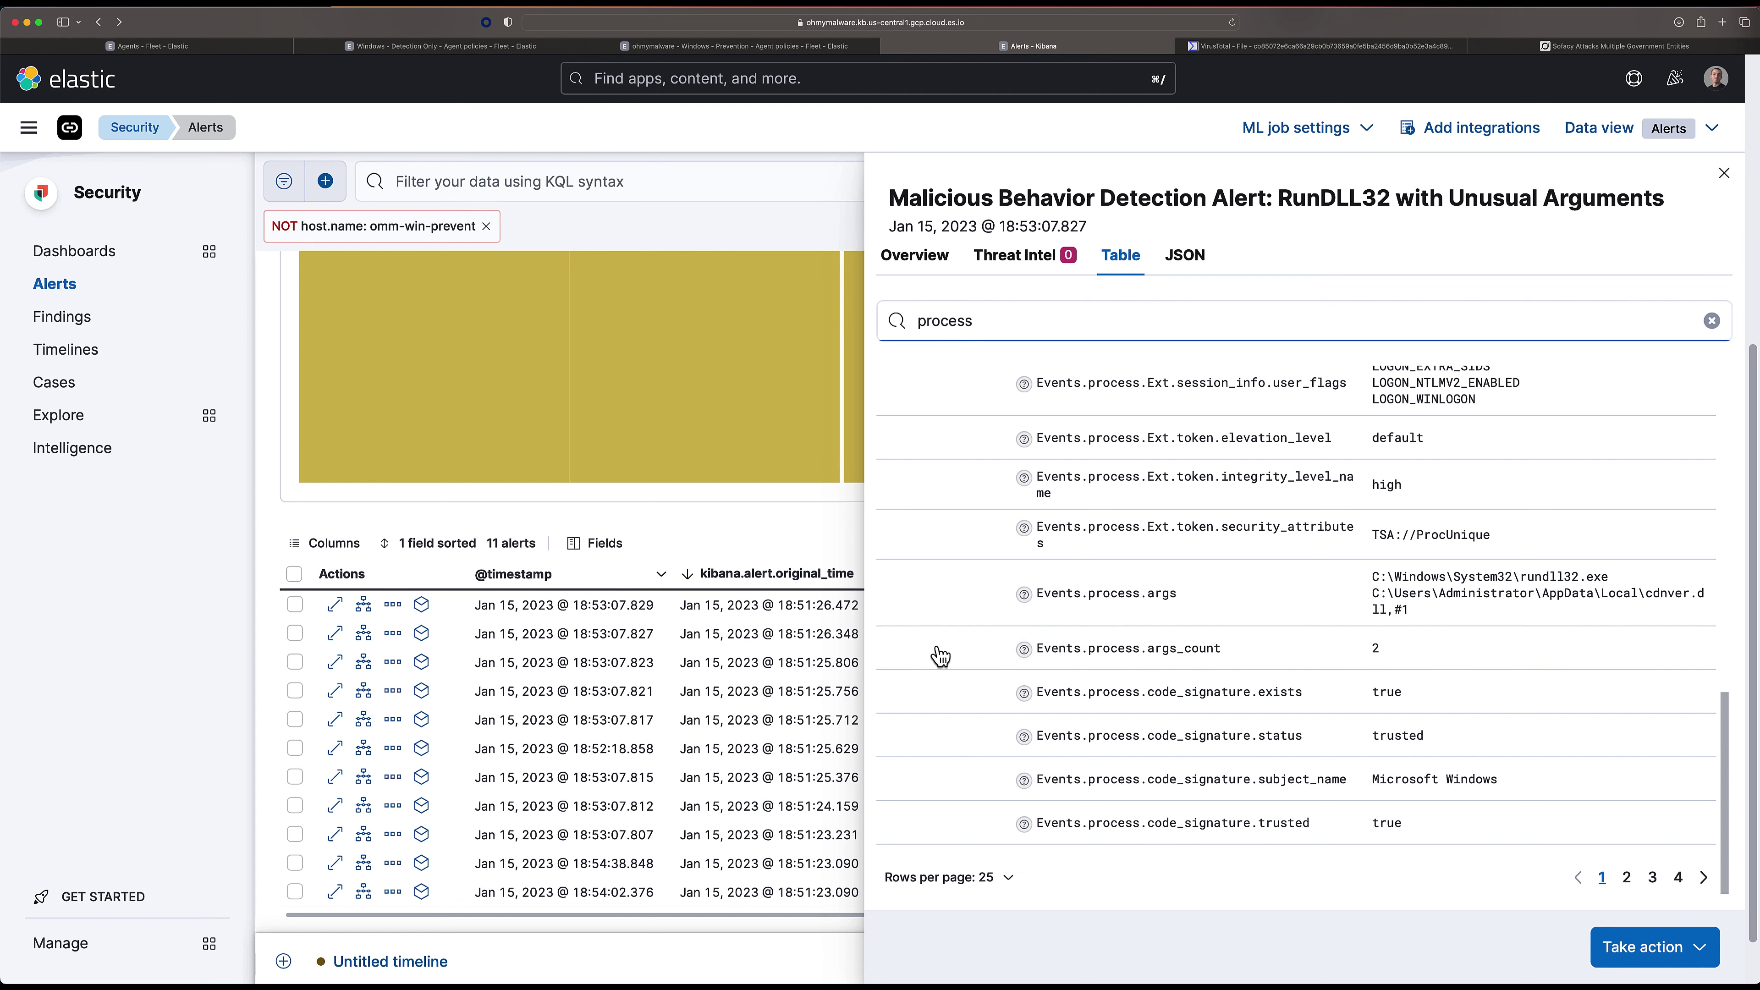
{"action": "key", "text": "Escape"}
Open the Malware Detection Alert timestamped 18:53:07.829 and review its alert reason, highlighted file and process fields, and insights.
{"action": "scroll", "coordinate": [758, 637], "scroll_direction": "left", "scroll_amount": 5}
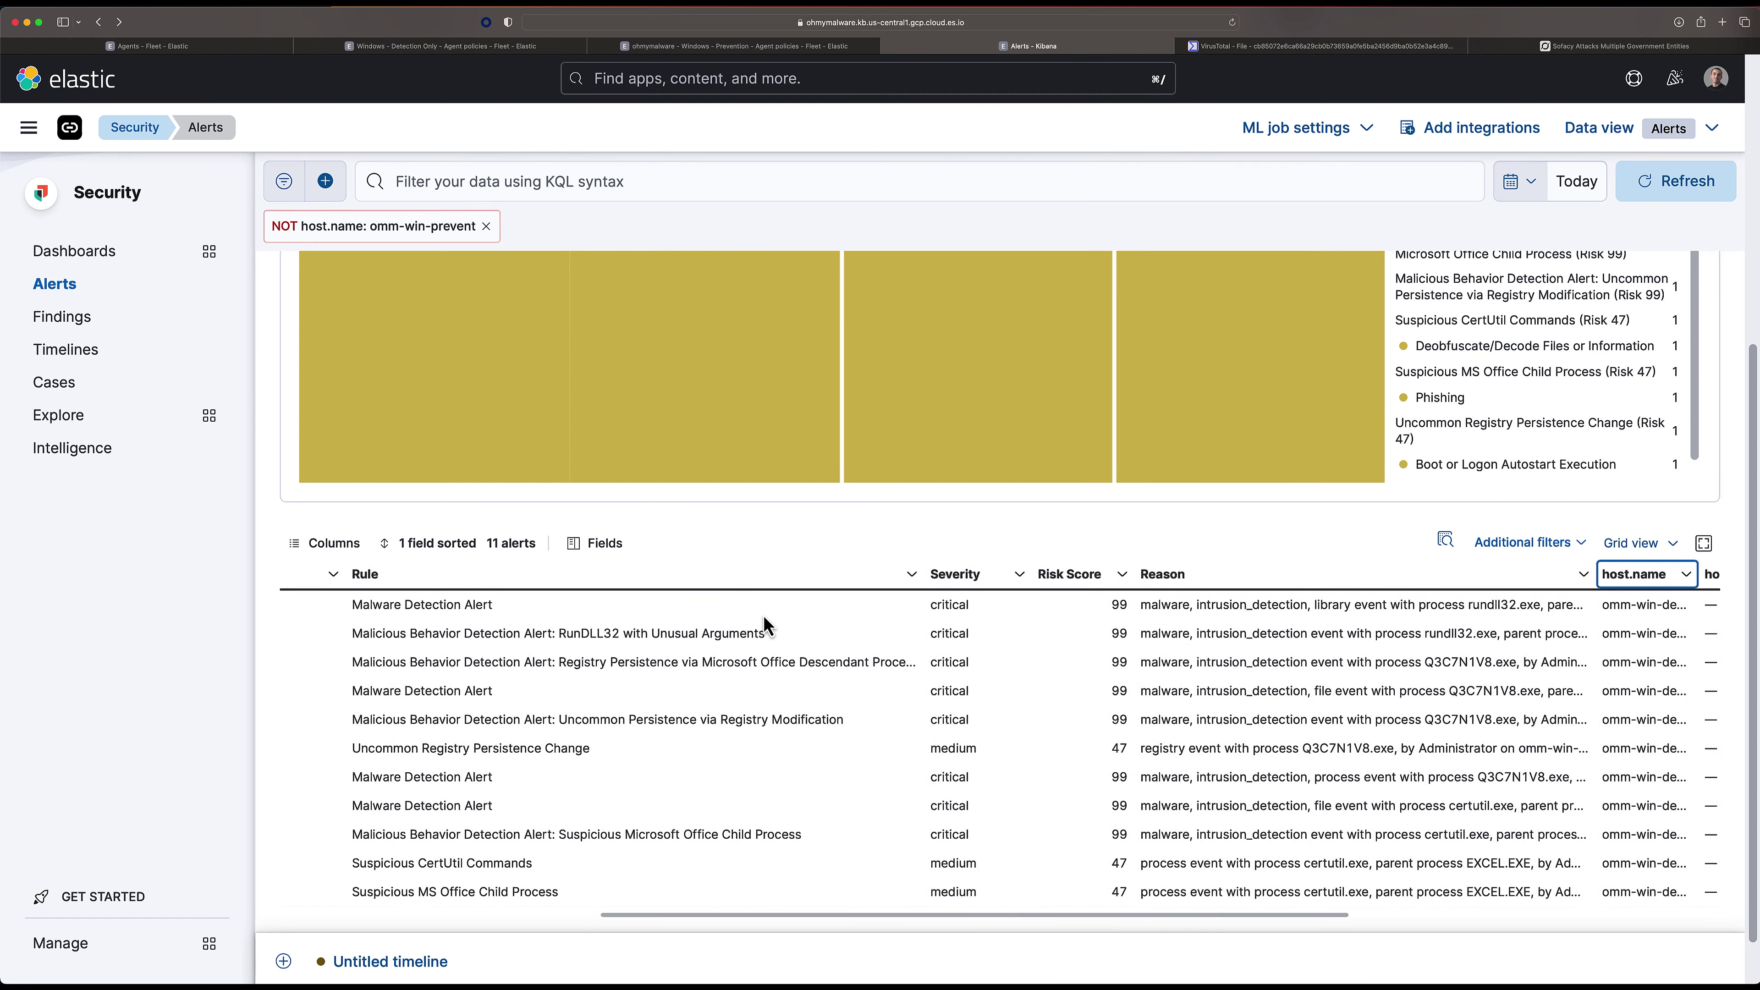
{"action": "scroll", "coordinate": [763, 618], "scroll_direction": "left", "scroll_amount": 2}
{"action": "scroll", "coordinate": [693, 617], "scroll_direction": "left", "scroll_amount": 5}
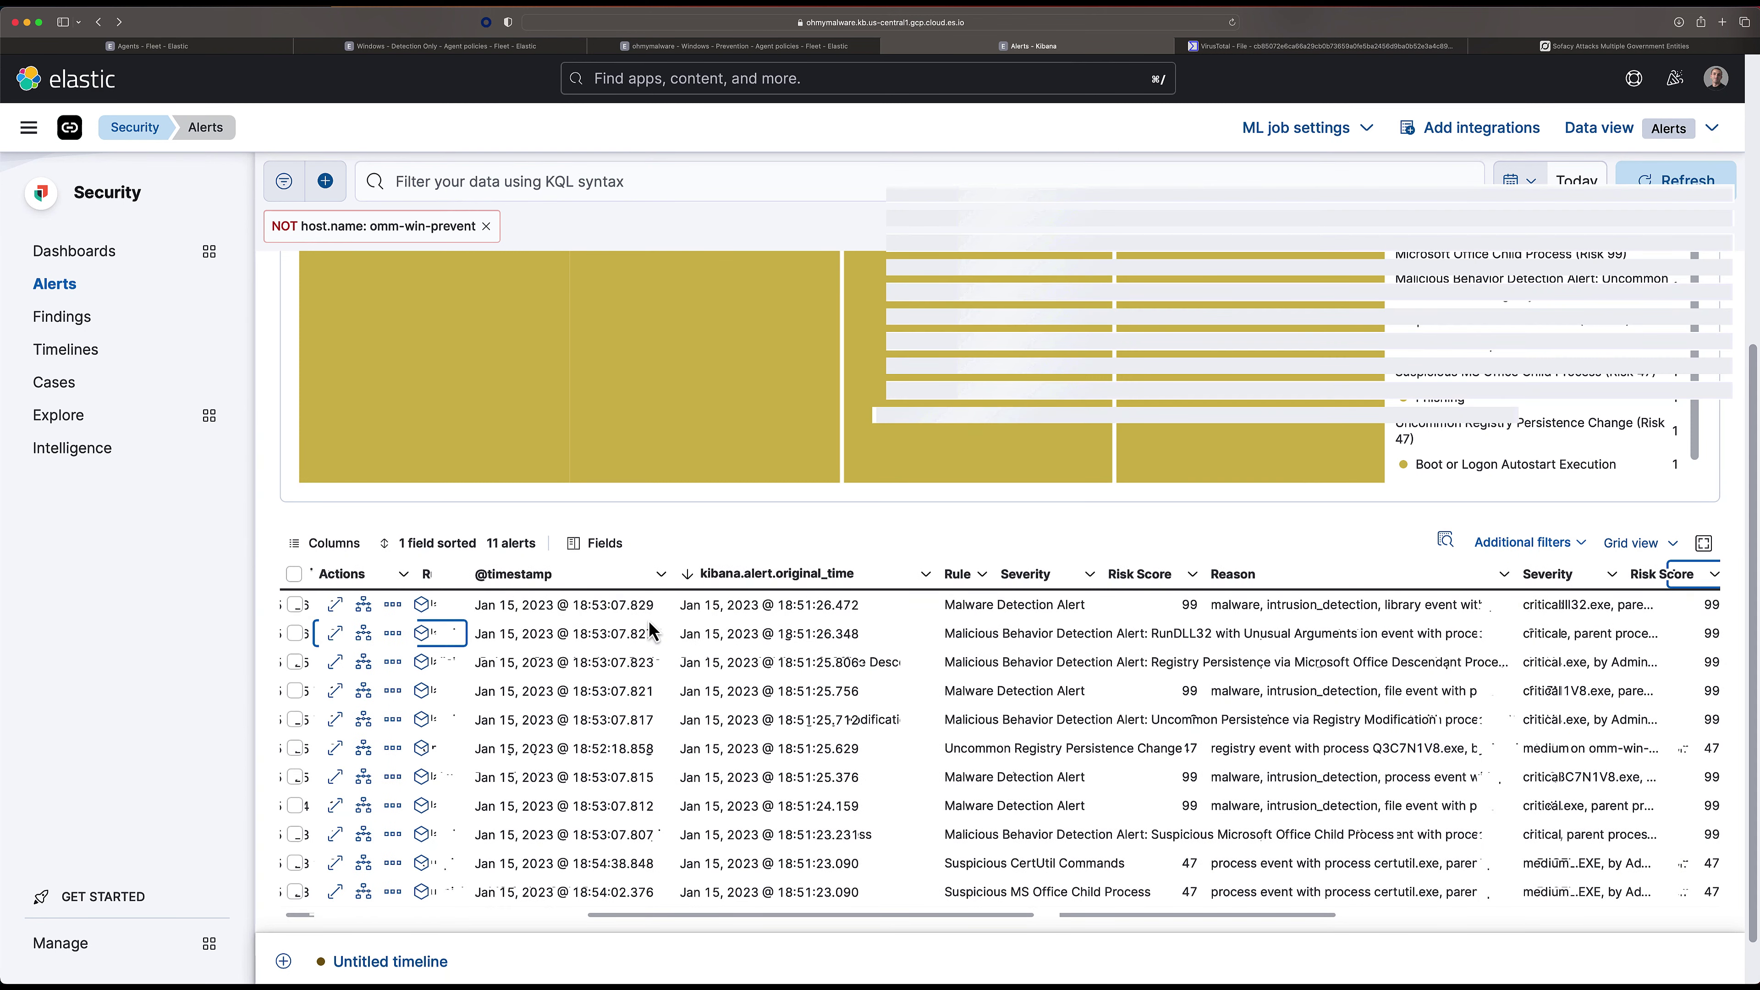
{"action": "left_click", "coordinate": [336, 608]}
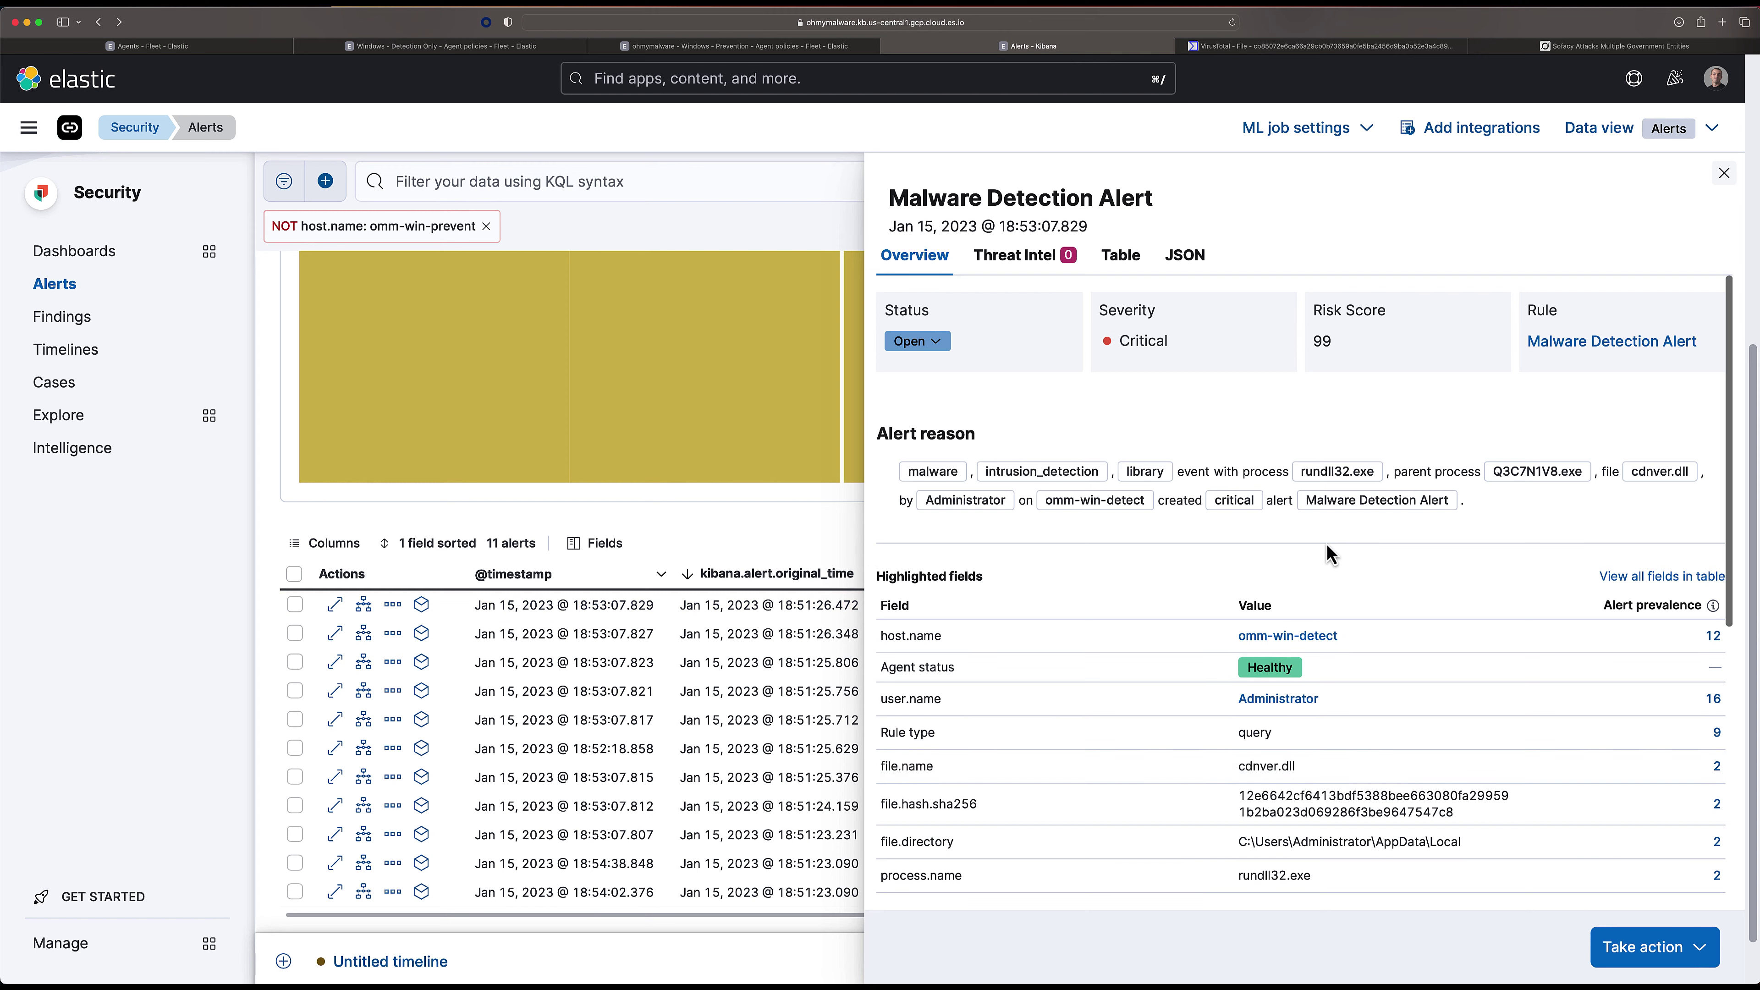
{"action": "scroll", "coordinate": [1326, 548], "scroll_direction": "down", "scroll_amount": 5}
{"action": "scroll", "coordinate": [1324, 553], "scroll_direction": "down", "scroll_amount": 4}
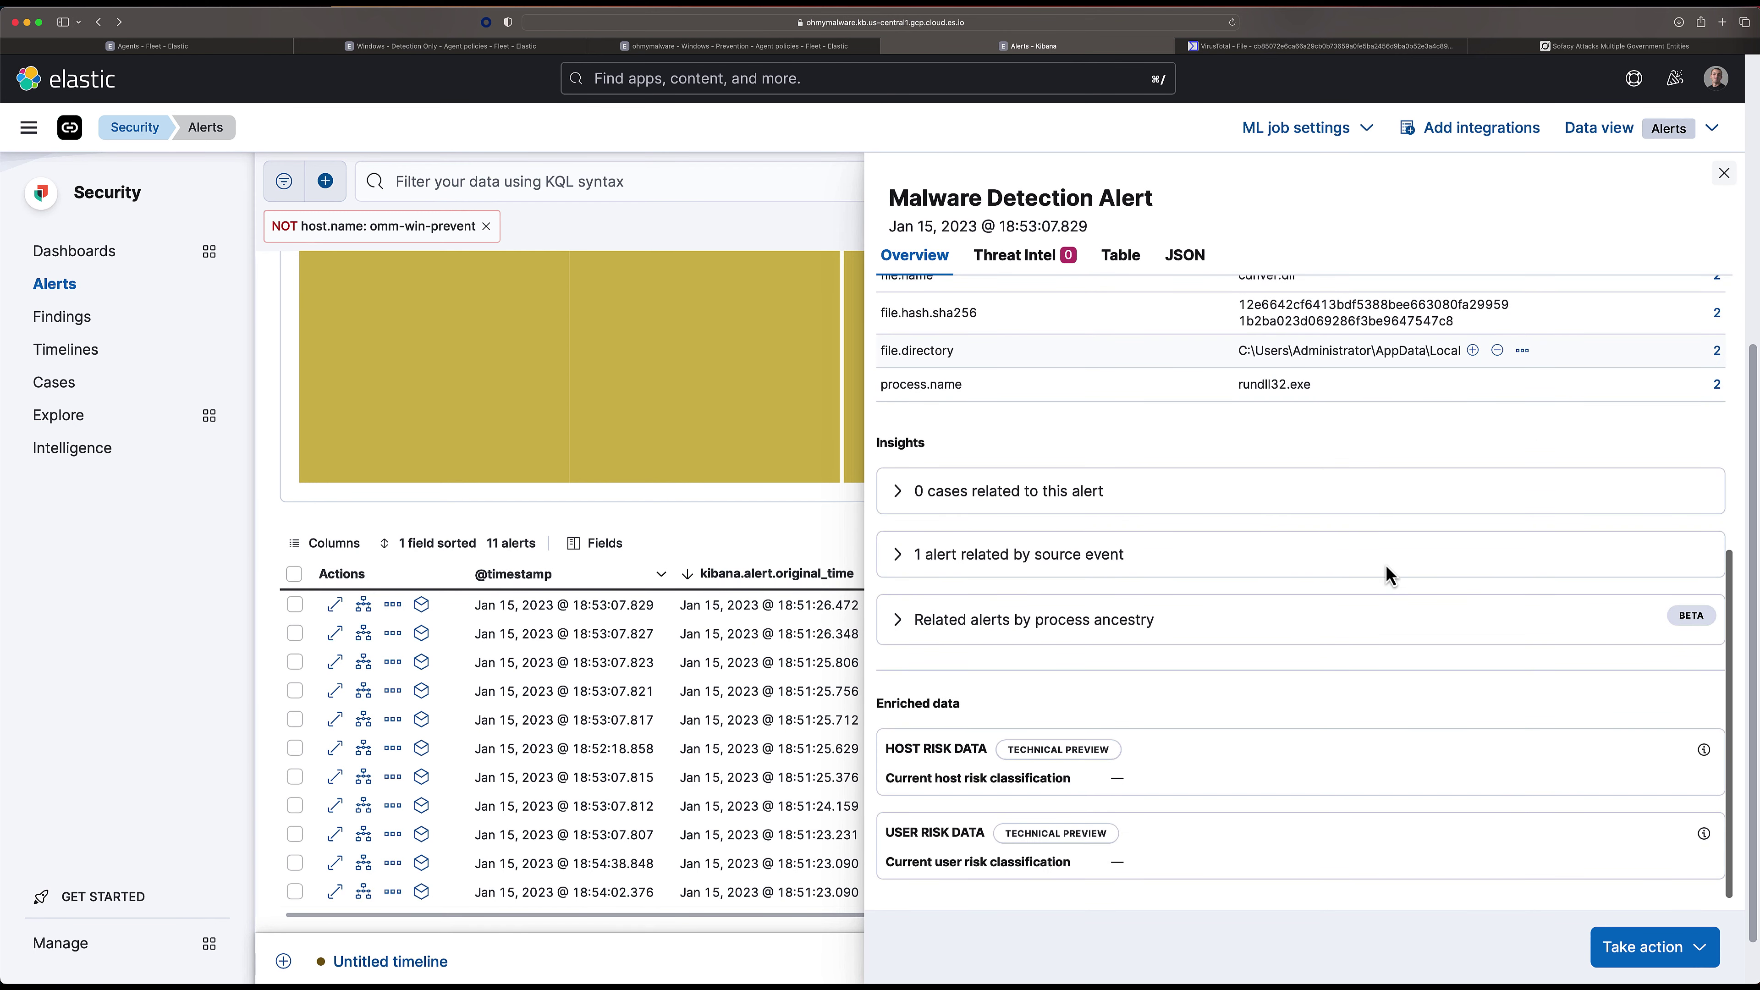
{"action": "left_click", "coordinate": [1400, 569]}
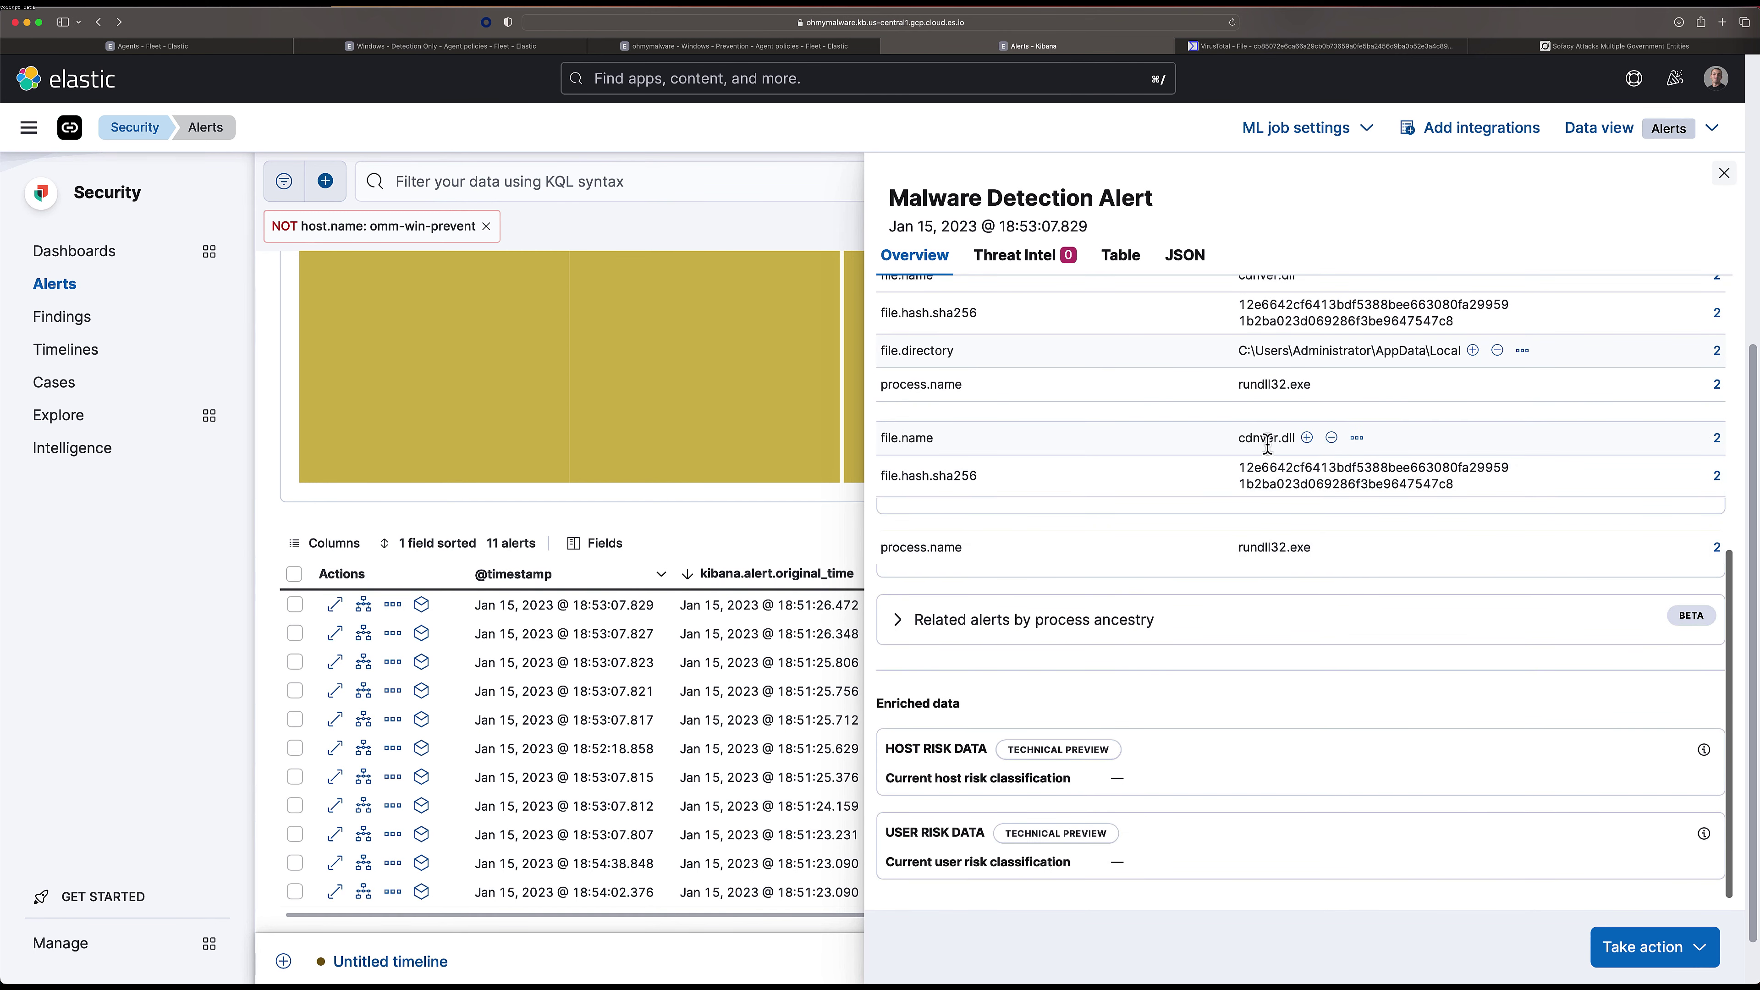
Filter the malware alert's full field table by "event.act" to check the event action, and close the alert details.
{"action": "left_click", "coordinate": [1120, 256]}
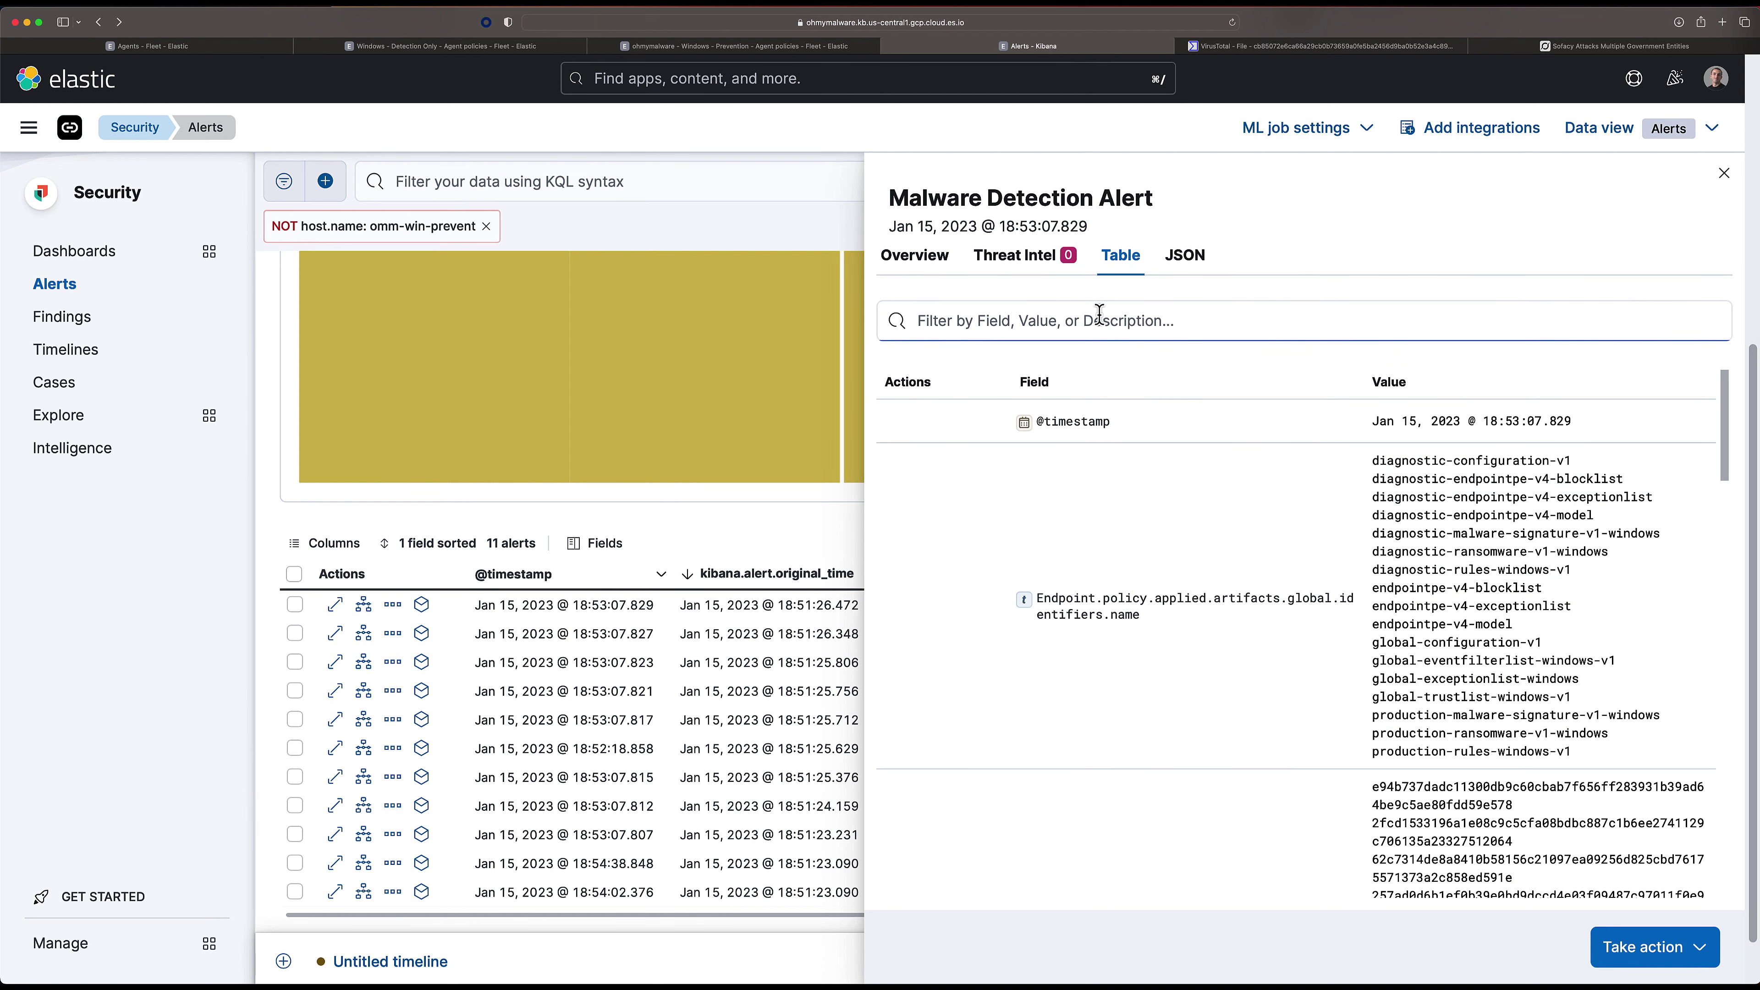
{"action": "type", "text": "event.act"}
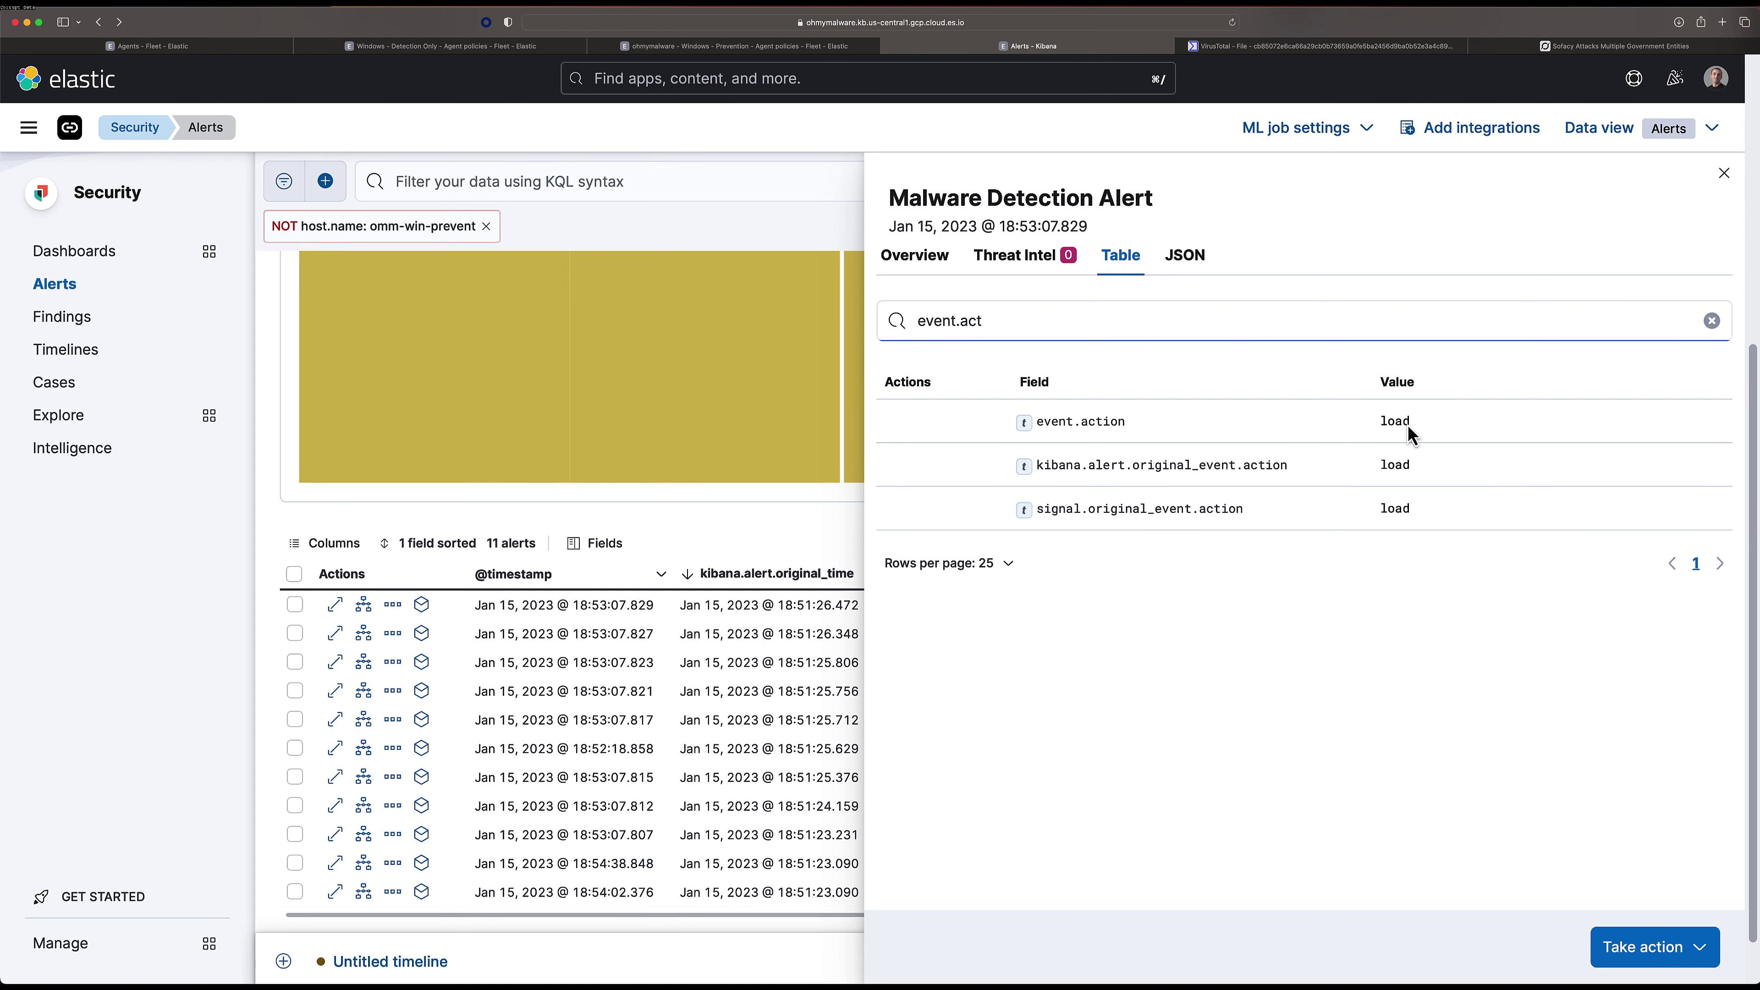
{"action": "left_click", "coordinate": [1725, 176]}
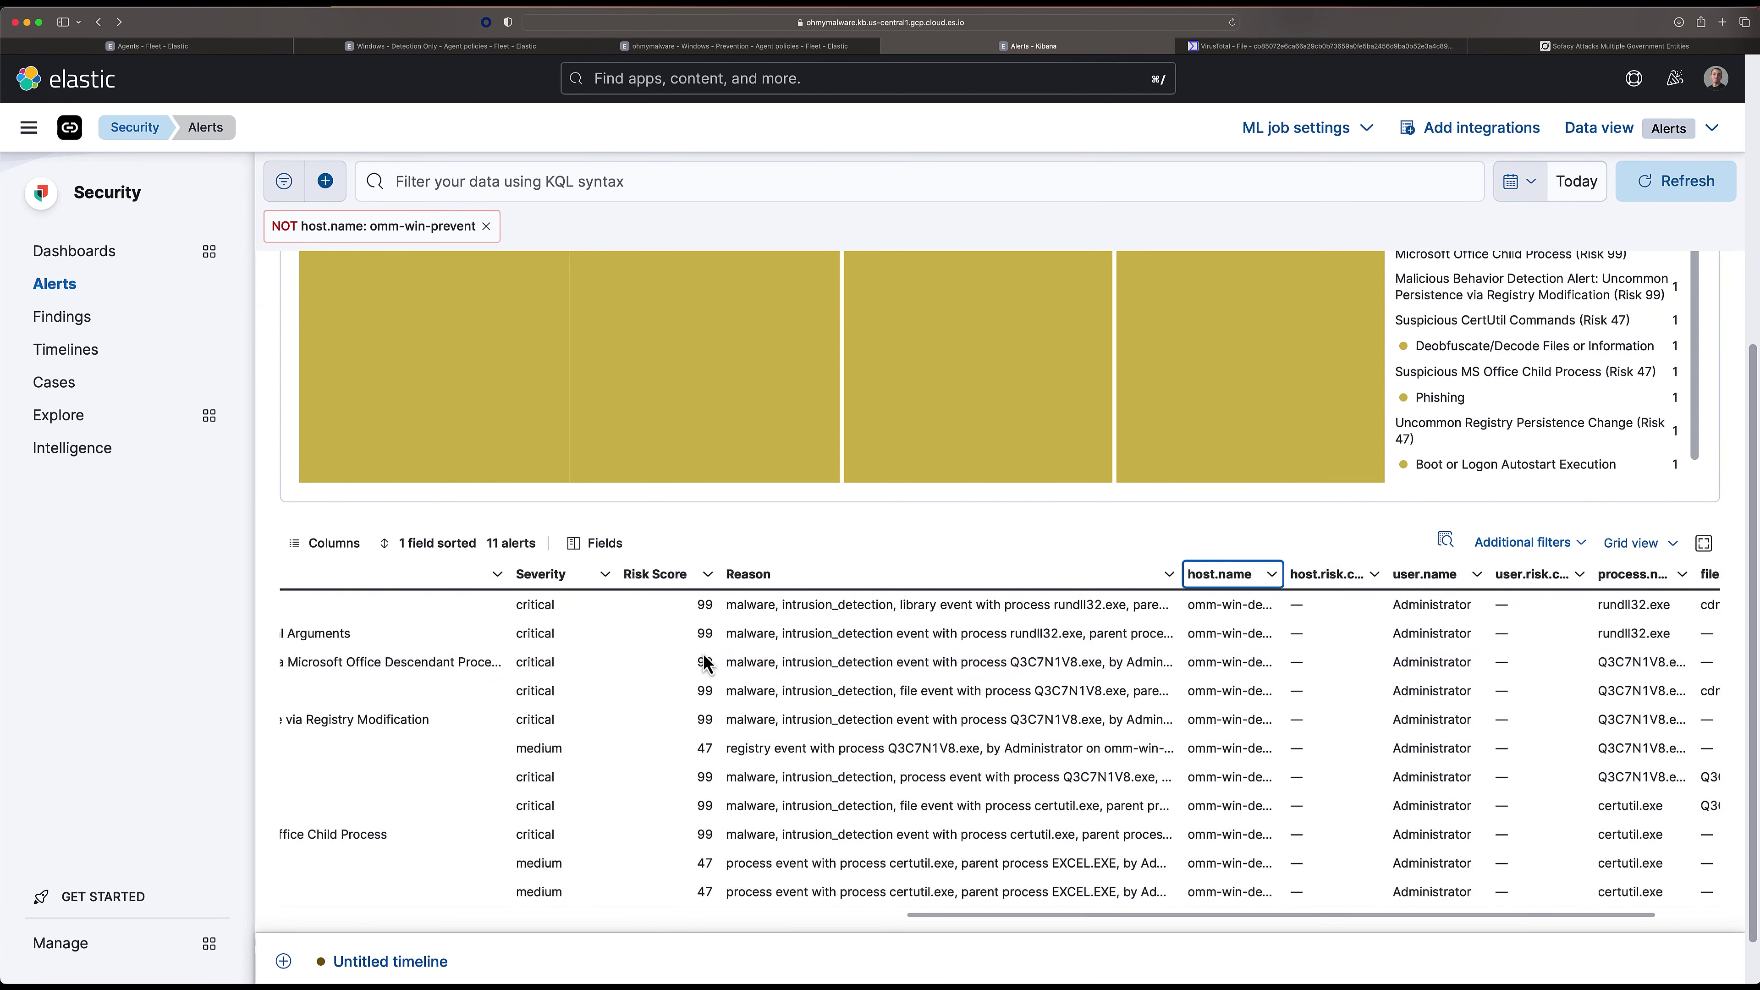
Review the full sequence of alerts by rule name and original alert time, down to the Suspicious MS Office Child Process alert.
{"action": "scroll", "coordinate": [705, 664], "scroll_direction": "left", "scroll_amount": 10}
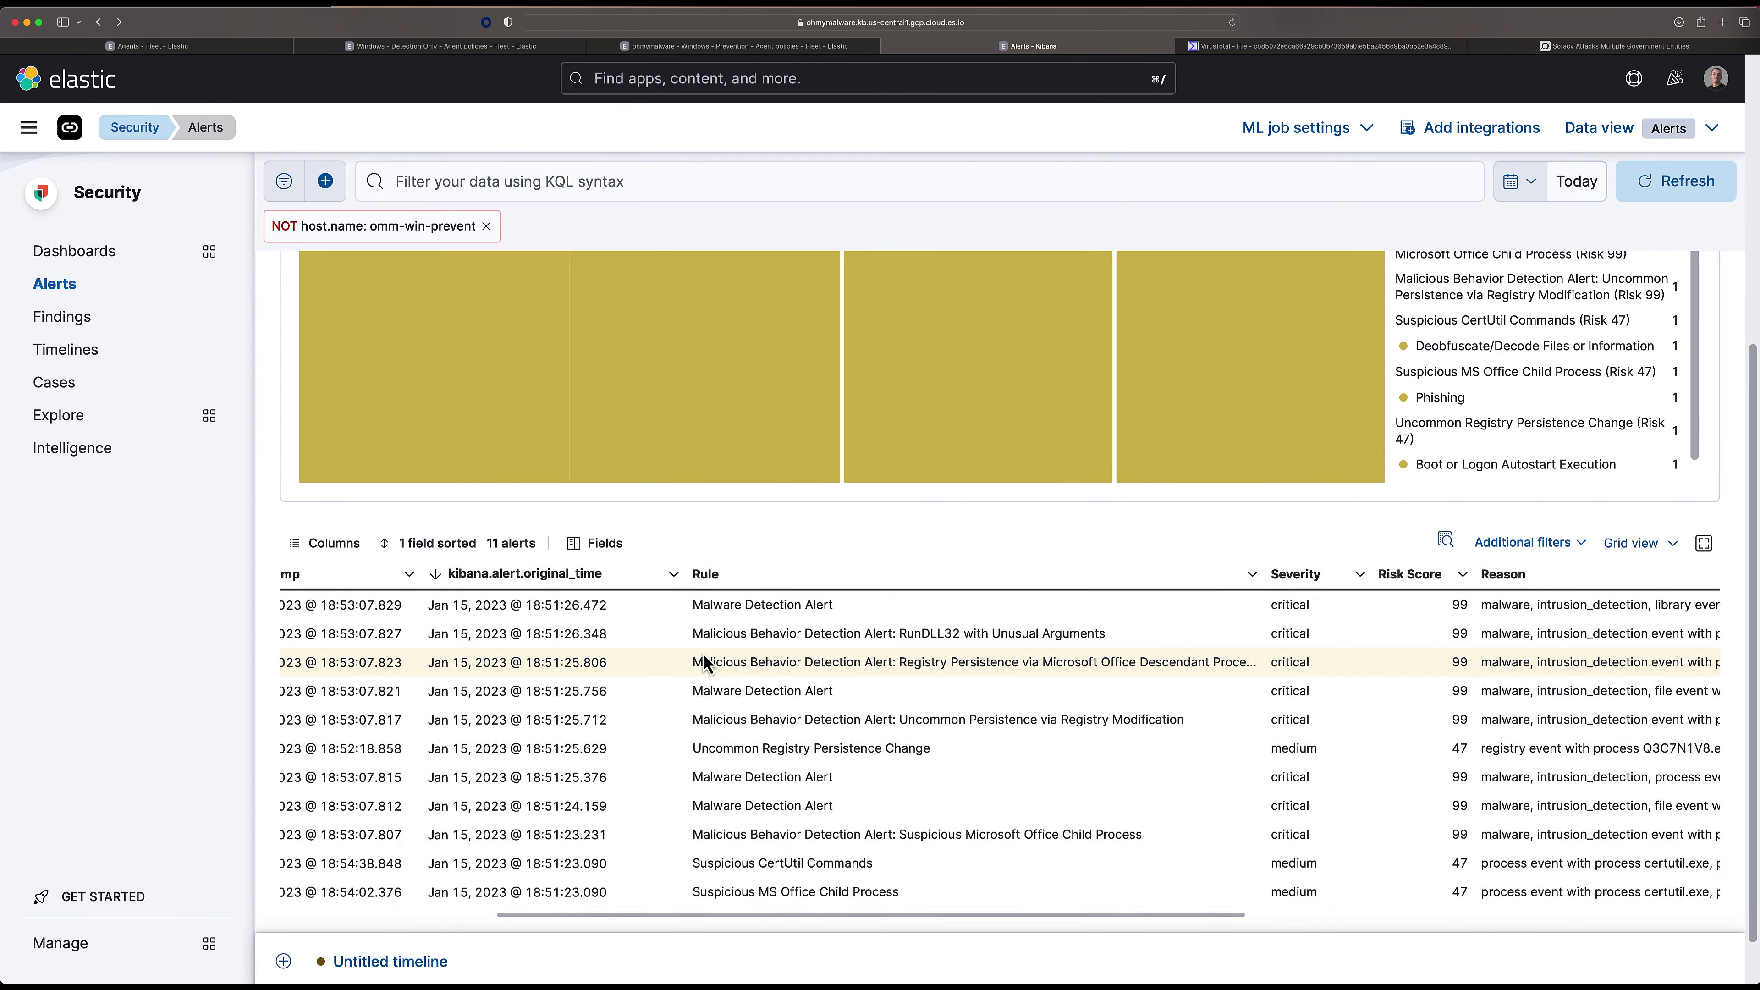
{"action": "scroll", "coordinate": [705, 663], "scroll_direction": "left", "scroll_amount": 2}
{"action": "scroll", "coordinate": [720, 558], "scroll_direction": "down", "scroll_amount": 2}
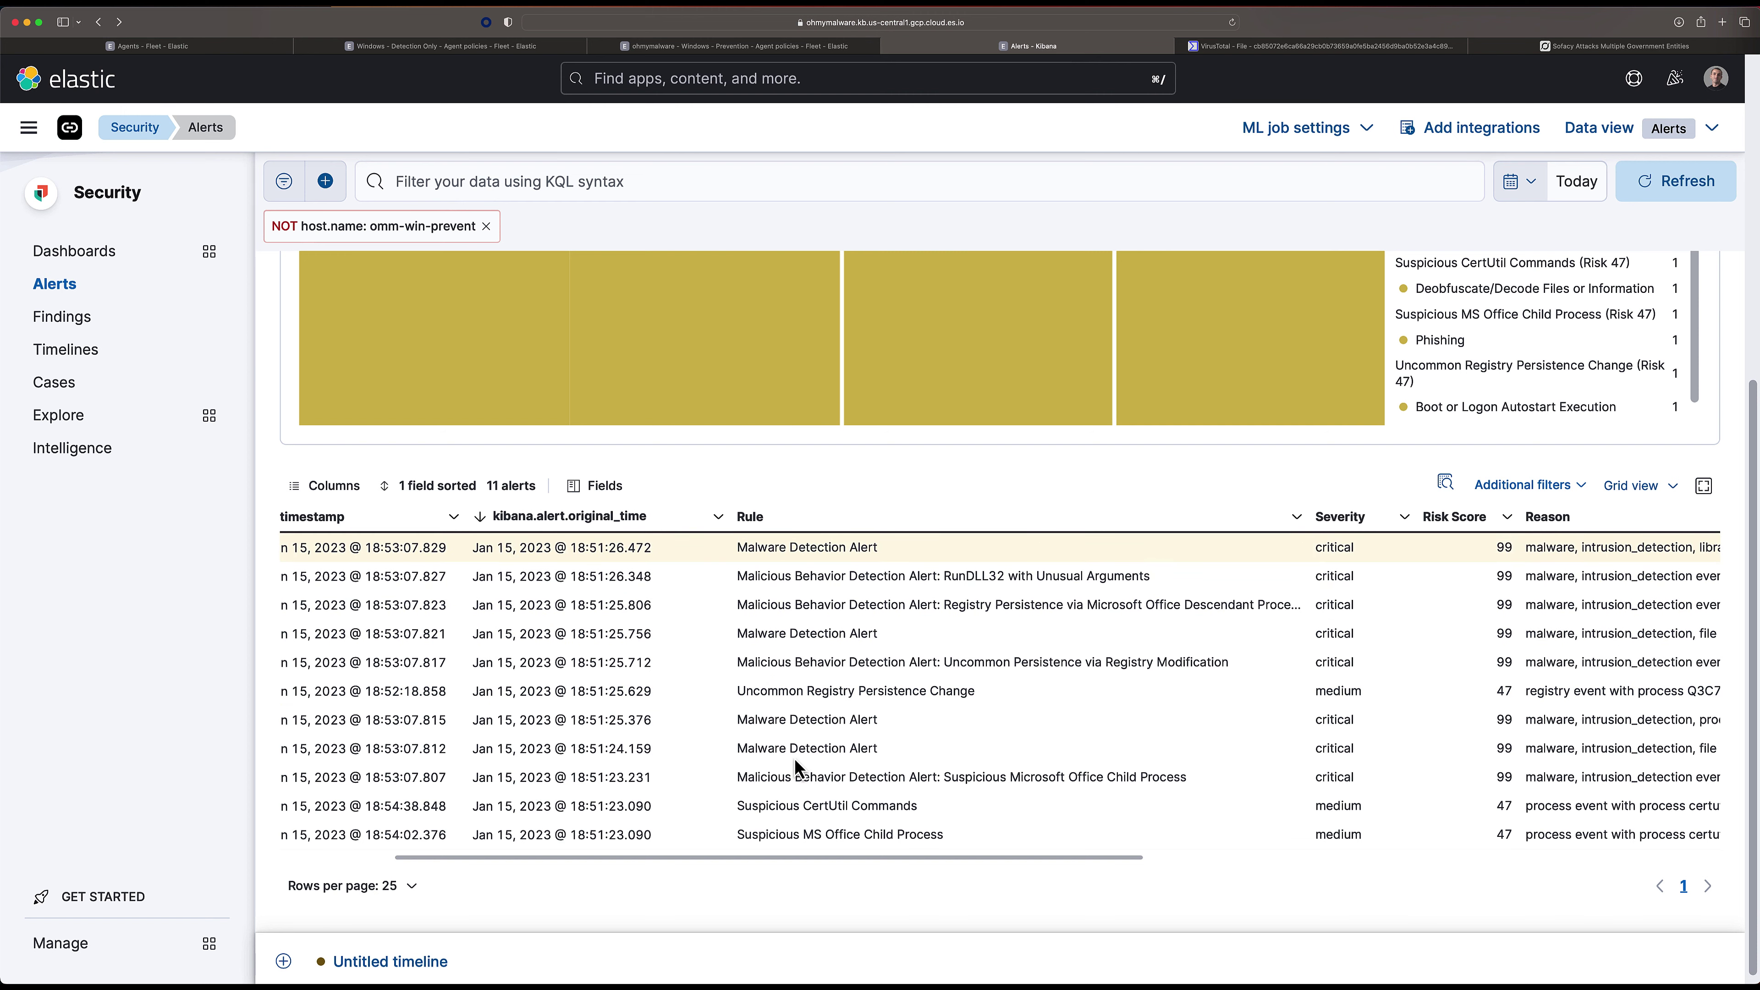
{"action": "scroll", "coordinate": [801, 760], "scroll_direction": "left", "scroll_amount": 5}
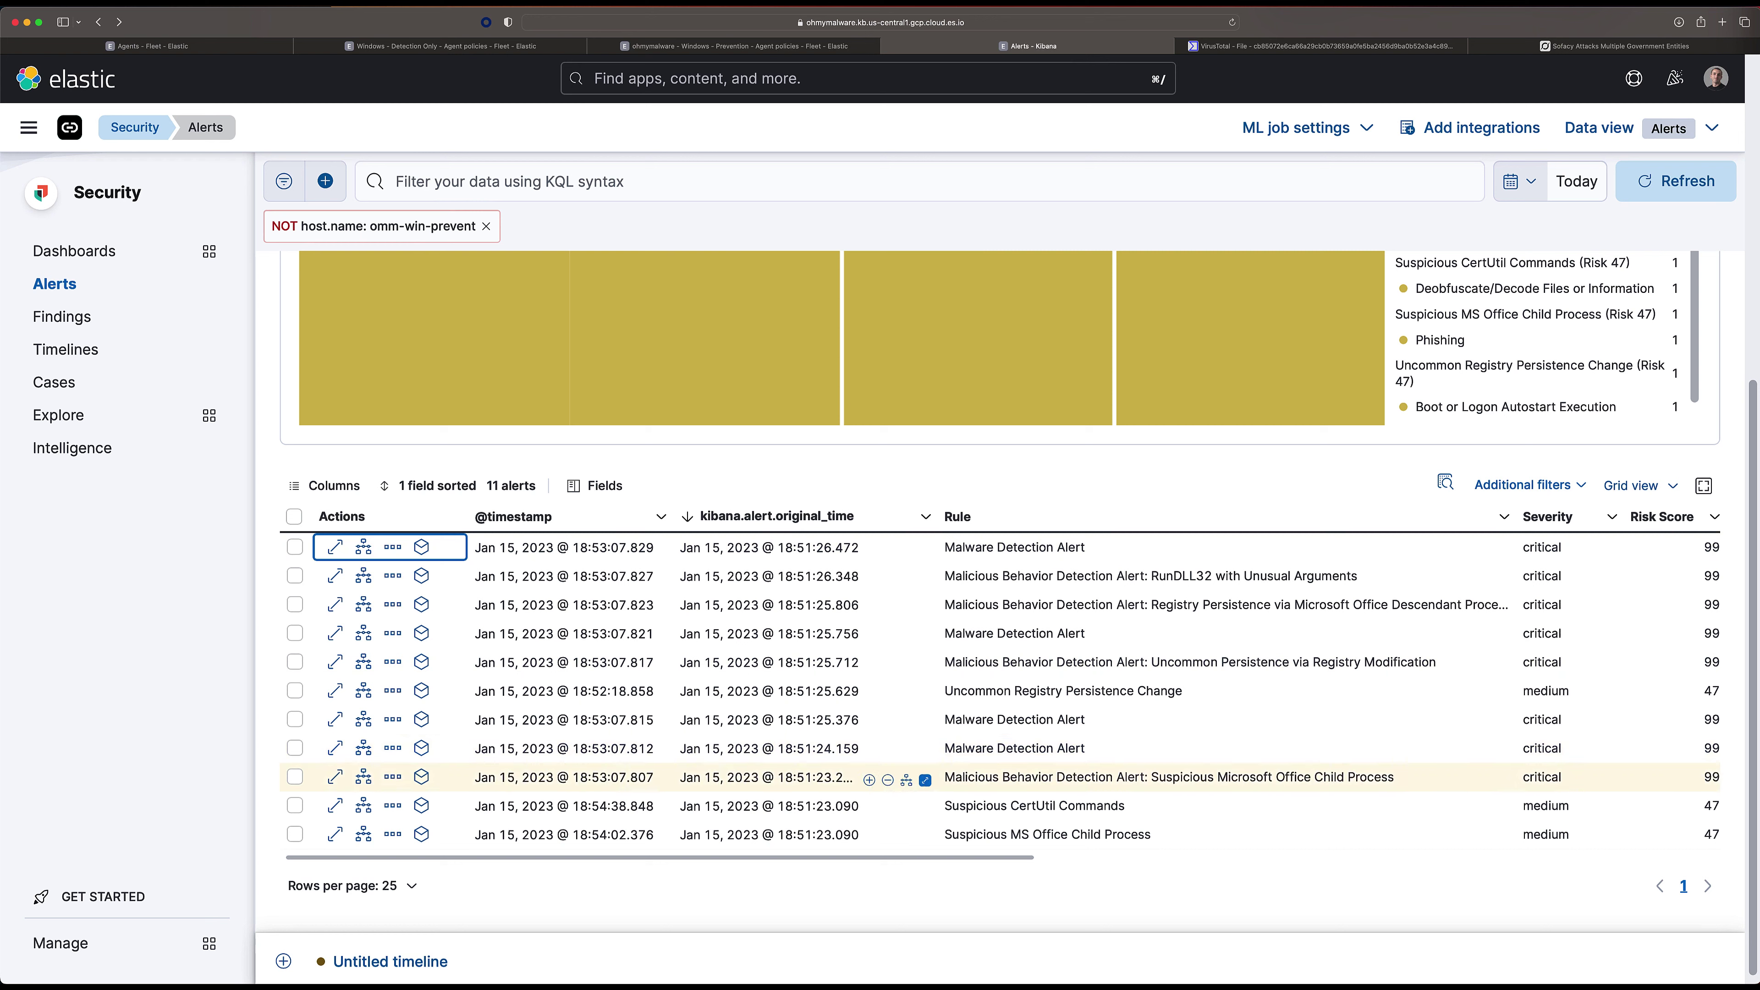
{"action": "mouse_move", "coordinate": [1183, 962]}
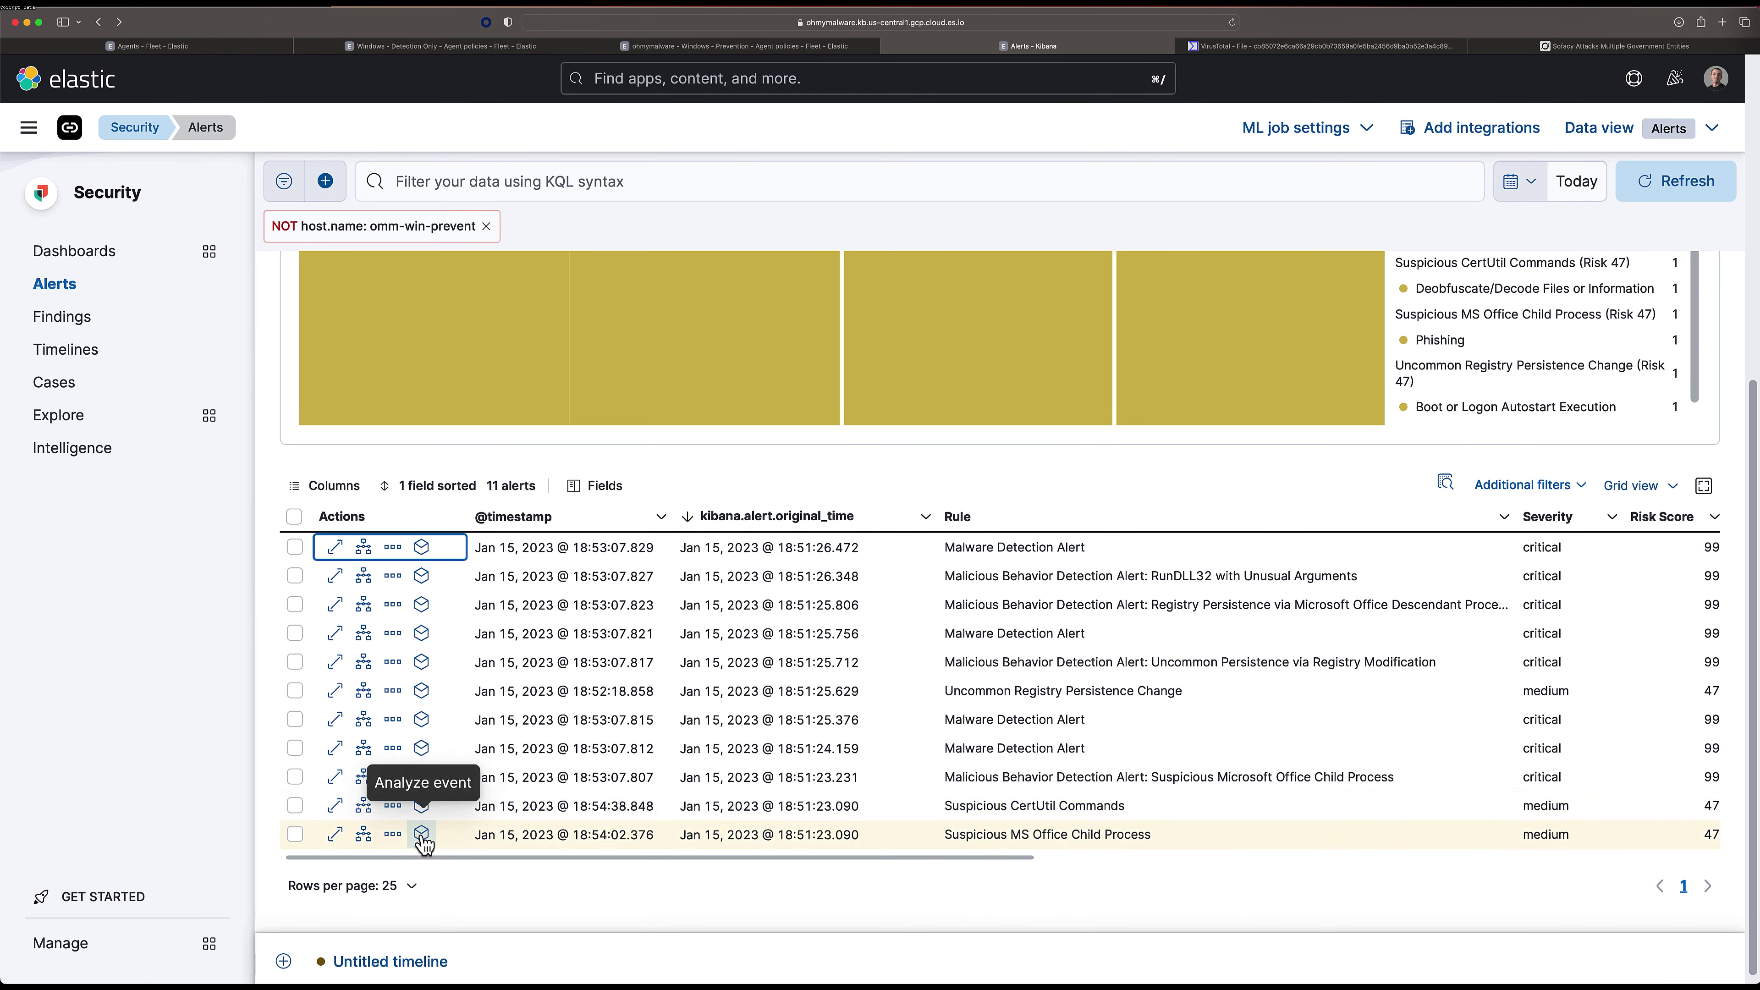
{"action": "scroll", "coordinate": [863, 778], "scroll_direction": "right", "scroll_amount": 5}
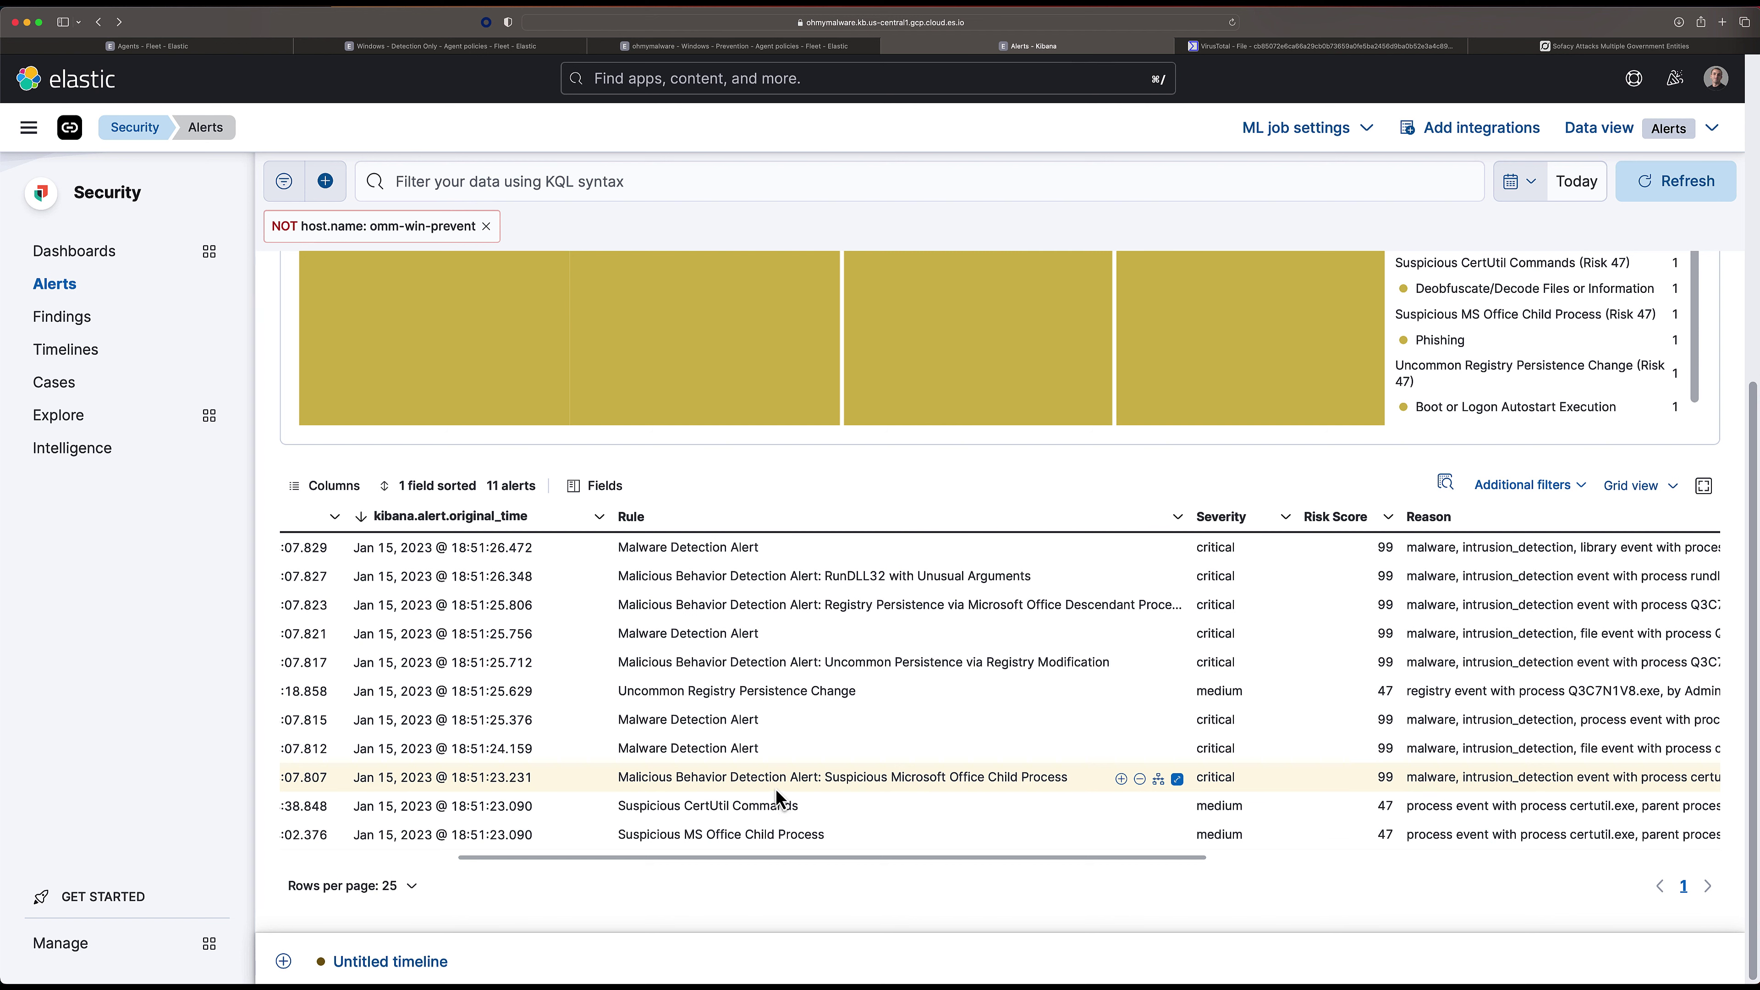
{"action": "scroll", "coordinate": [790, 804], "scroll_direction": "left", "scroll_amount": 5}
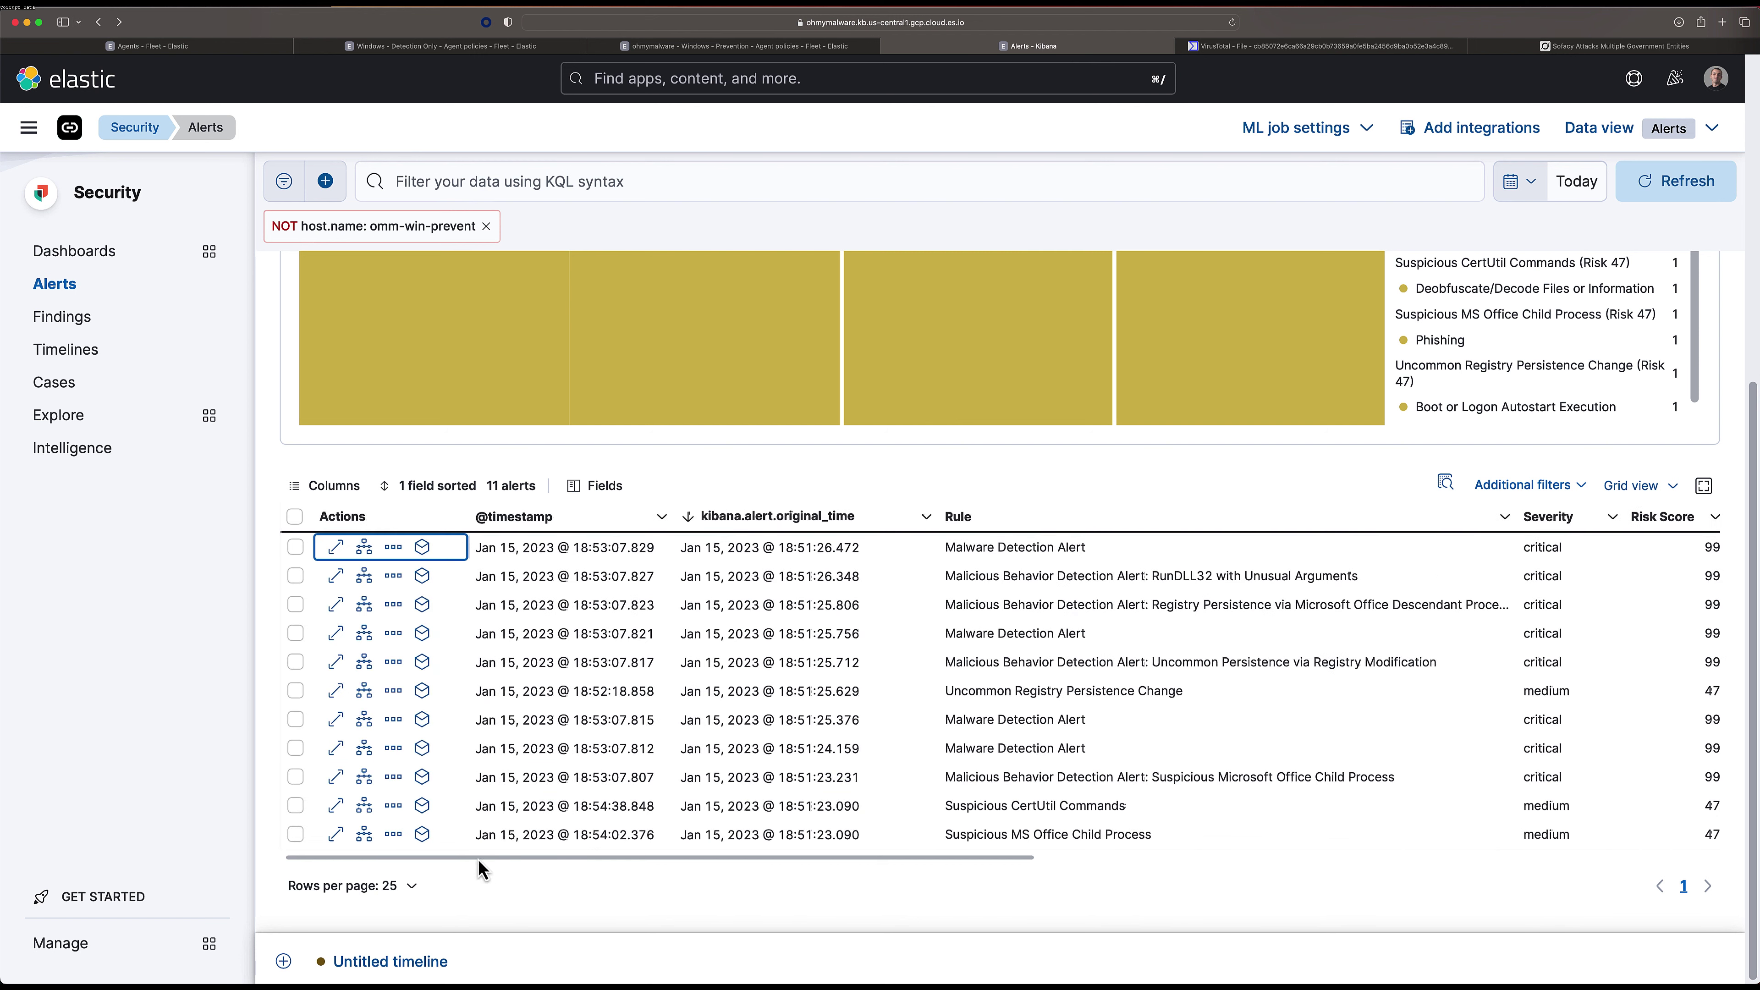
Analyze the process tree of the Suspicious MS Office Child Process alert, inspect the certutil.exe process details, and close the analyzer.
{"action": "left_click", "coordinate": [424, 837]}
{"action": "left_click", "coordinate": [423, 836]}
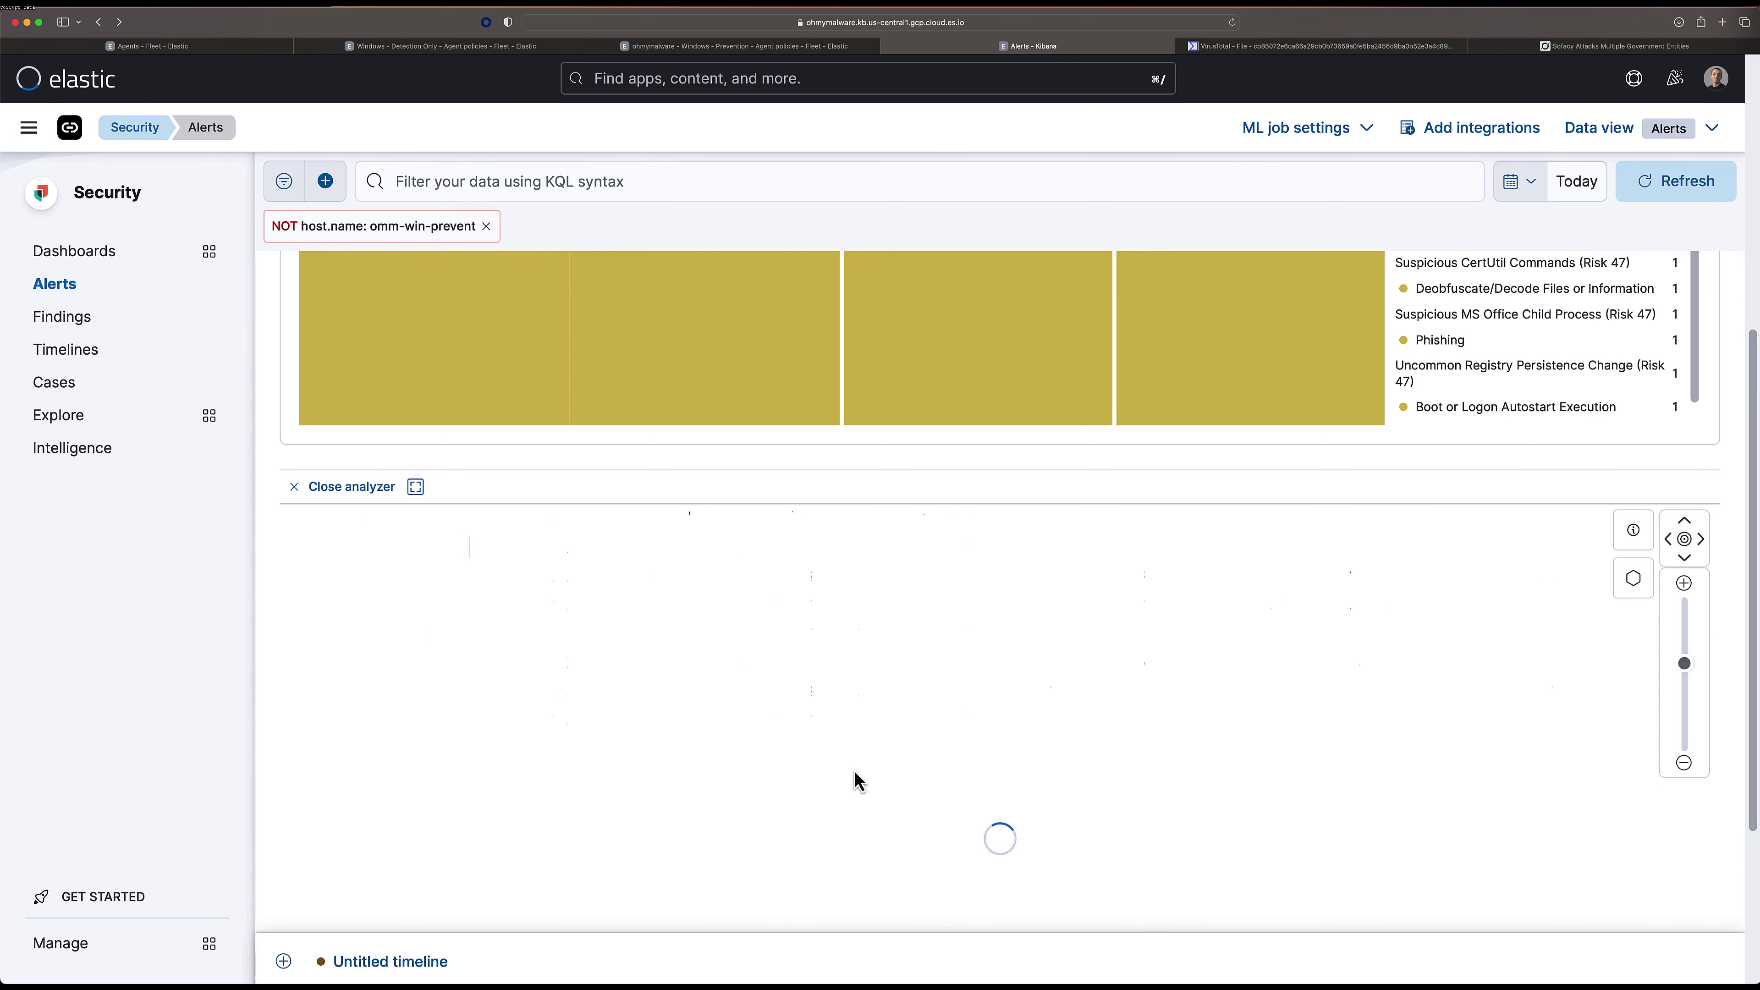
{"action": "scroll", "coordinate": [929, 758], "scroll_direction": "down", "scroll_amount": 2}
{"action": "scroll", "coordinate": [935, 755], "scroll_direction": "down", "scroll_amount": 1}
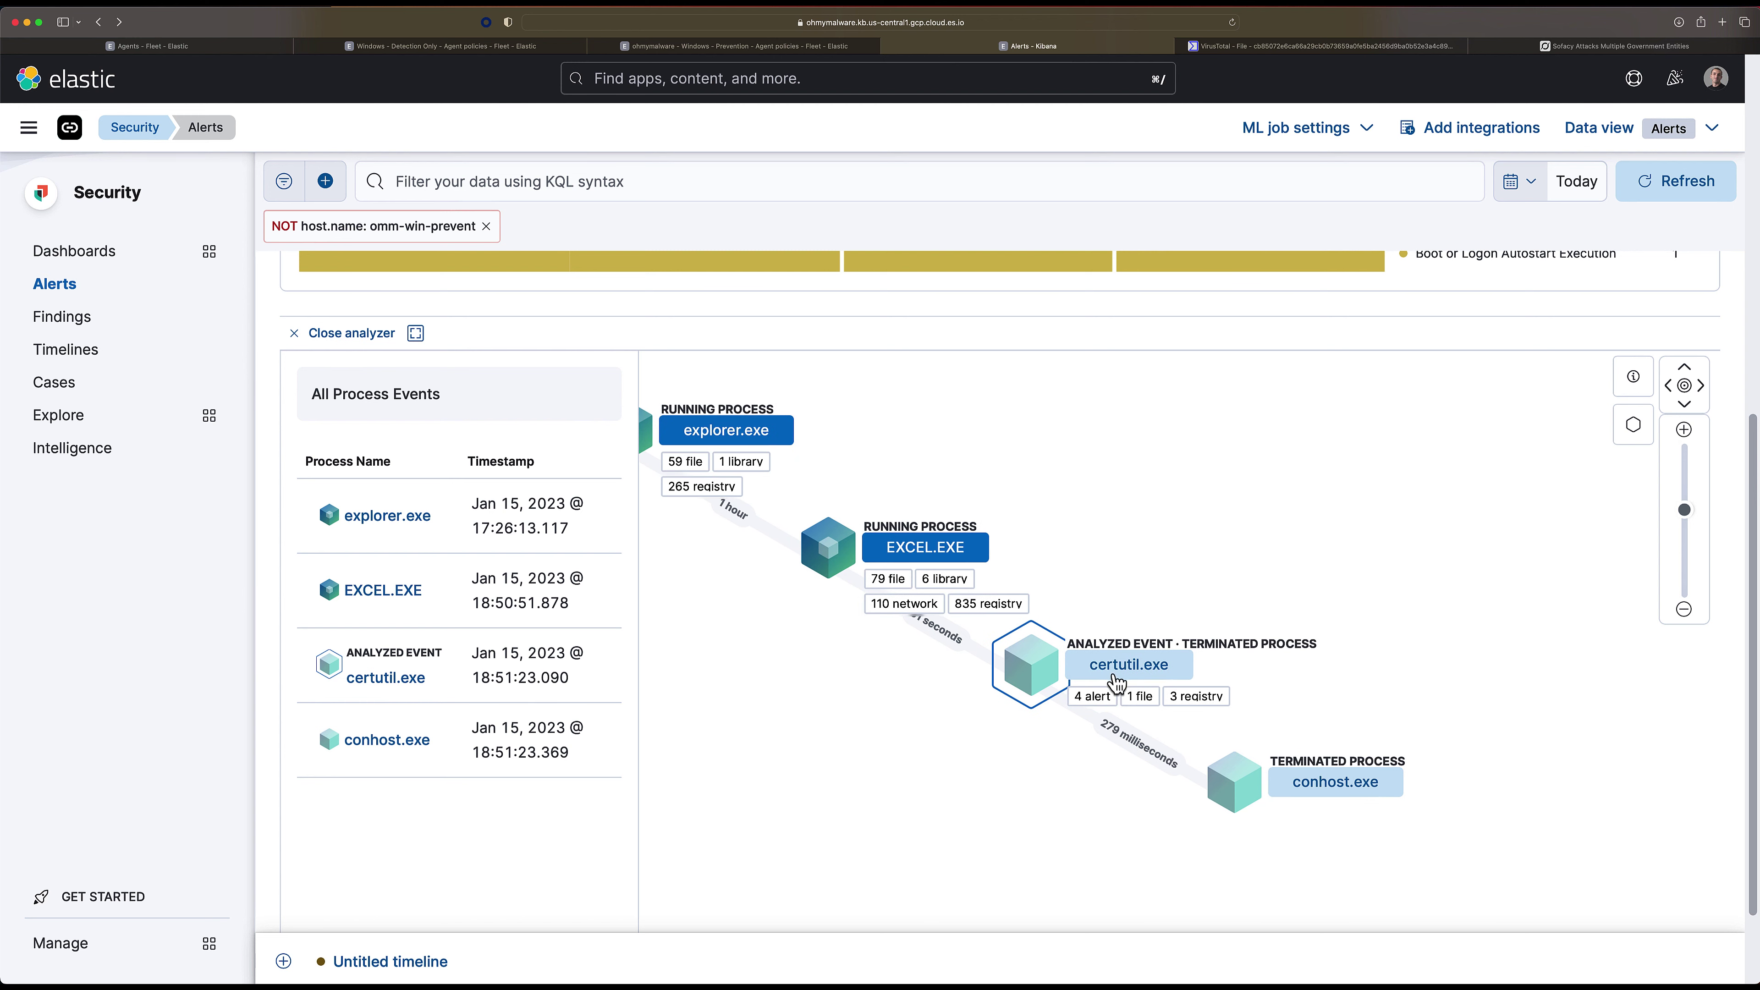
{"action": "left_click", "coordinate": [402, 687]}
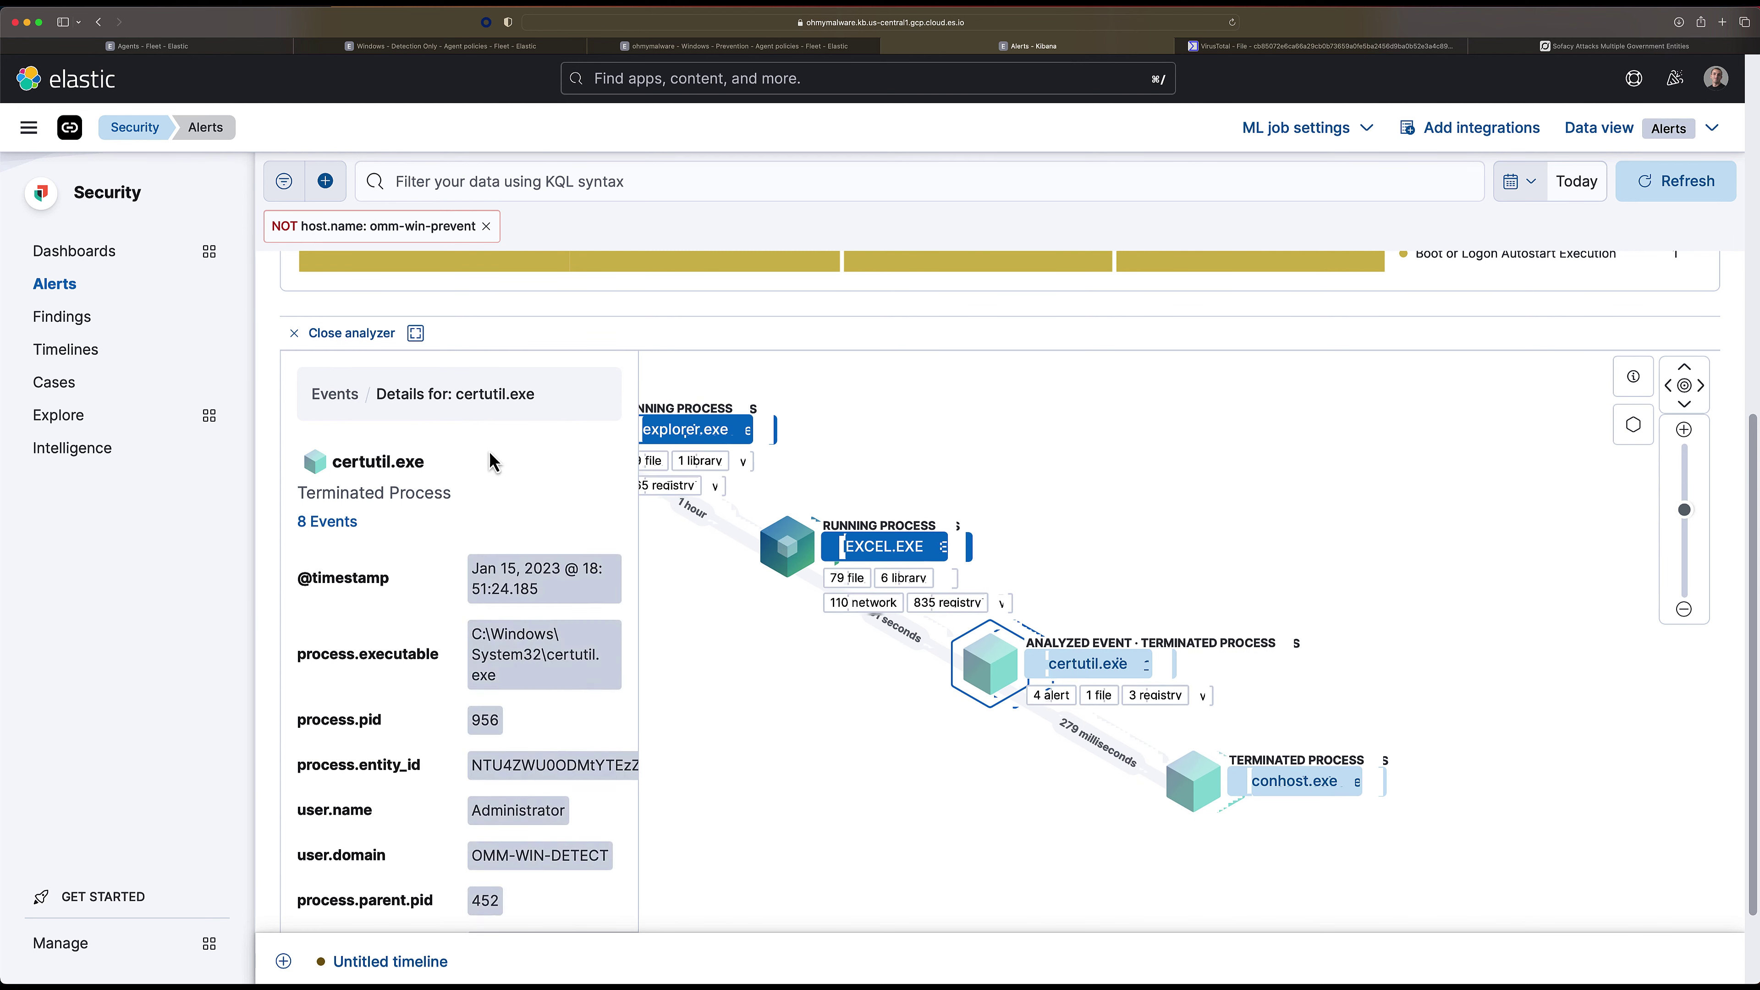
{"action": "left_click", "coordinate": [343, 341]}
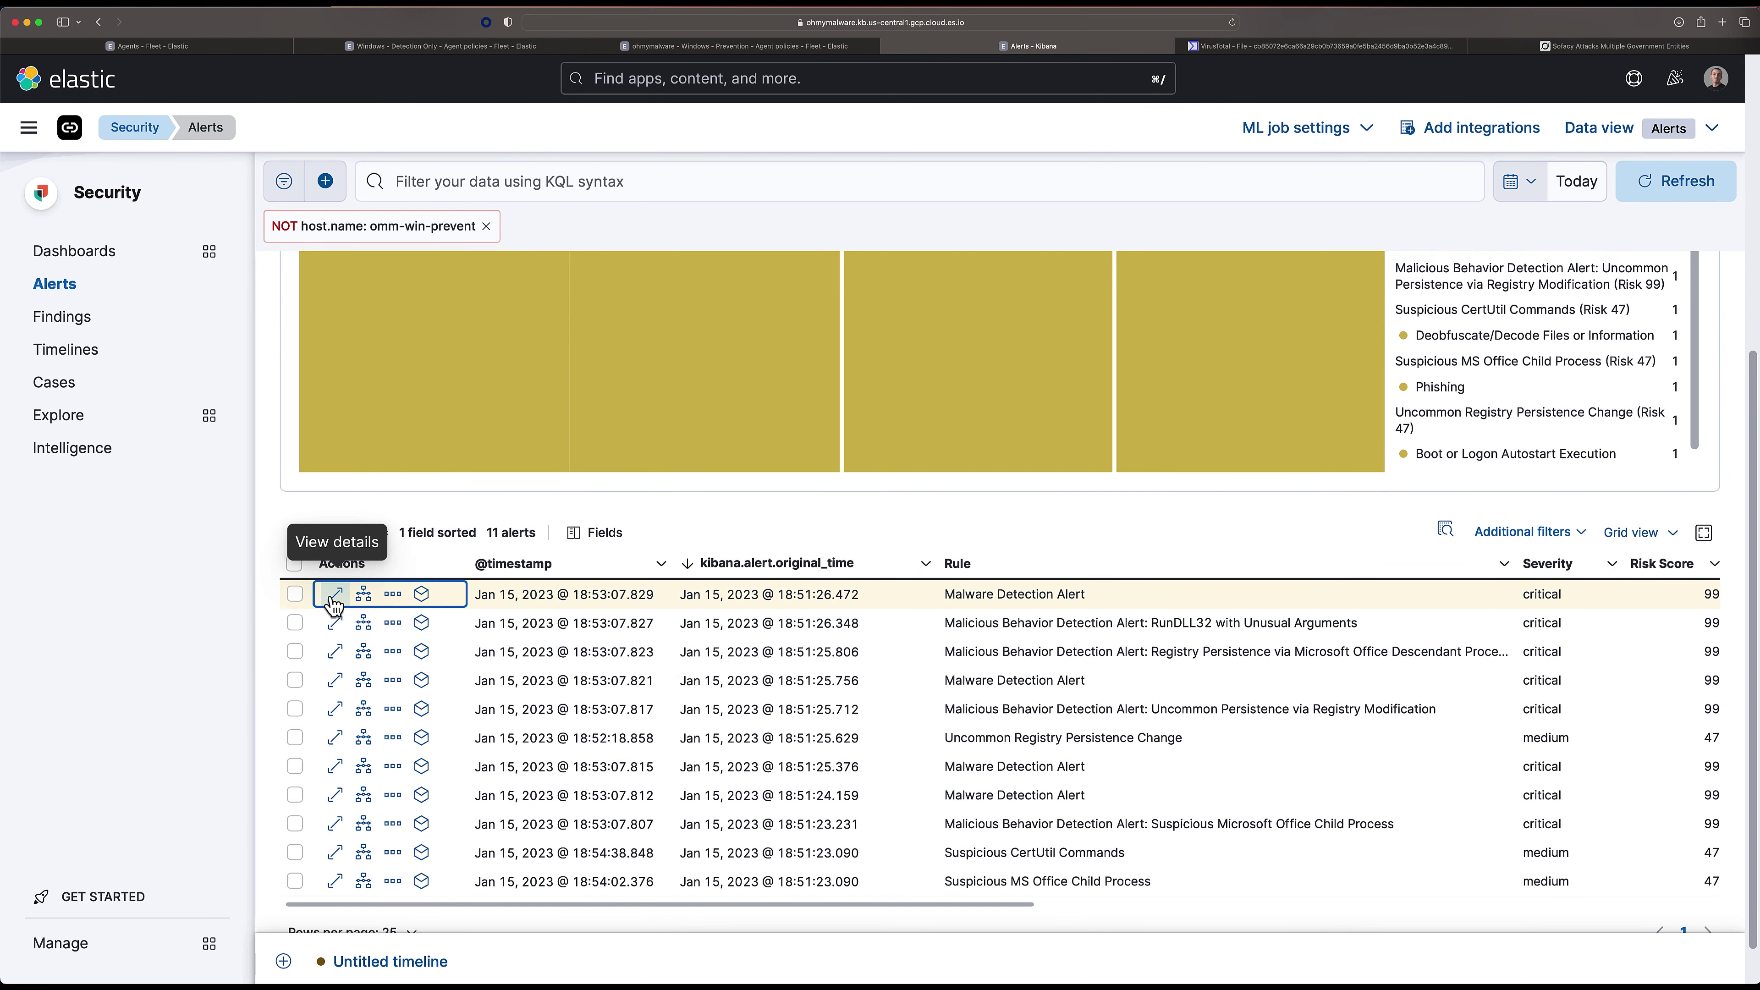
Open the Malware Detection Alert timestamped 18:53:07.829, review its related alerts by process ancestry, and close the alert details.
{"action": "left_click", "coordinate": [333, 599]}
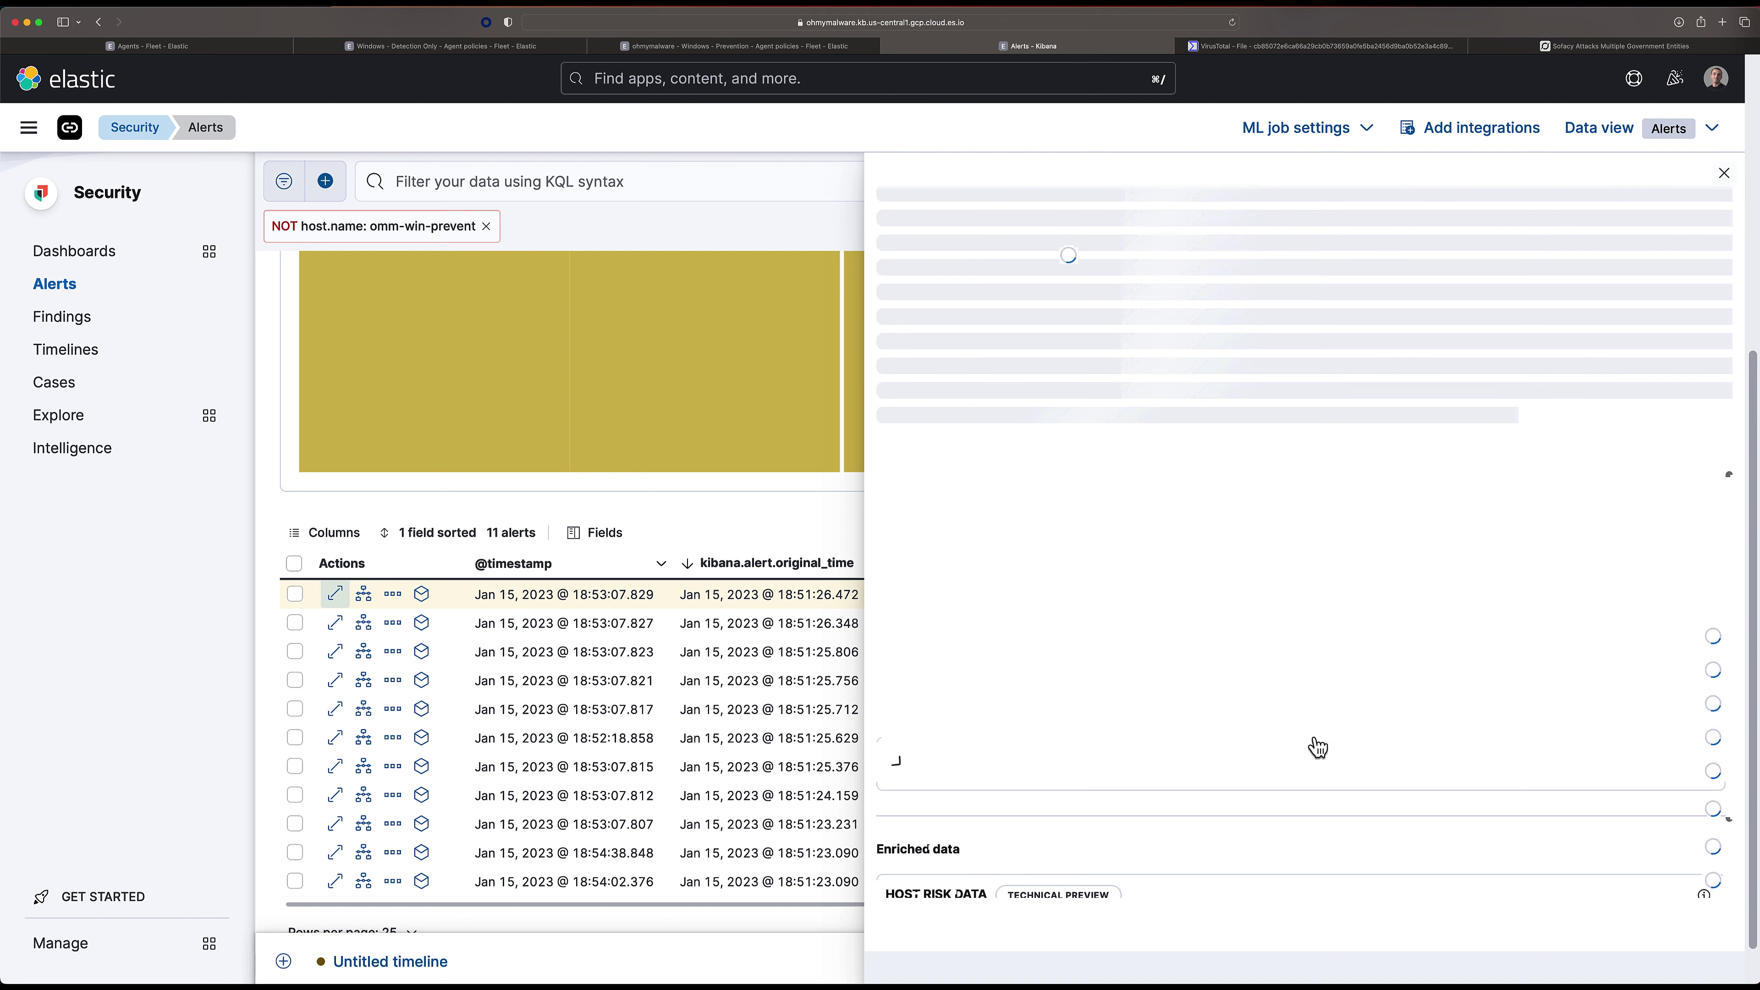
{"action": "scroll", "coordinate": [1070, 711], "scroll_direction": "down", "scroll_amount": 5}
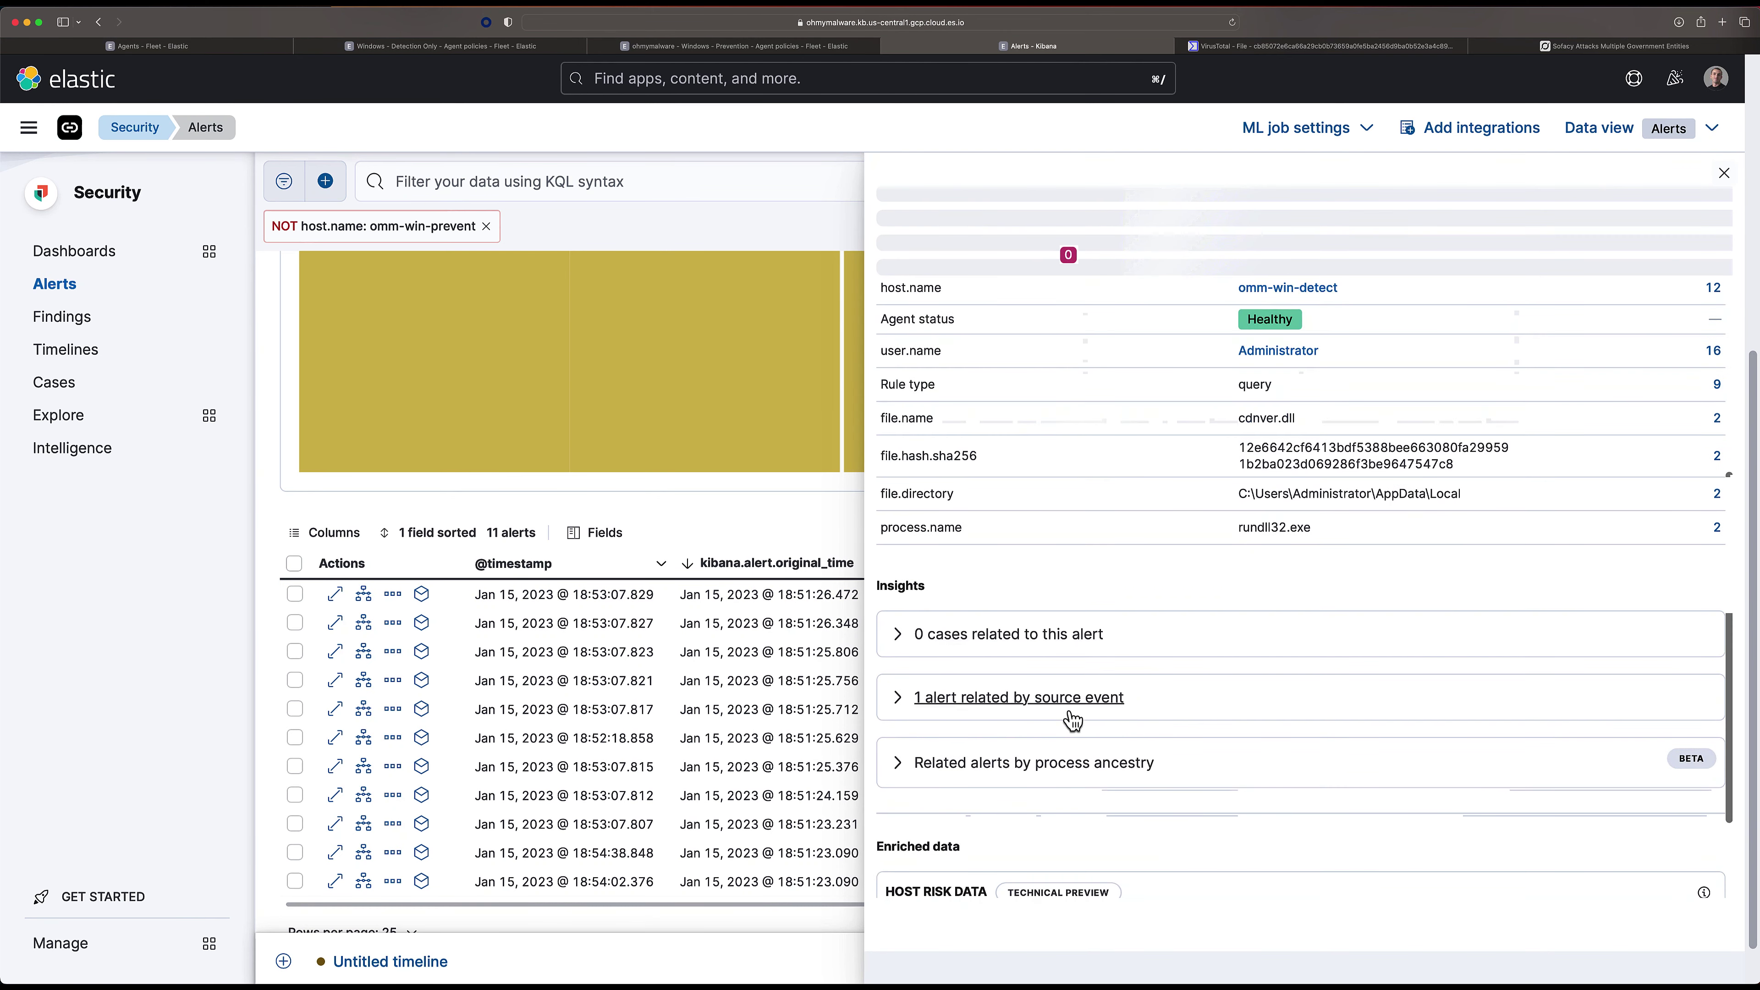
{"action": "left_click", "coordinate": [1060, 786]}
{"action": "scroll", "coordinate": [1148, 742], "scroll_direction": "down", "scroll_amount": 5}
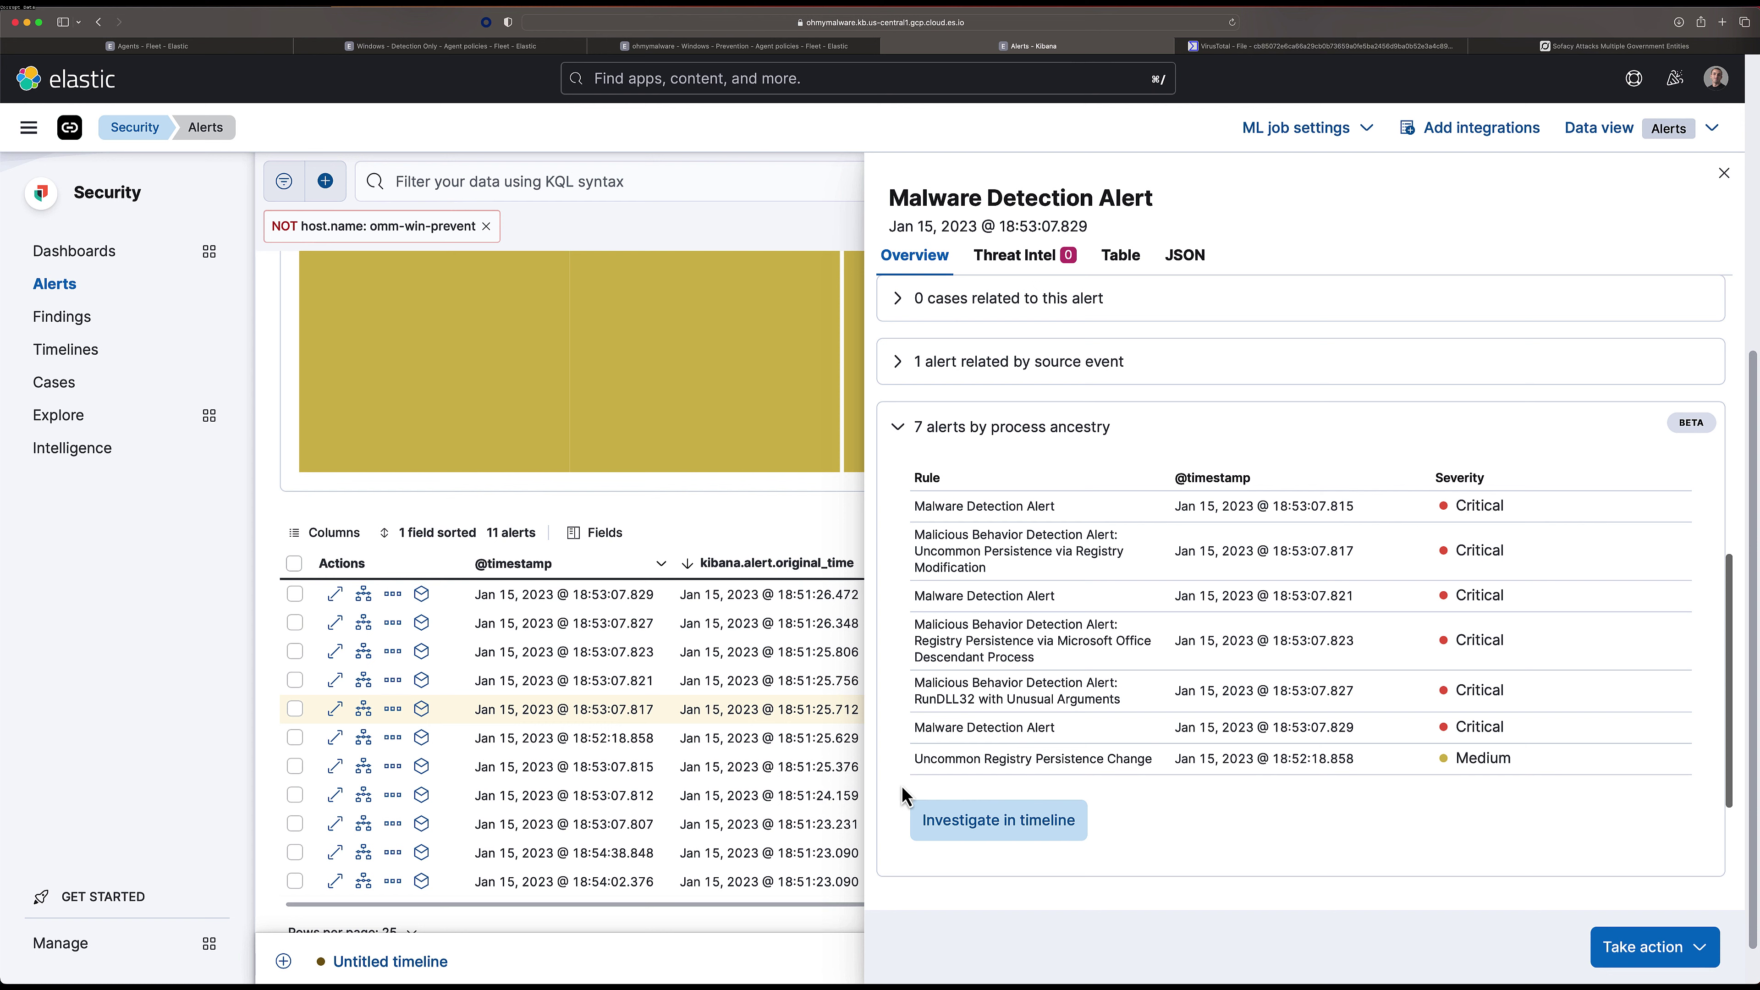
{"action": "scroll", "coordinate": [1053, 583], "scroll_direction": "down", "scroll_amount": 5}
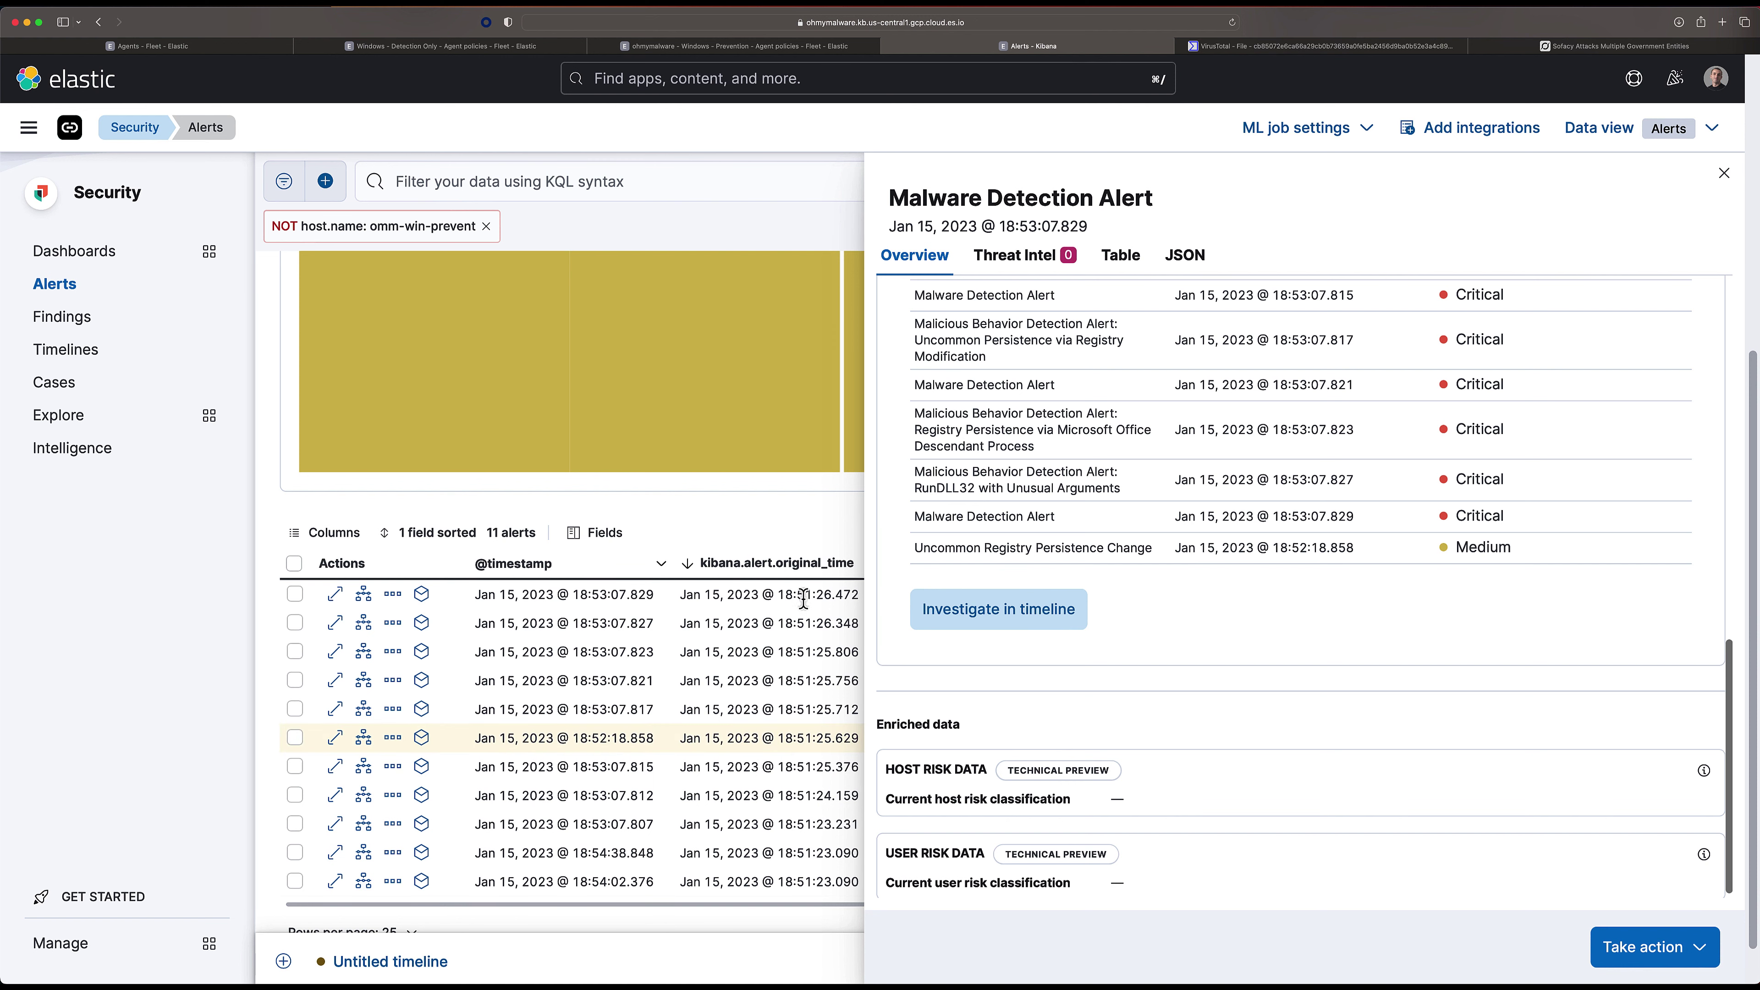
{"action": "scroll", "coordinate": [1102, 552], "scroll_direction": "up", "scroll_amount": 2}
{"action": "scroll", "coordinate": [1109, 554], "scroll_direction": "up", "scroll_amount": 2}
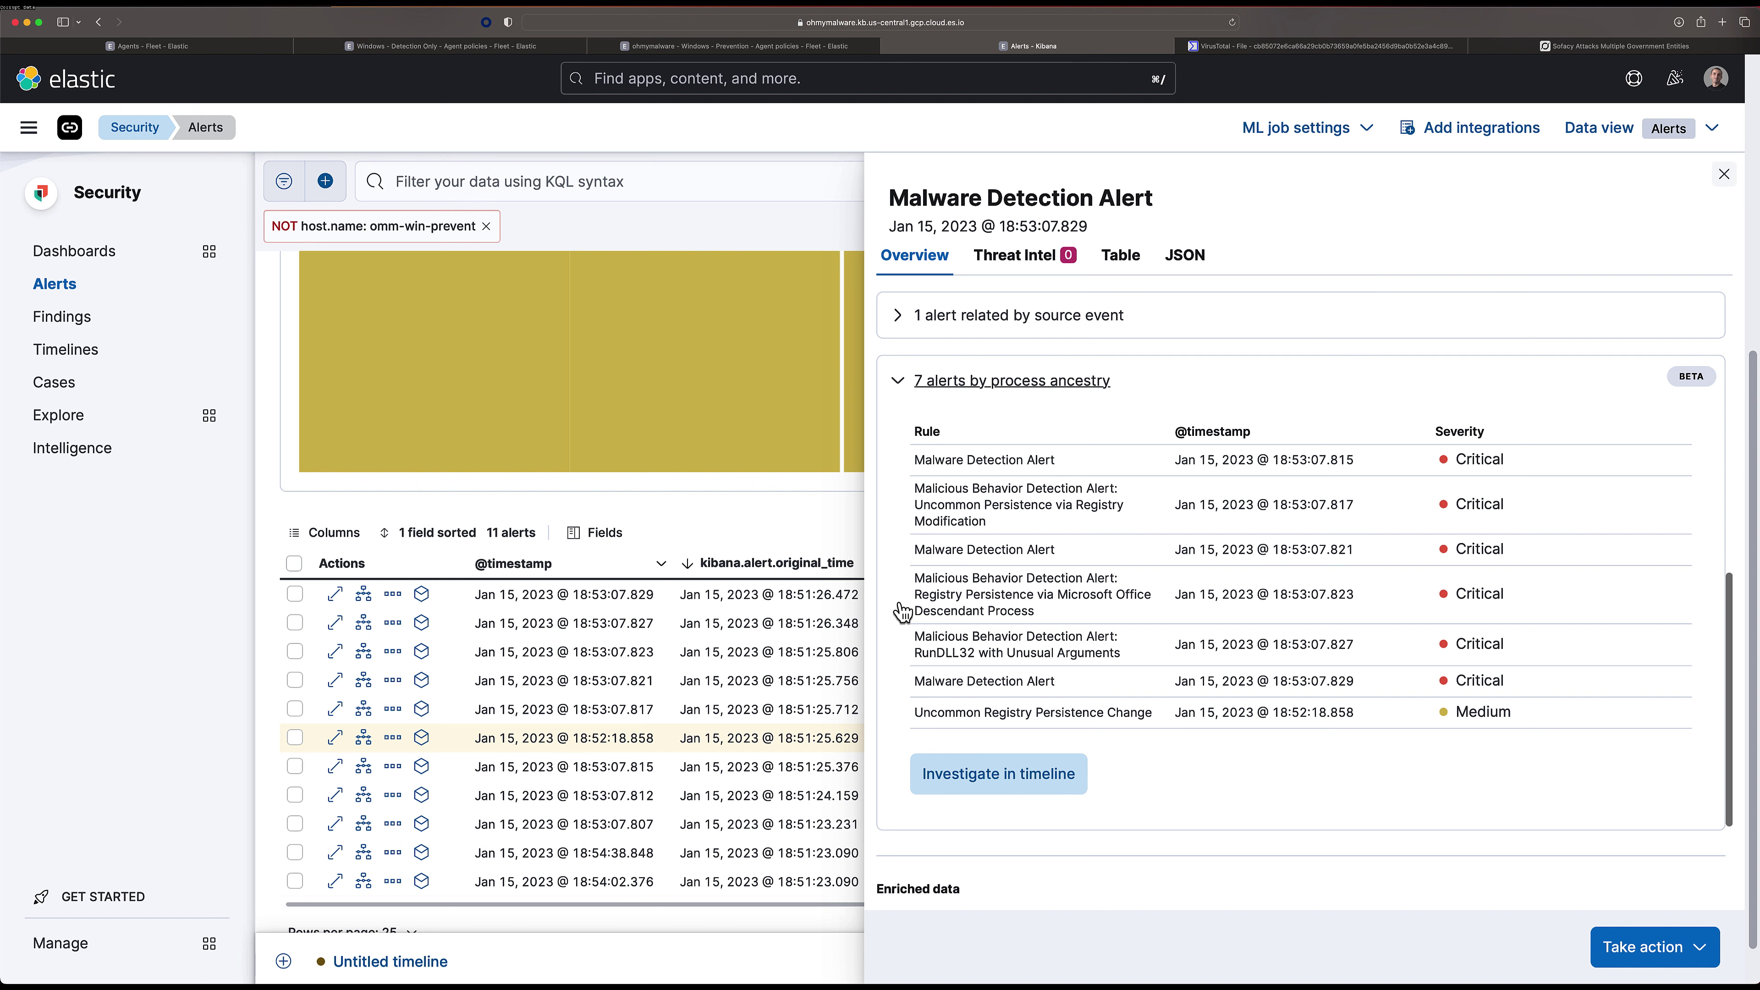
{"action": "key", "text": "Escape"}
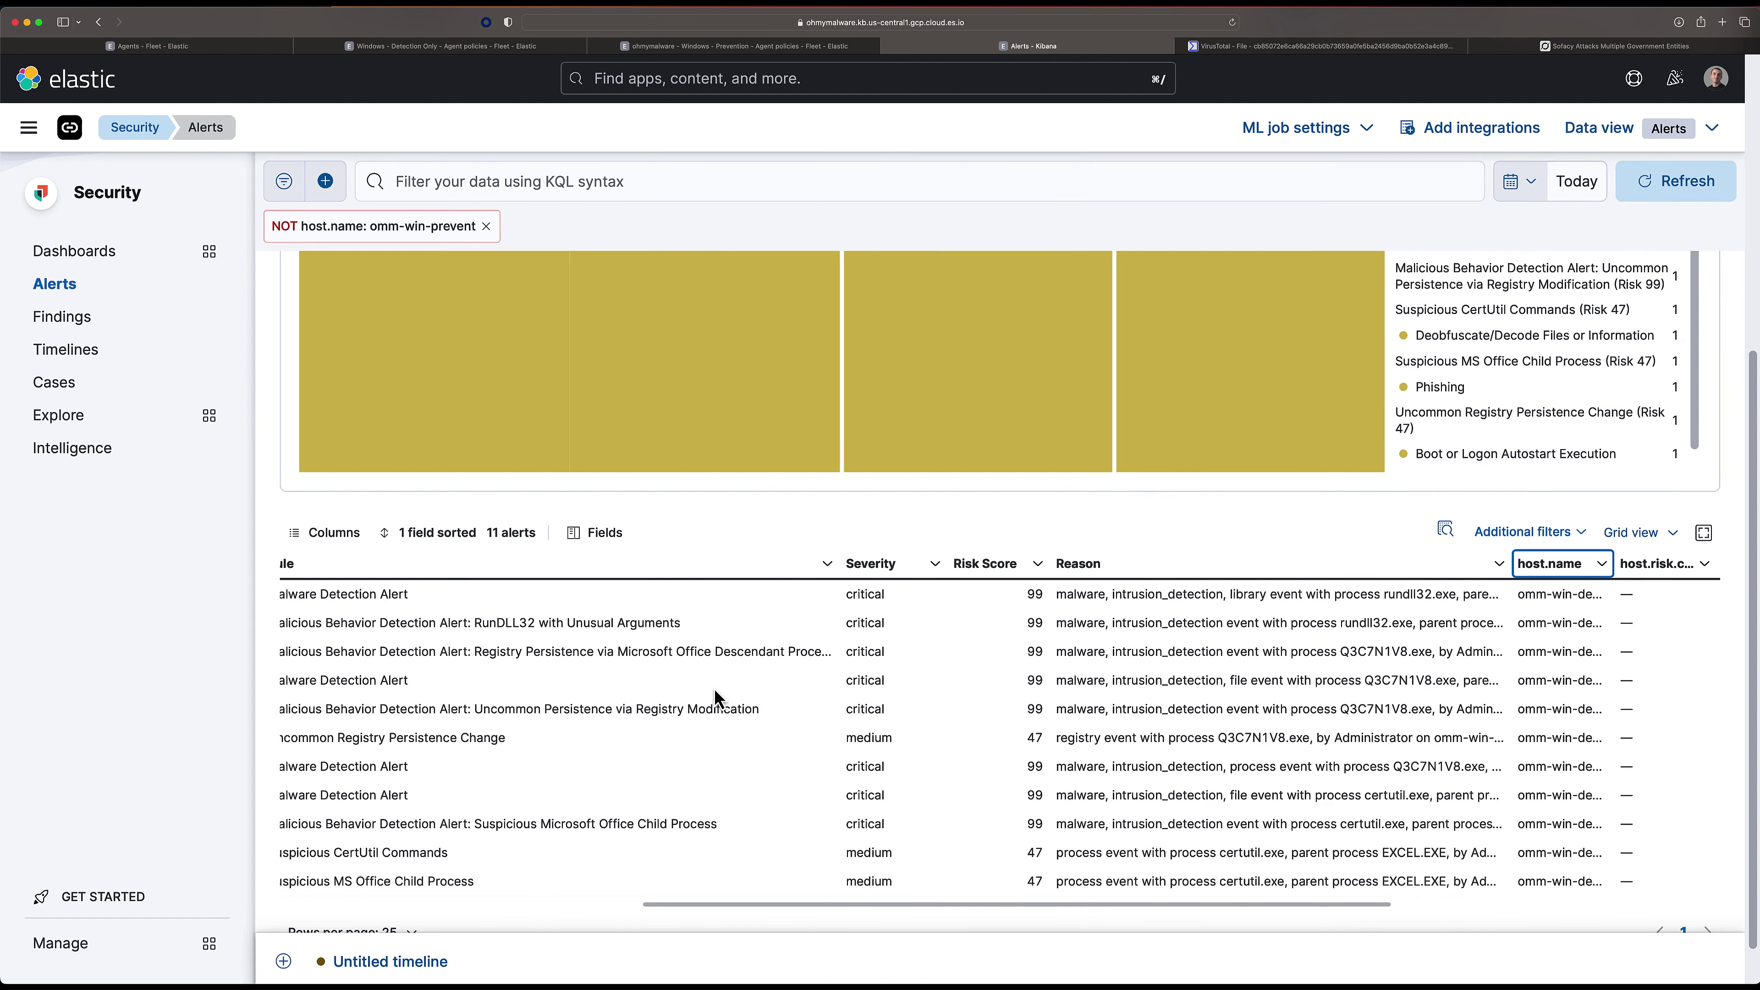
Look across the alert table's columns, view the certutil.exe process tree in the analyzer again, and close the analyzer.
{"action": "scroll", "coordinate": [727, 690], "scroll_direction": "left", "scroll_amount": 5}
{"action": "scroll", "coordinate": [776, 694], "scroll_direction": "right", "scroll_amount": 2}
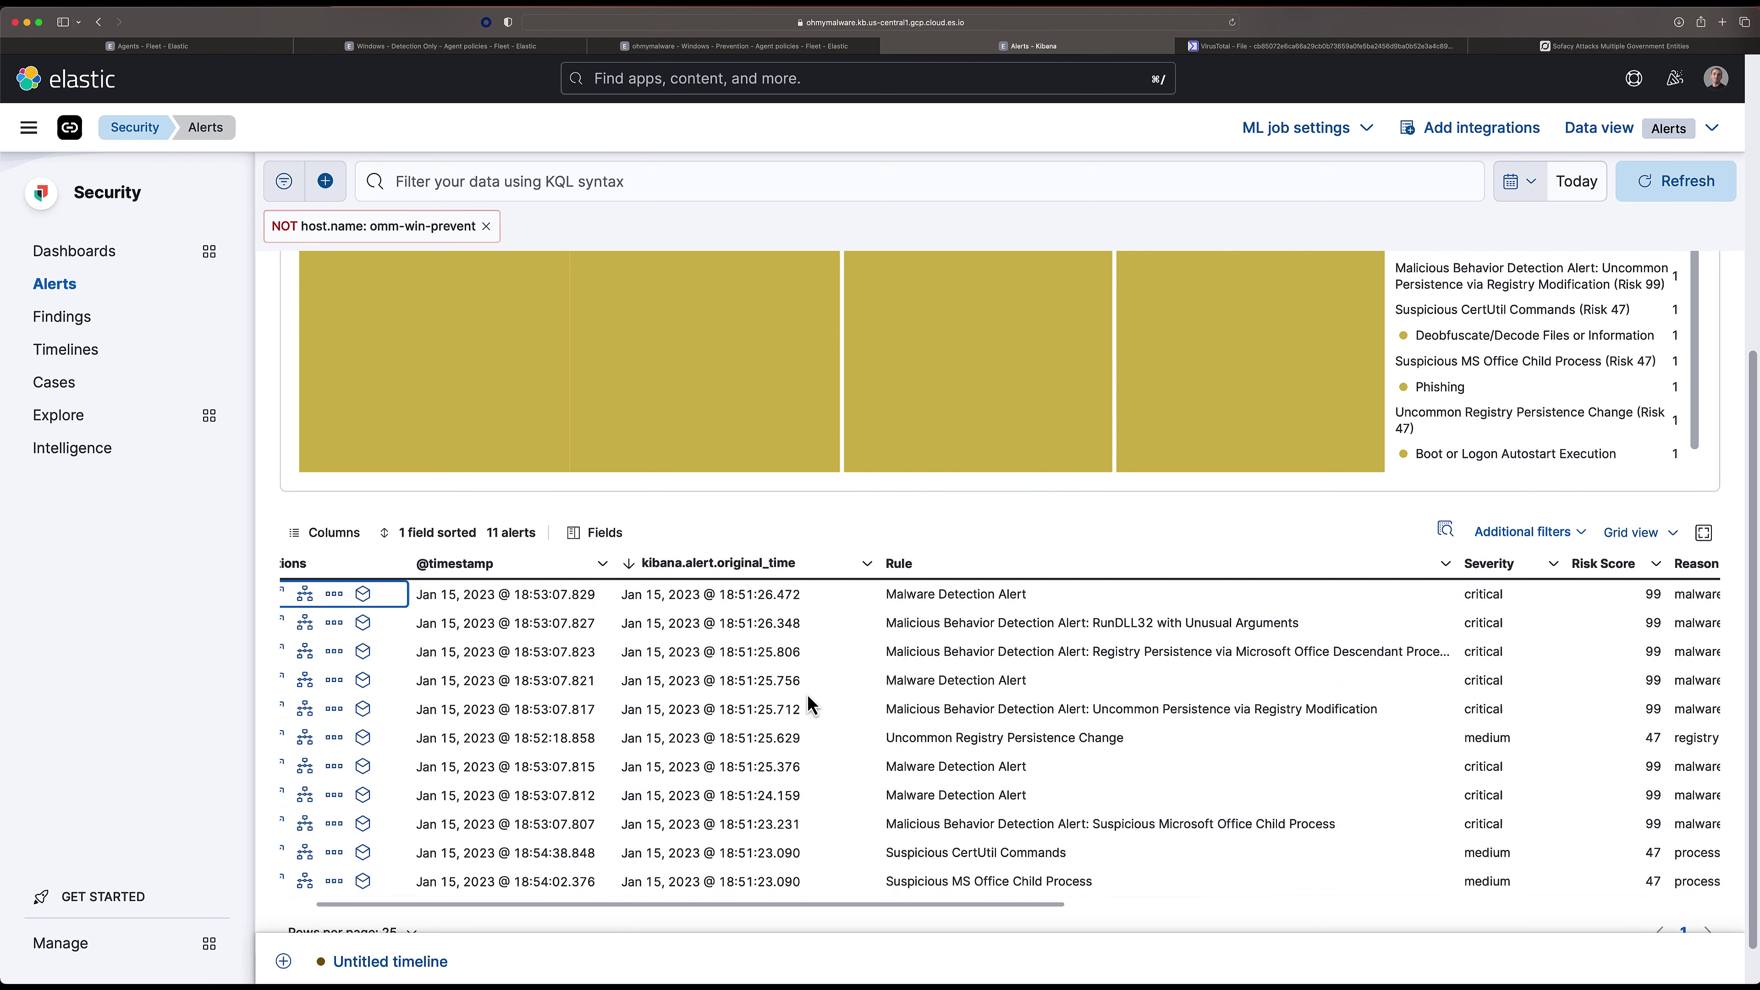
{"action": "scroll", "coordinate": [909, 699], "scroll_direction": "down", "scroll_amount": 2}
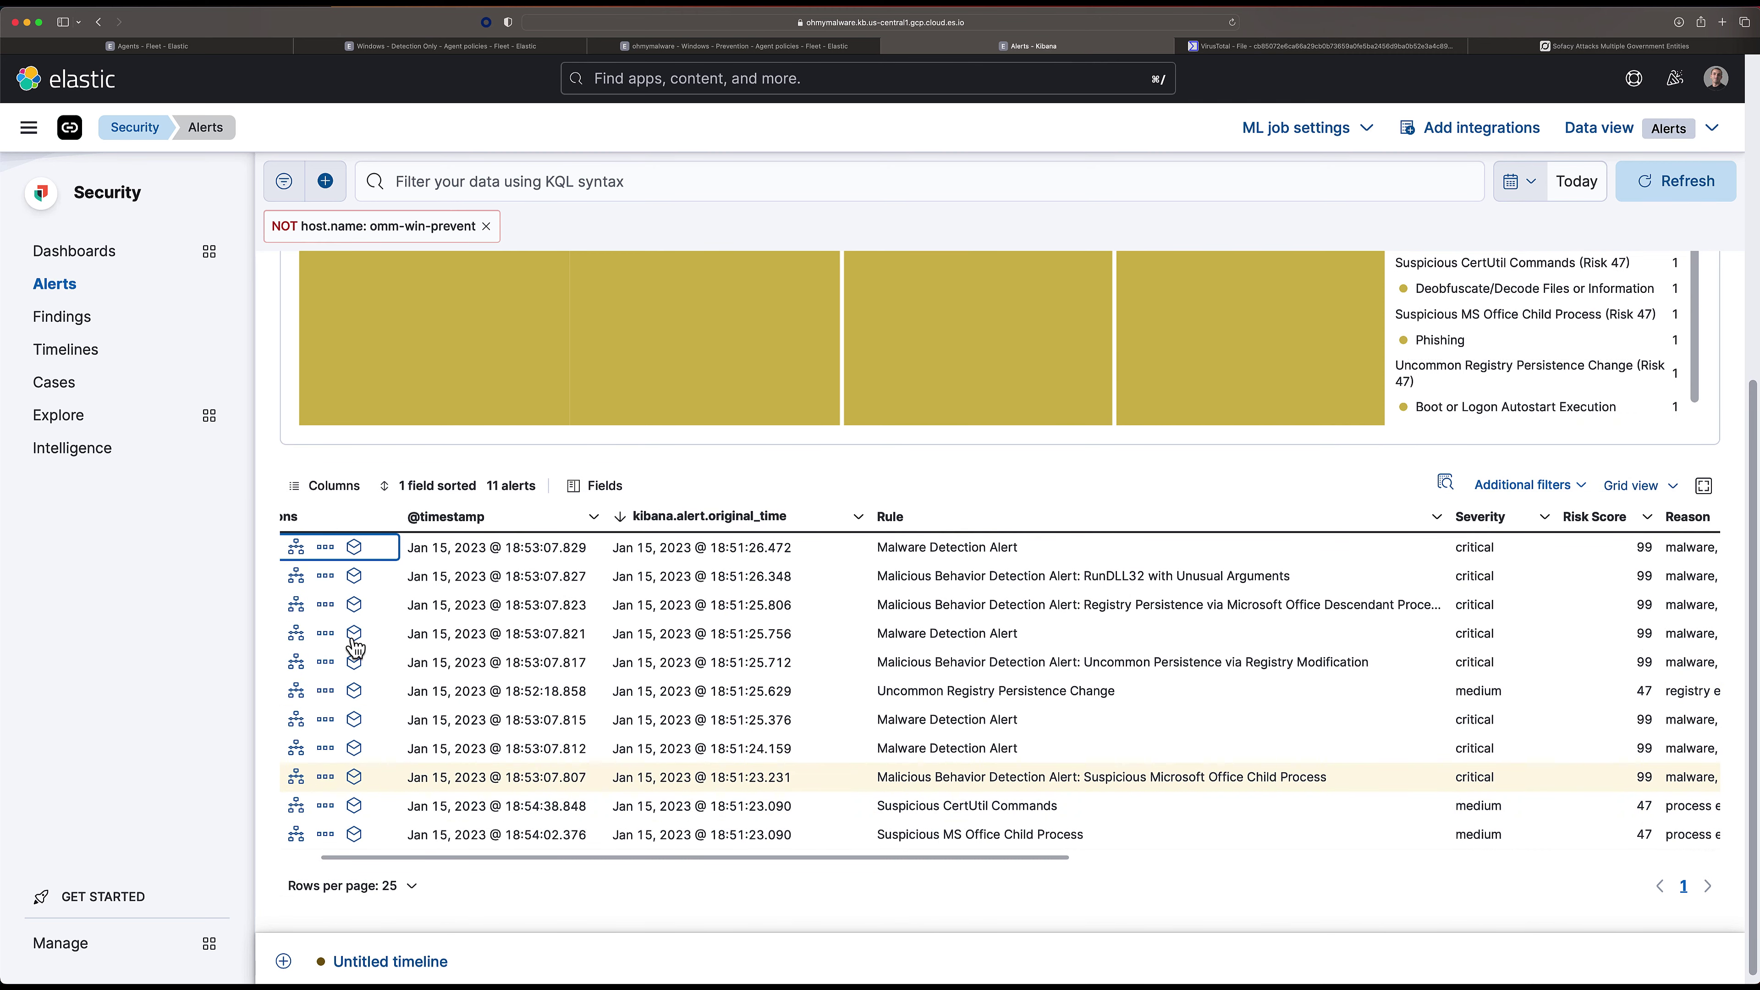
{"action": "scroll", "coordinate": [352, 639], "scroll_direction": "left", "scroll_amount": 1}
{"action": "scroll", "coordinate": [352, 639], "scroll_direction": "right", "scroll_amount": 15}
{"action": "scroll", "coordinate": [409, 641], "scroll_direction": "left", "scroll_amount": 15}
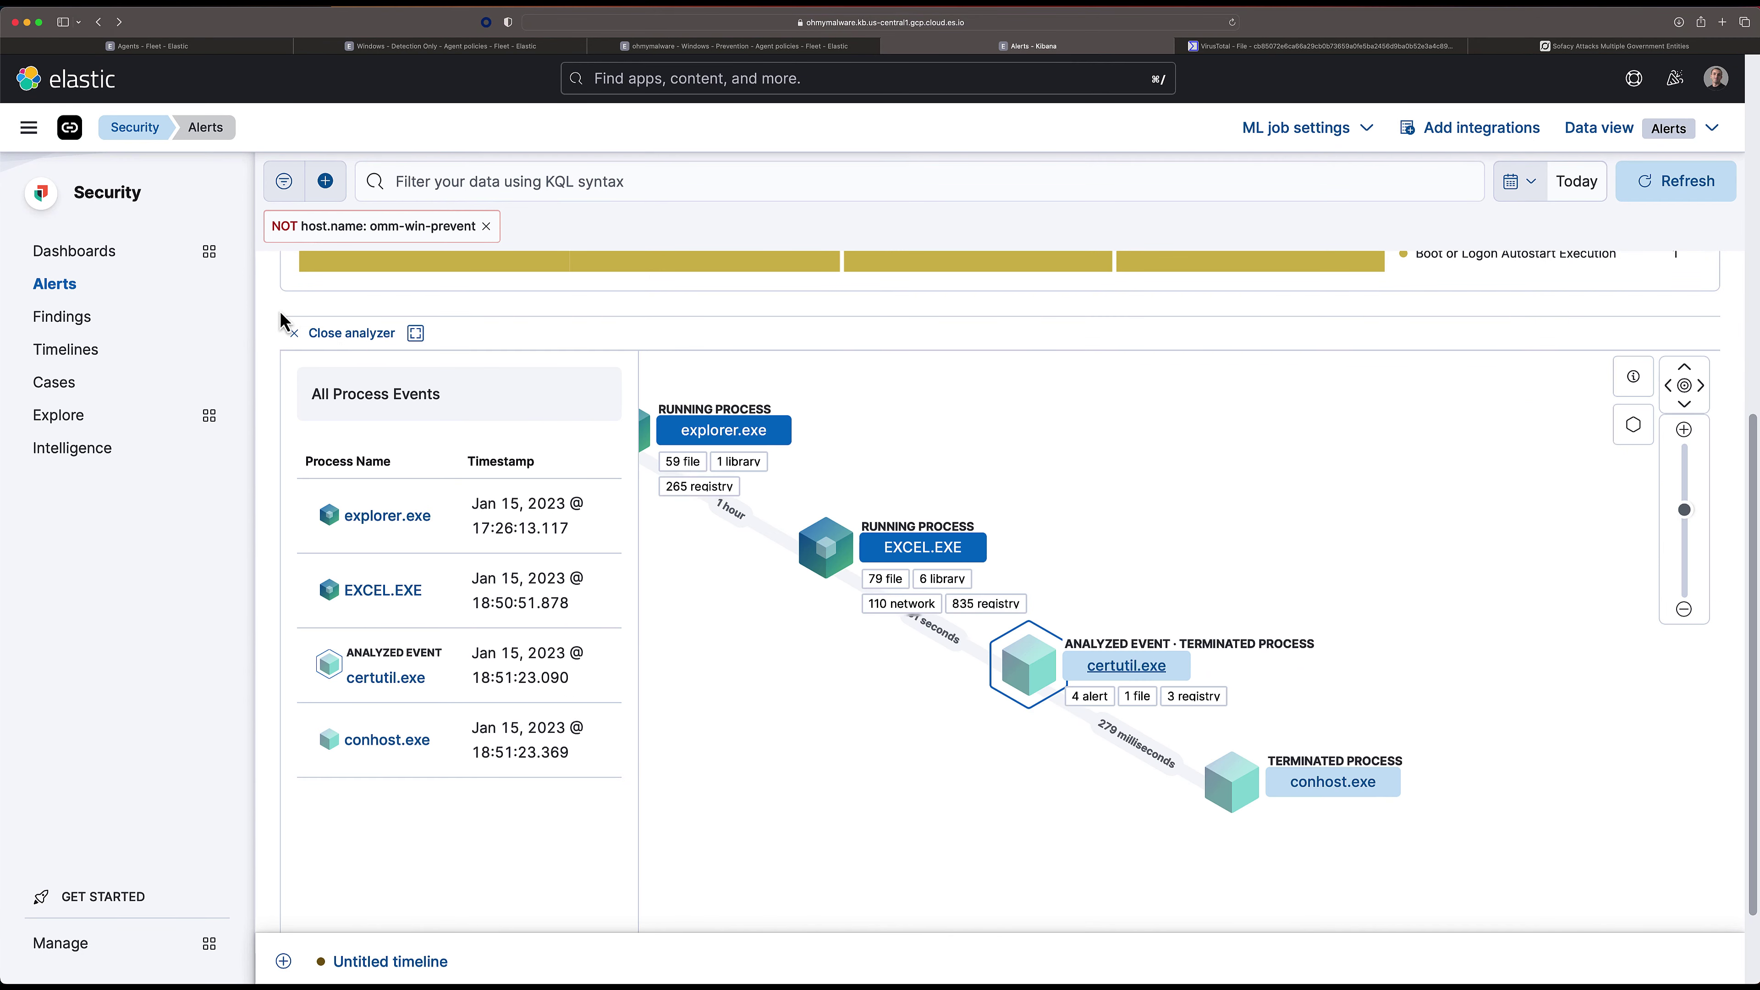
{"action": "left_click", "coordinate": [353, 334]}
Analyze the Malware Detection Alert timestamped 18:53:07.821 and examine the process chain from EXCEL.EXE through Q3C7N1V8.exe to rundll32.exe.
{"action": "scroll", "coordinate": [766, 696], "scroll_direction": "left", "scroll_amount": 15}
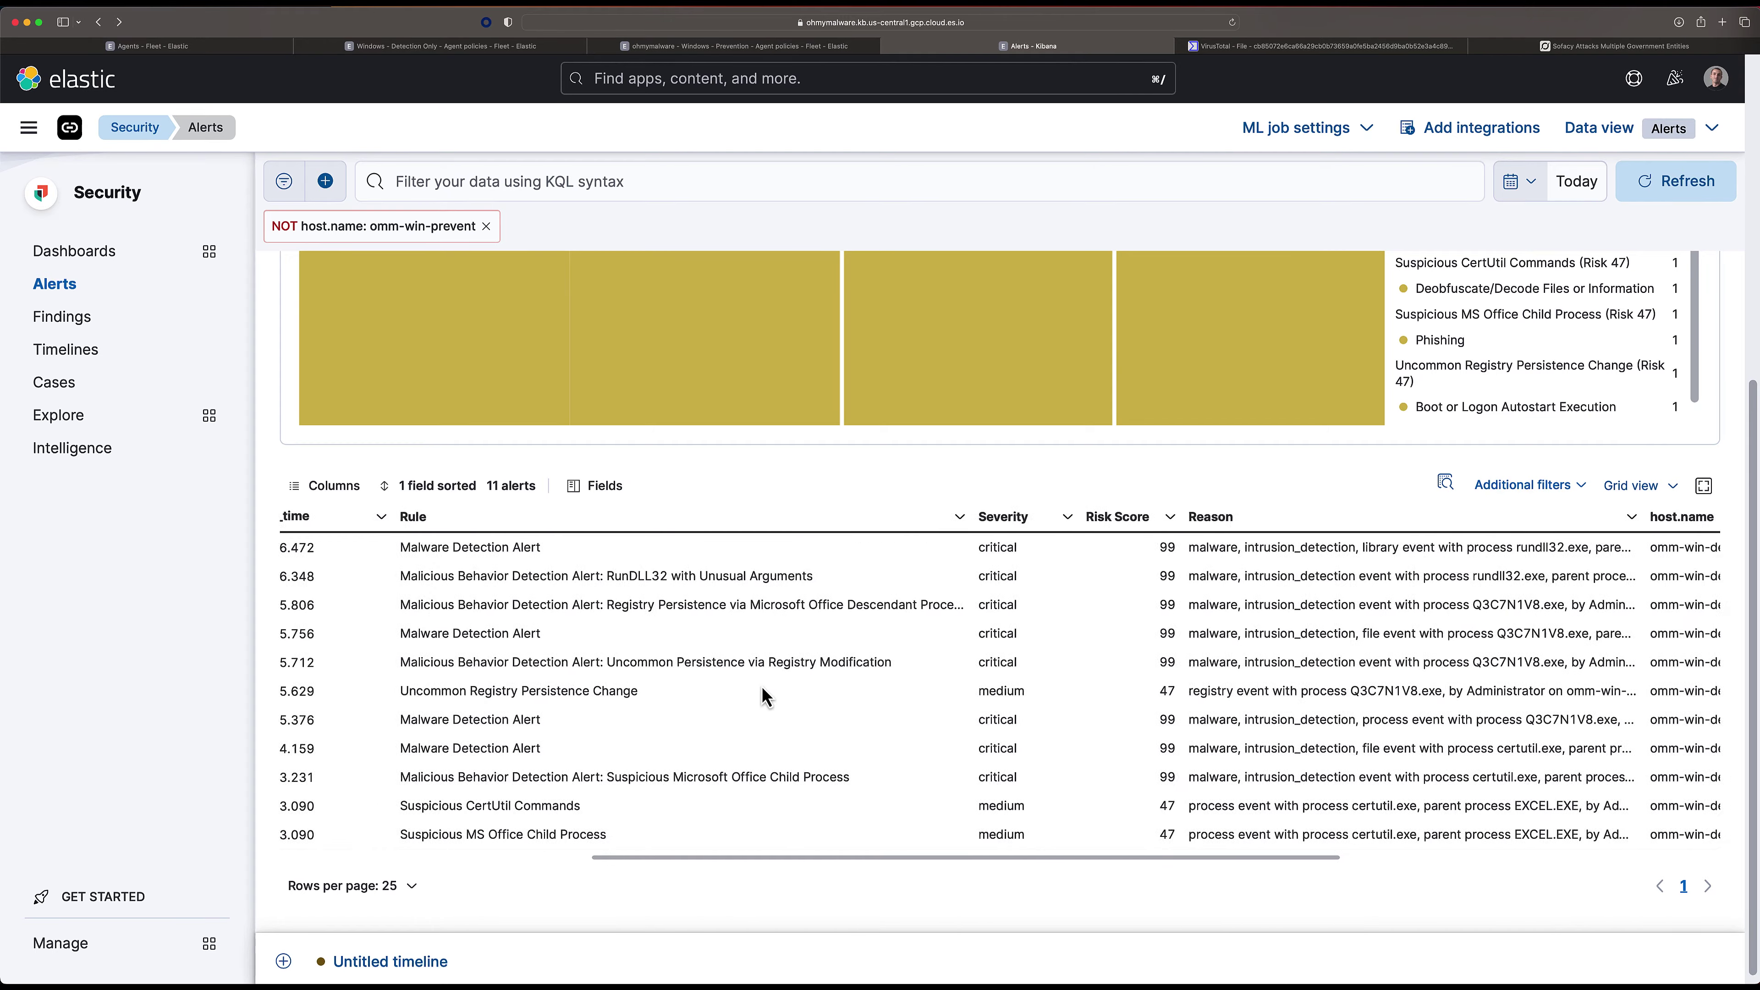
{"action": "scroll", "coordinate": [766, 695], "scroll_direction": "left", "scroll_amount": 2}
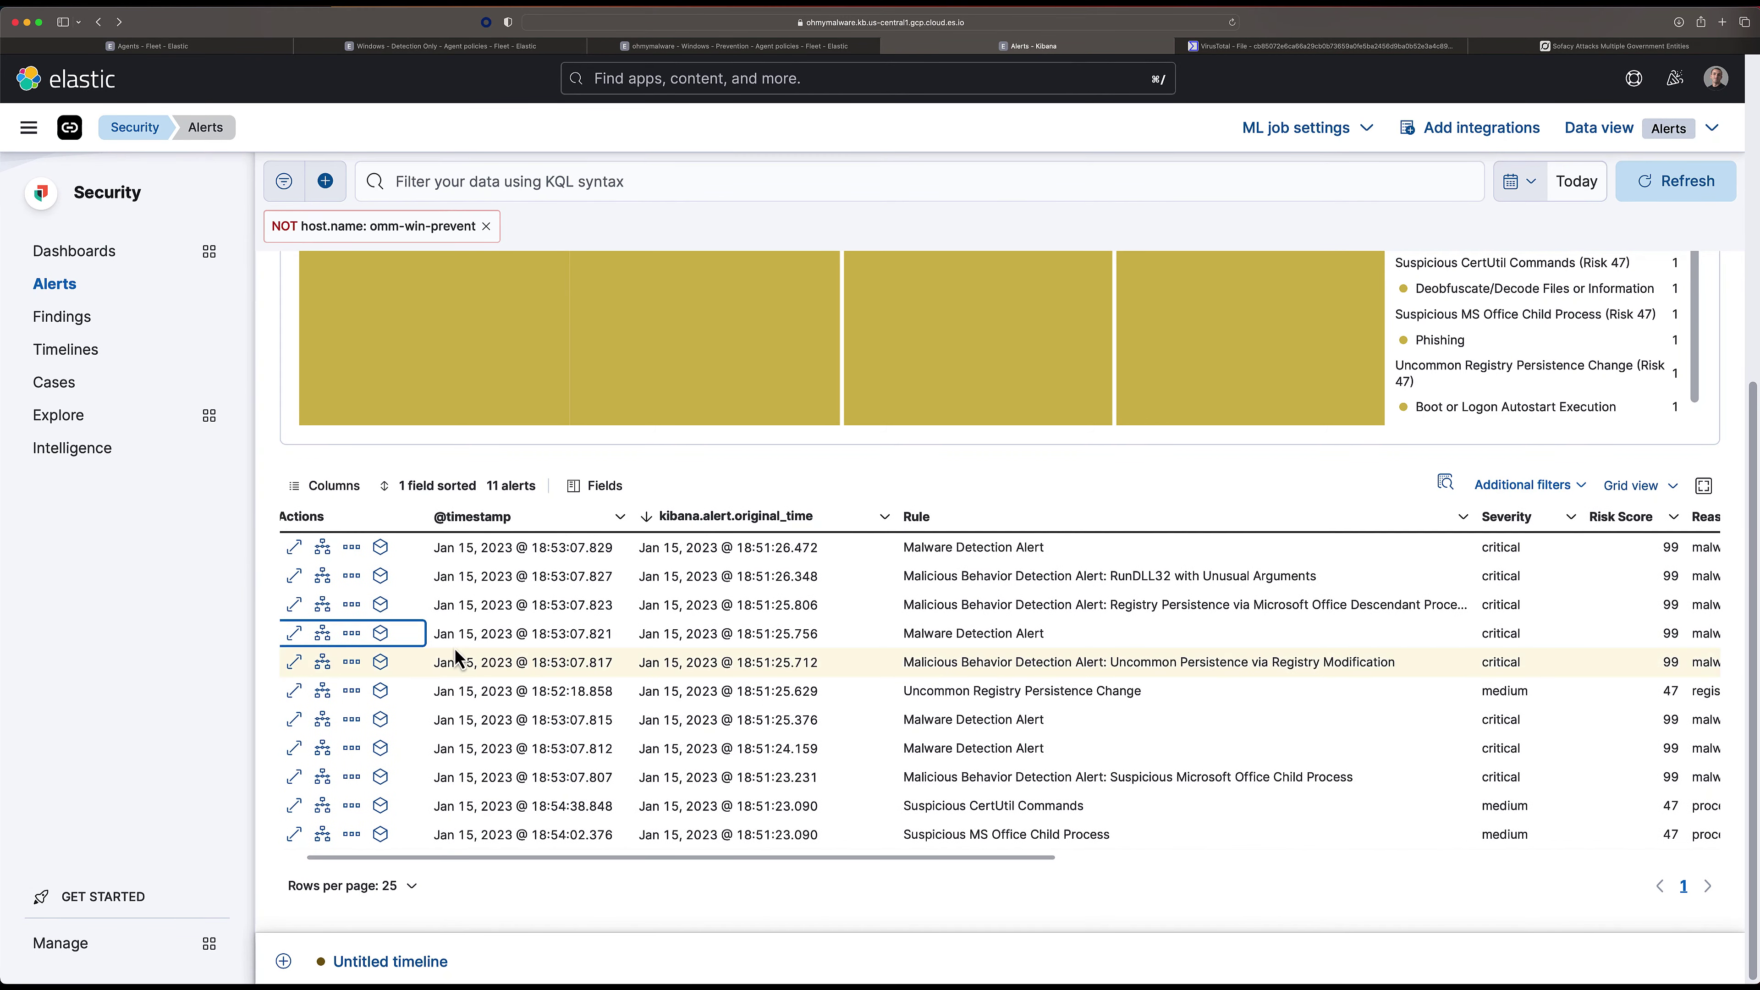
{"action": "left_click", "coordinate": [381, 634]}
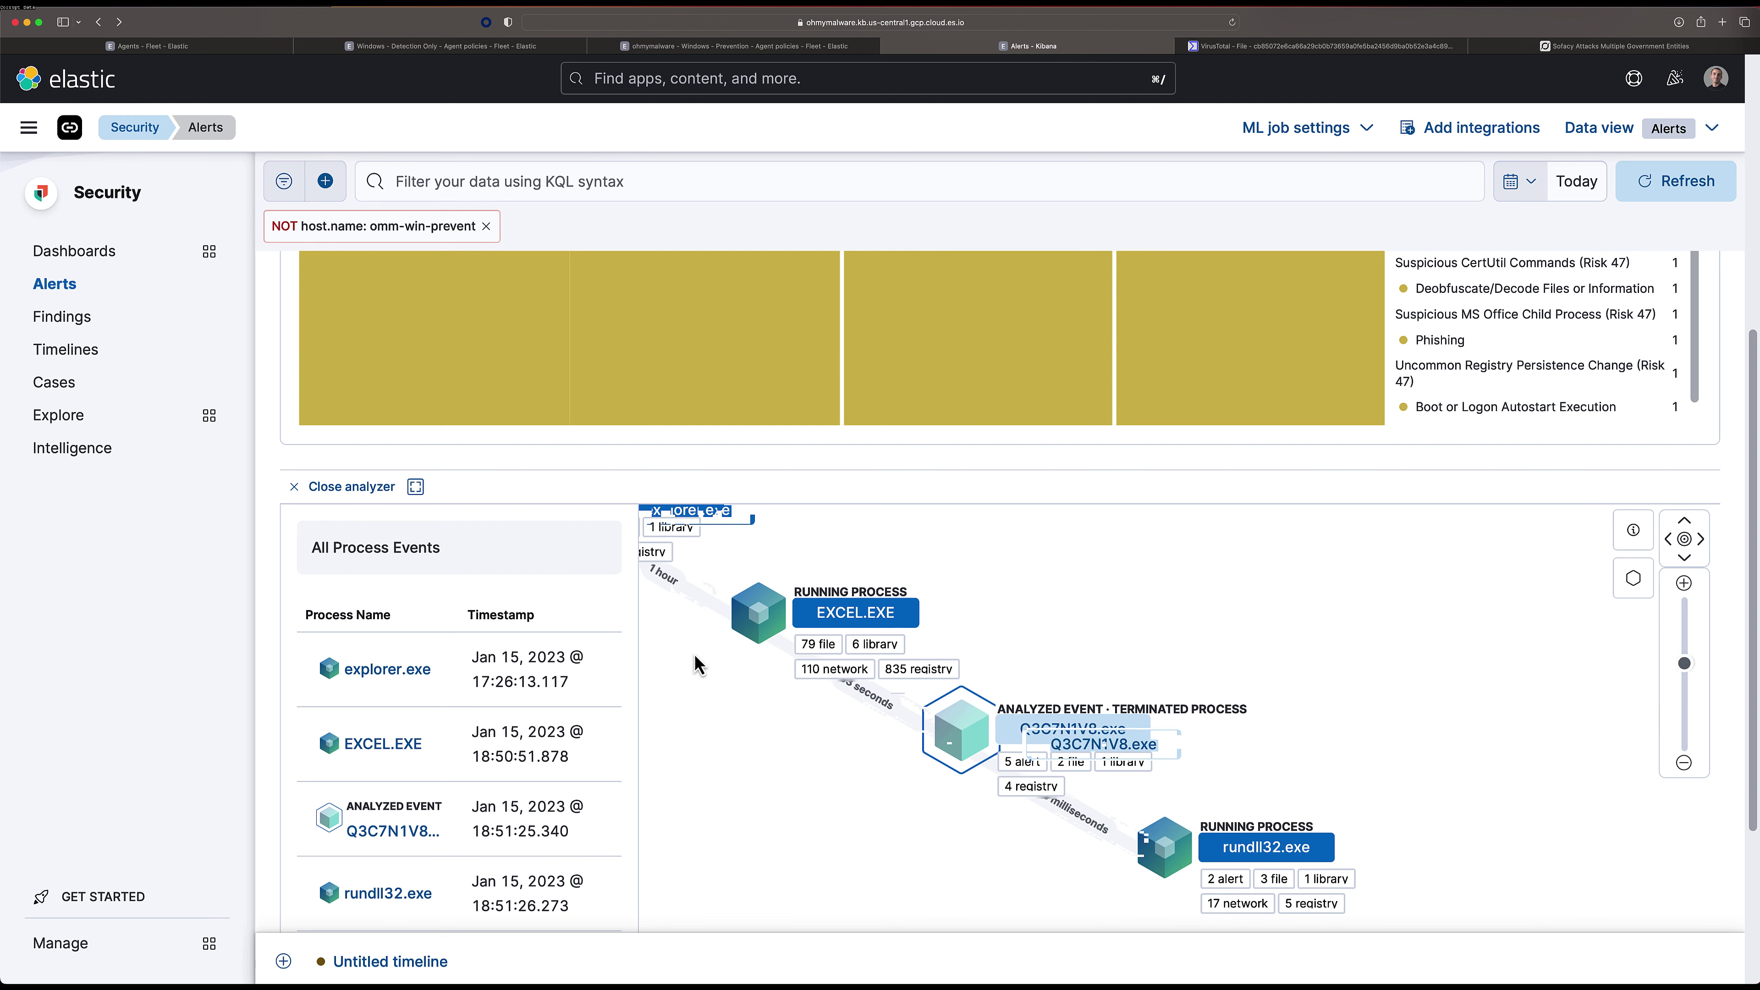
{"action": "mouse_move", "coordinate": [816, 718]}
{"action": "left_mouse_down"}
{"action": "mouse_move", "coordinate": [778, 683]}
{"action": "mouse_move", "coordinate": [944, 778]}
{"action": "mouse_move", "coordinate": [840, 696]}
{"action": "left_mouse_up"}
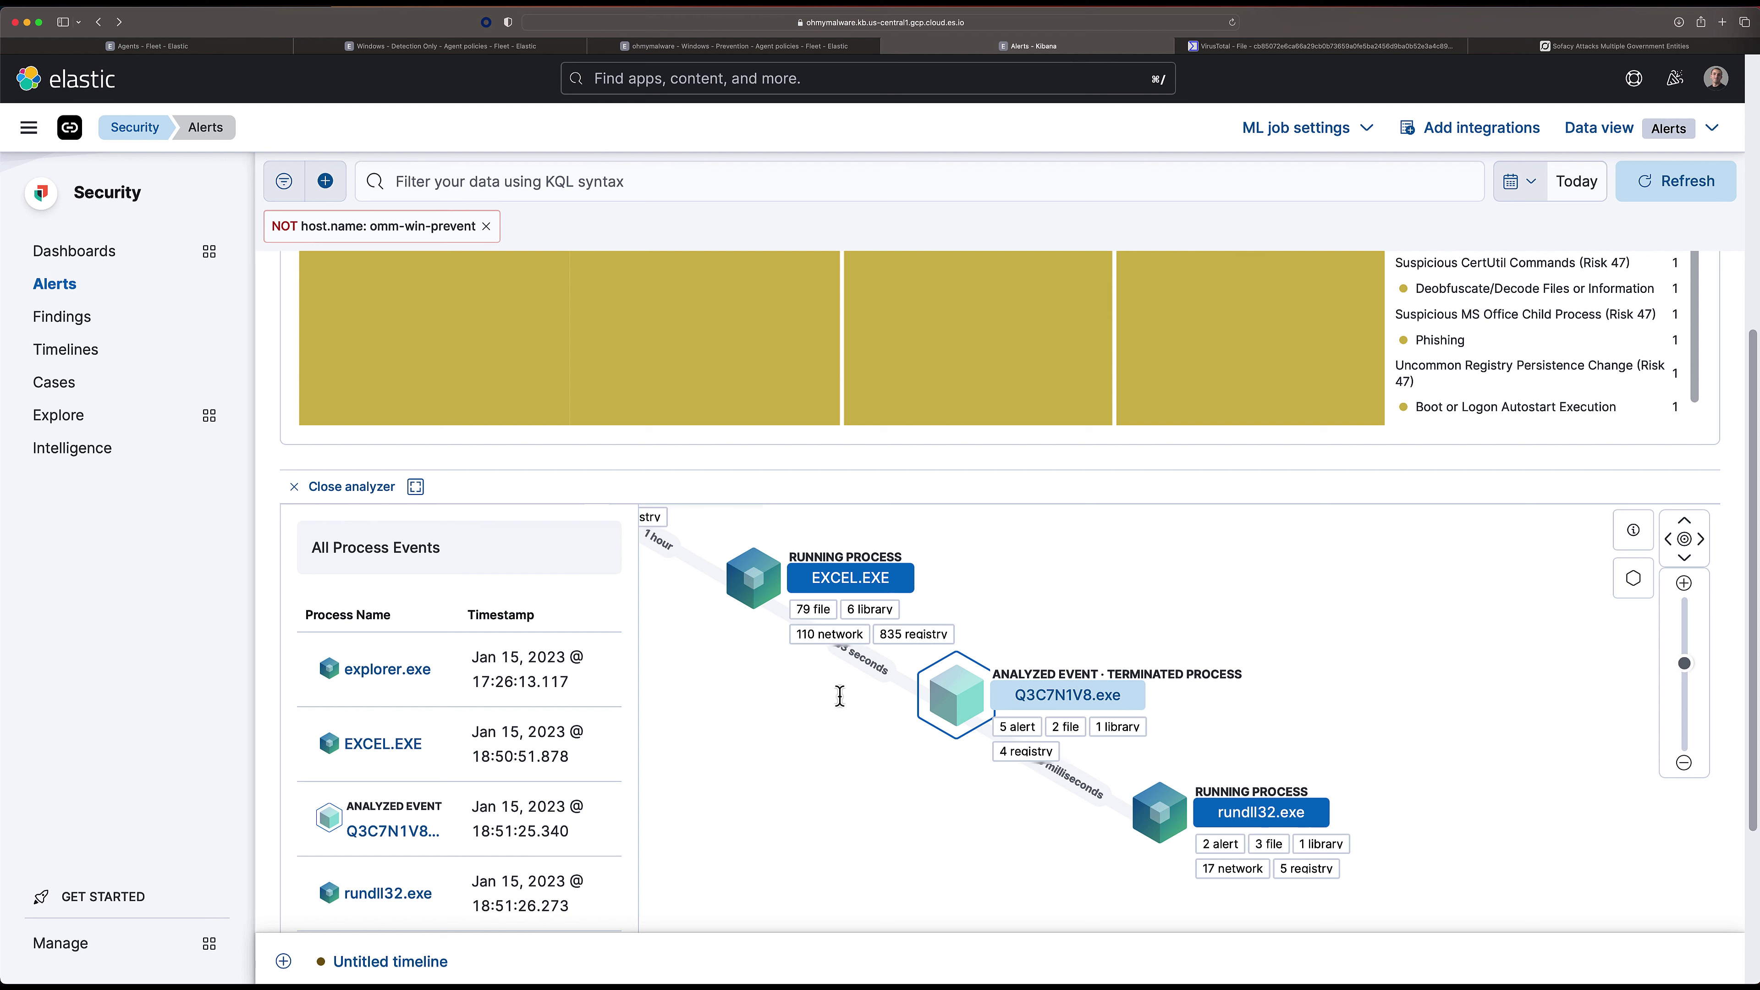
{"action": "left_click_drag", "start_coordinate": [868, 715], "coordinate": [906, 725]}
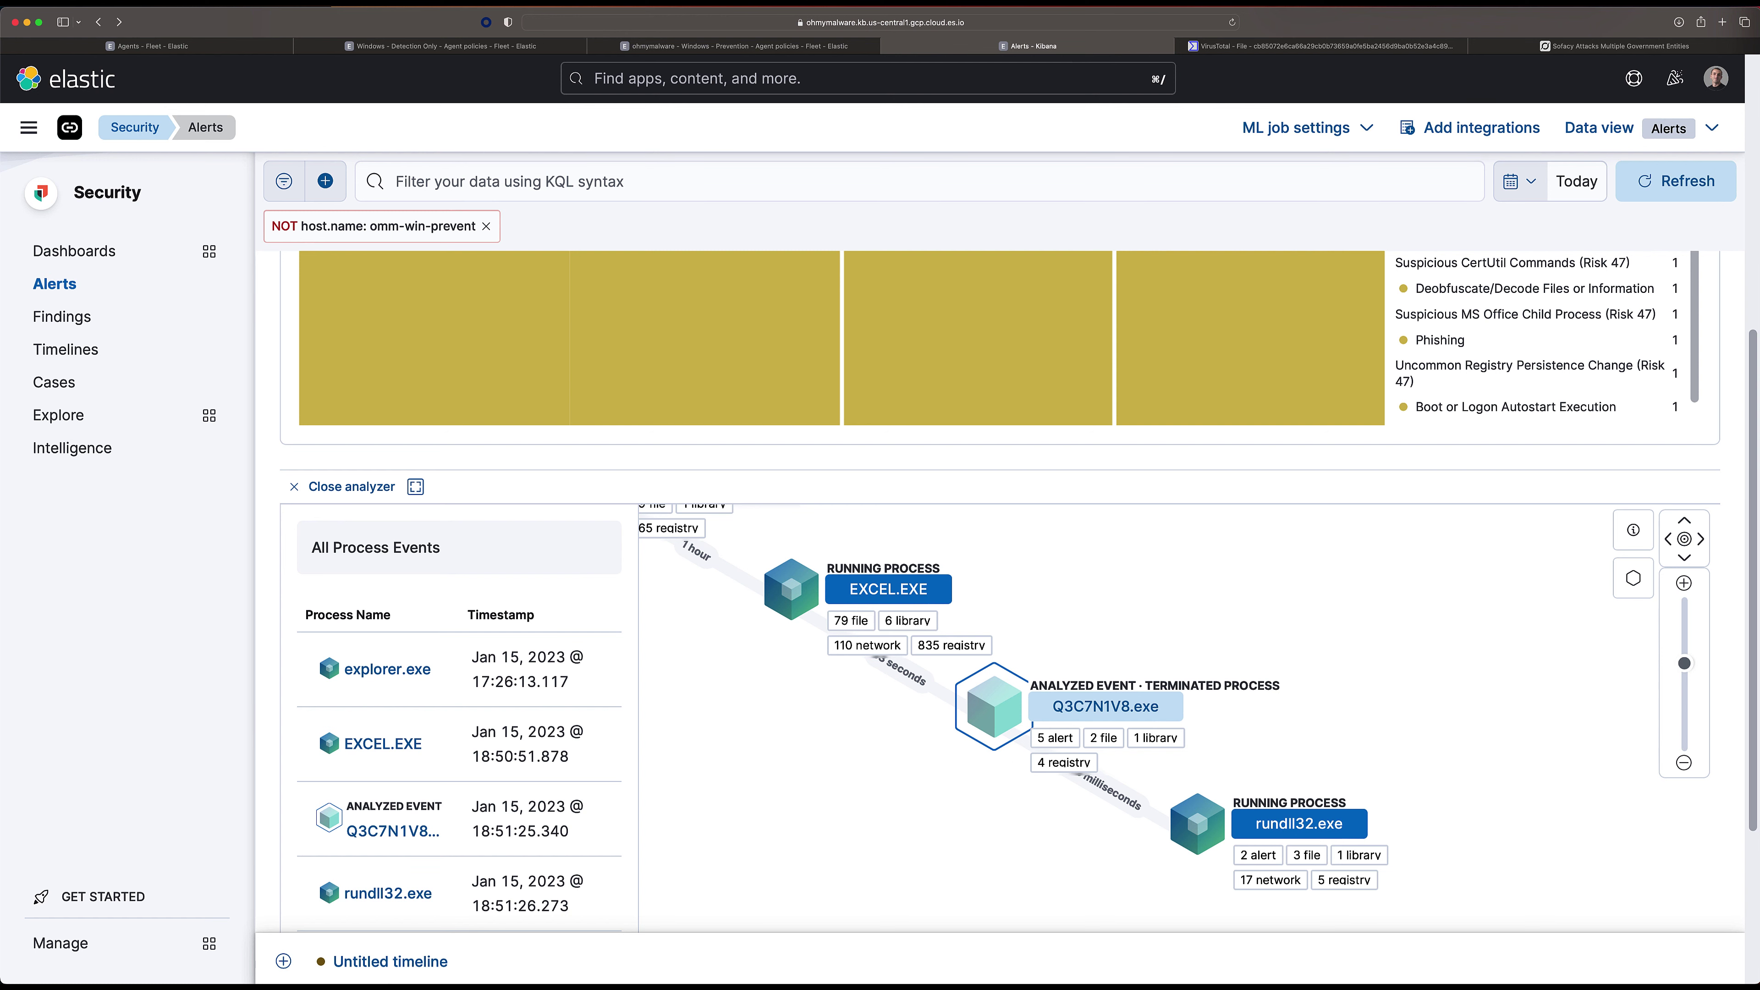
Open the untitled timeline and query it with process.name:"EXCEL.EXE" and host.name:"omm-win-detect".
{"action": "left_click", "coordinate": [390, 966]}
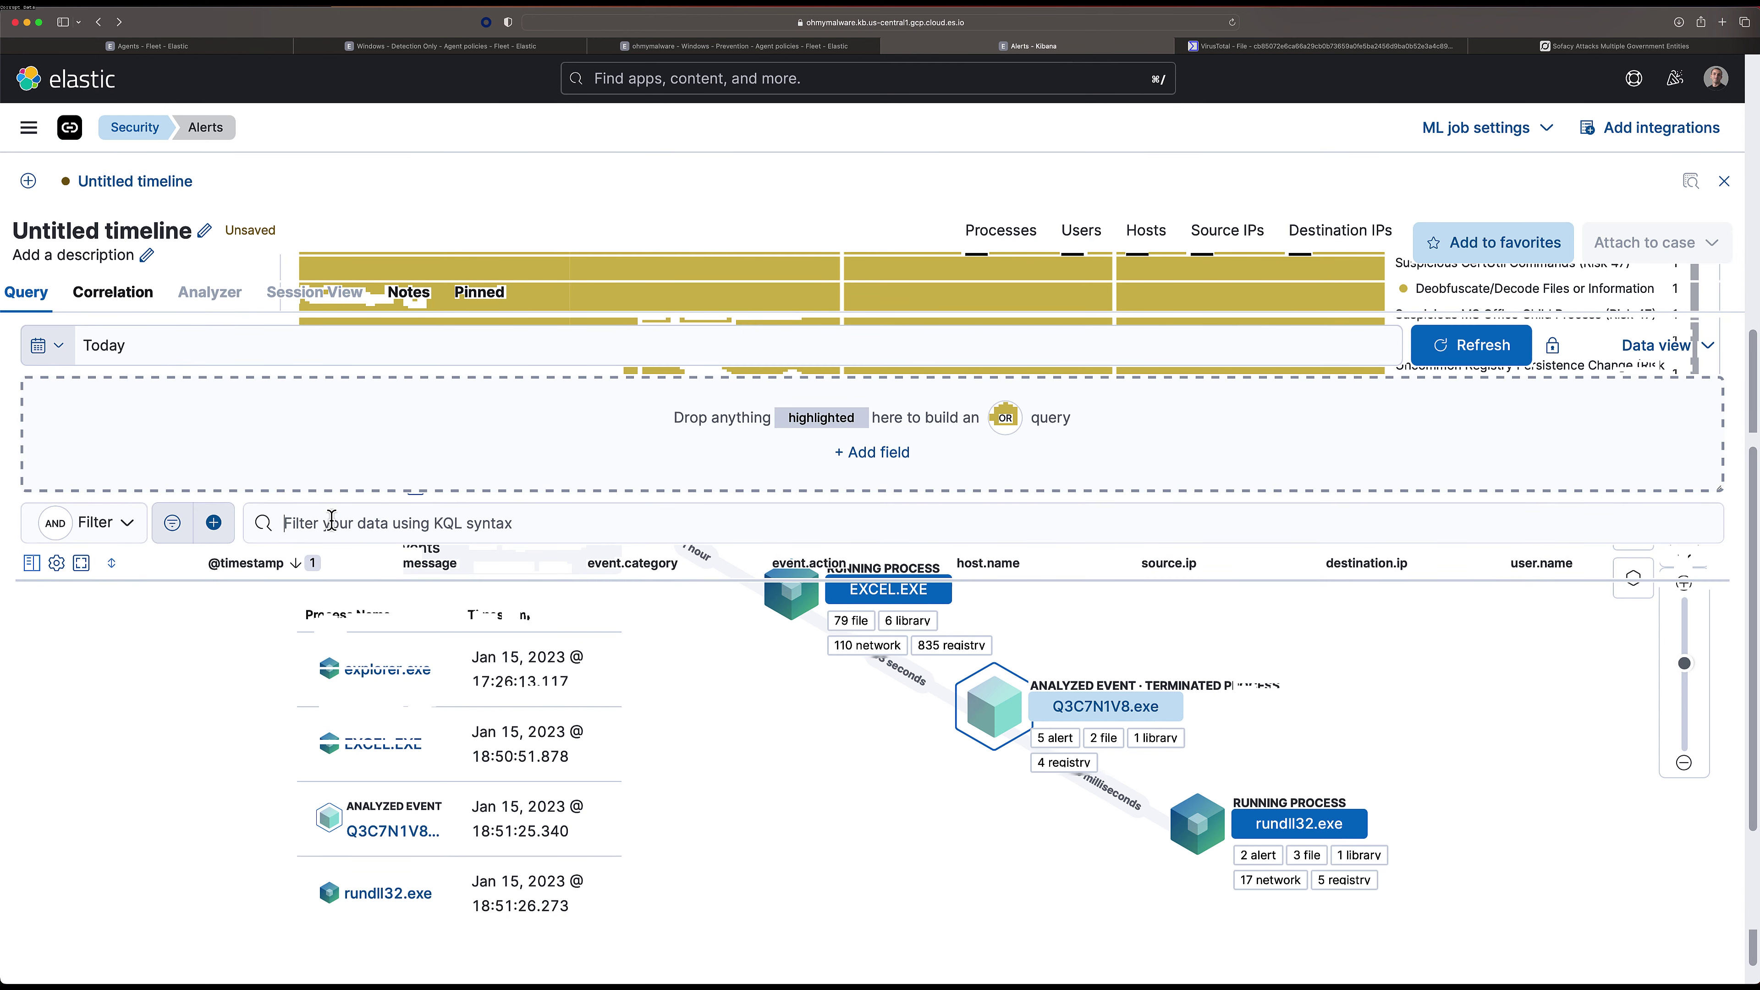
{"action": "type", "text": "pr"}
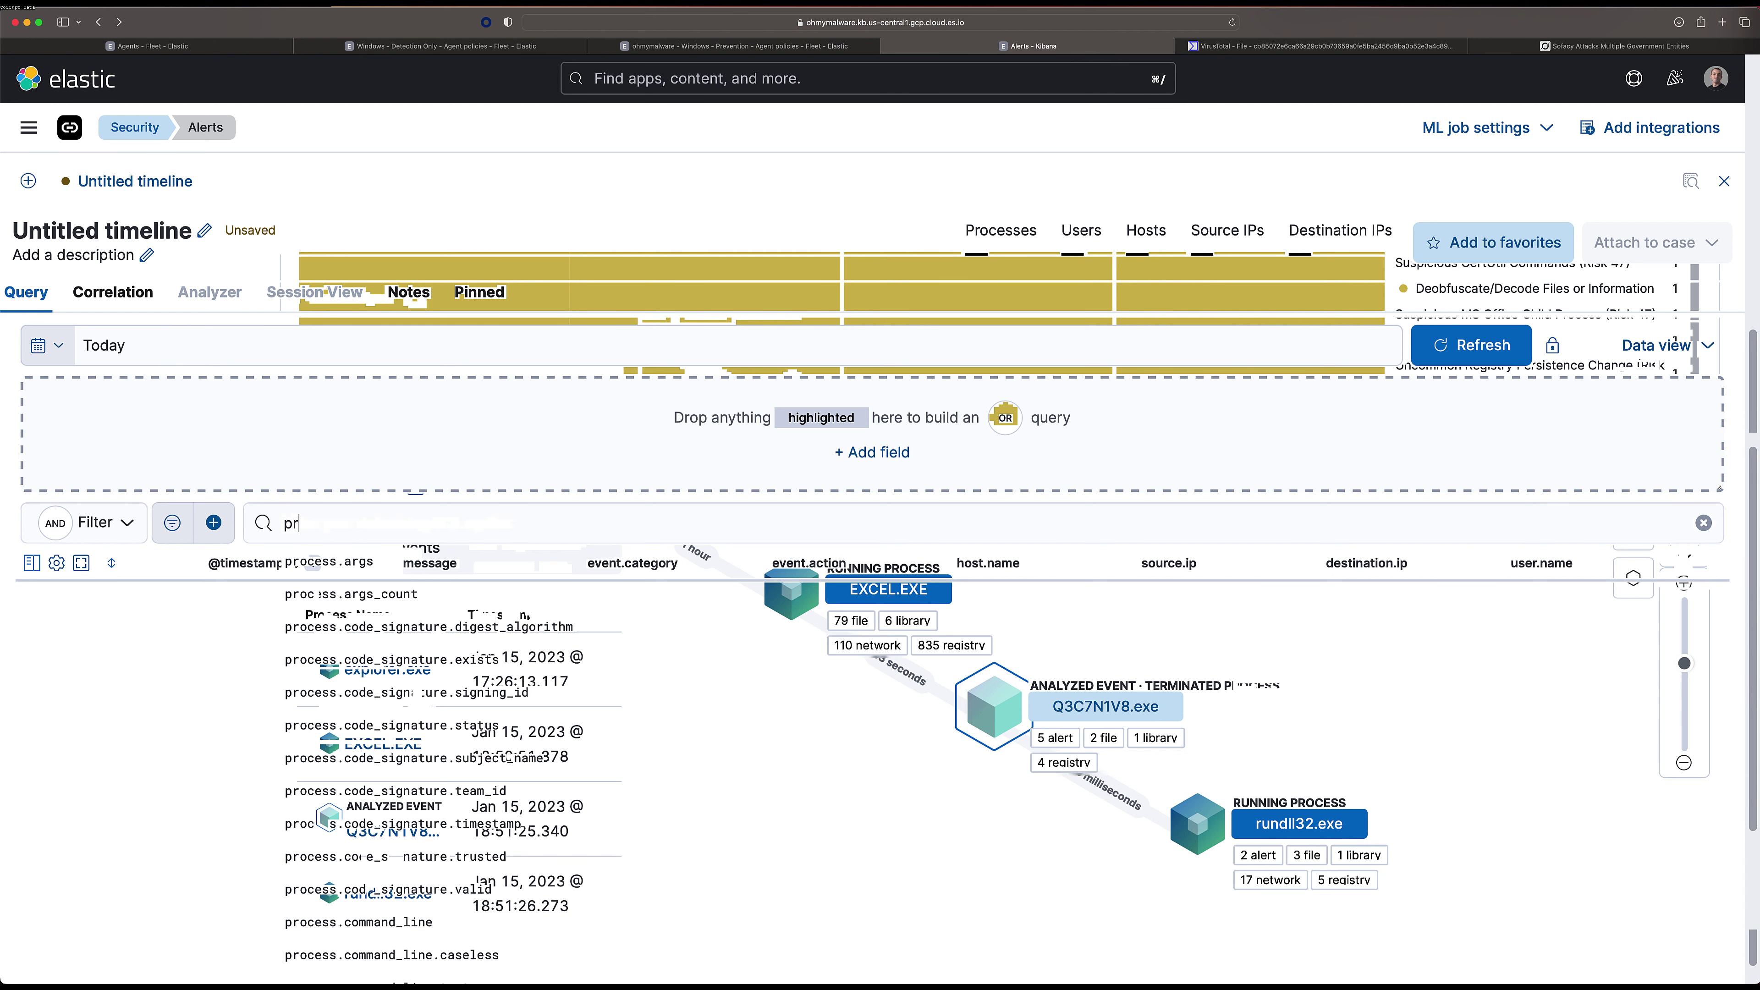
{"action": "type", "text": "oces"}
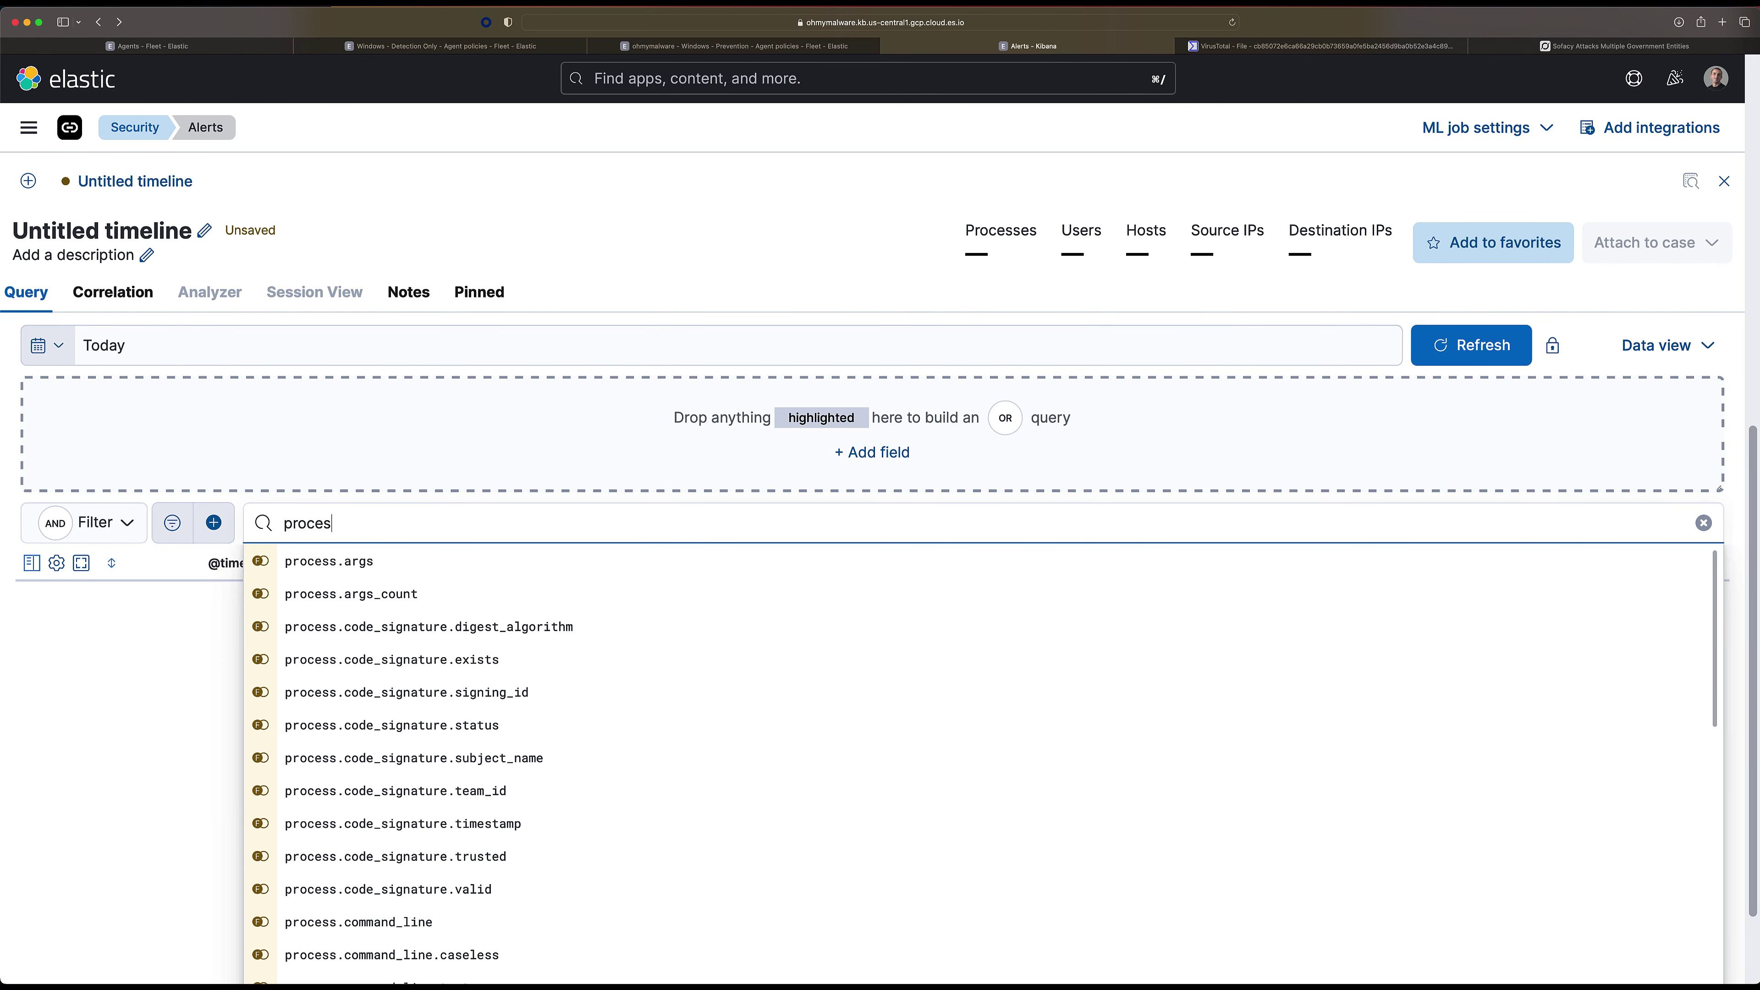
{"action": "type", "text": "s.name:\""}
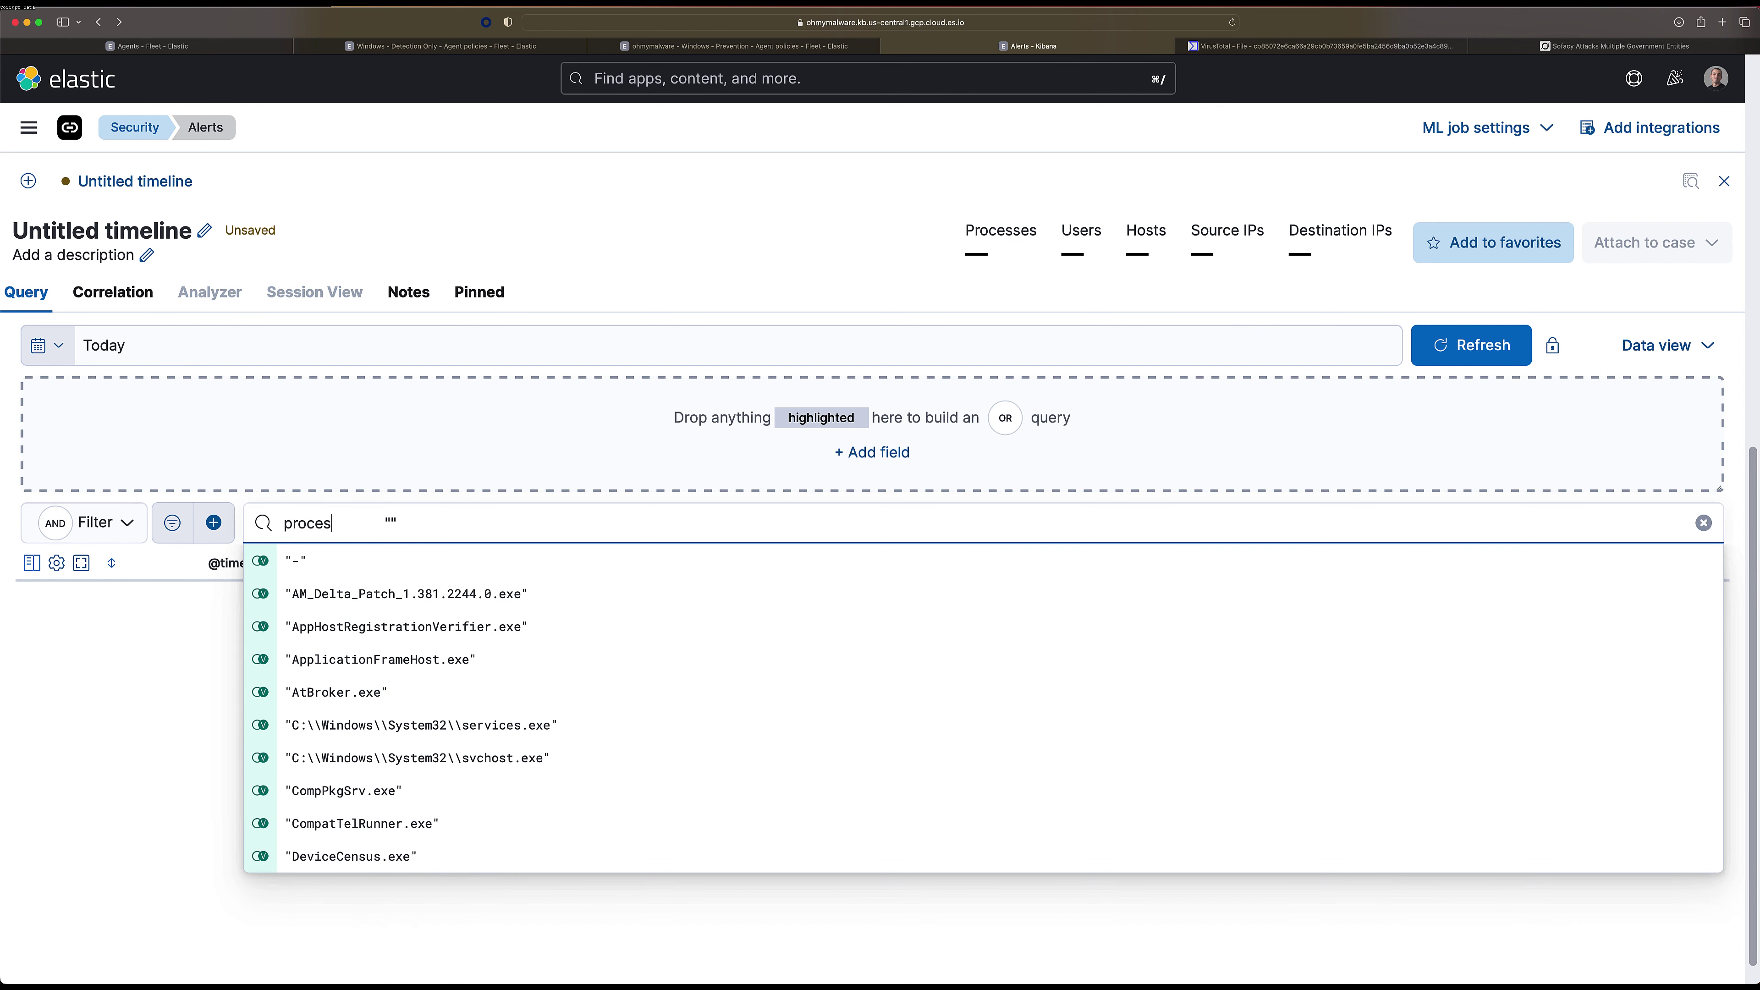
{"action": "type", "text": "Exc"}
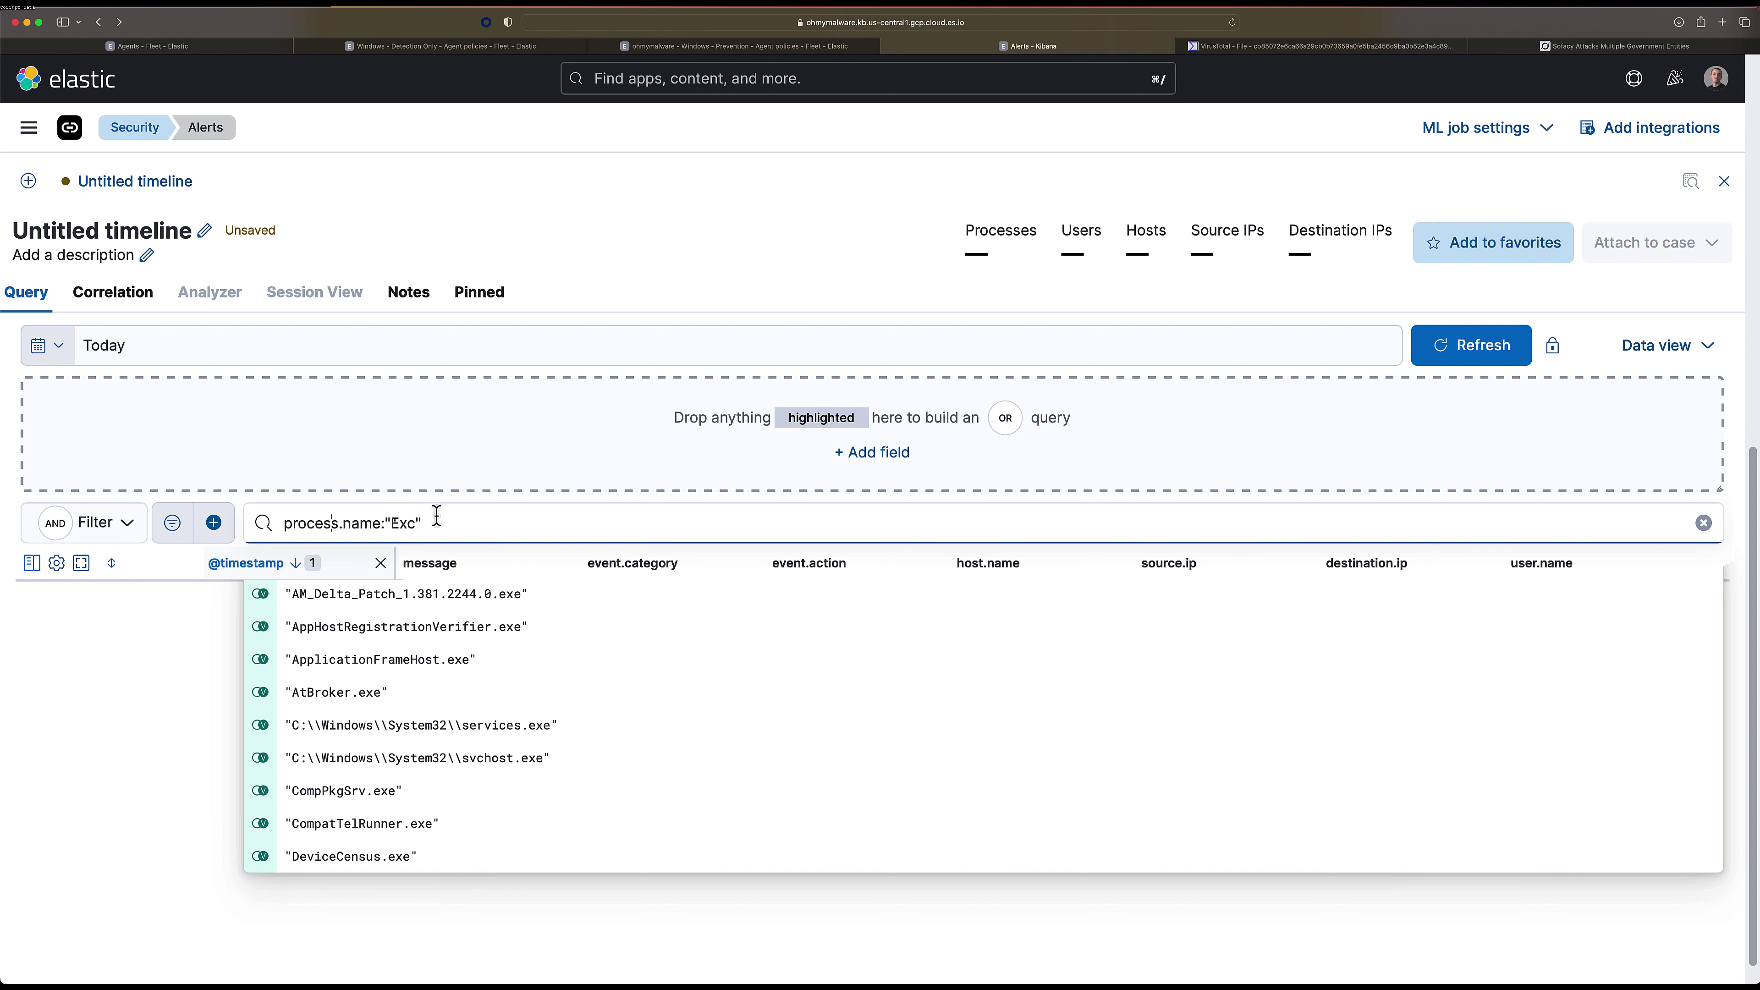
{"action": "key", "text": "BackSpace"}
{"action": "key", "text": "BackSpace"}
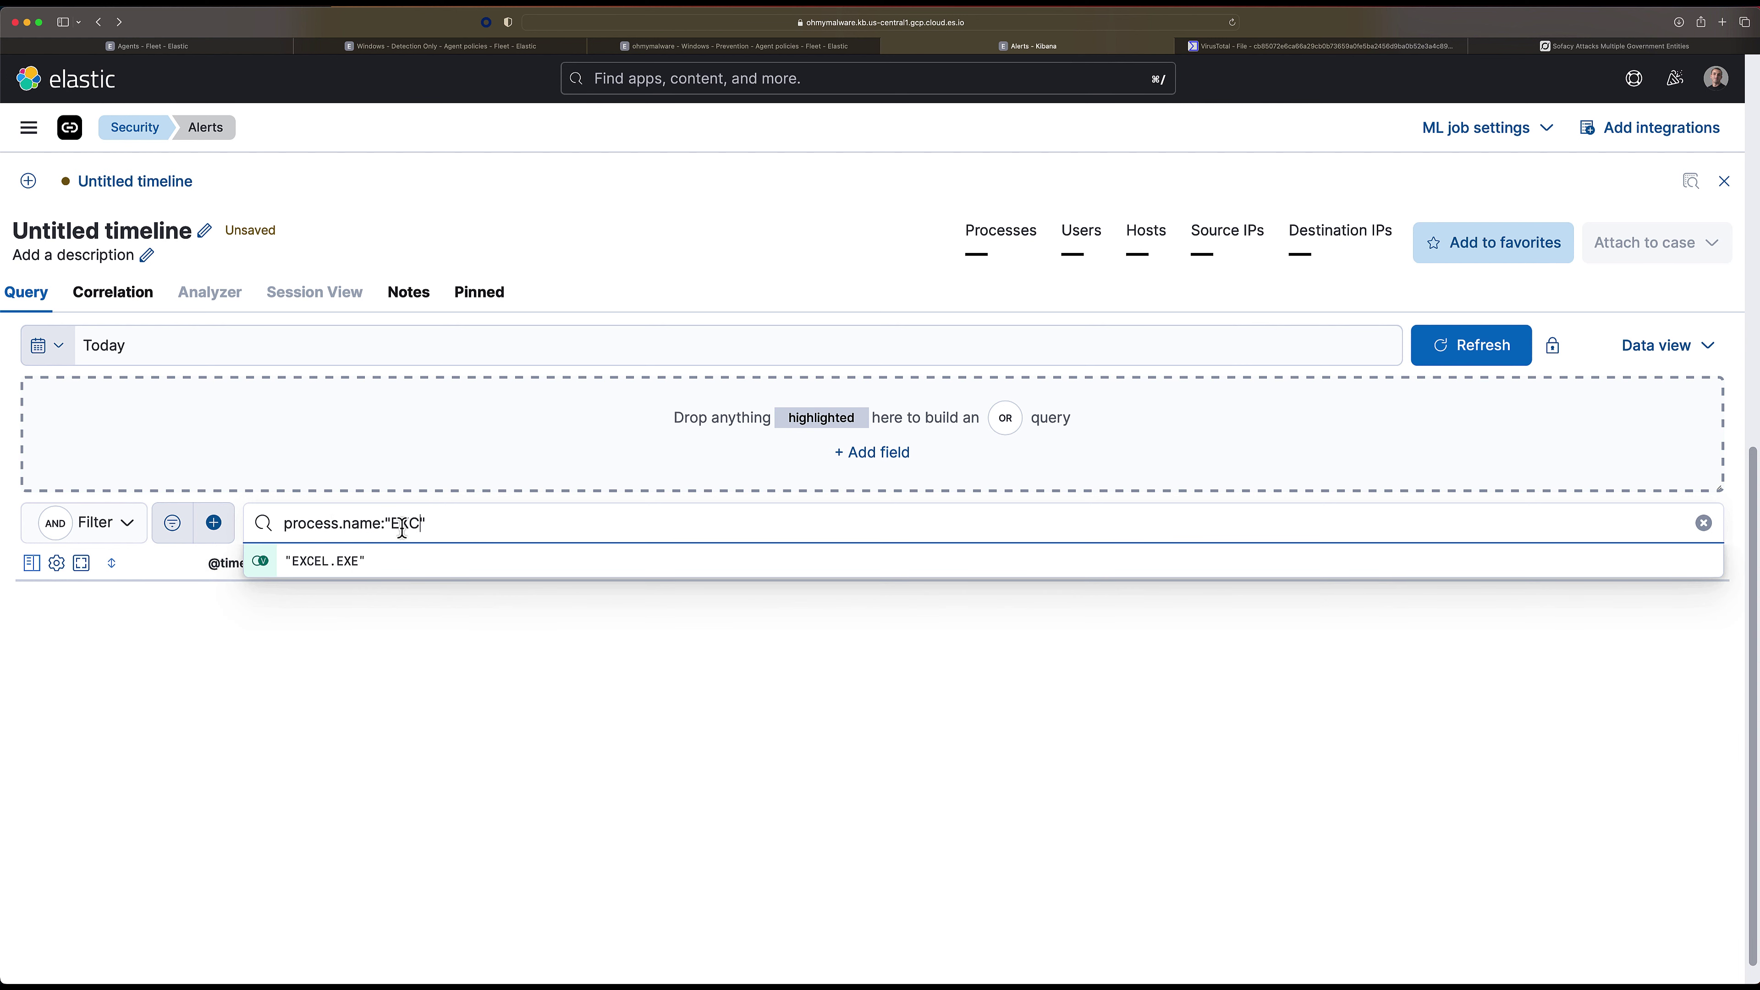
{"action": "left_click", "coordinate": [346, 562]}
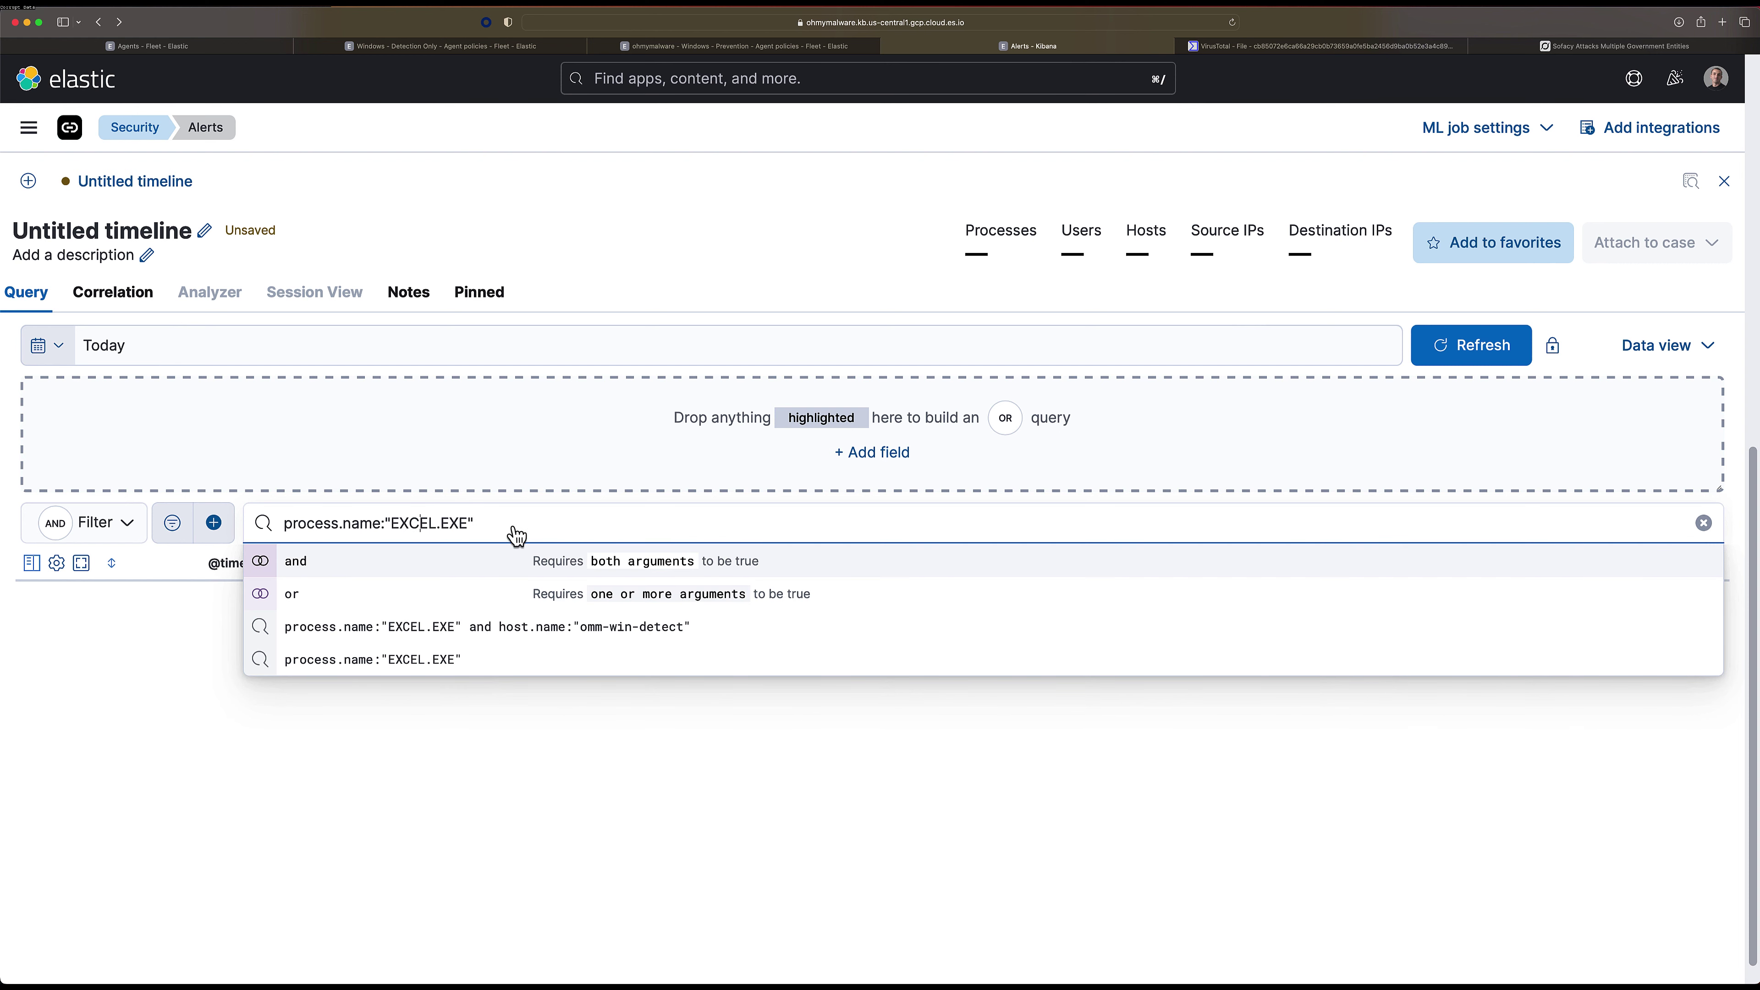
{"action": "left_click", "coordinate": [539, 563]}
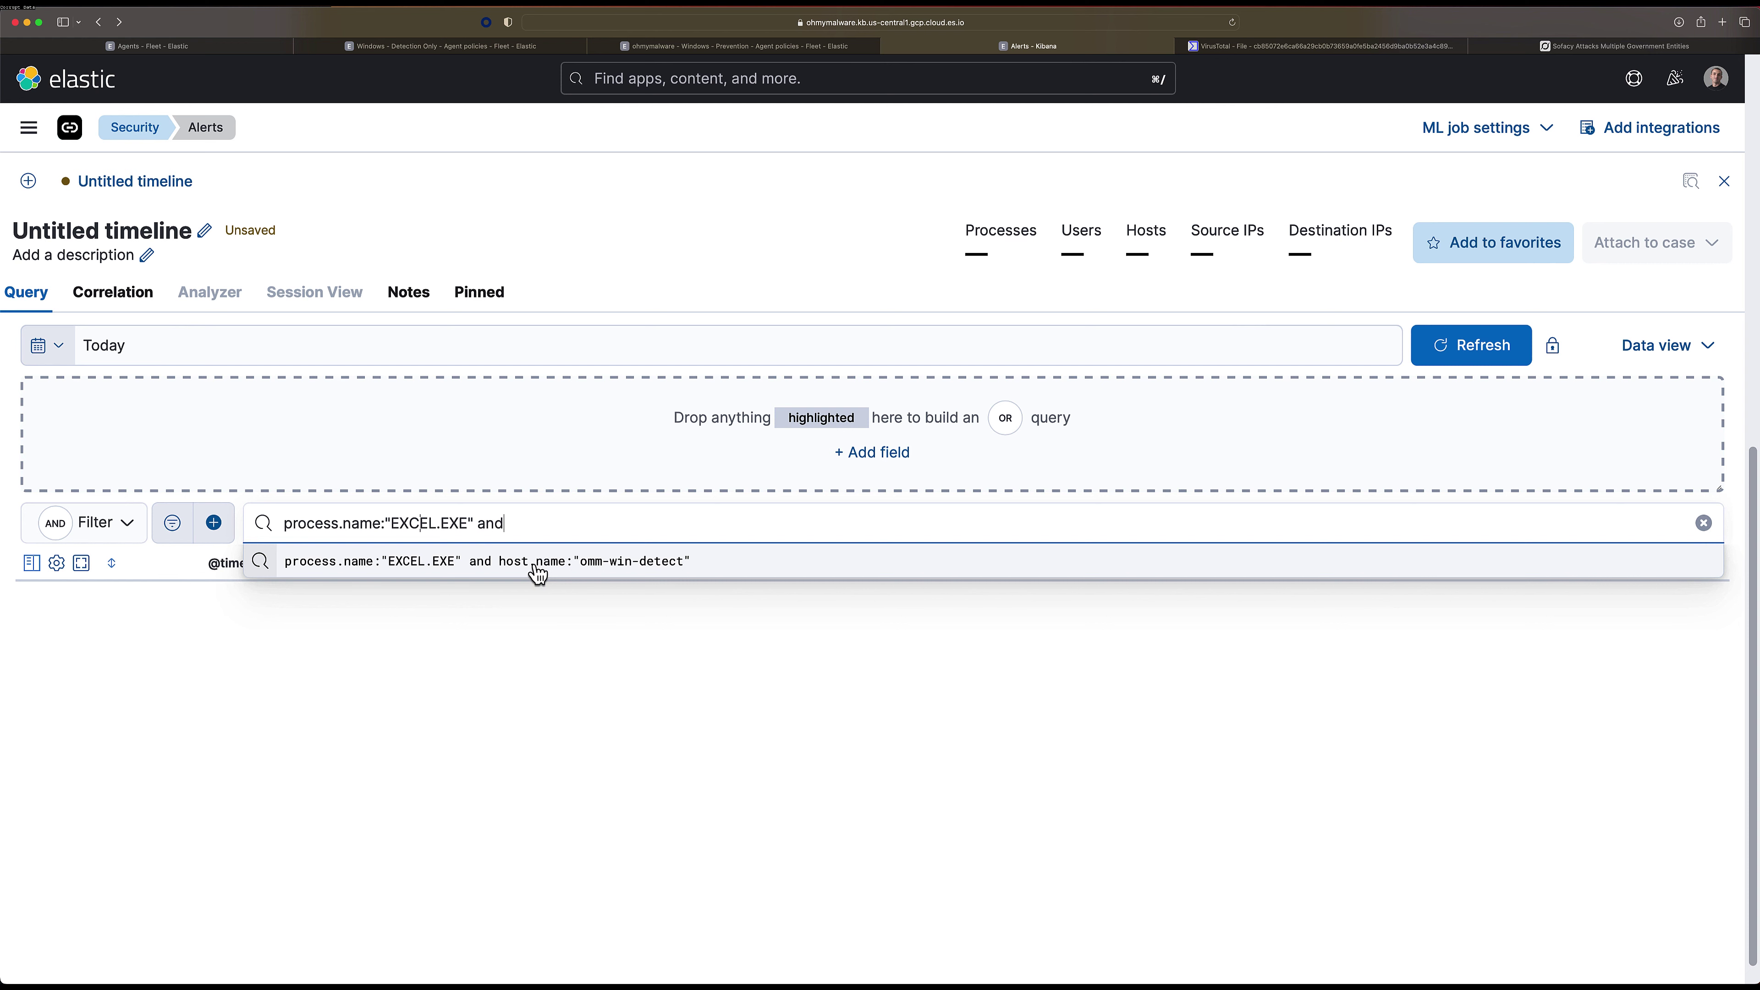
{"action": "left_click", "coordinate": [539, 563]}
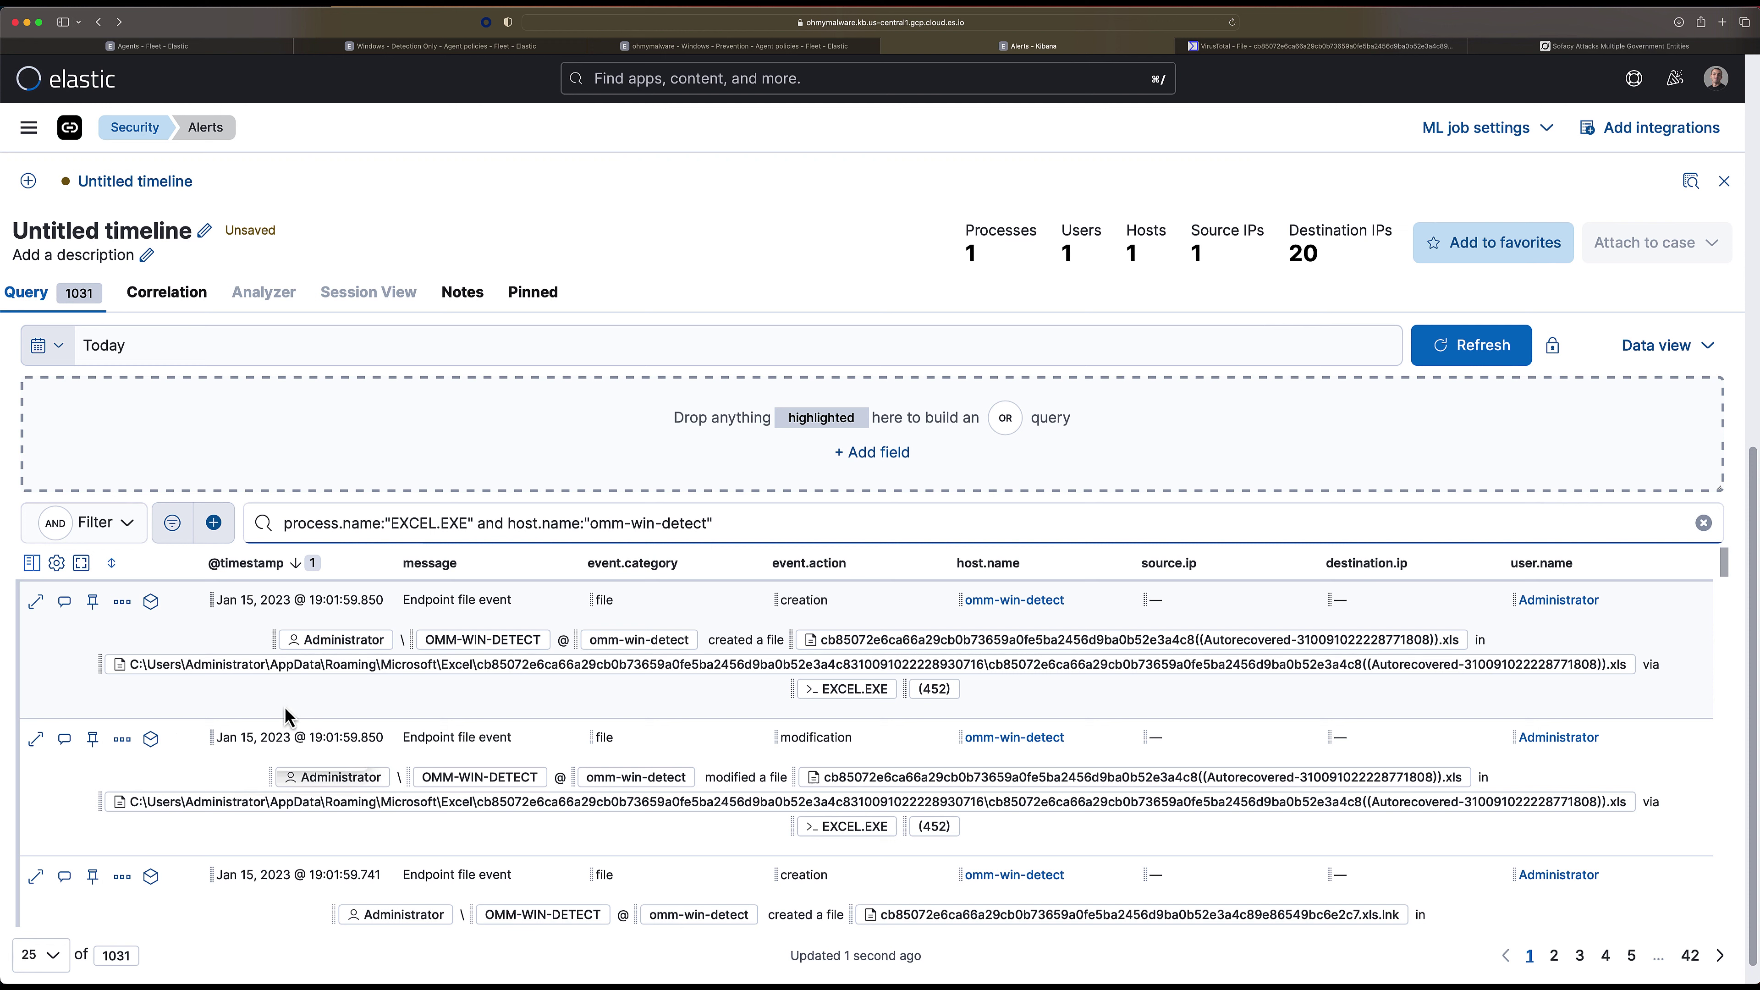
Analyze the newest EXCEL.EXE file creation event in the timeline and examine its full process tree, including the certutil.exe and Q3C7N1V8.exe branches.
{"action": "left_click", "coordinate": [245, 740]}
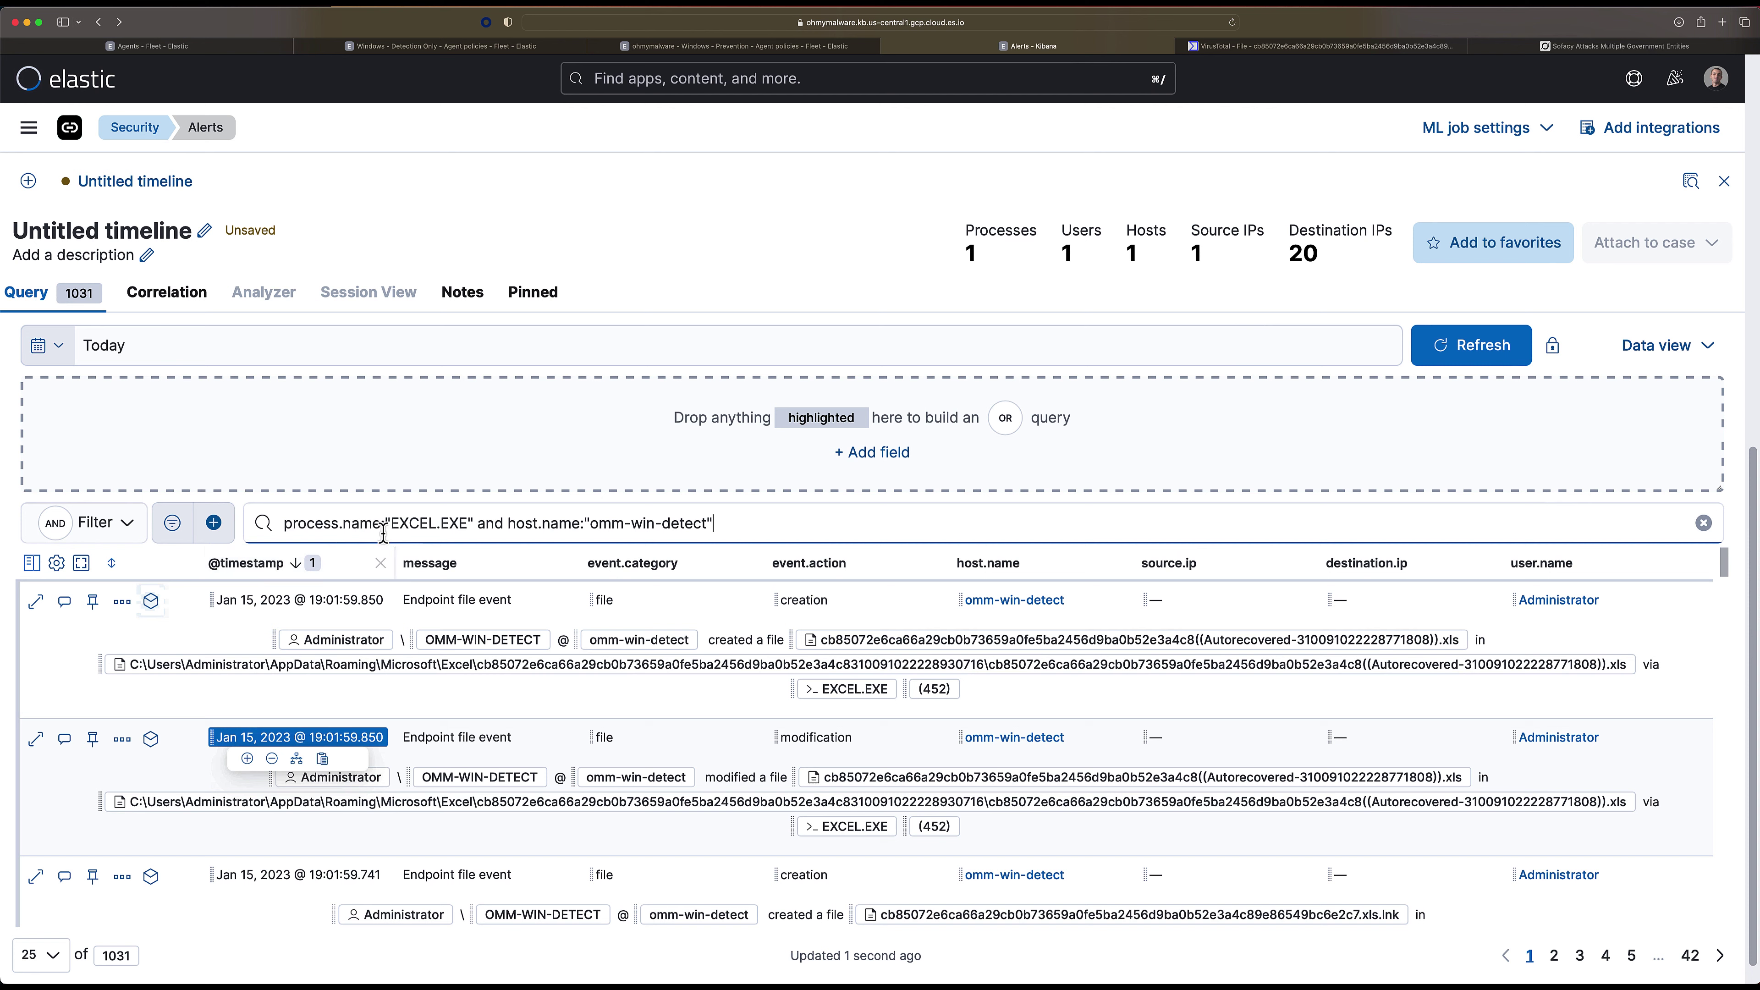
{"action": "left_click", "coordinate": [151, 601]}
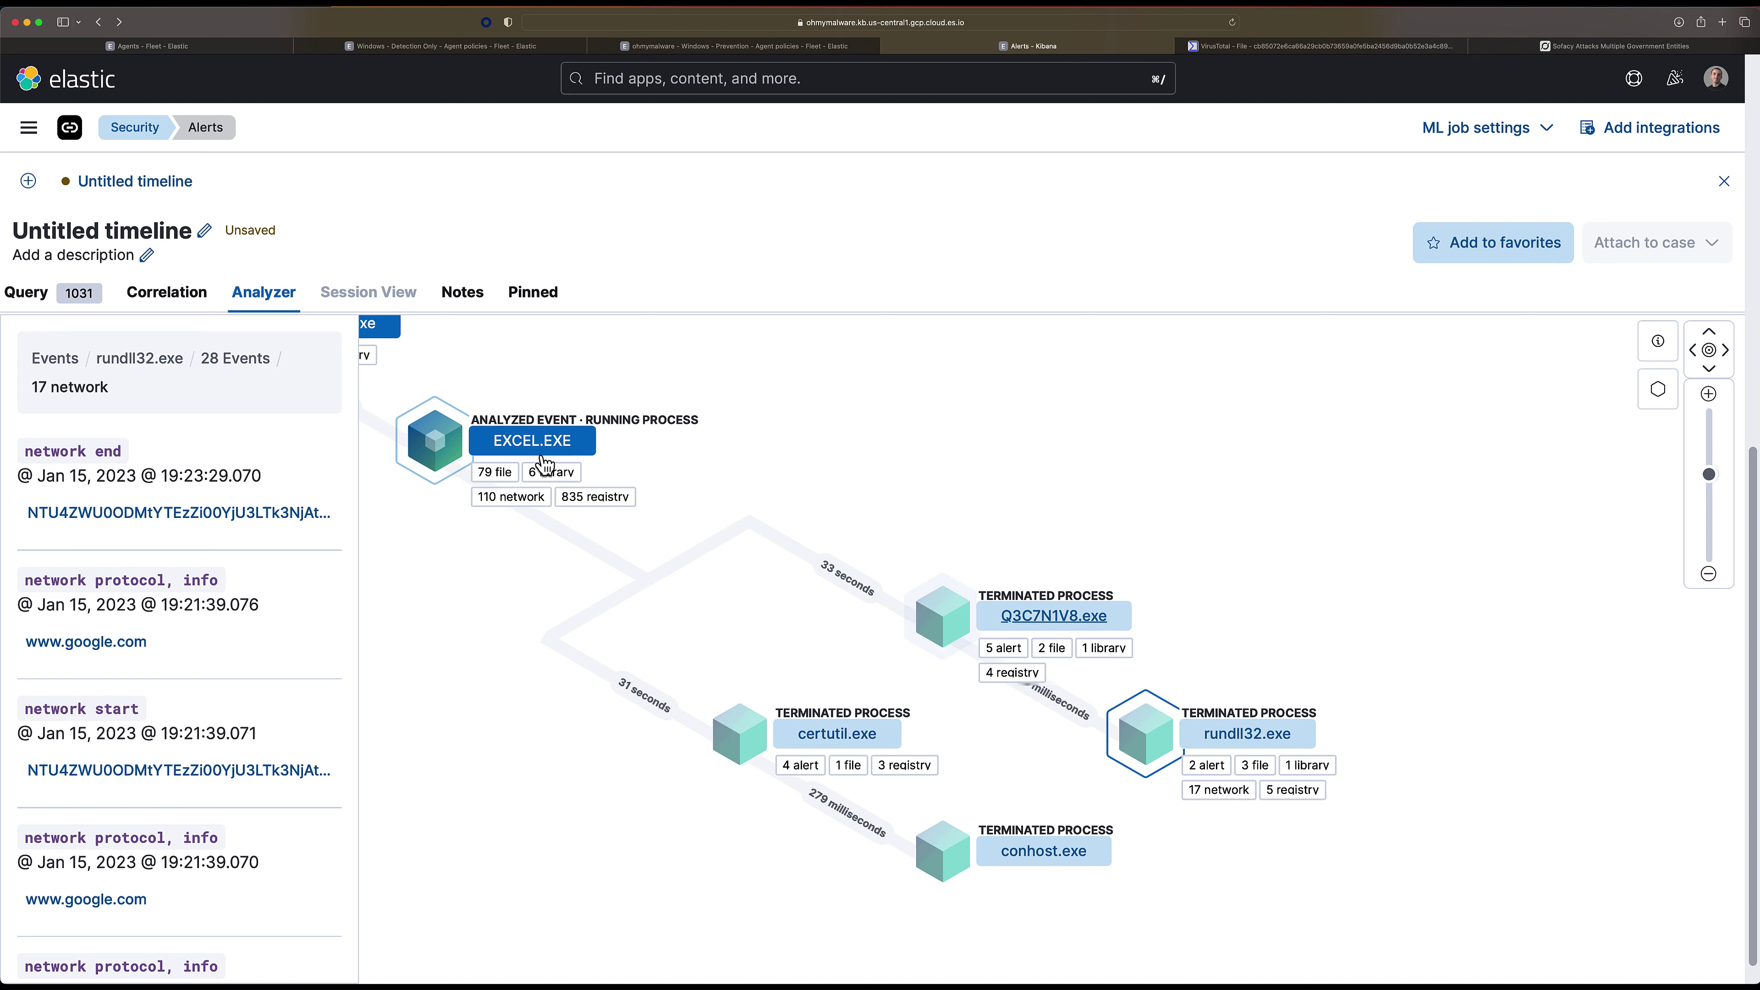
{"action": "left_click_drag", "start_coordinate": [739, 597], "coordinate": [733, 580]}
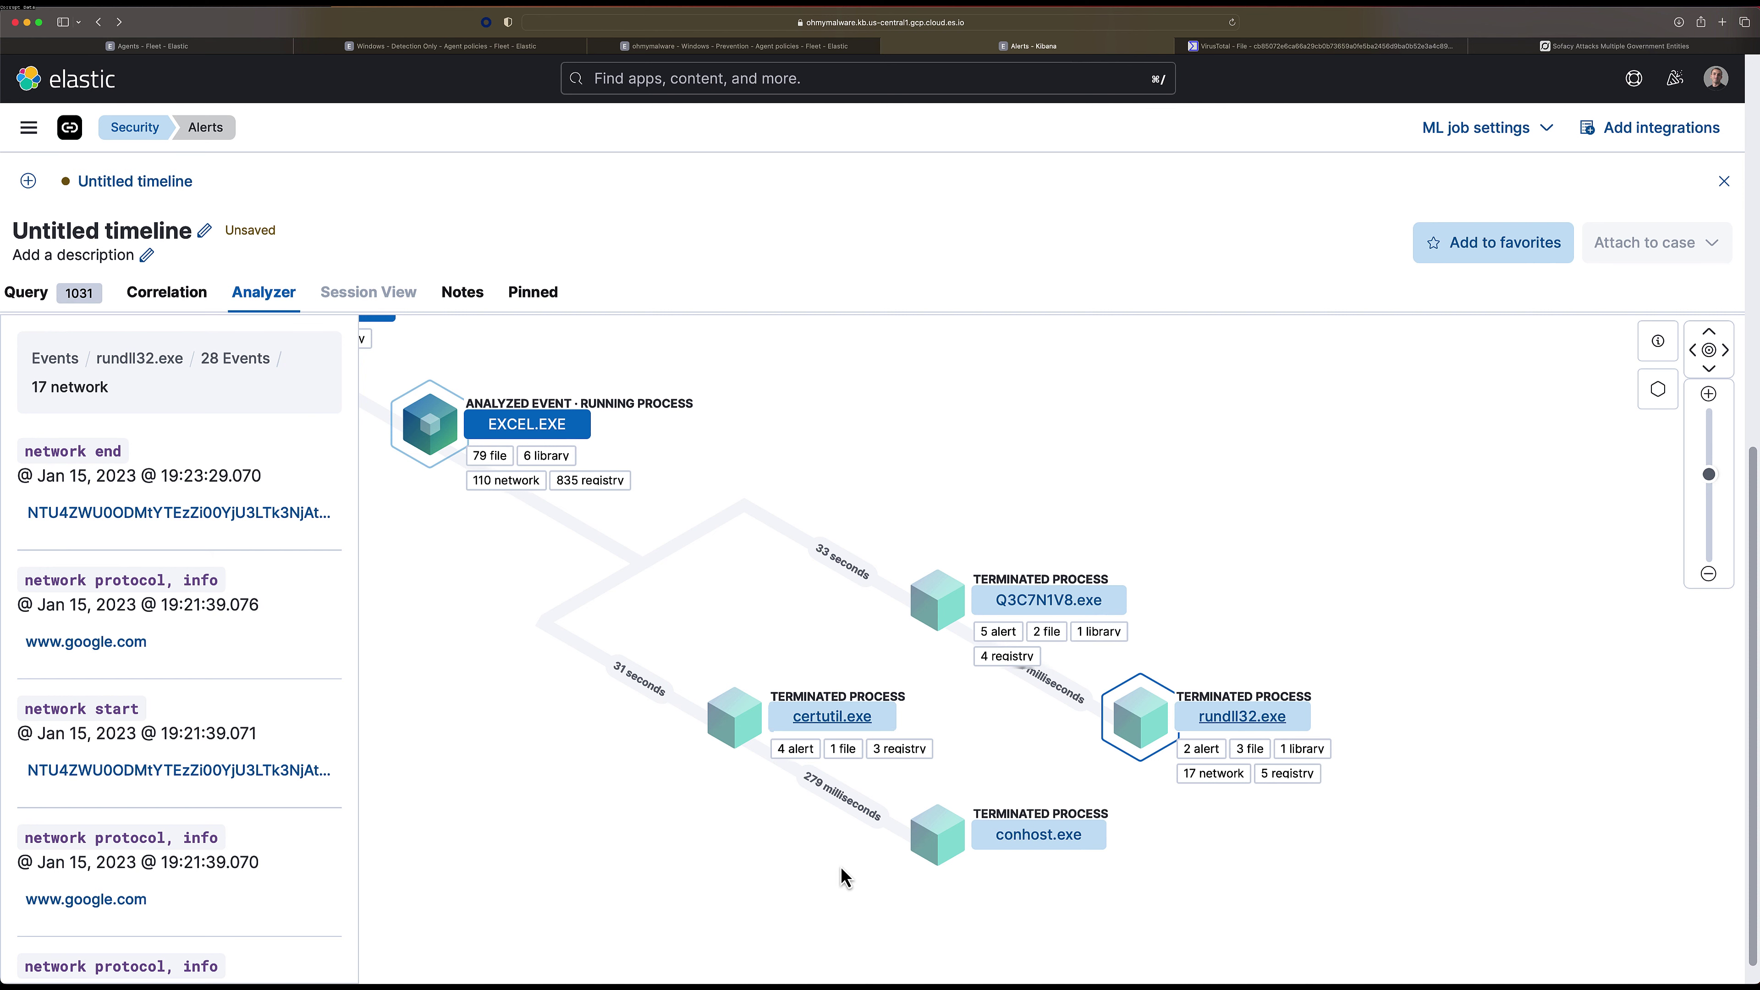
{"action": "left_click_drag", "start_coordinate": [822, 864], "coordinate": [842, 867]}
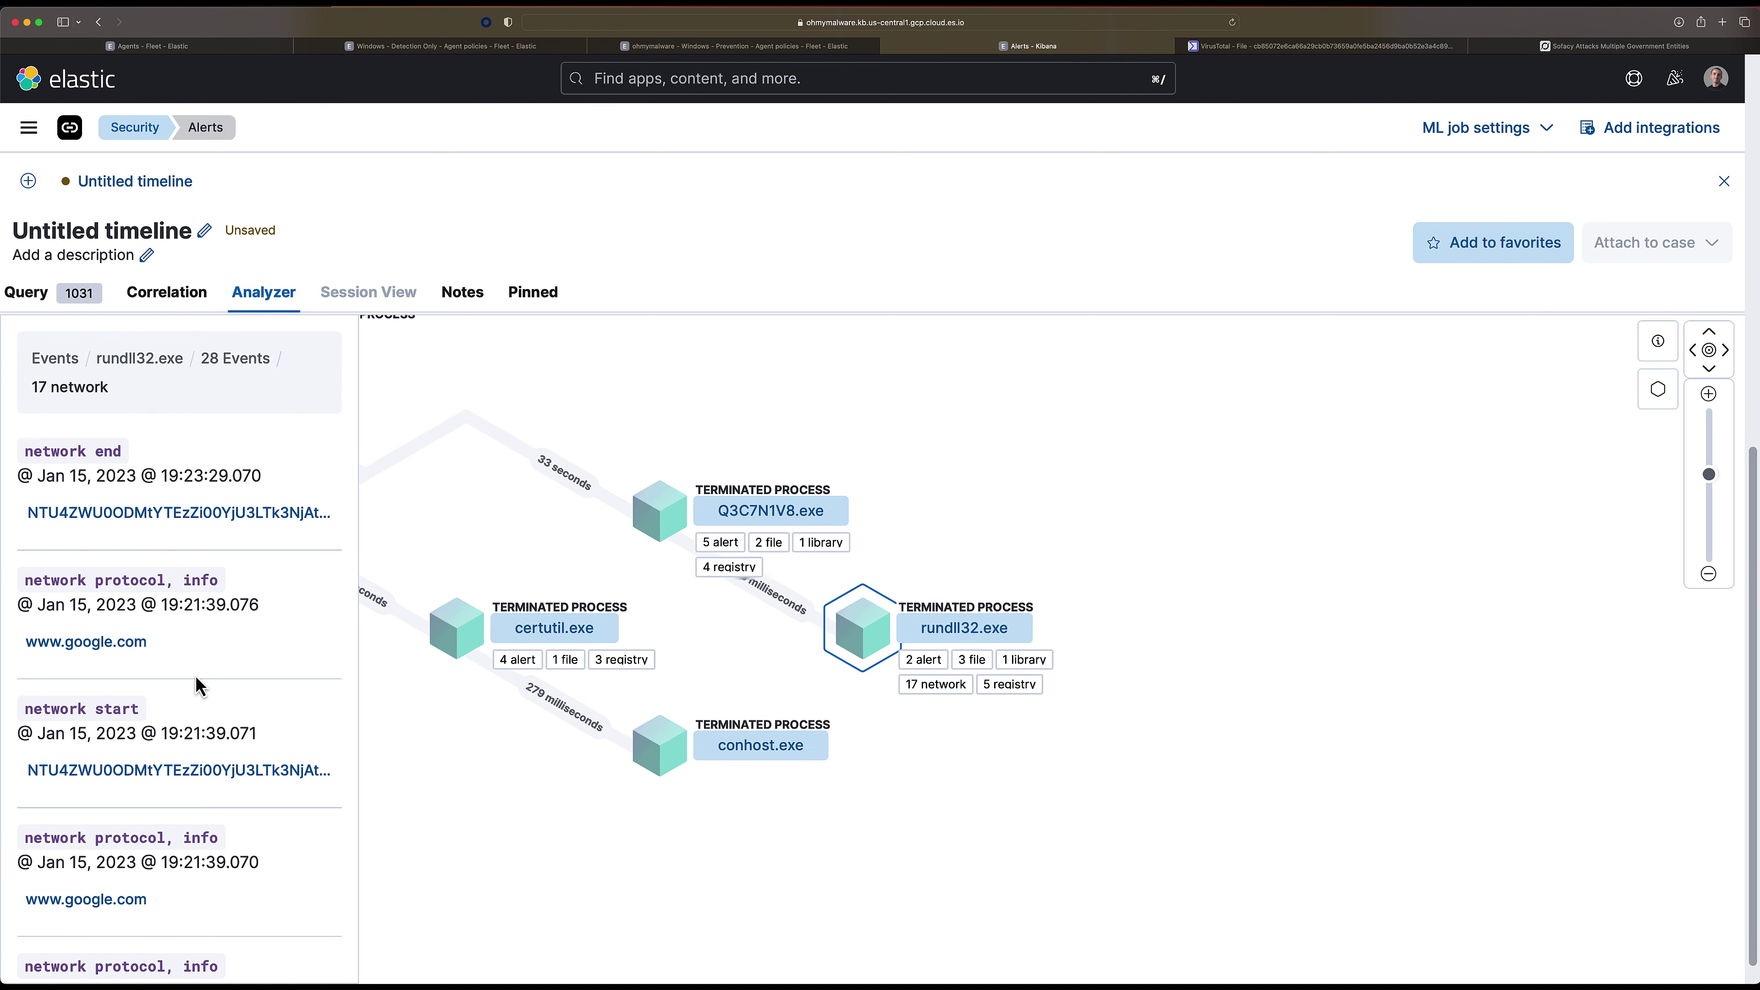
Review the rundll32.exe network events in the timeline analyzer, checking the contacted domains and their timestamps.
{"action": "scroll", "coordinate": [198, 693], "scroll_direction": "down", "scroll_amount": 10}
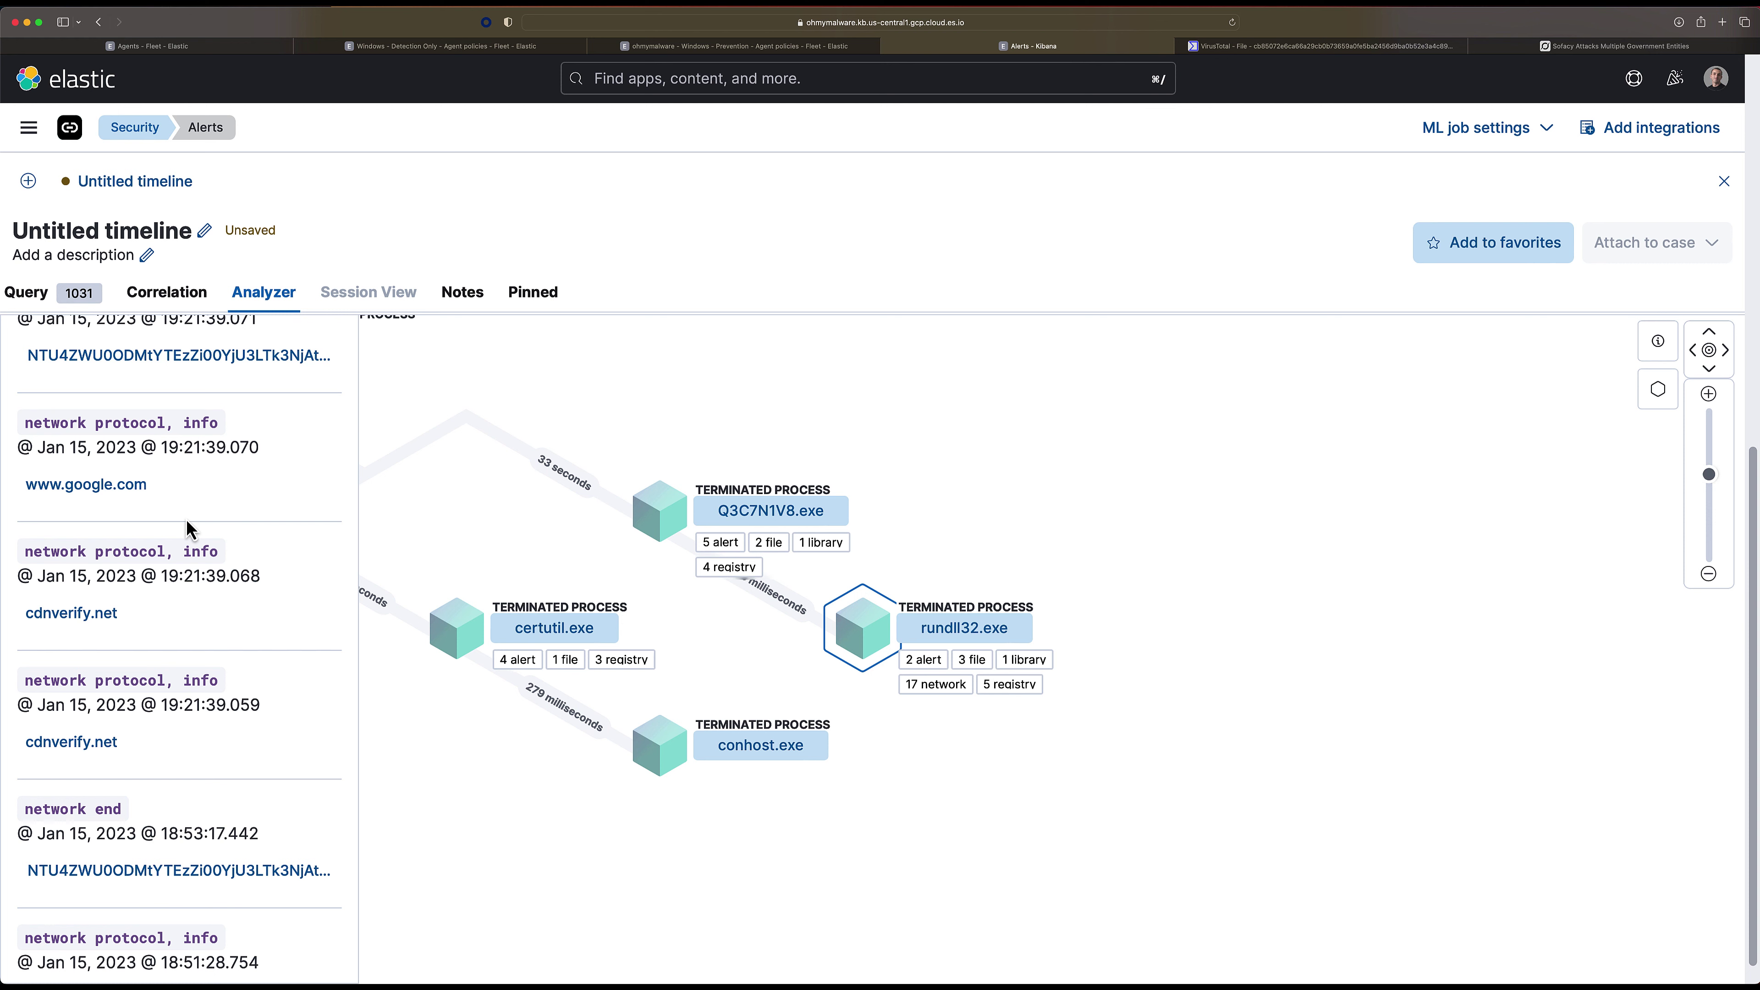
{"action": "scroll", "coordinate": [192, 544], "scroll_direction": "down", "scroll_amount": 2}
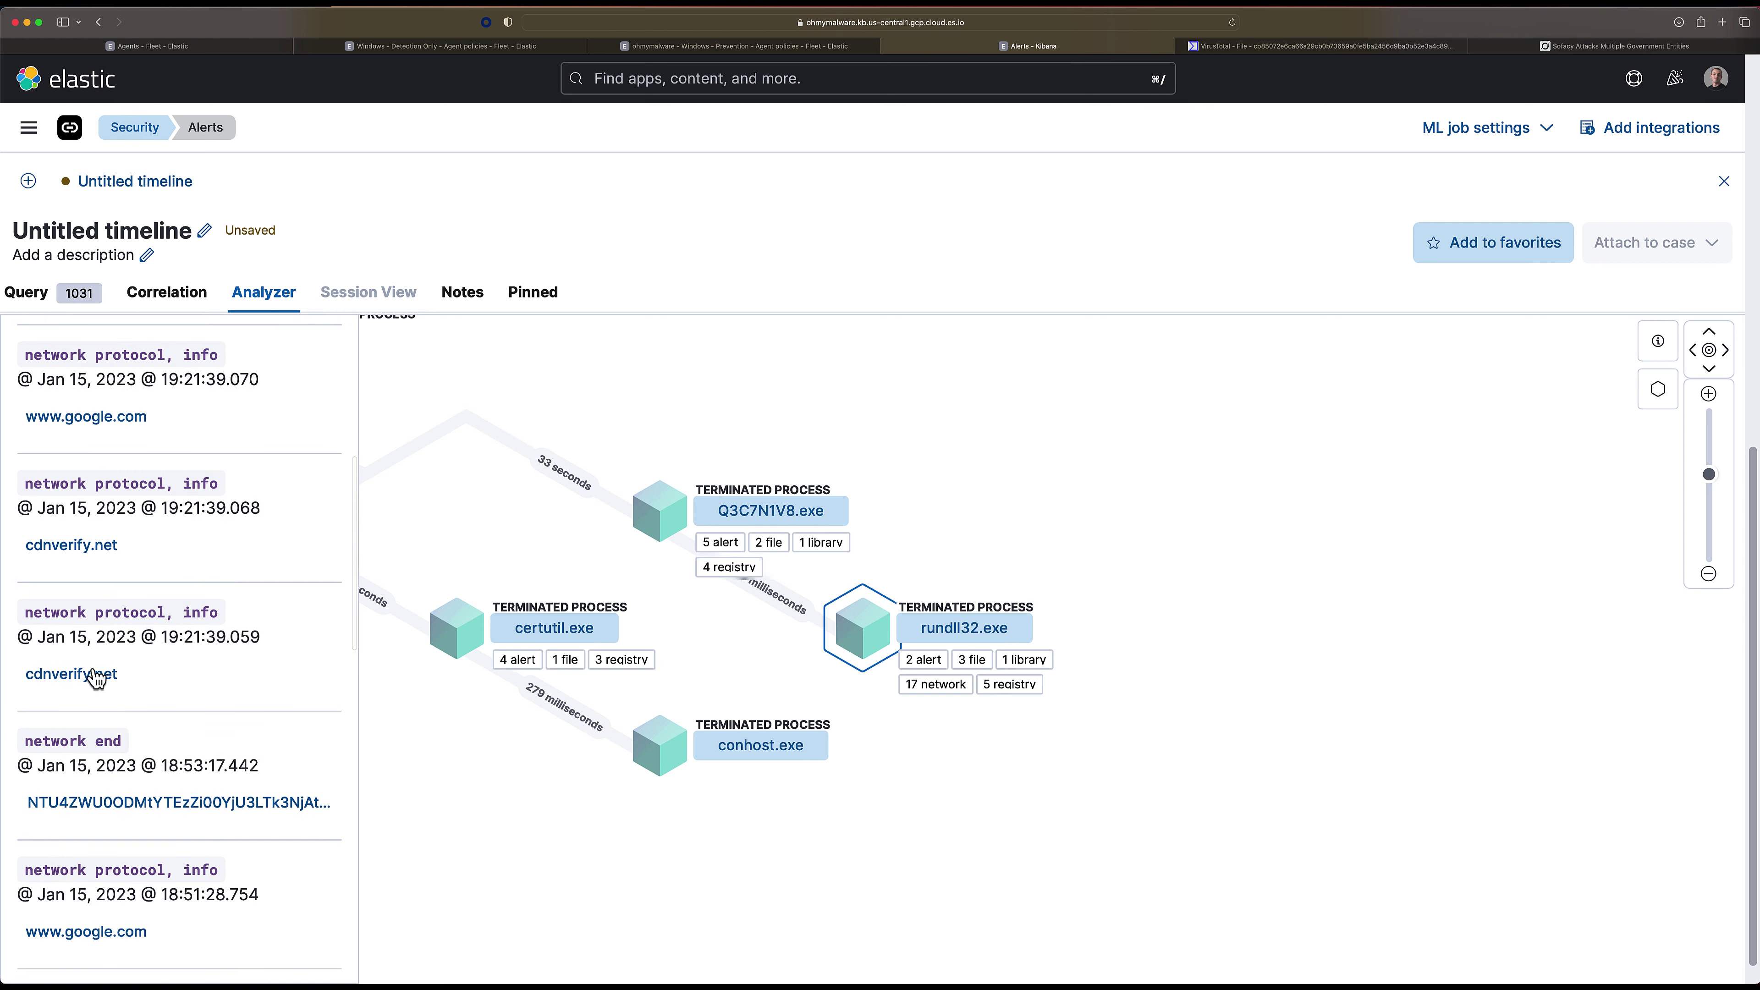
{"action": "scroll", "coordinate": [97, 676], "scroll_direction": "down", "scroll_amount": 1}
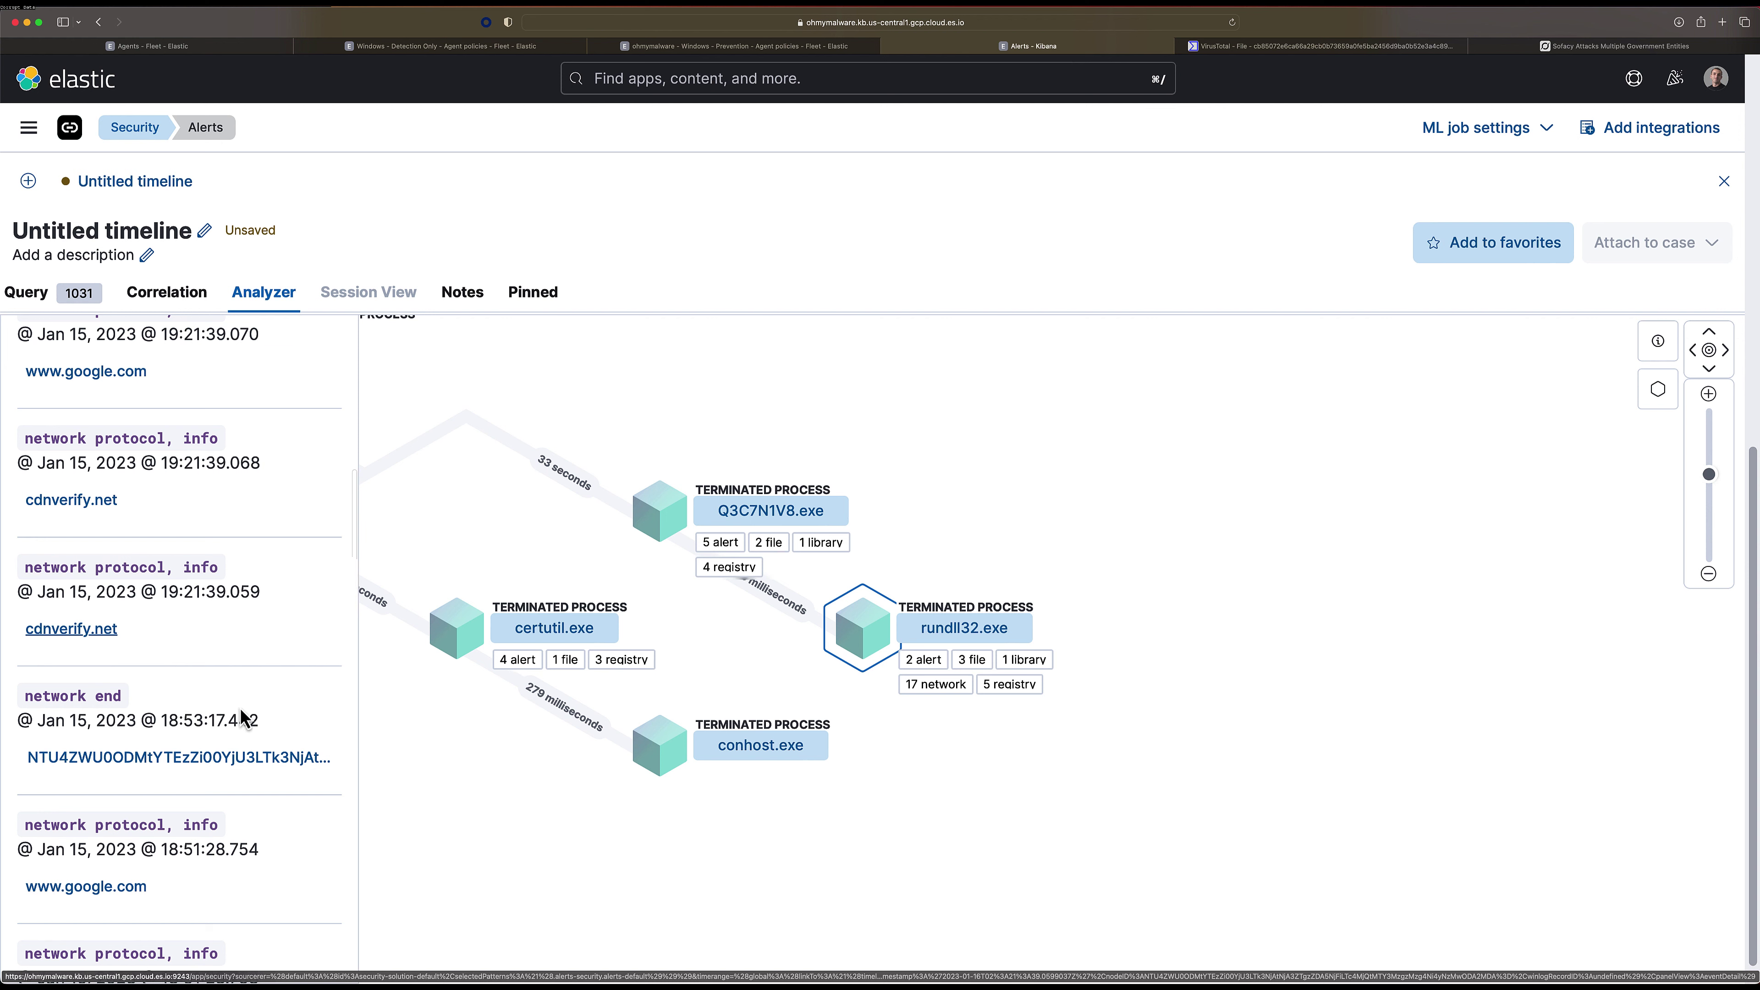
{"action": "scroll", "coordinate": [242, 719], "scroll_direction": "down", "scroll_amount": 10}
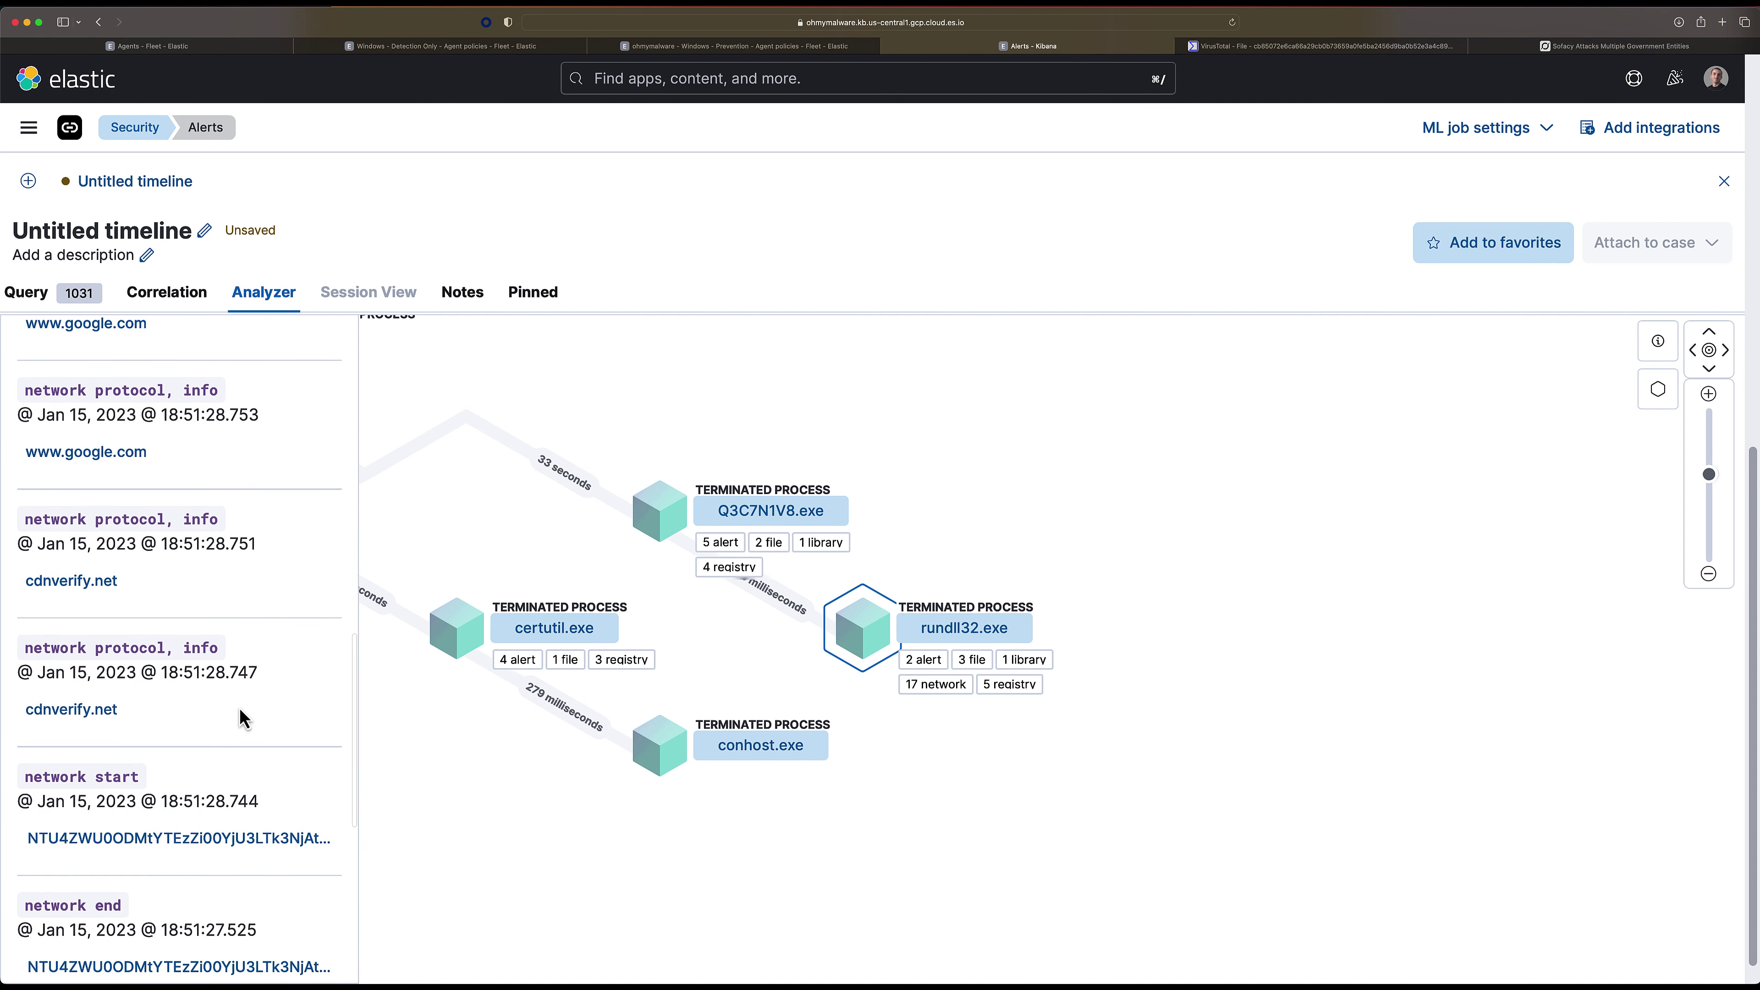
Examine the earliest rundll32.exe network events in the analyzer, comparing the google.com and cdnverify.net entries and their connection start and end times.
{"action": "scroll", "coordinate": [236, 710], "scroll_direction": "down", "scroll_amount": 3}
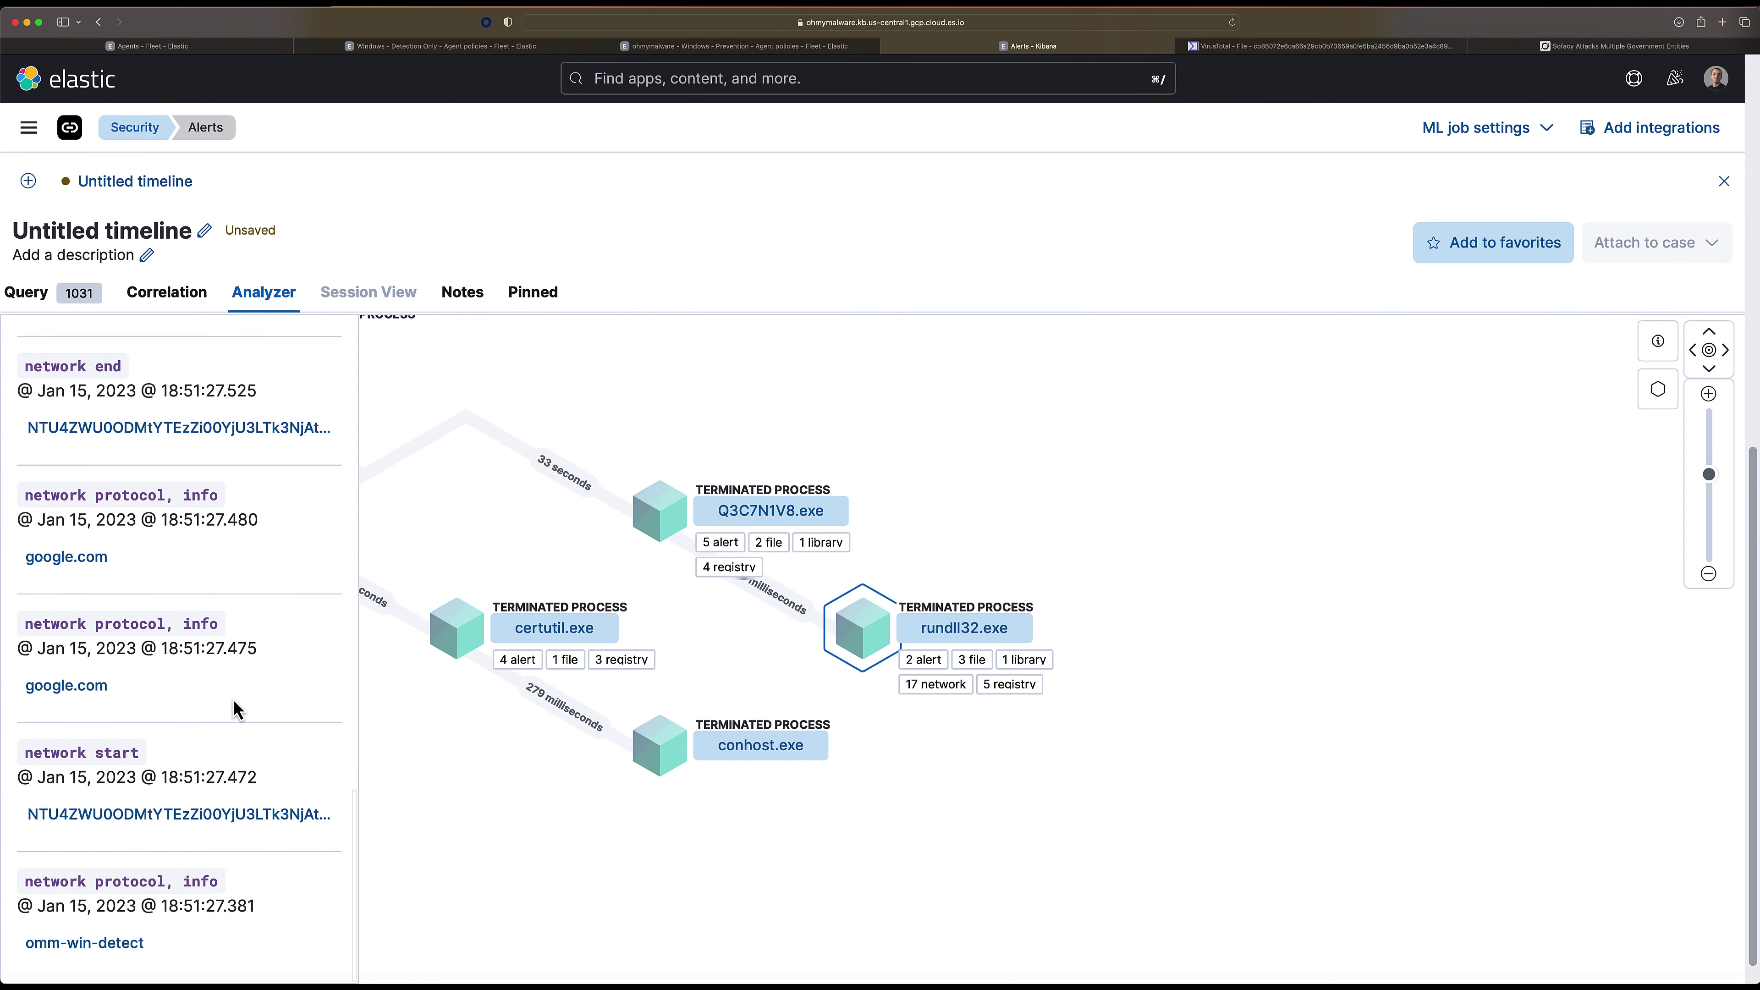
{"action": "scroll", "coordinate": [299, 753], "scroll_direction": "down", "scroll_amount": 1}
{"action": "scroll", "coordinate": [281, 820], "scroll_direction": "up", "scroll_amount": 1}
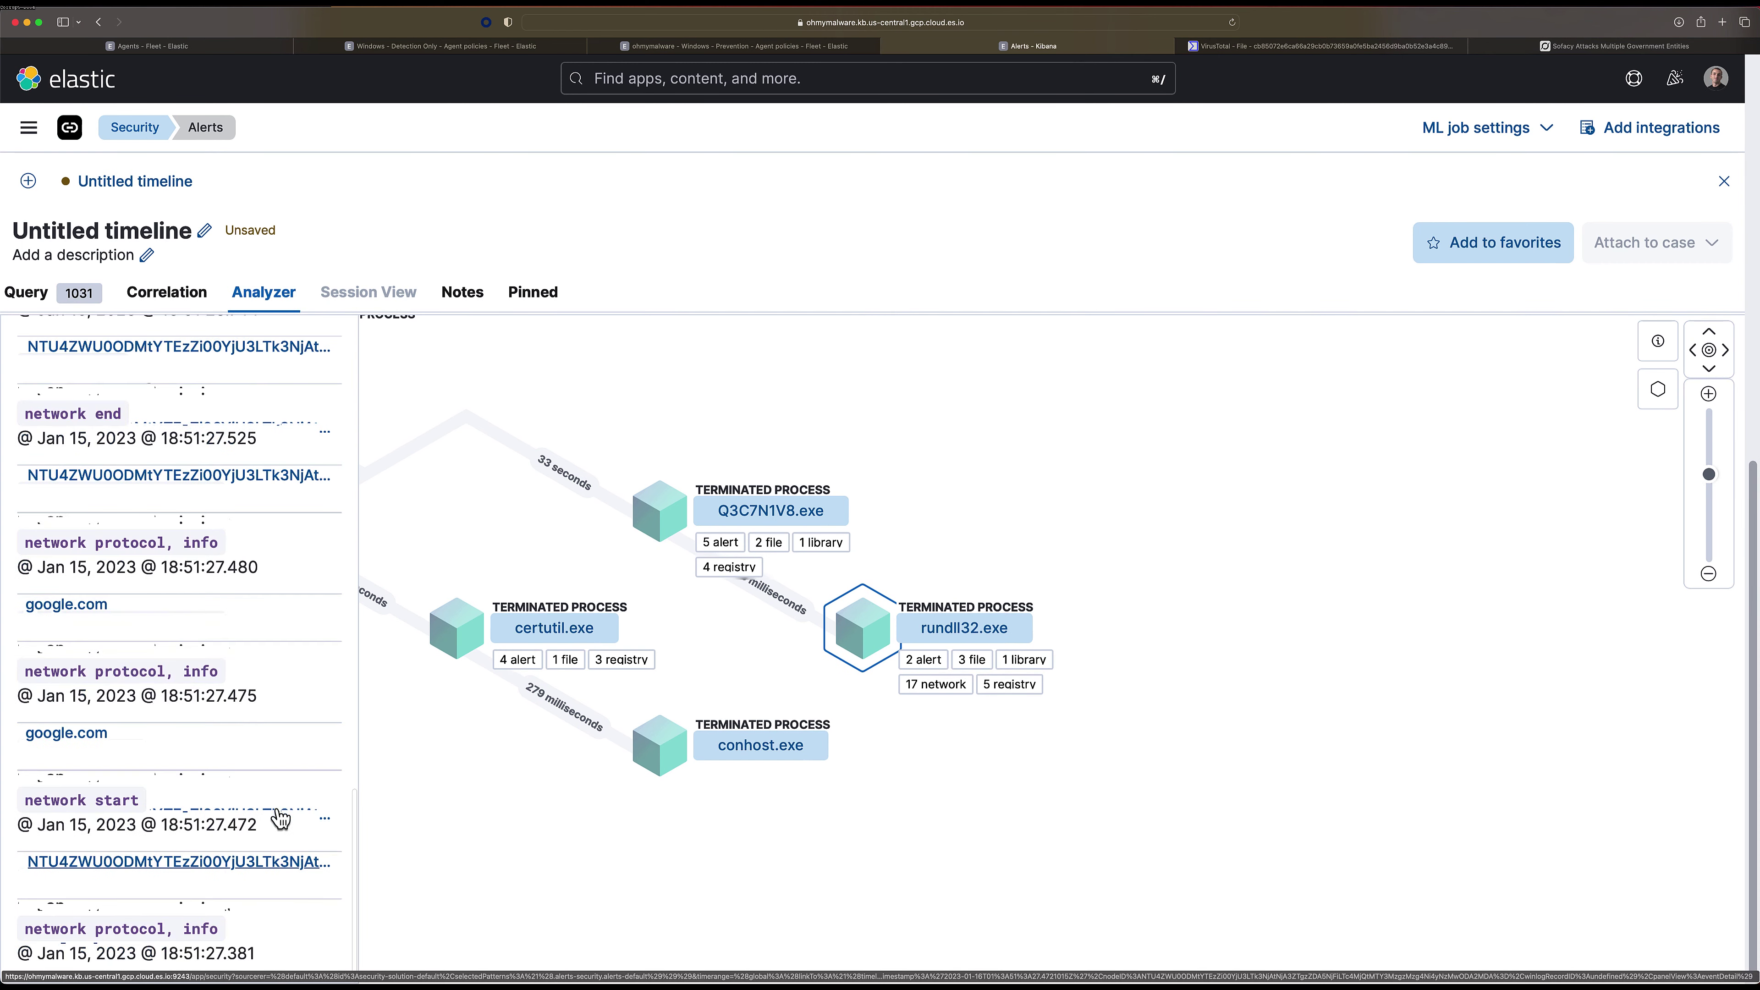
{"action": "scroll", "coordinate": [281, 819], "scroll_direction": "up", "scroll_amount": 2}
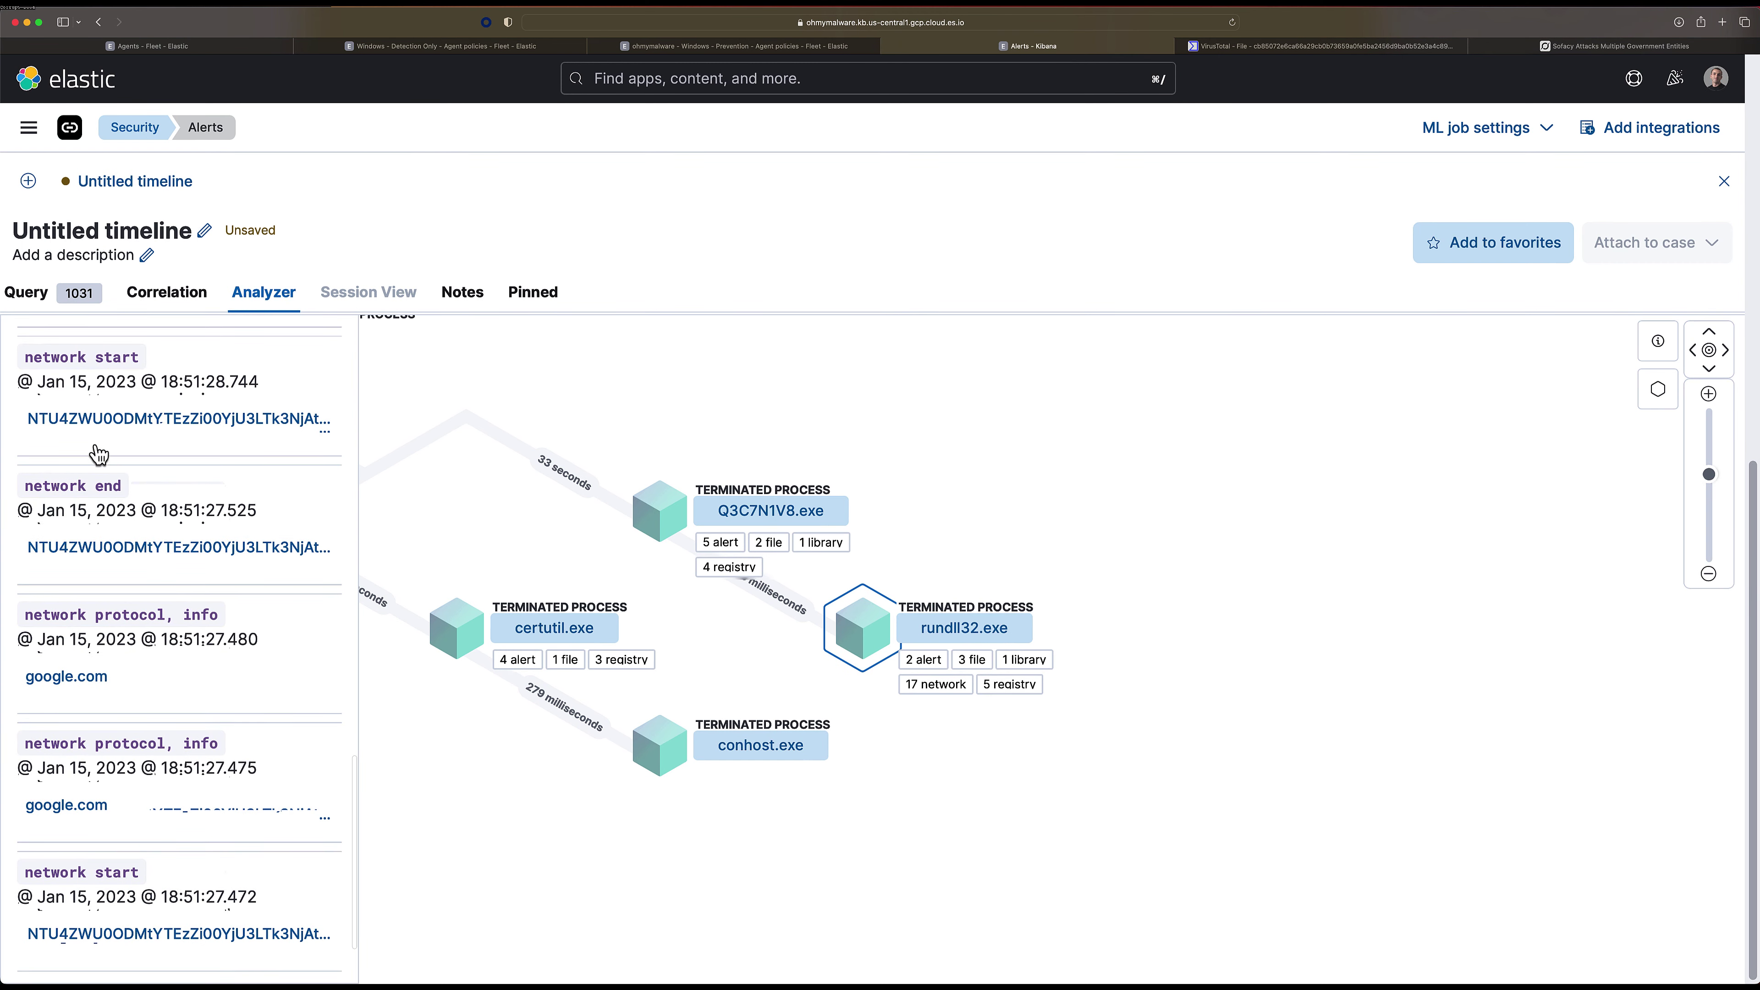
{"action": "scroll", "coordinate": [228, 544], "scroll_direction": "up", "scroll_amount": 10}
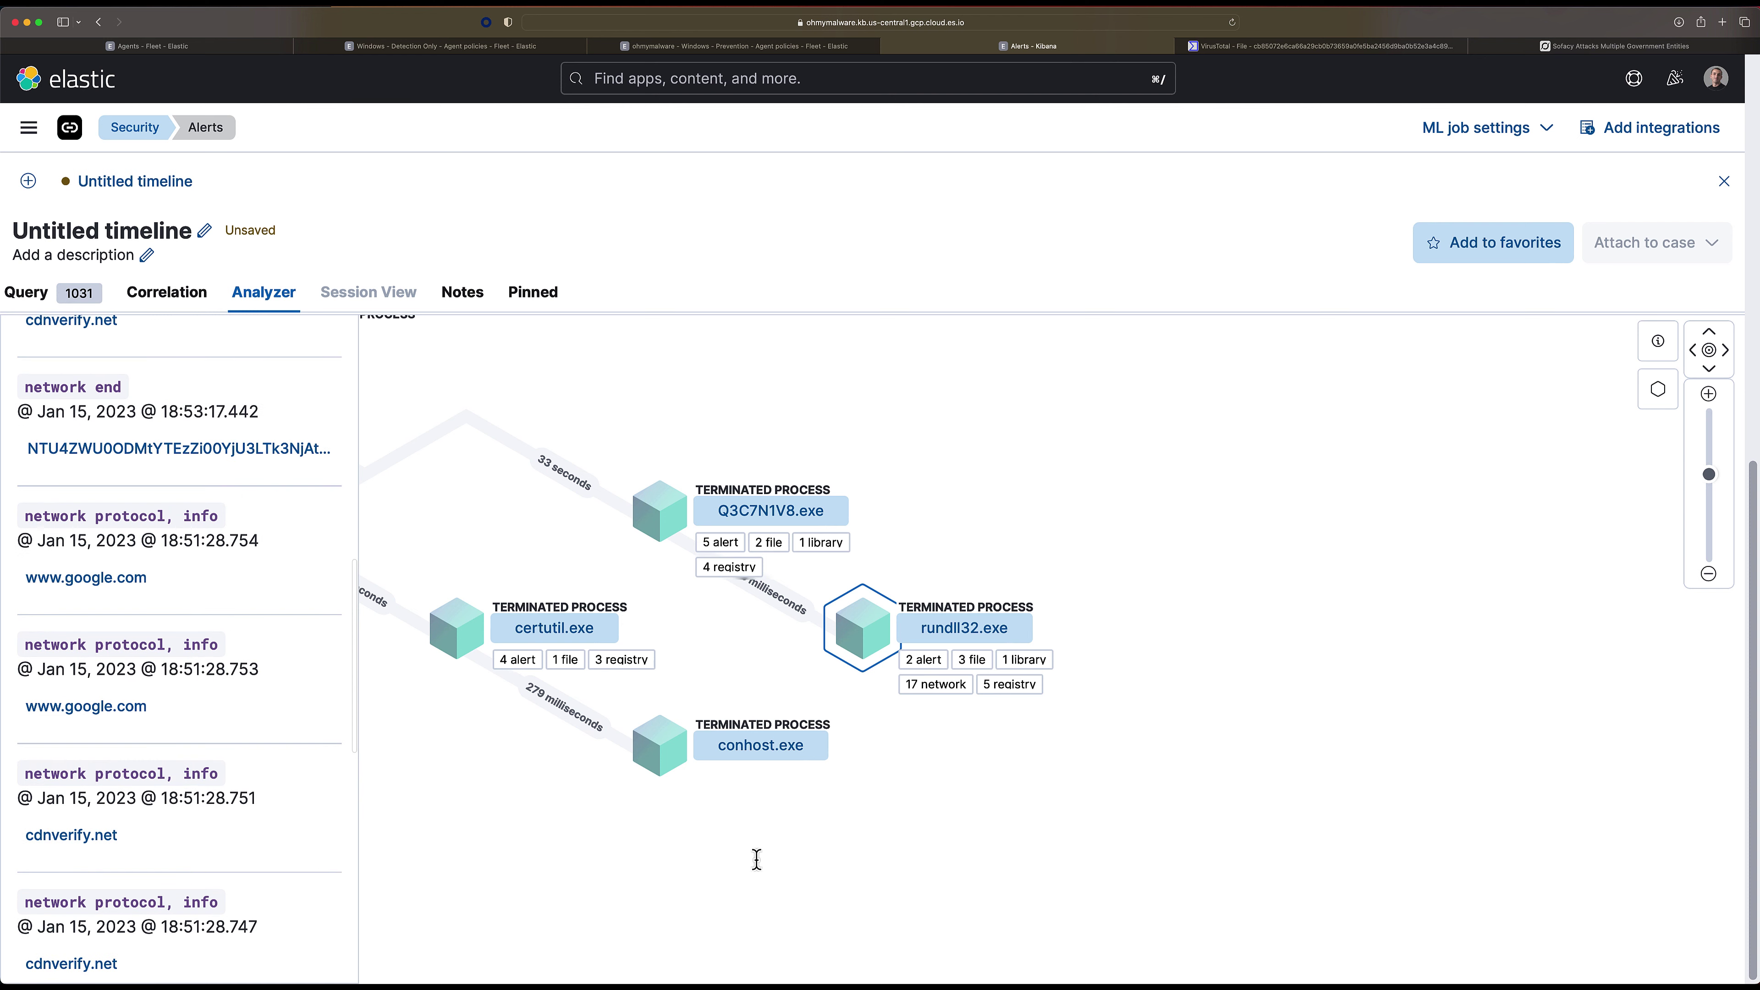
{"action": "left_click_drag", "start_coordinate": [650, 830], "coordinate": [936, 851]}
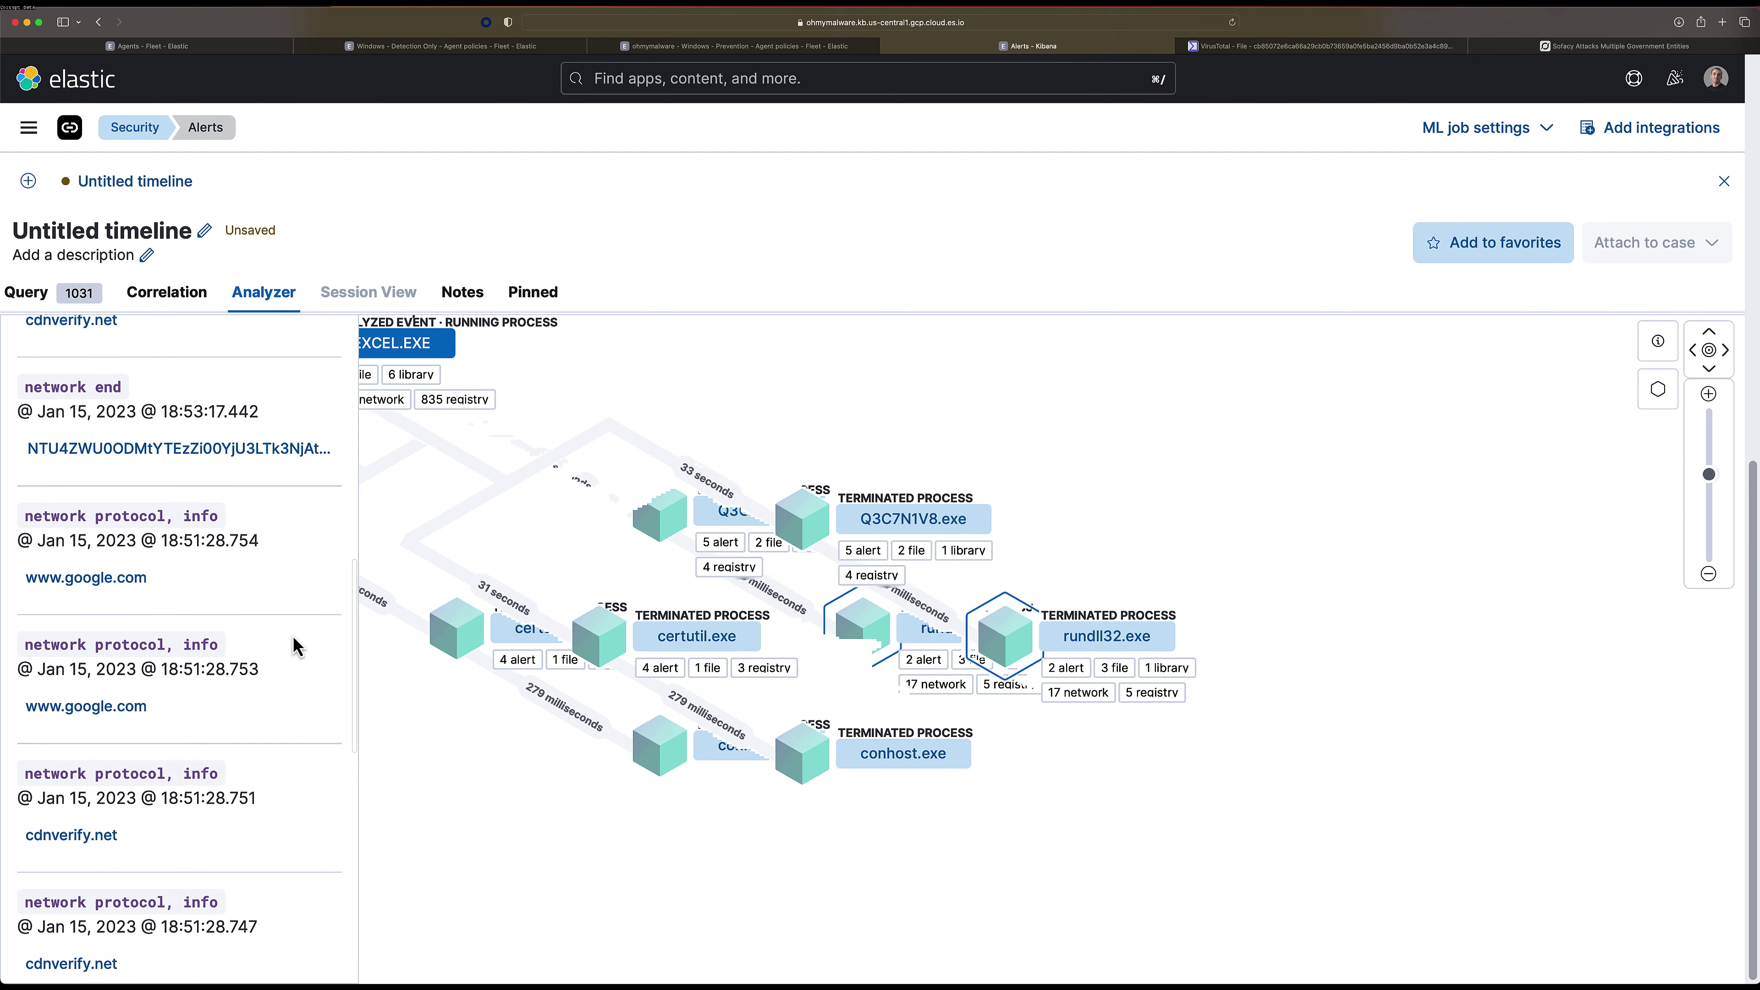
Open the rundll32.exe network event for cdnverify.net timestamped 18:51:28.747 and read through its process, host and other field details.
{"action": "scroll", "coordinate": [167, 749], "scroll_direction": "down", "scroll_amount": 1}
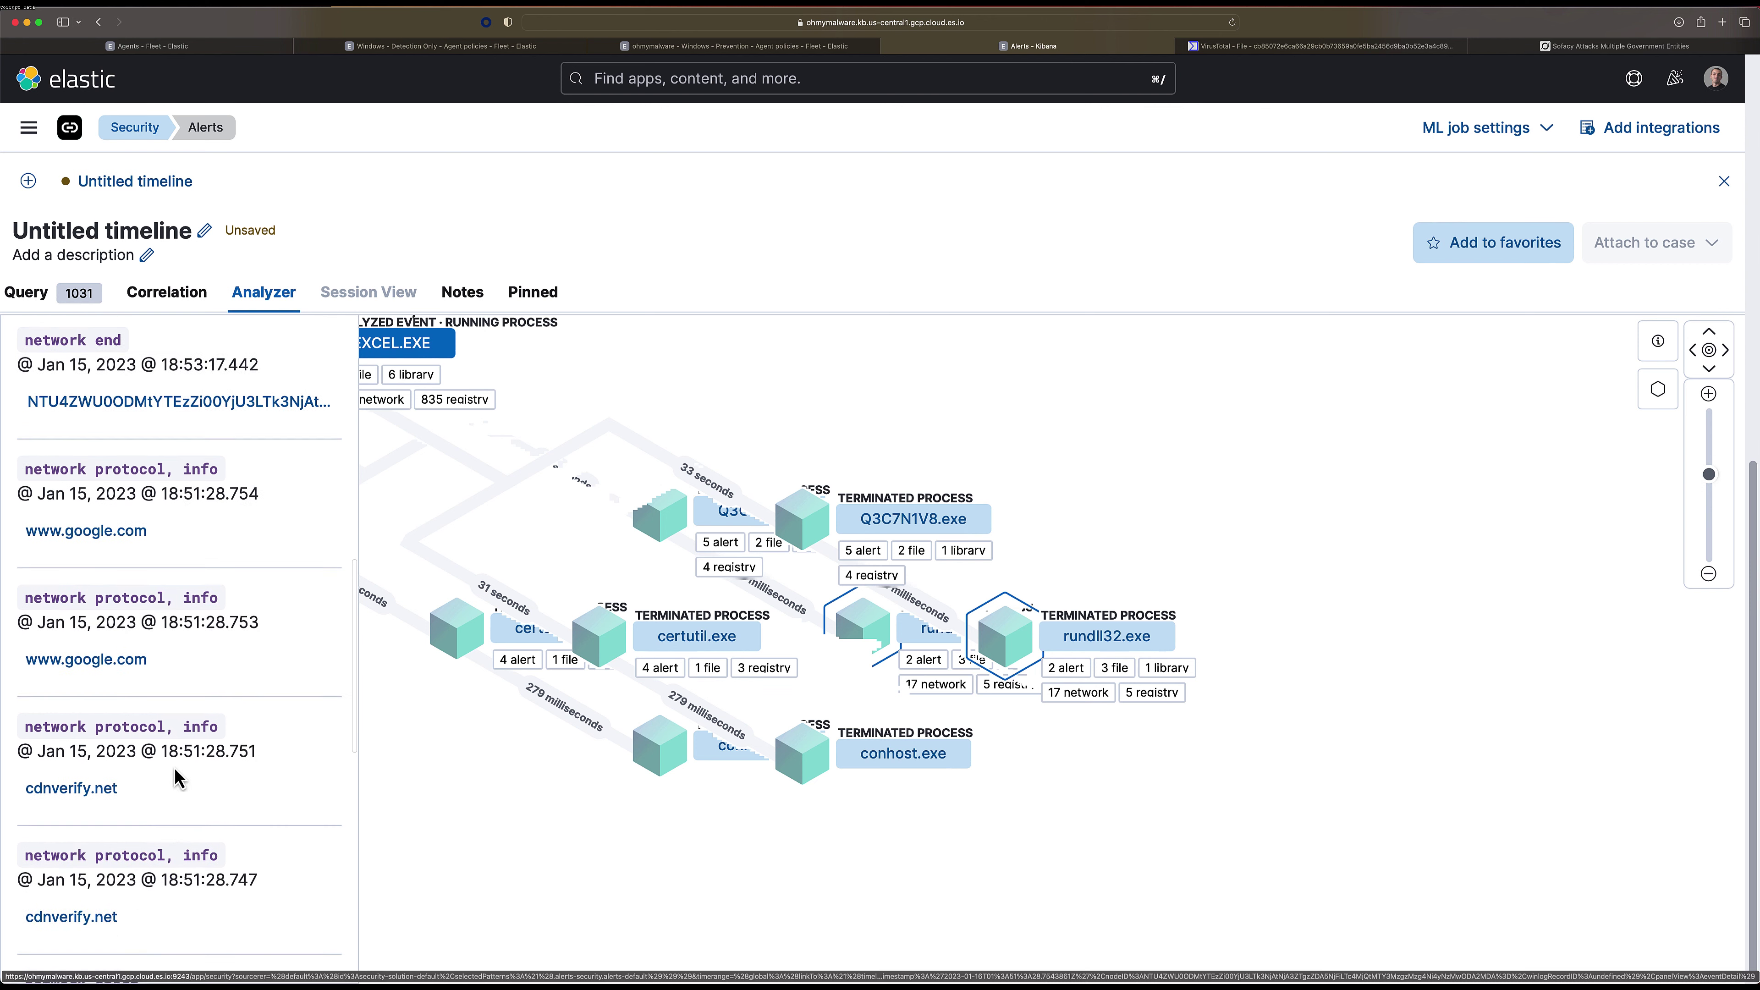
{"action": "scroll", "coordinate": [179, 778], "scroll_direction": "down", "scroll_amount": 3}
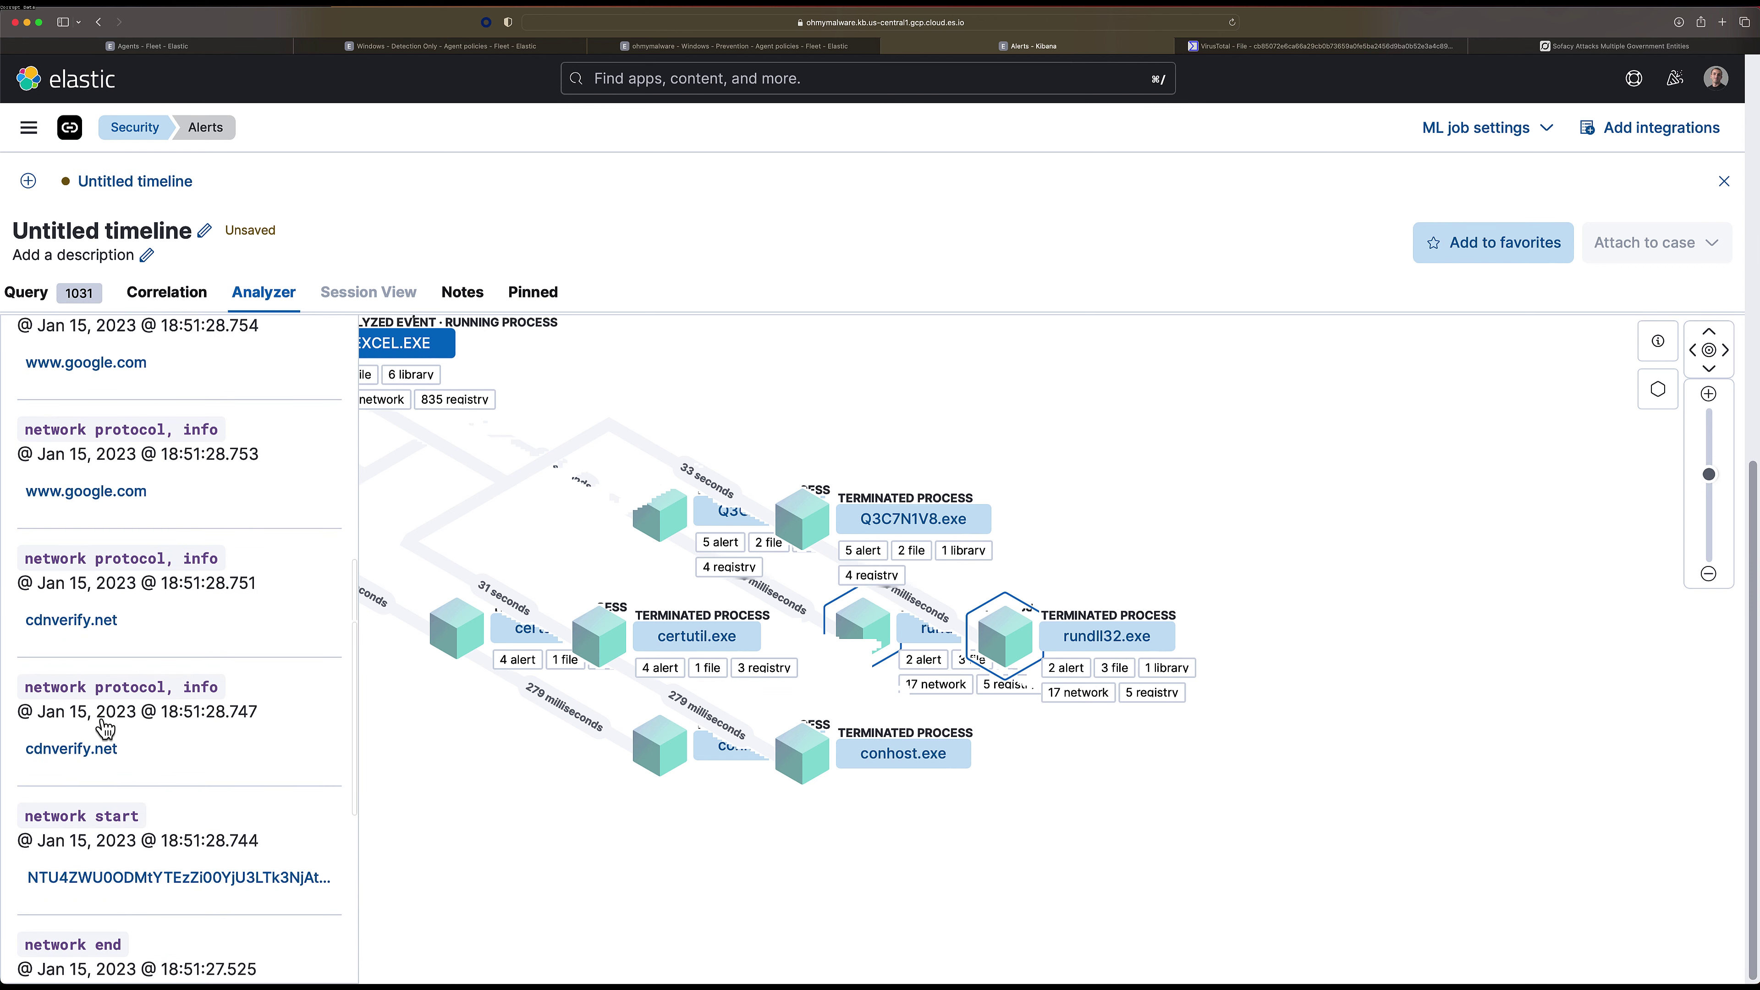
{"action": "left_click", "coordinate": [86, 761]}
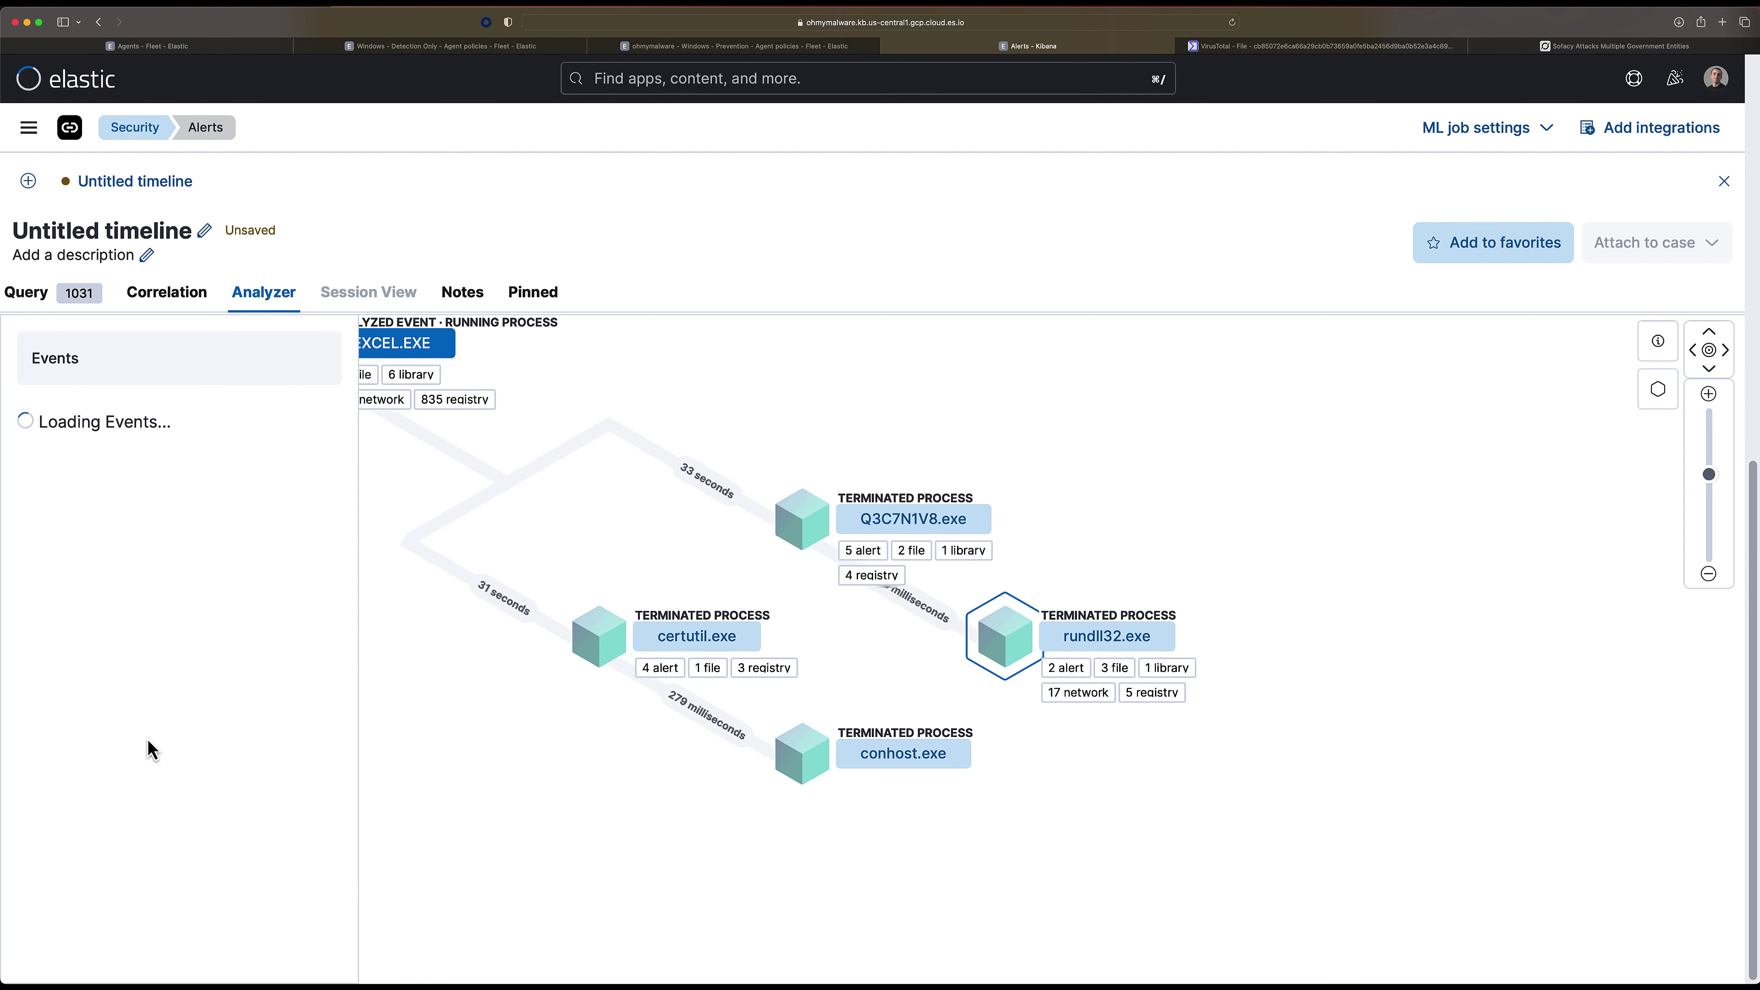
{"action": "scroll", "coordinate": [194, 718], "scroll_direction": "down", "scroll_amount": 5}
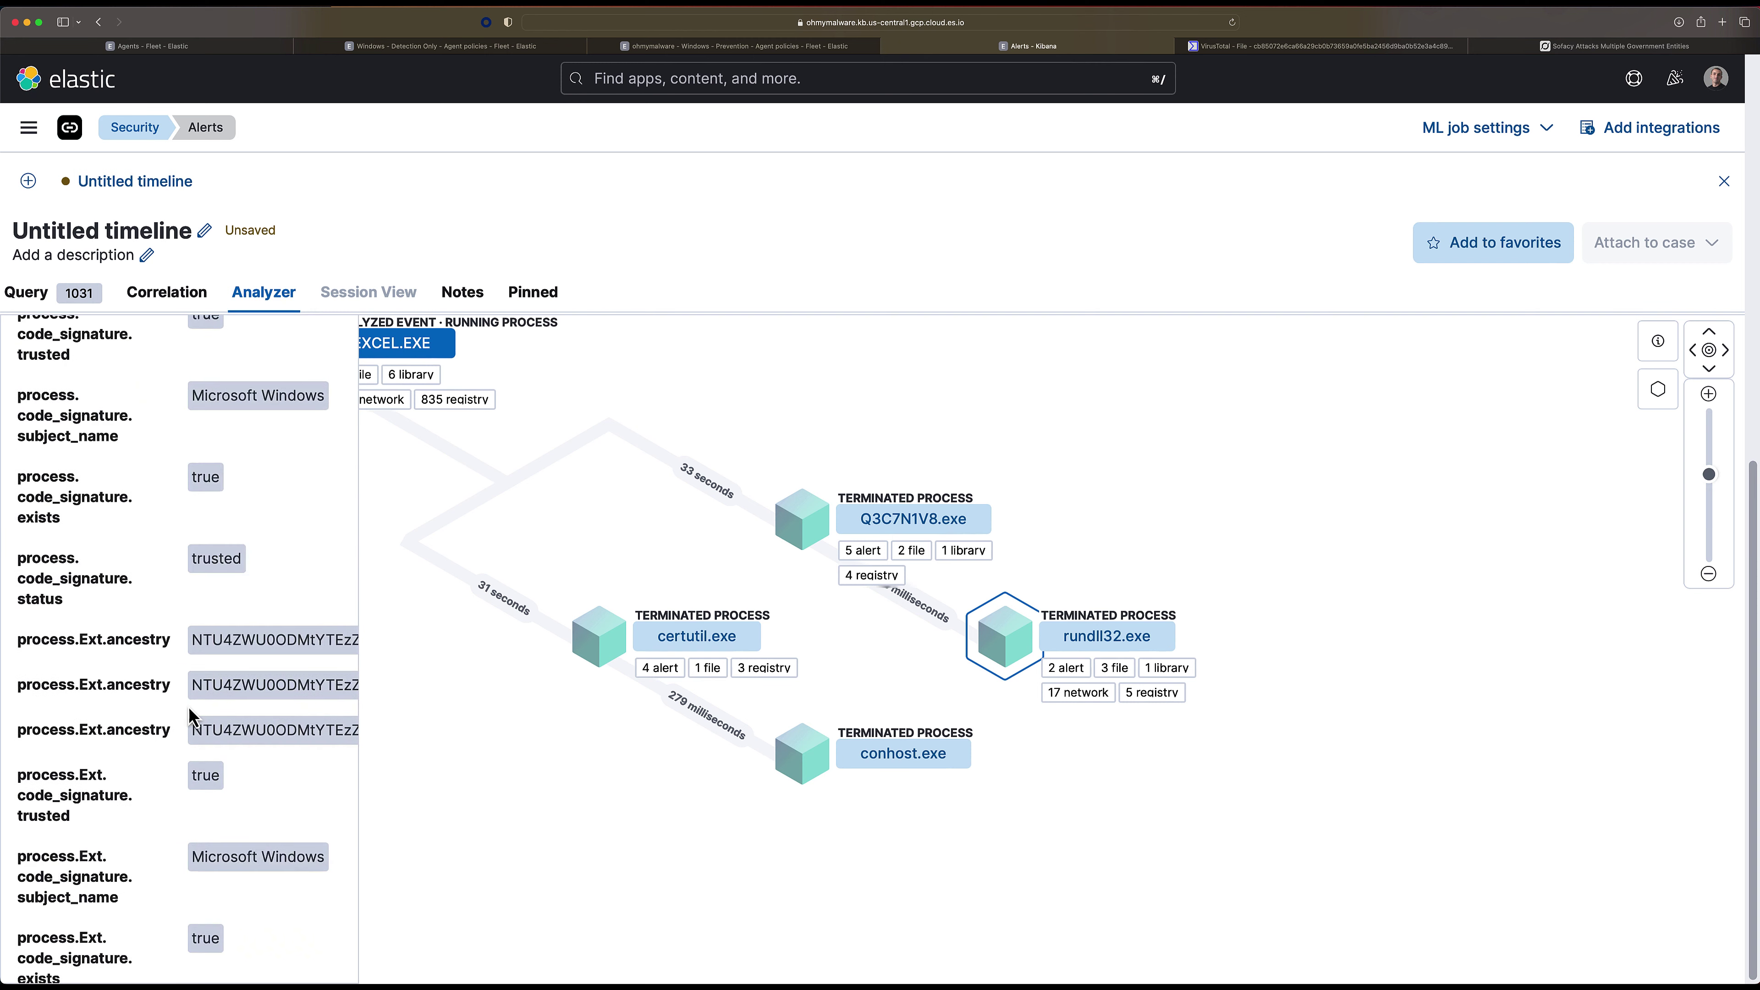
{"action": "scroll", "coordinate": [194, 718], "scroll_direction": "down", "scroll_amount": 2}
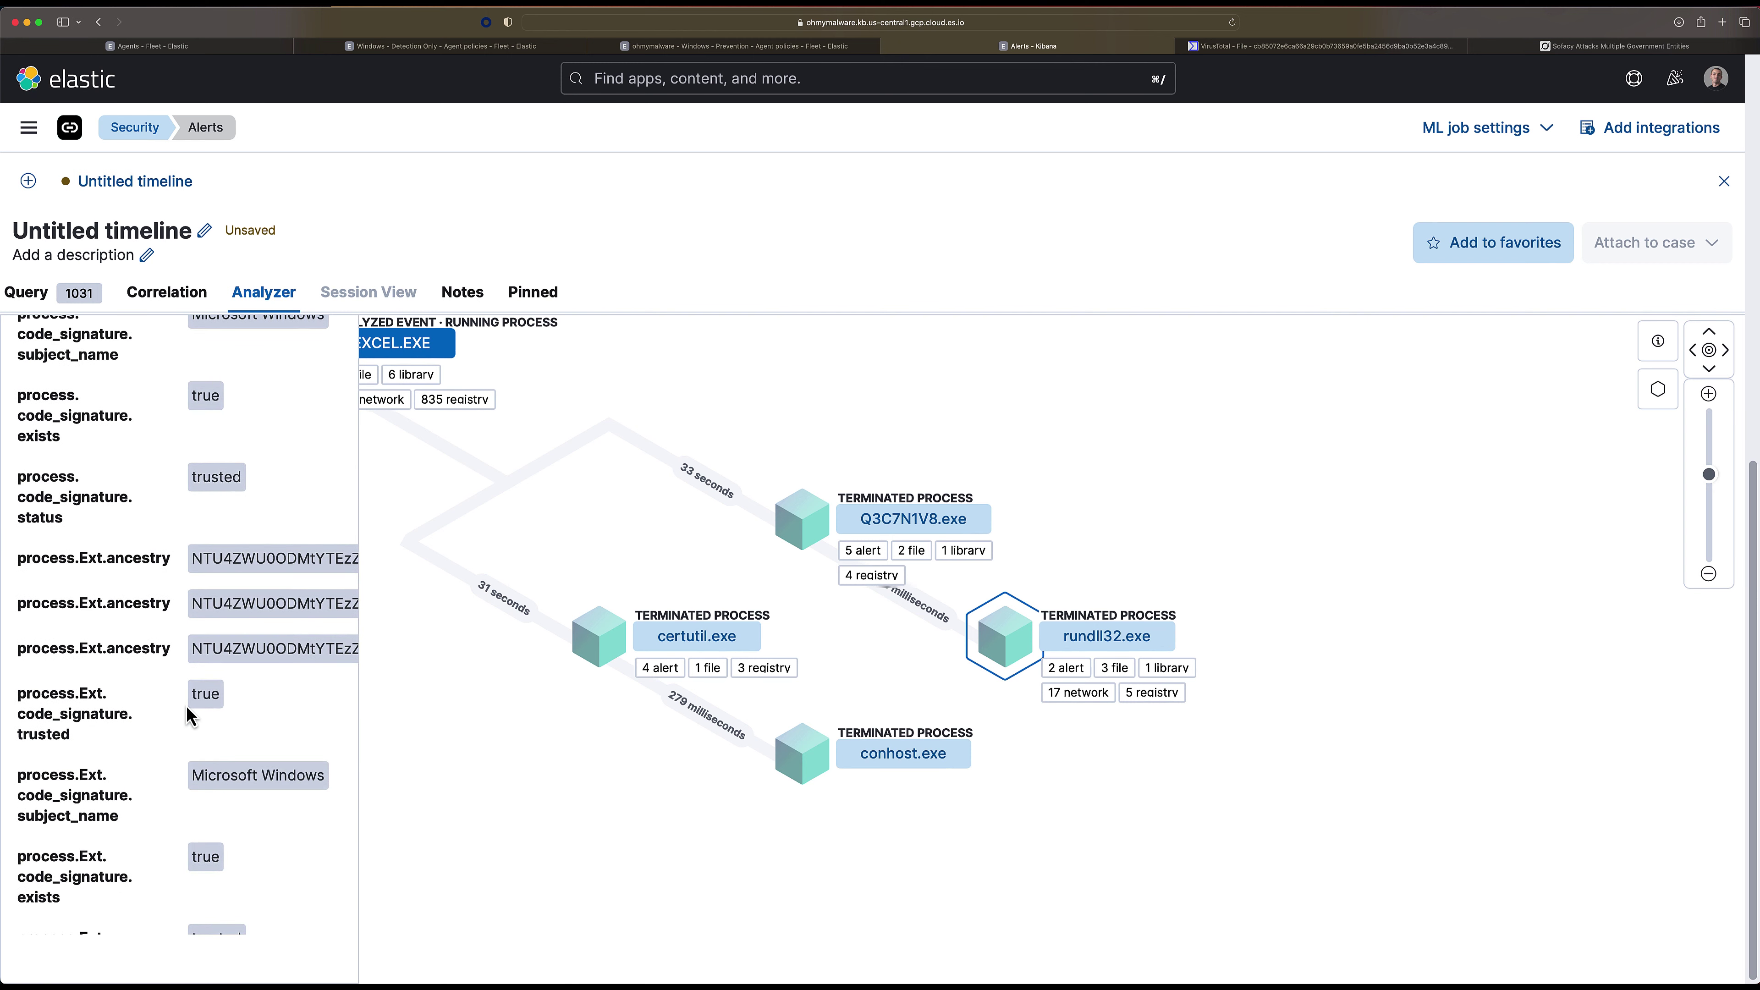
{"action": "scroll", "coordinate": [191, 716], "scroll_direction": "down", "scroll_amount": 10}
{"action": "scroll", "coordinate": [191, 717], "scroll_direction": "down", "scroll_amount": 5}
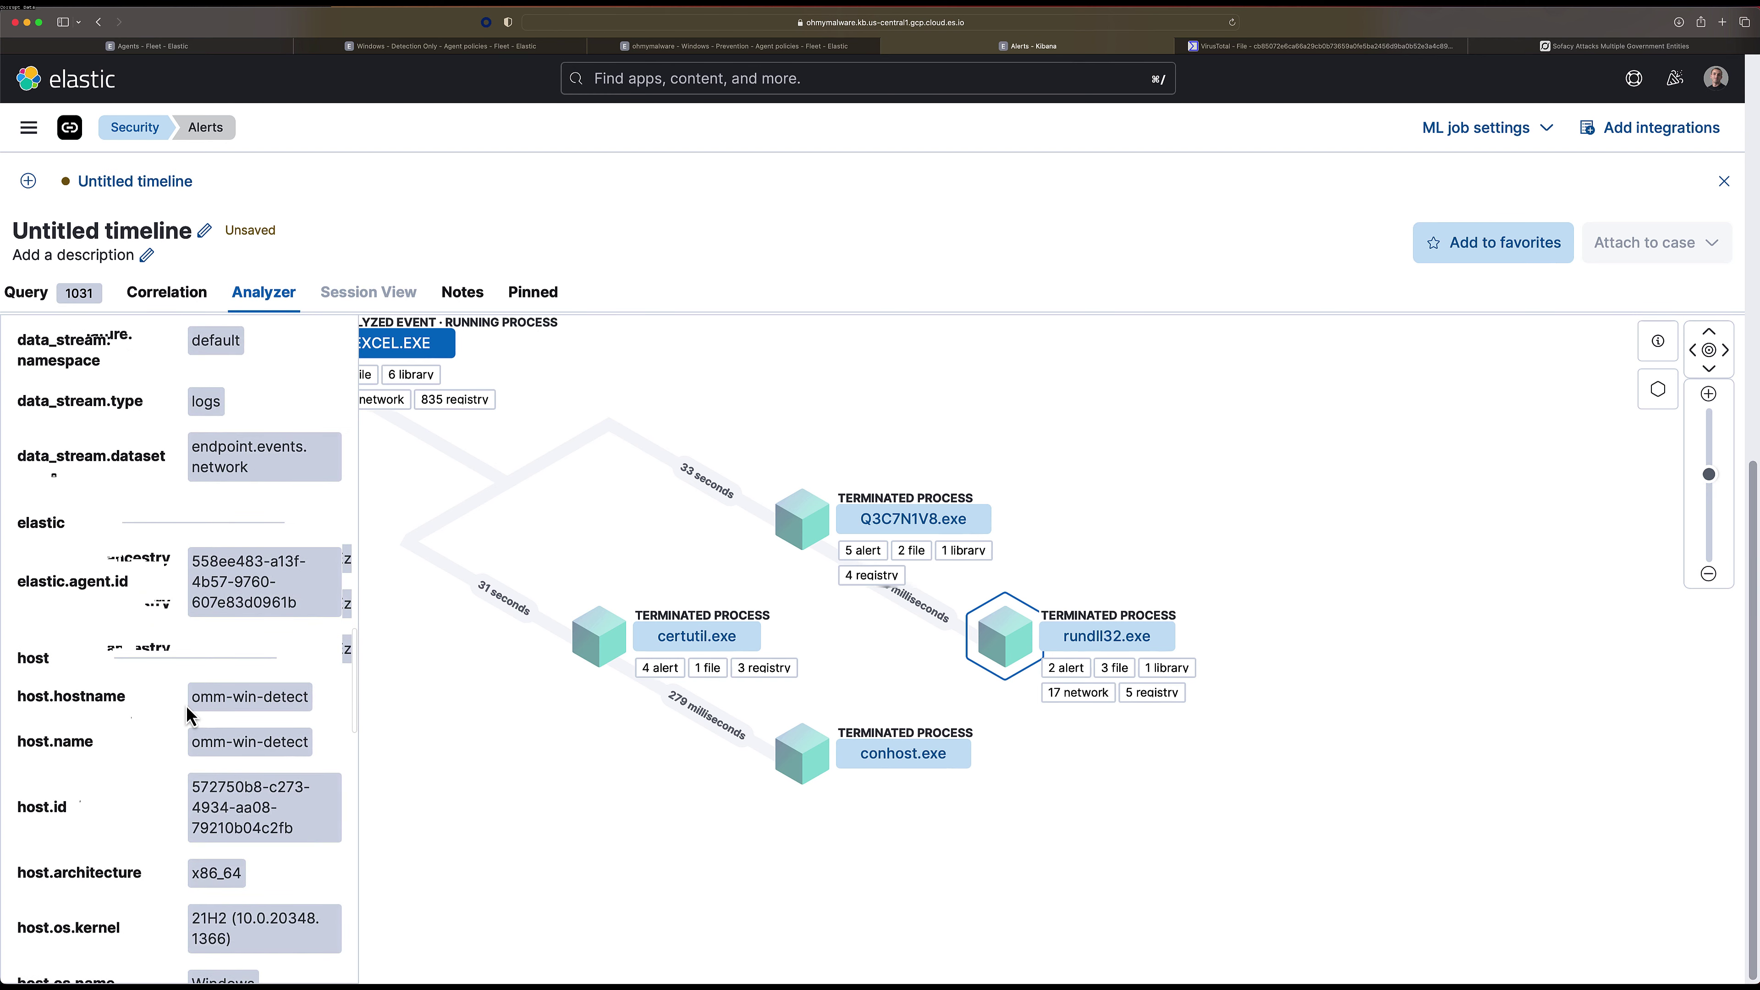
{"action": "scroll", "coordinate": [191, 716], "scroll_direction": "up", "scroll_amount": 15}
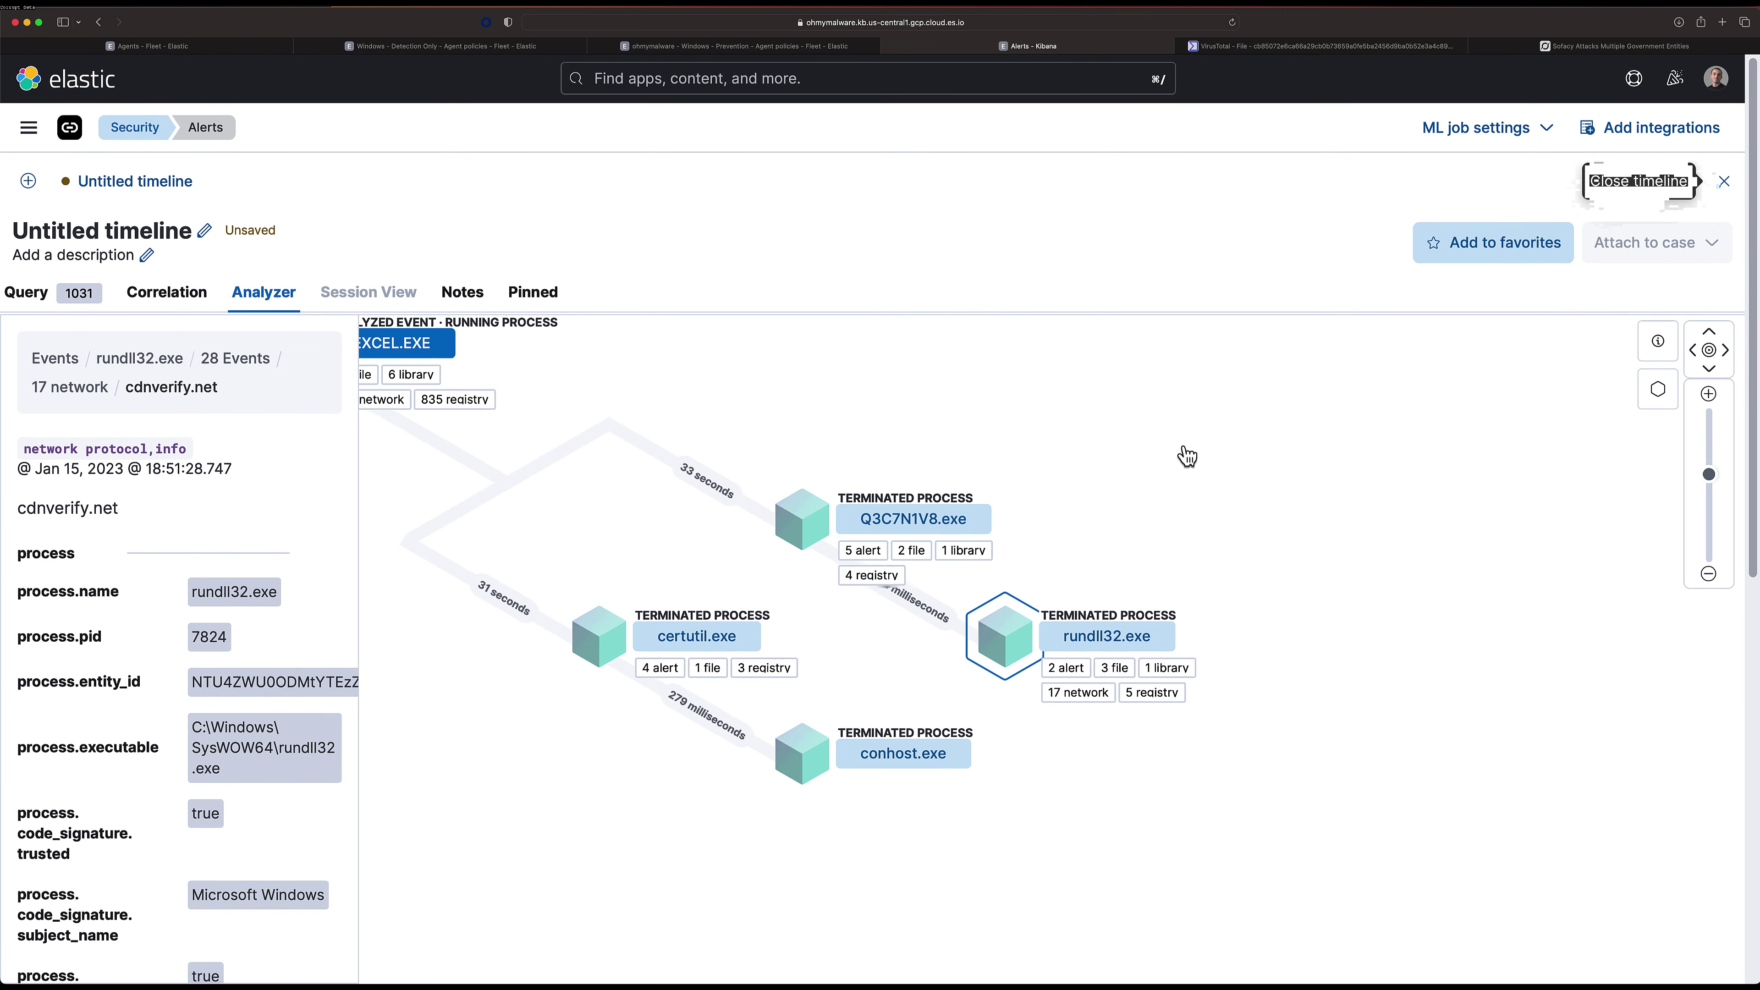
Close the timeline and replace the alerts filter excluding host omm-win-prevent with one excluding omm-win-detect.
{"action": "key", "text": "Escape"}
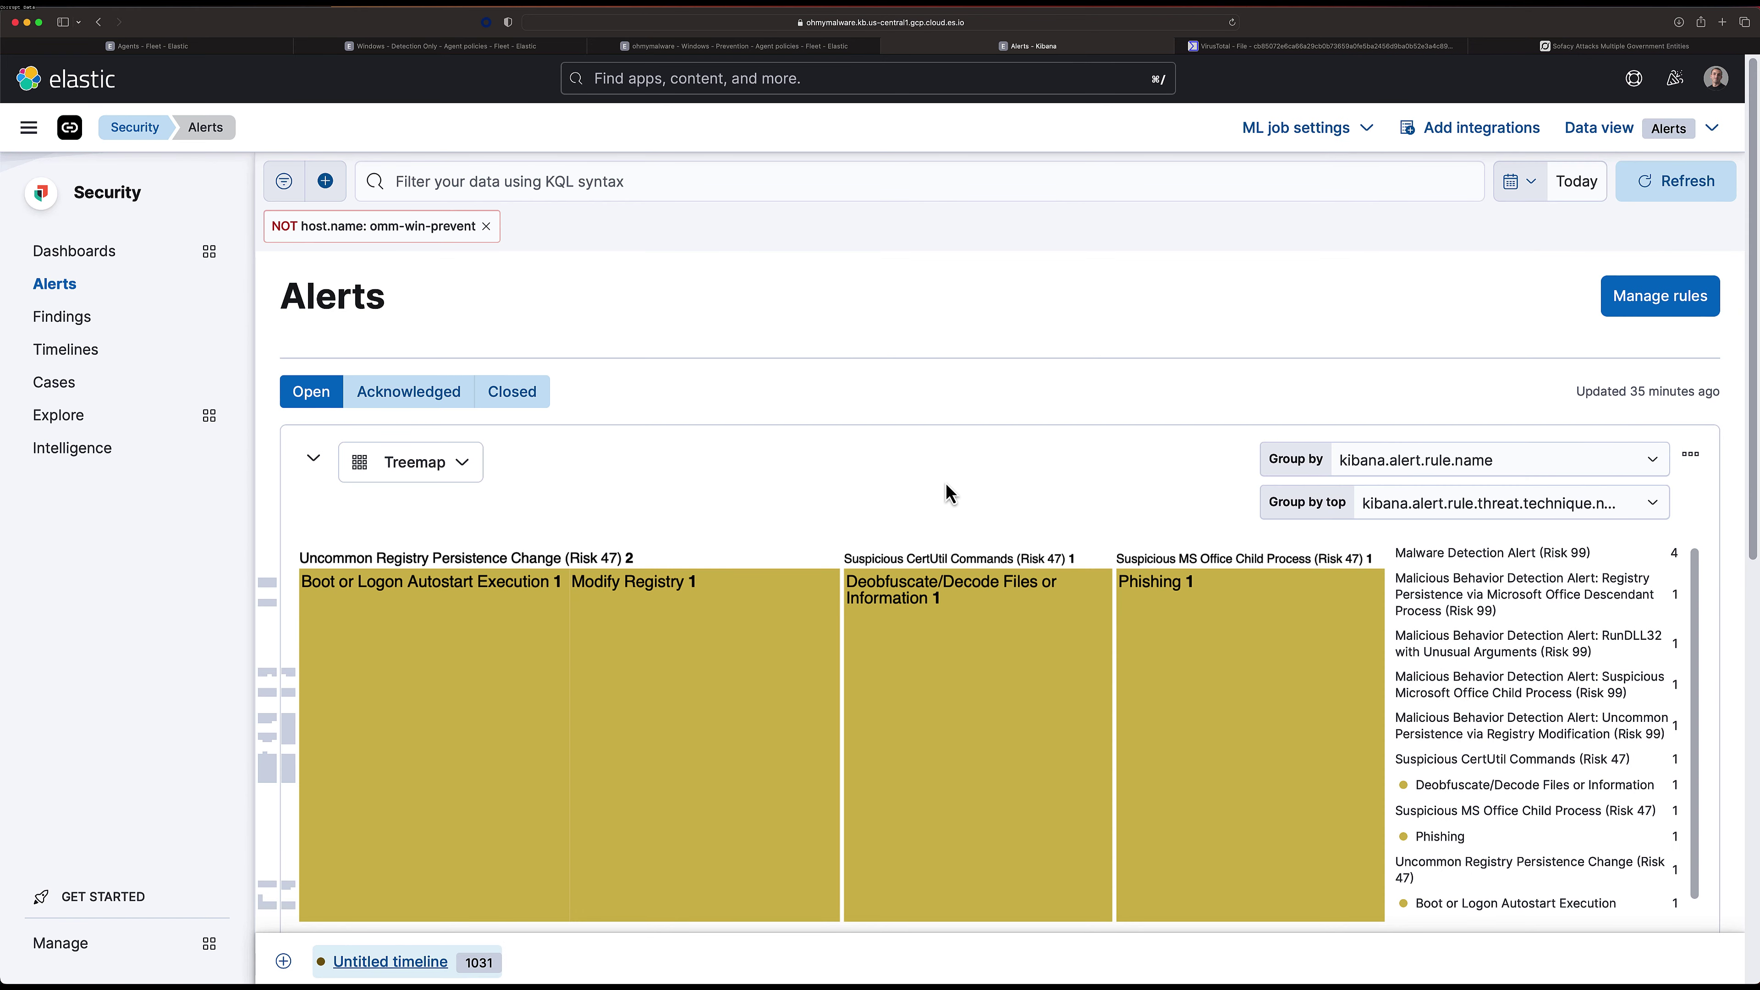
{"action": "scroll", "coordinate": [361, 400], "scroll_direction": "down", "scroll_amount": 5}
{"action": "left_click", "coordinate": [357, 387]}
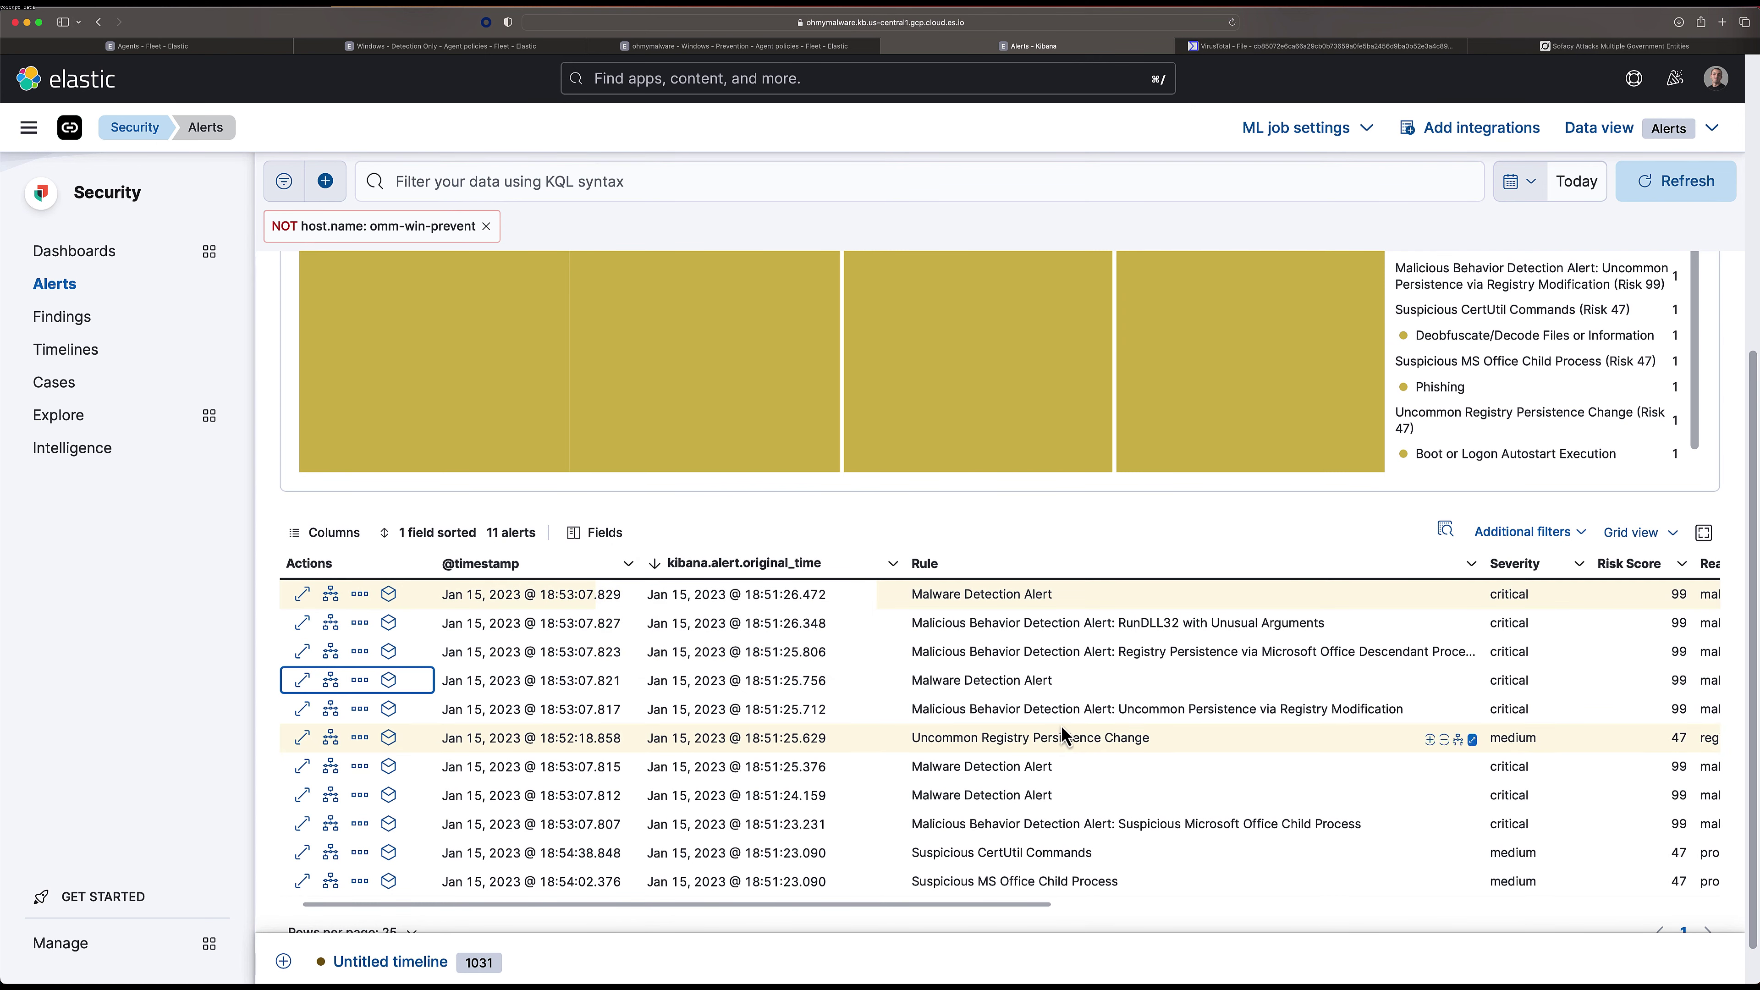
{"action": "scroll", "coordinate": [884, 707], "scroll_direction": "right", "scroll_amount": 3}
{"action": "scroll", "coordinate": [884, 708], "scroll_direction": "right", "scroll_amount": 3}
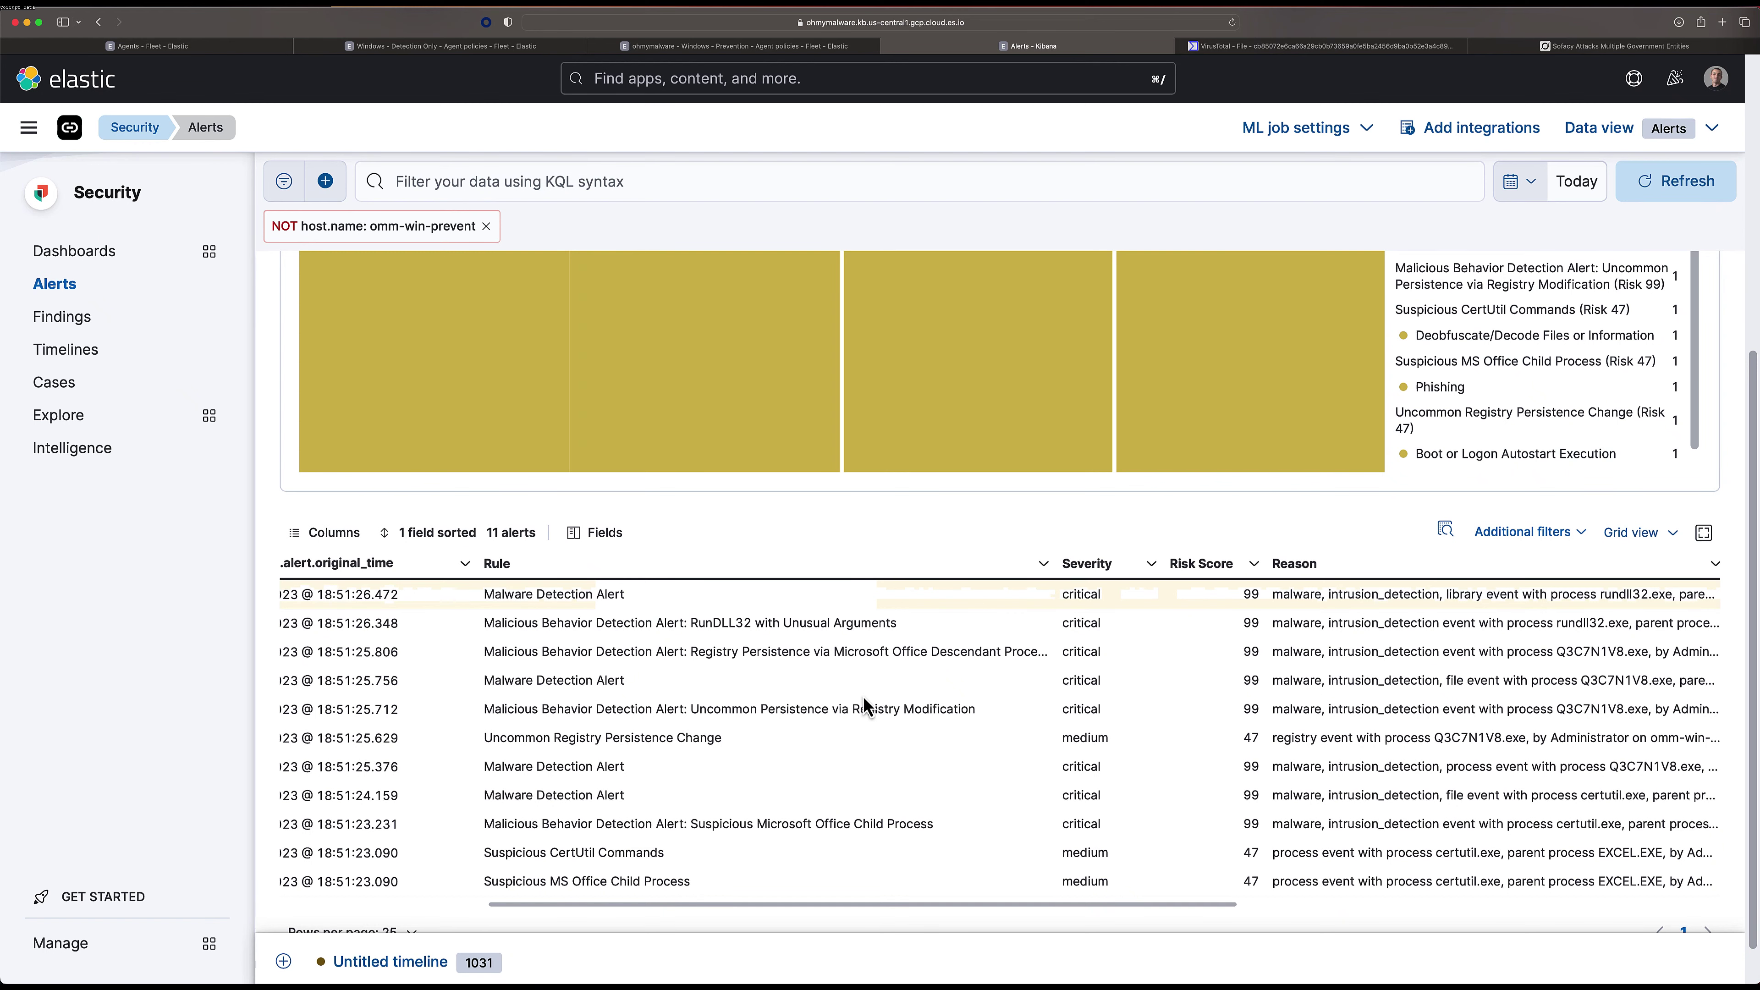
{"action": "scroll", "coordinate": [780, 686], "scroll_direction": "right", "scroll_amount": 5}
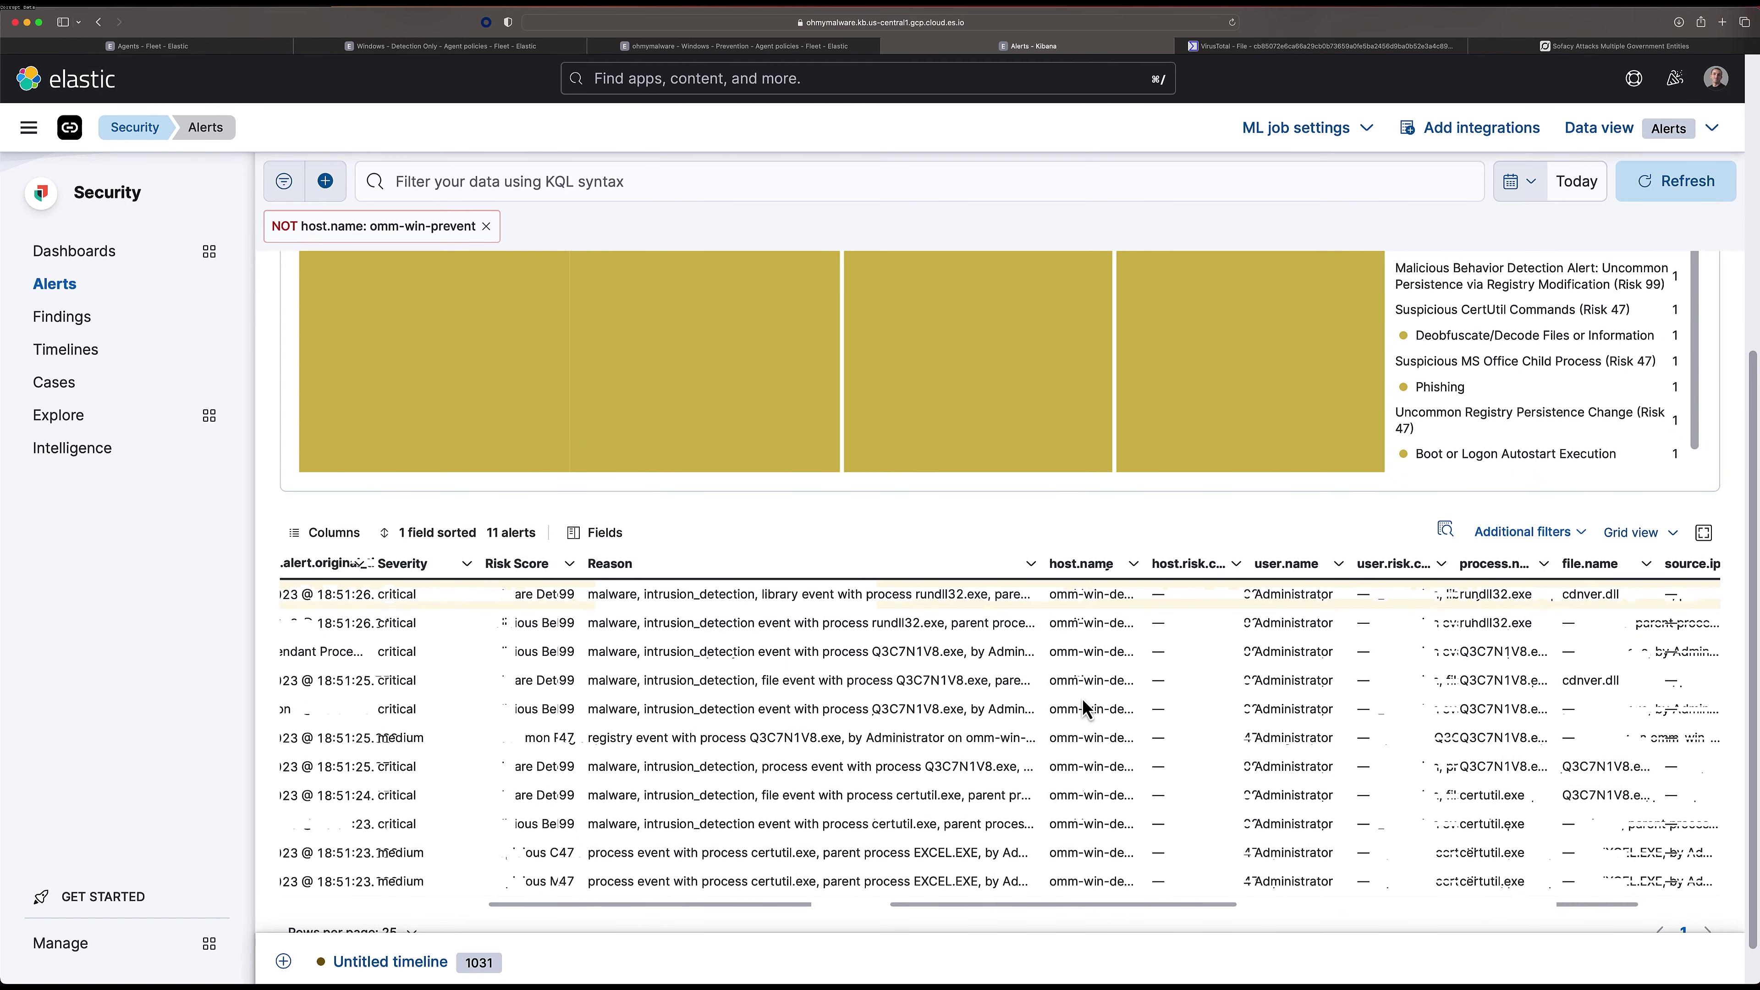
{"action": "mouse_move", "coordinate": [1073, 692]}
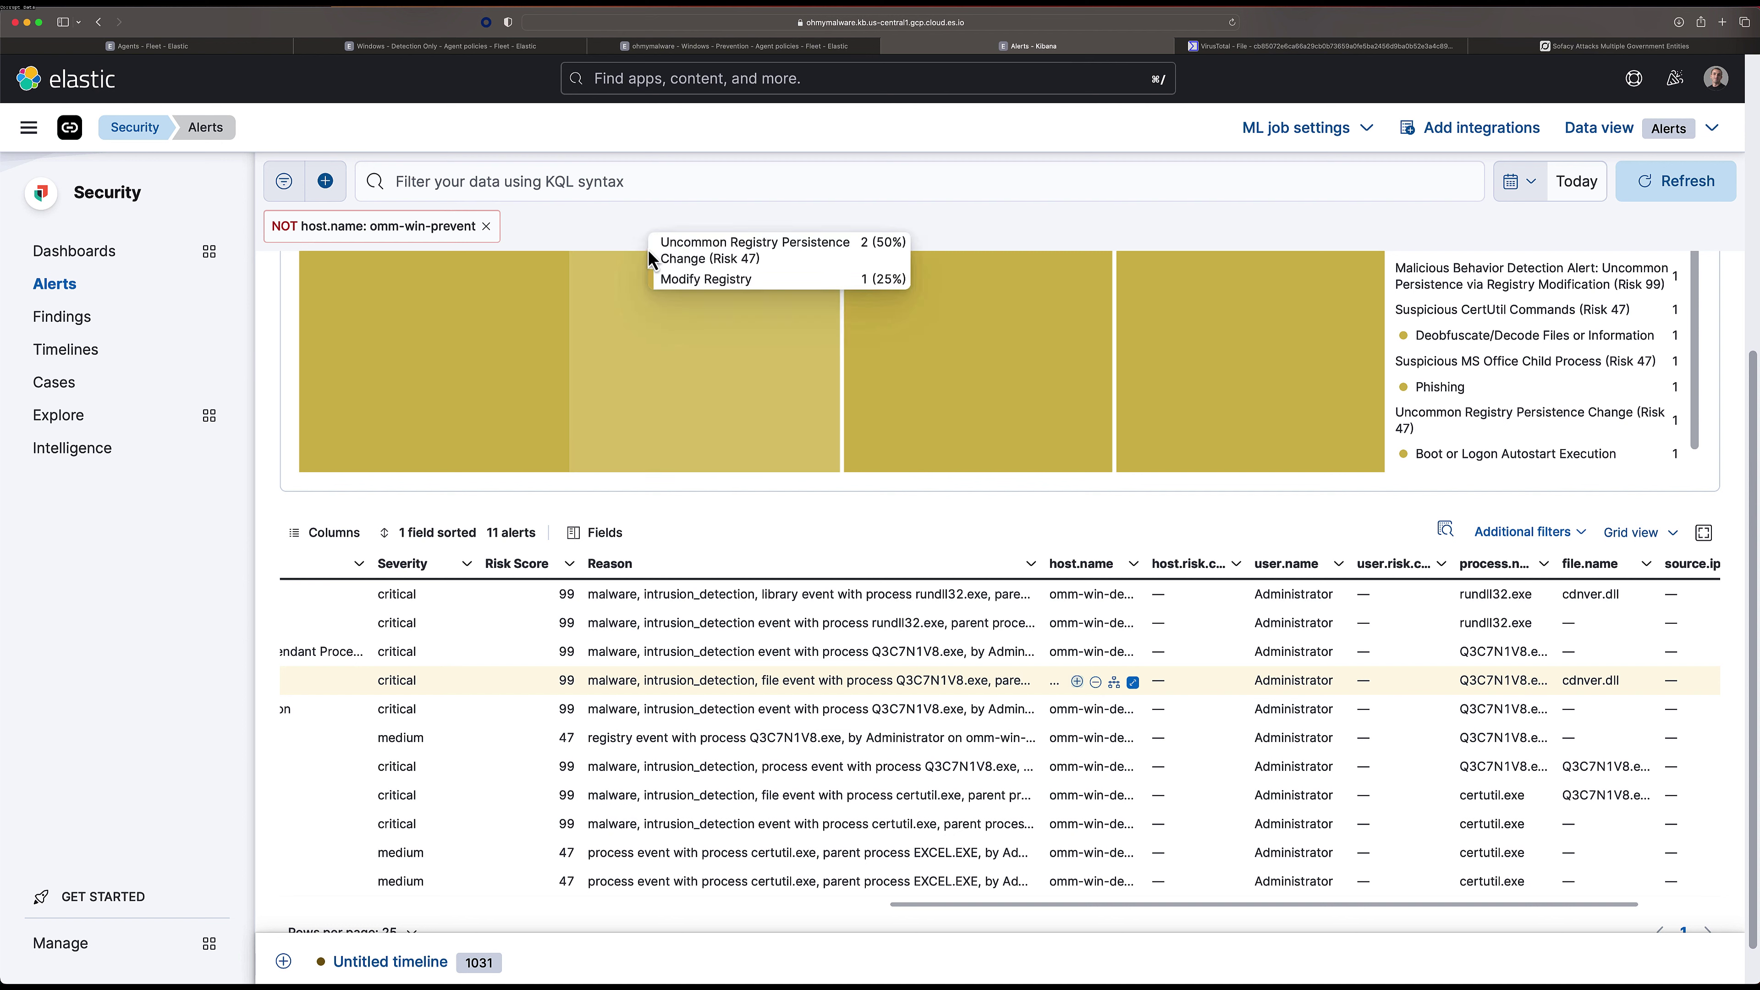
{"action": "mouse_move", "coordinate": [497, 258]}
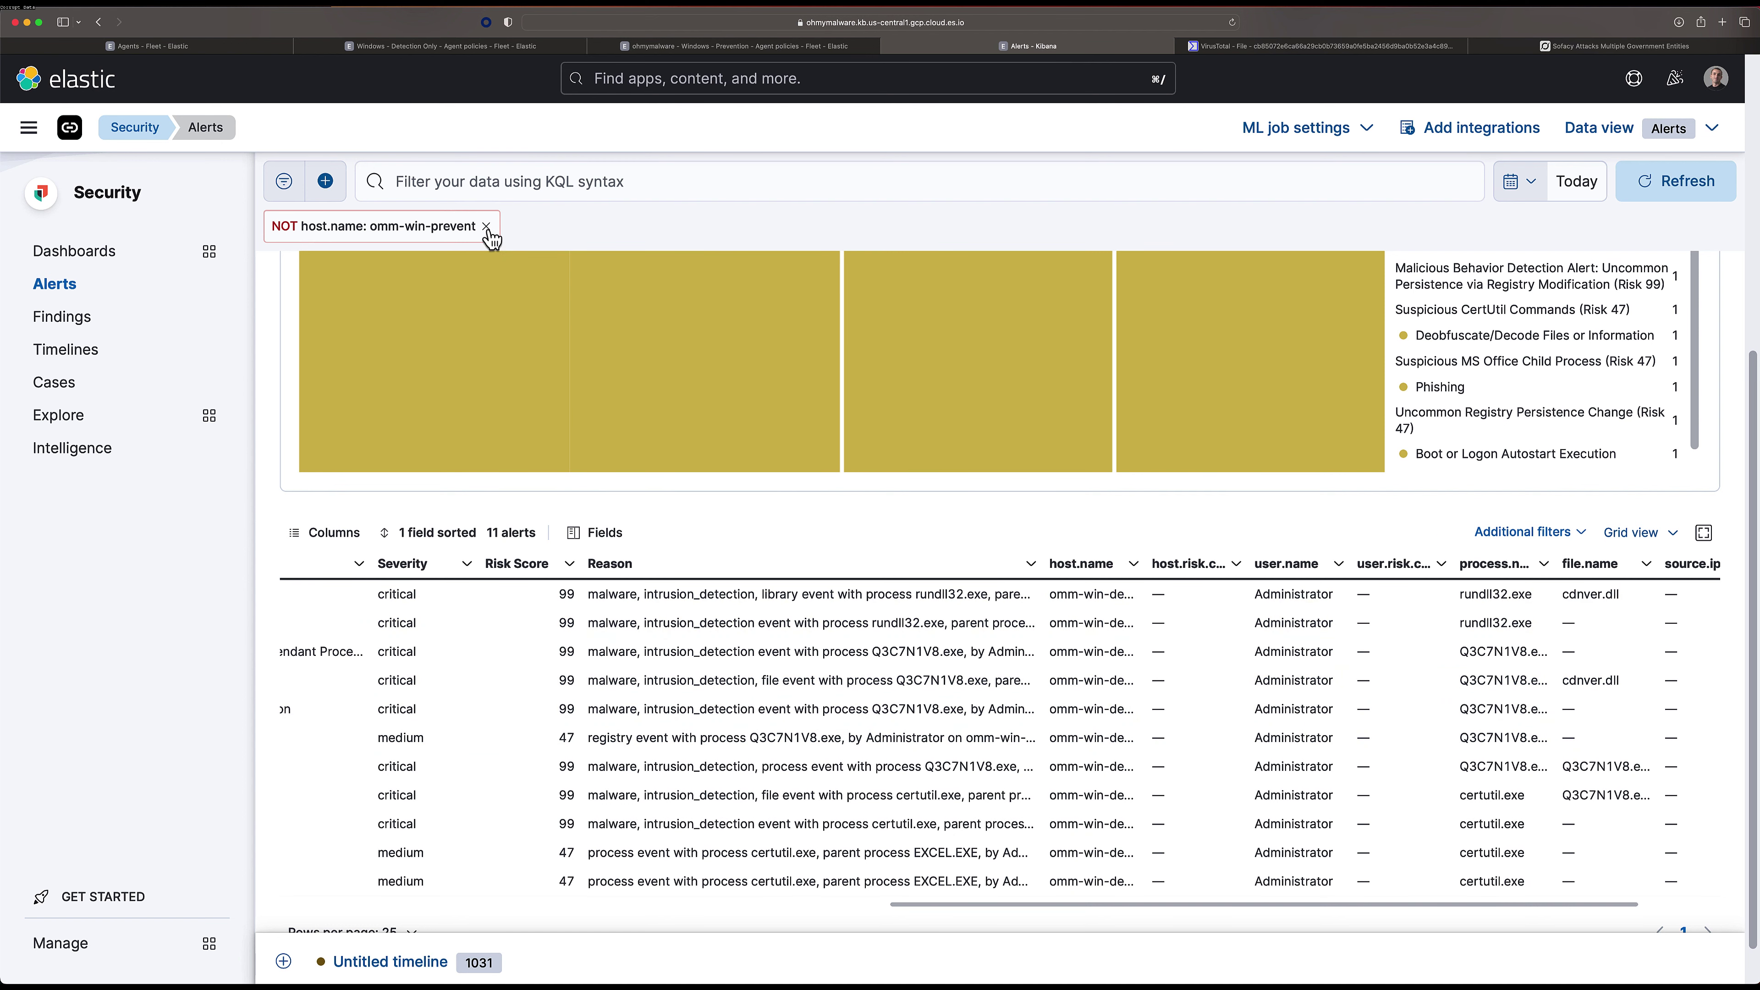
{"action": "left_click", "coordinate": [541, 381]}
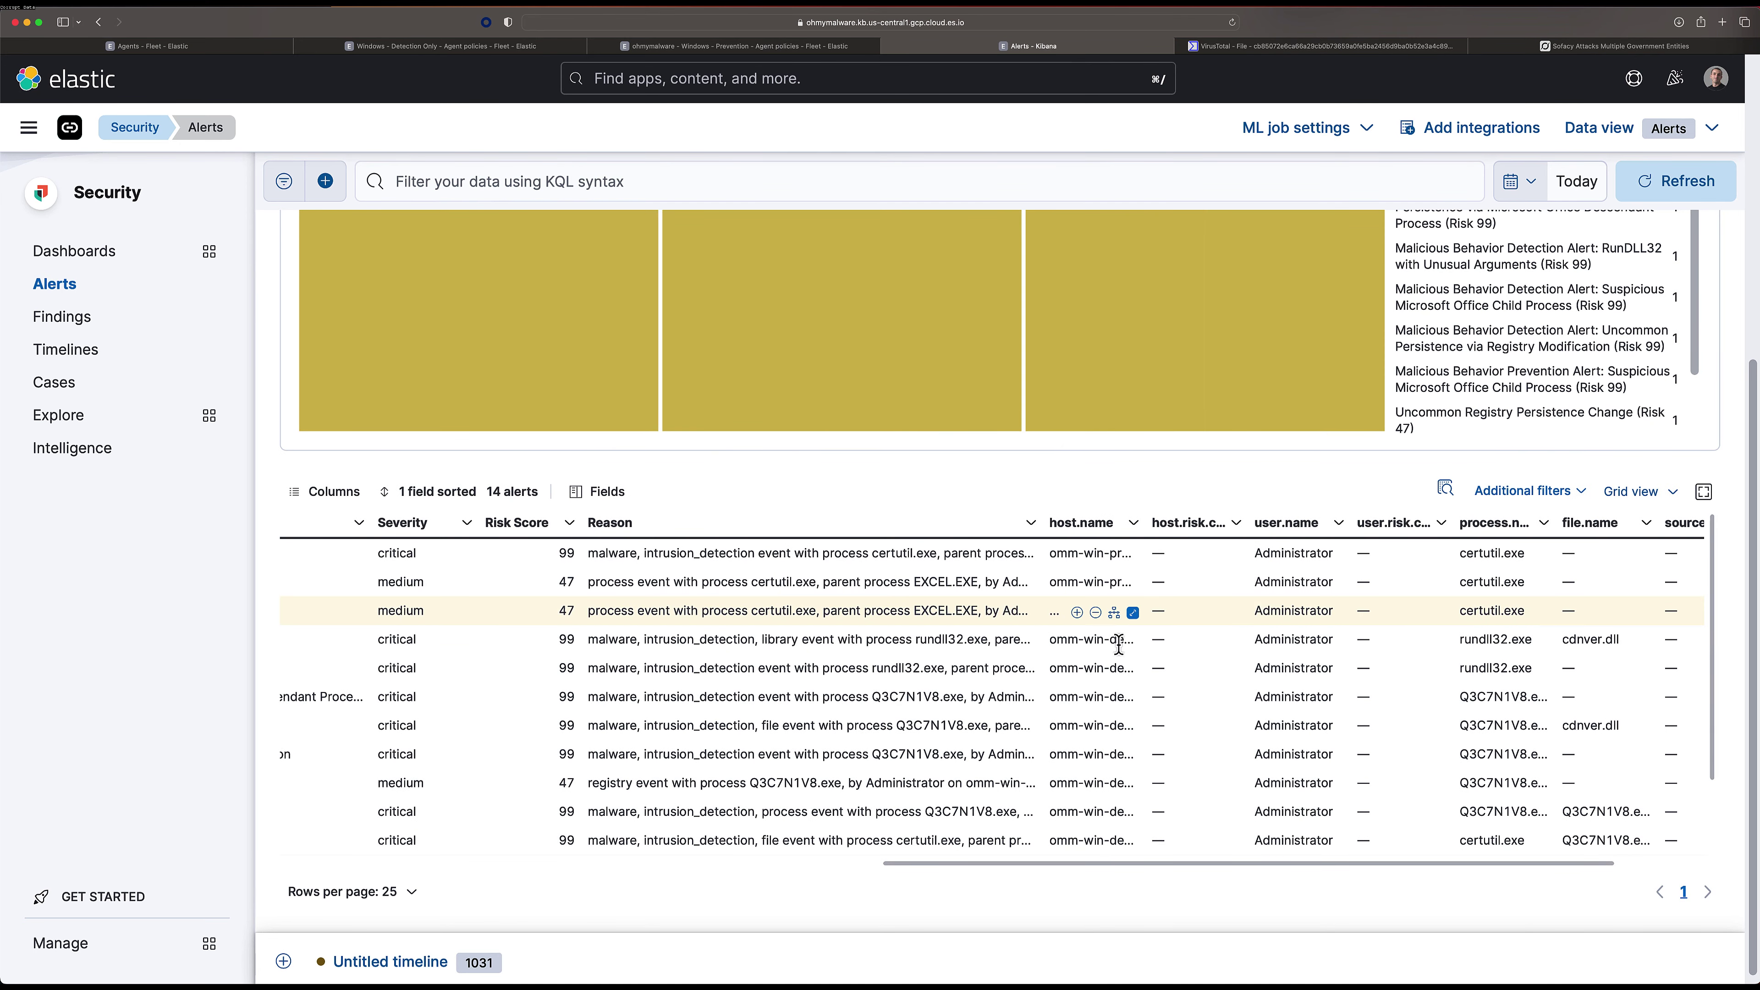
{"action": "left_click", "coordinate": [1095, 652]}
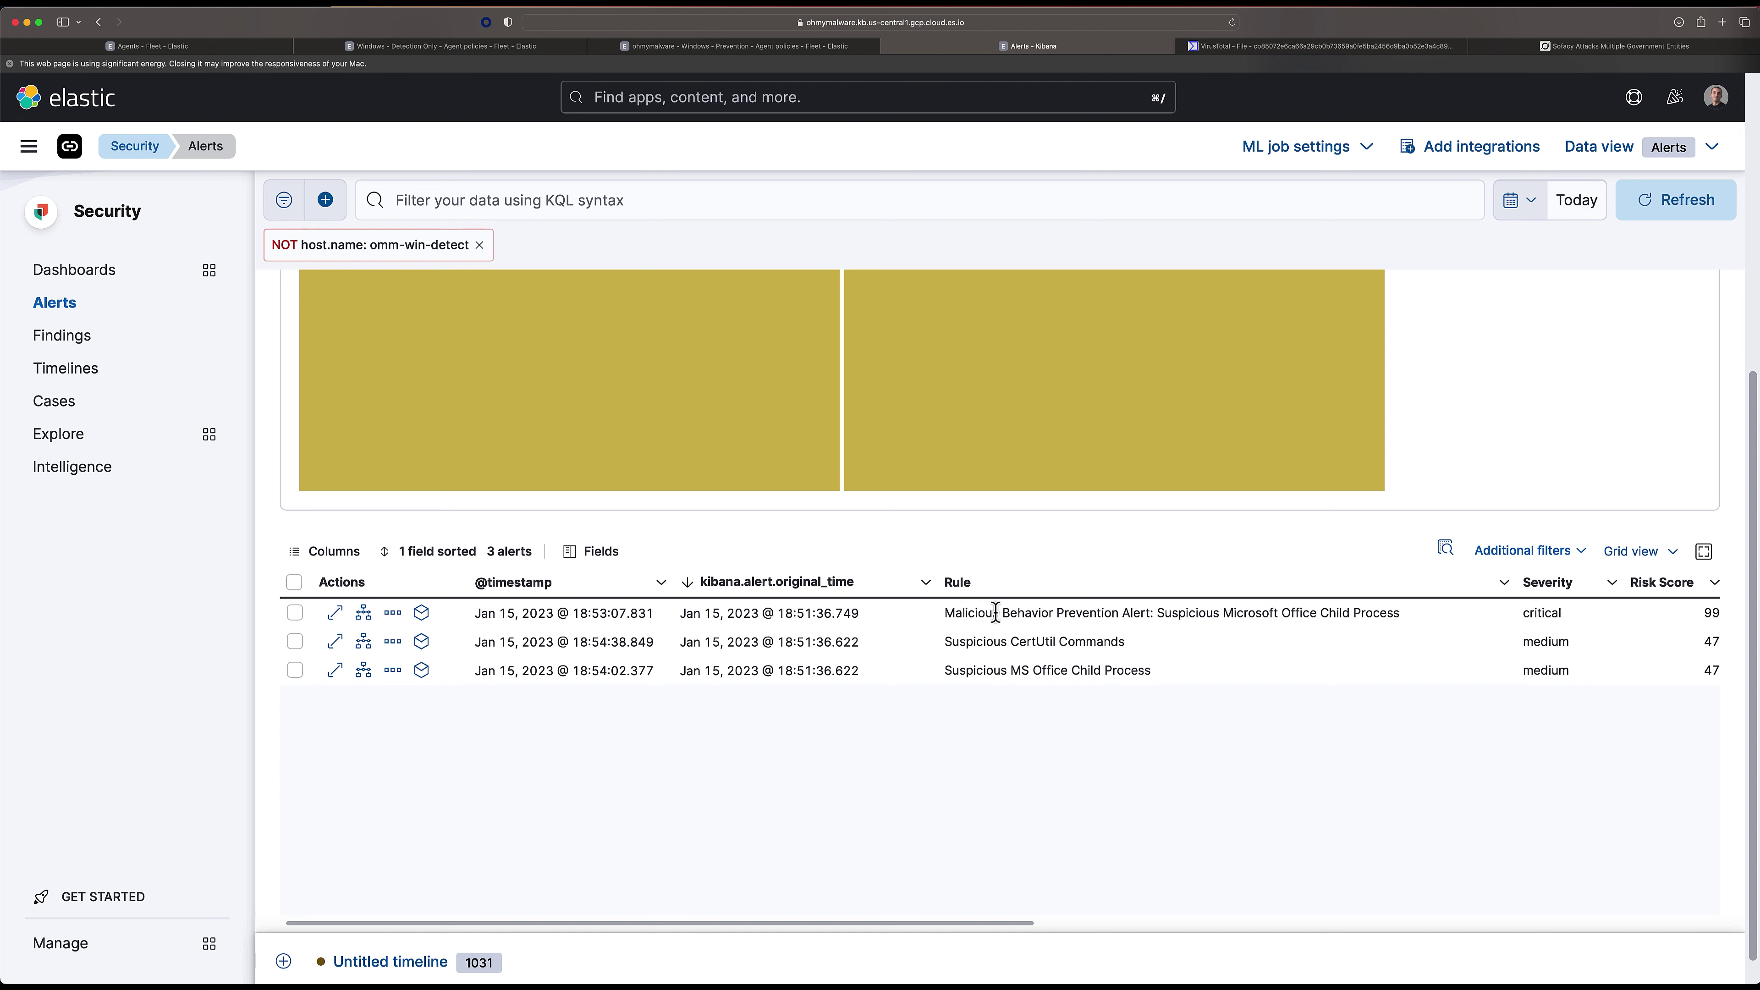
View the Malicious Behavior Prevention Alert's field table filtered by "Respond" and examine the response action, message and process values.
{"action": "left_click", "coordinate": [335, 613]}
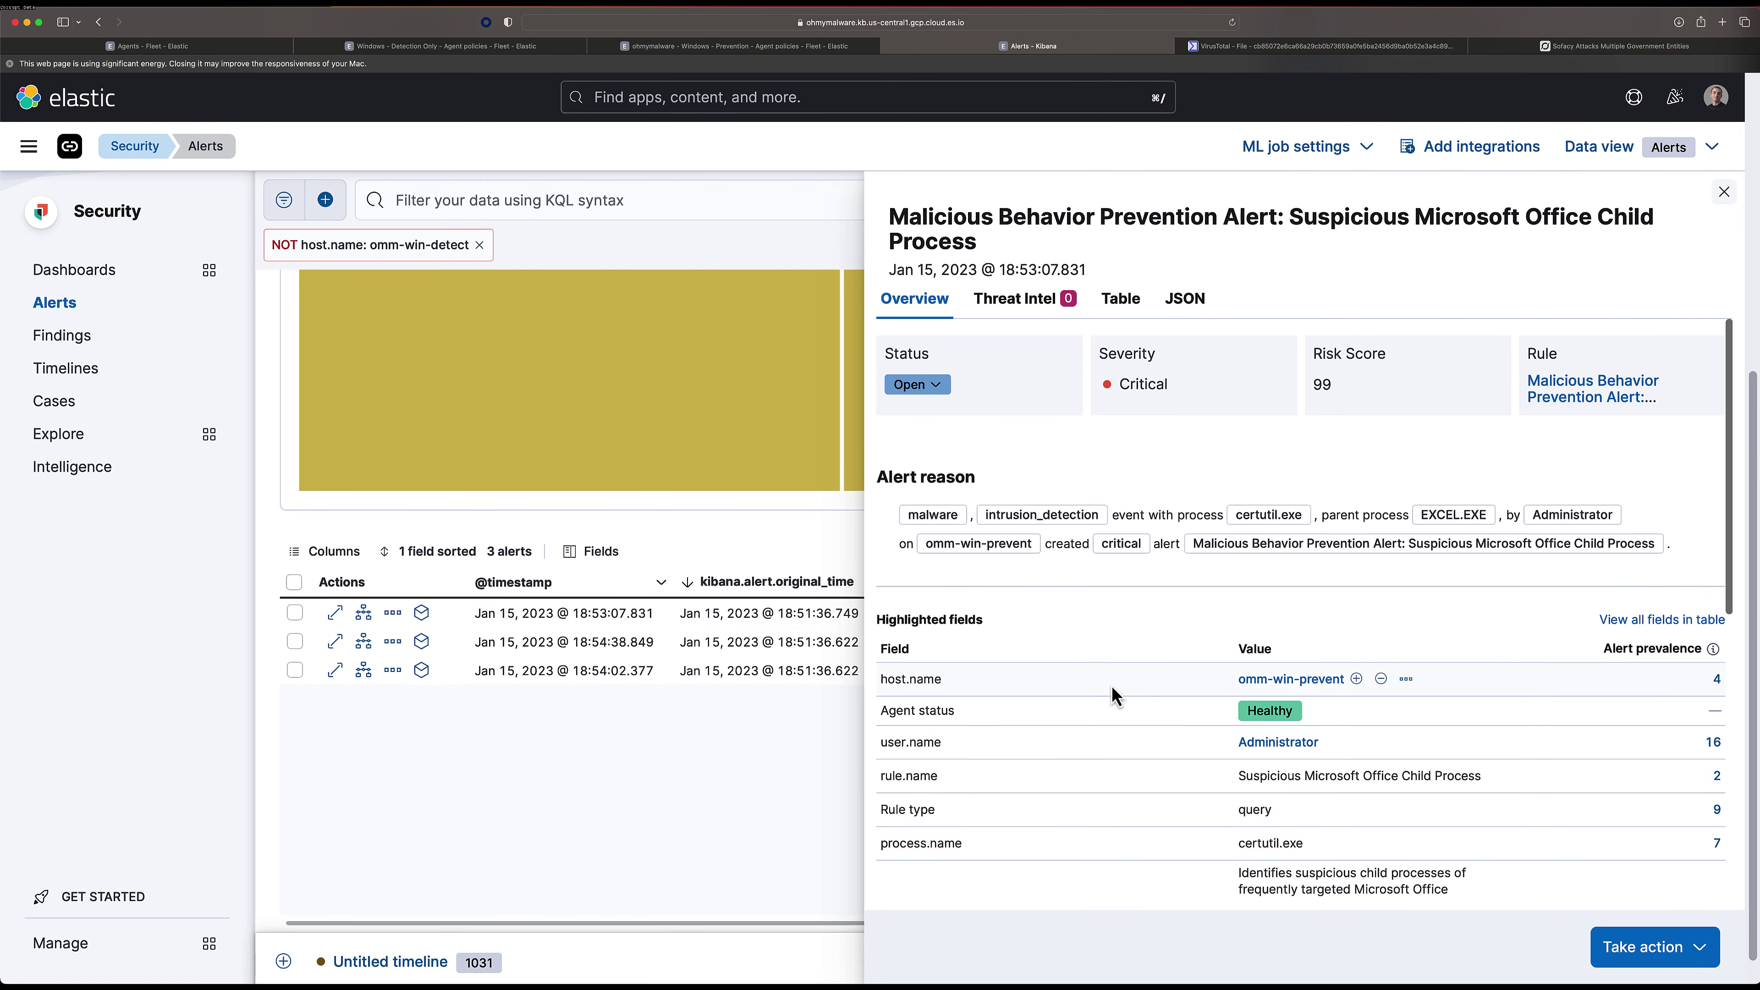
{"action": "left_click", "coordinate": [1122, 305]}
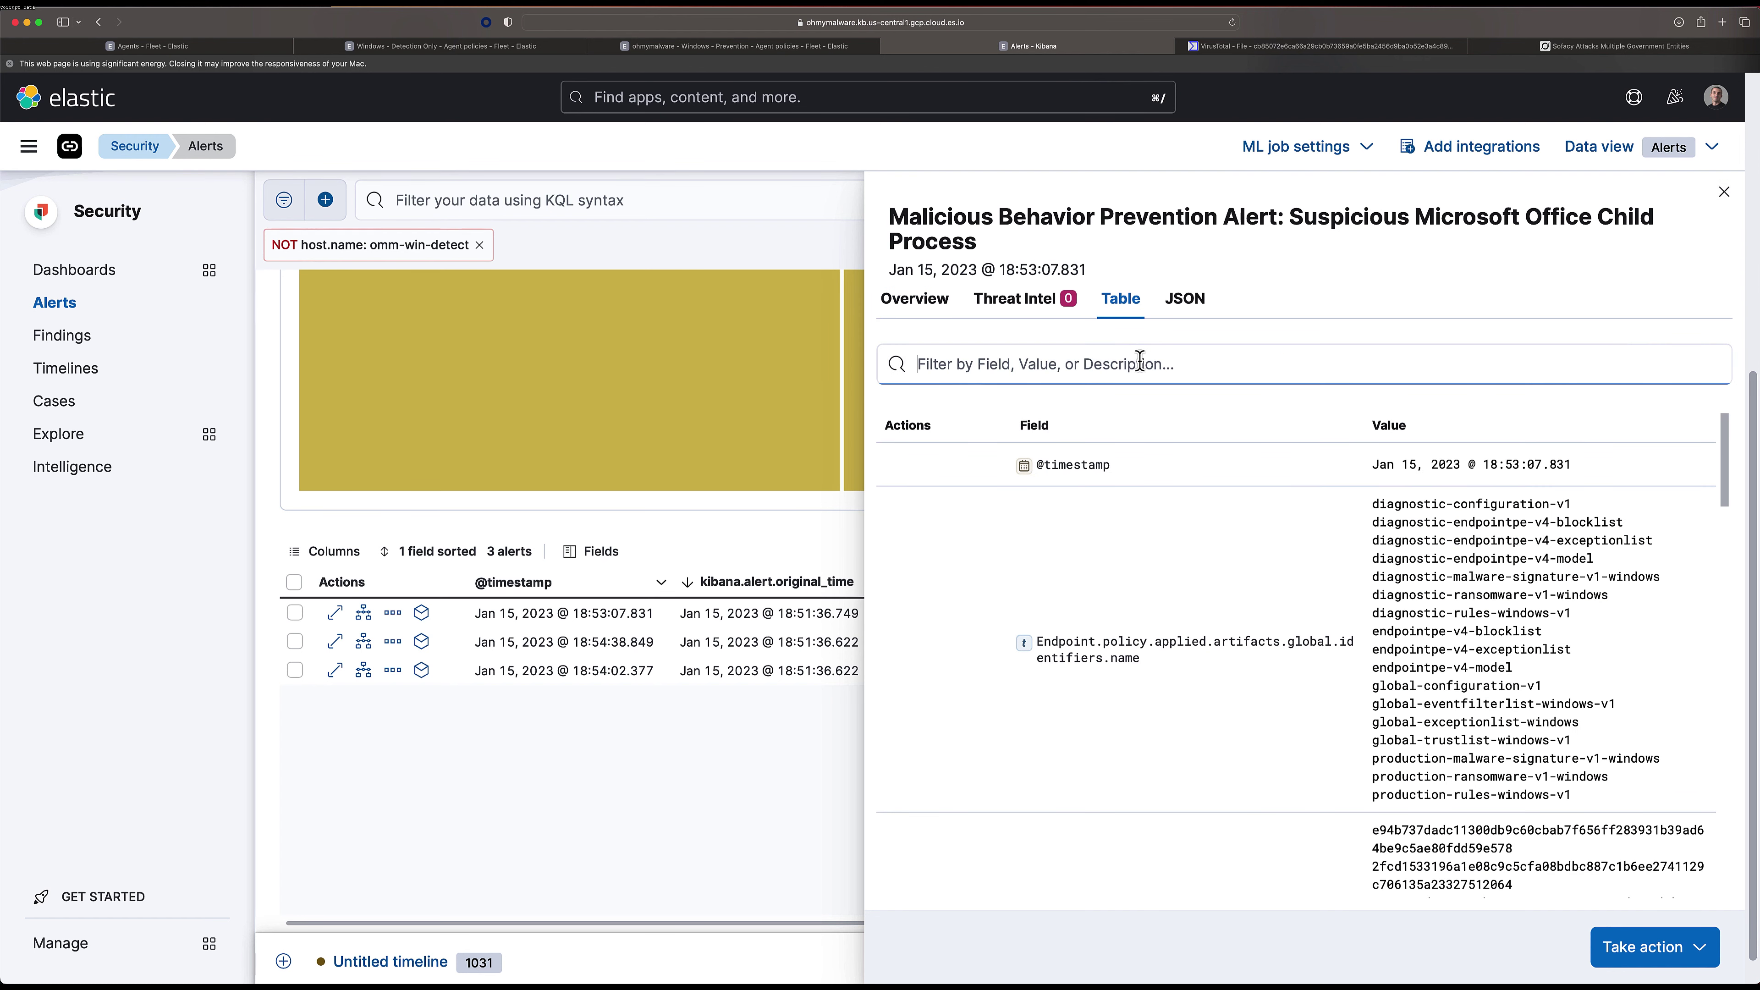
{"action": "type", "text": "Respon"}
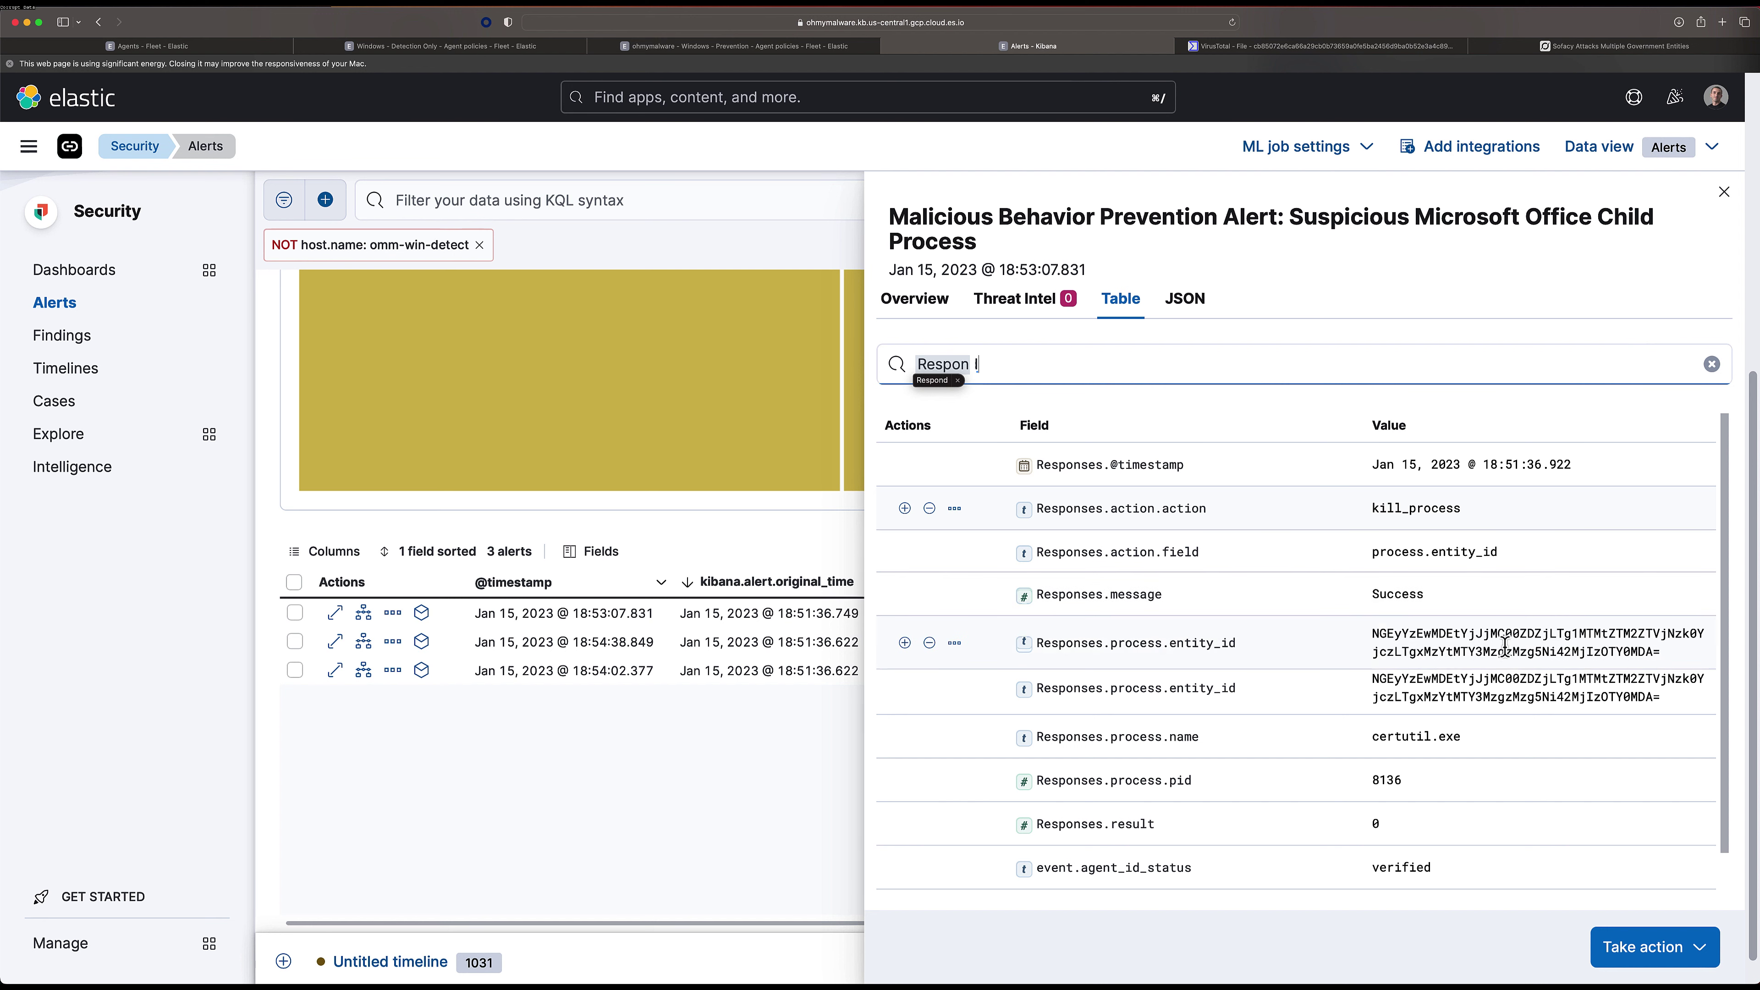
{"action": "scroll", "coordinate": [1427, 694], "scroll_direction": "down", "scroll_amount": 1}
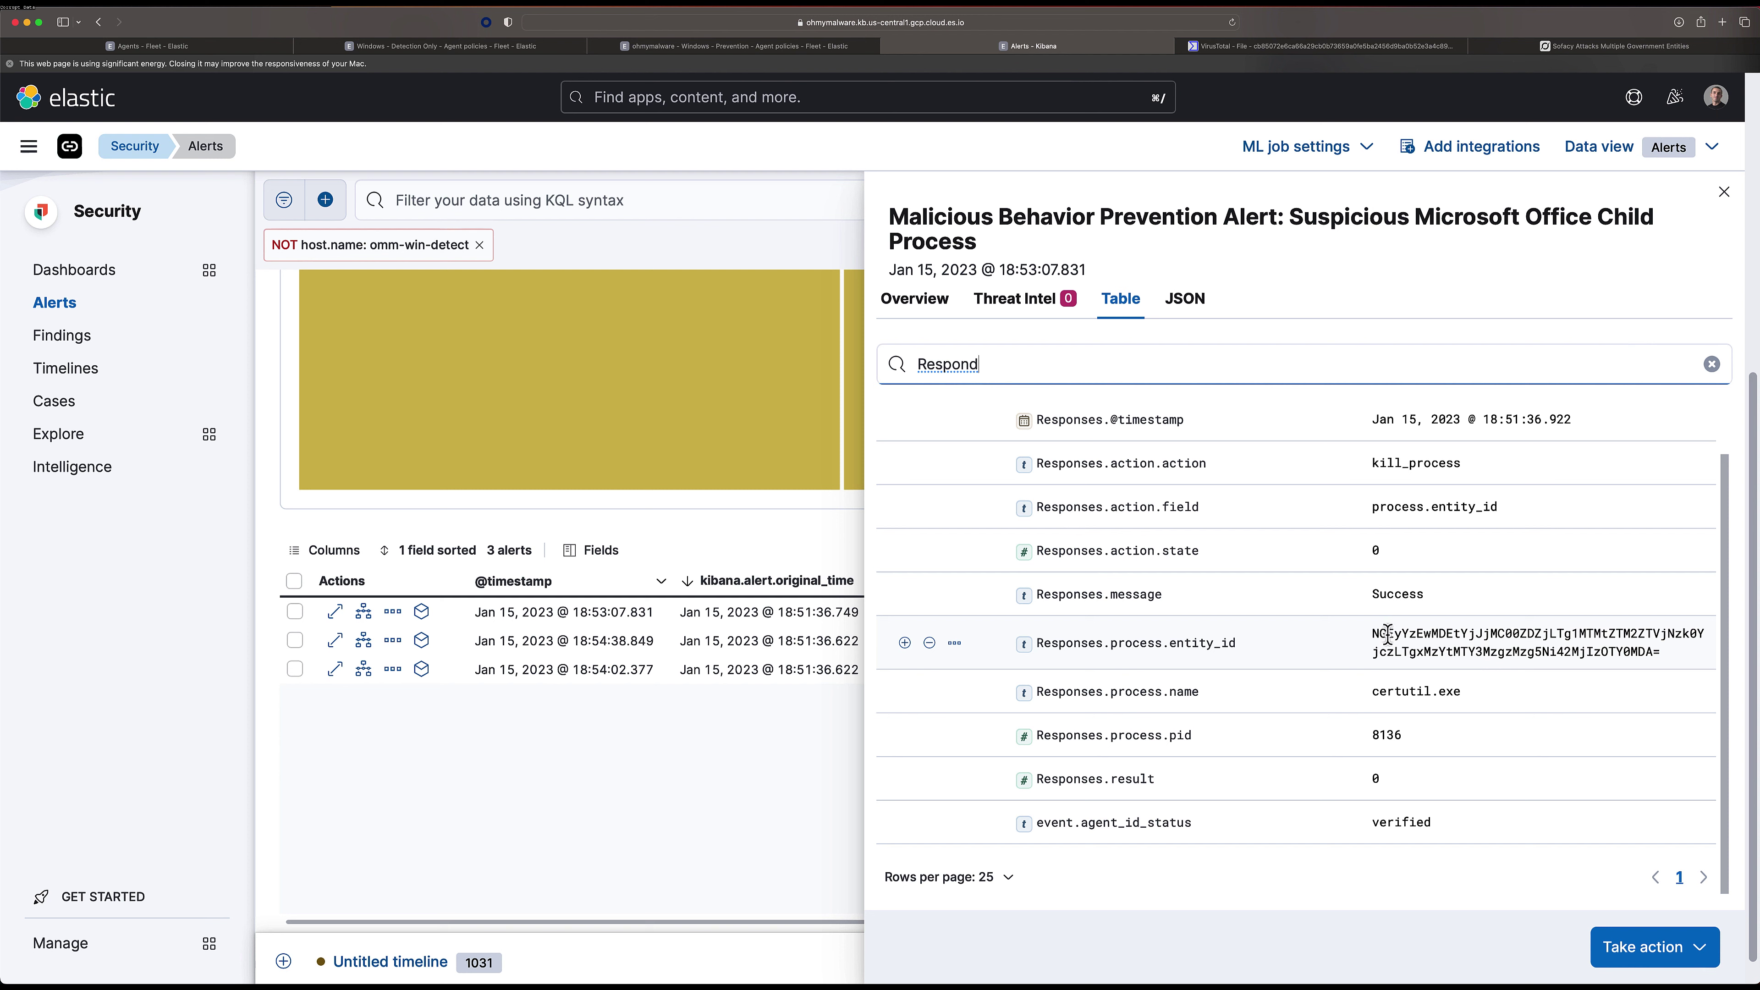
{"action": "scroll", "coordinate": [1406, 626], "scroll_direction": "up", "scroll_amount": 1}
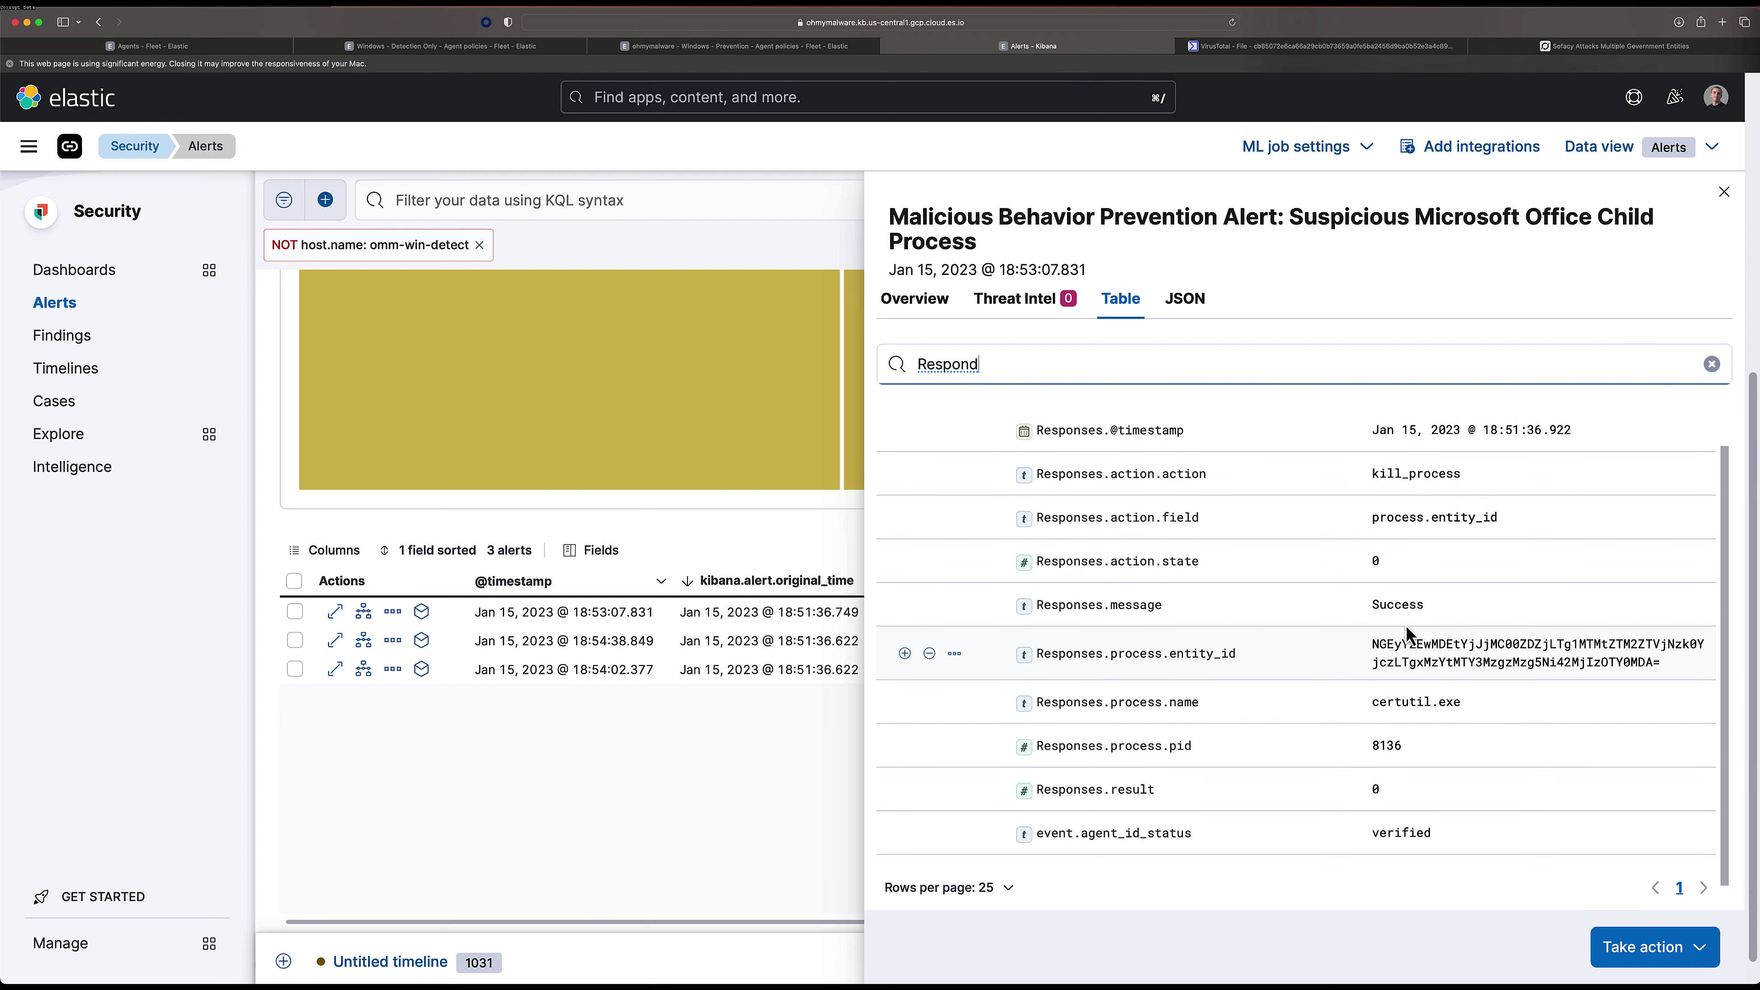
{"action": "scroll", "coordinate": [1428, 659], "scroll_direction": "up", "scroll_amount": 1}
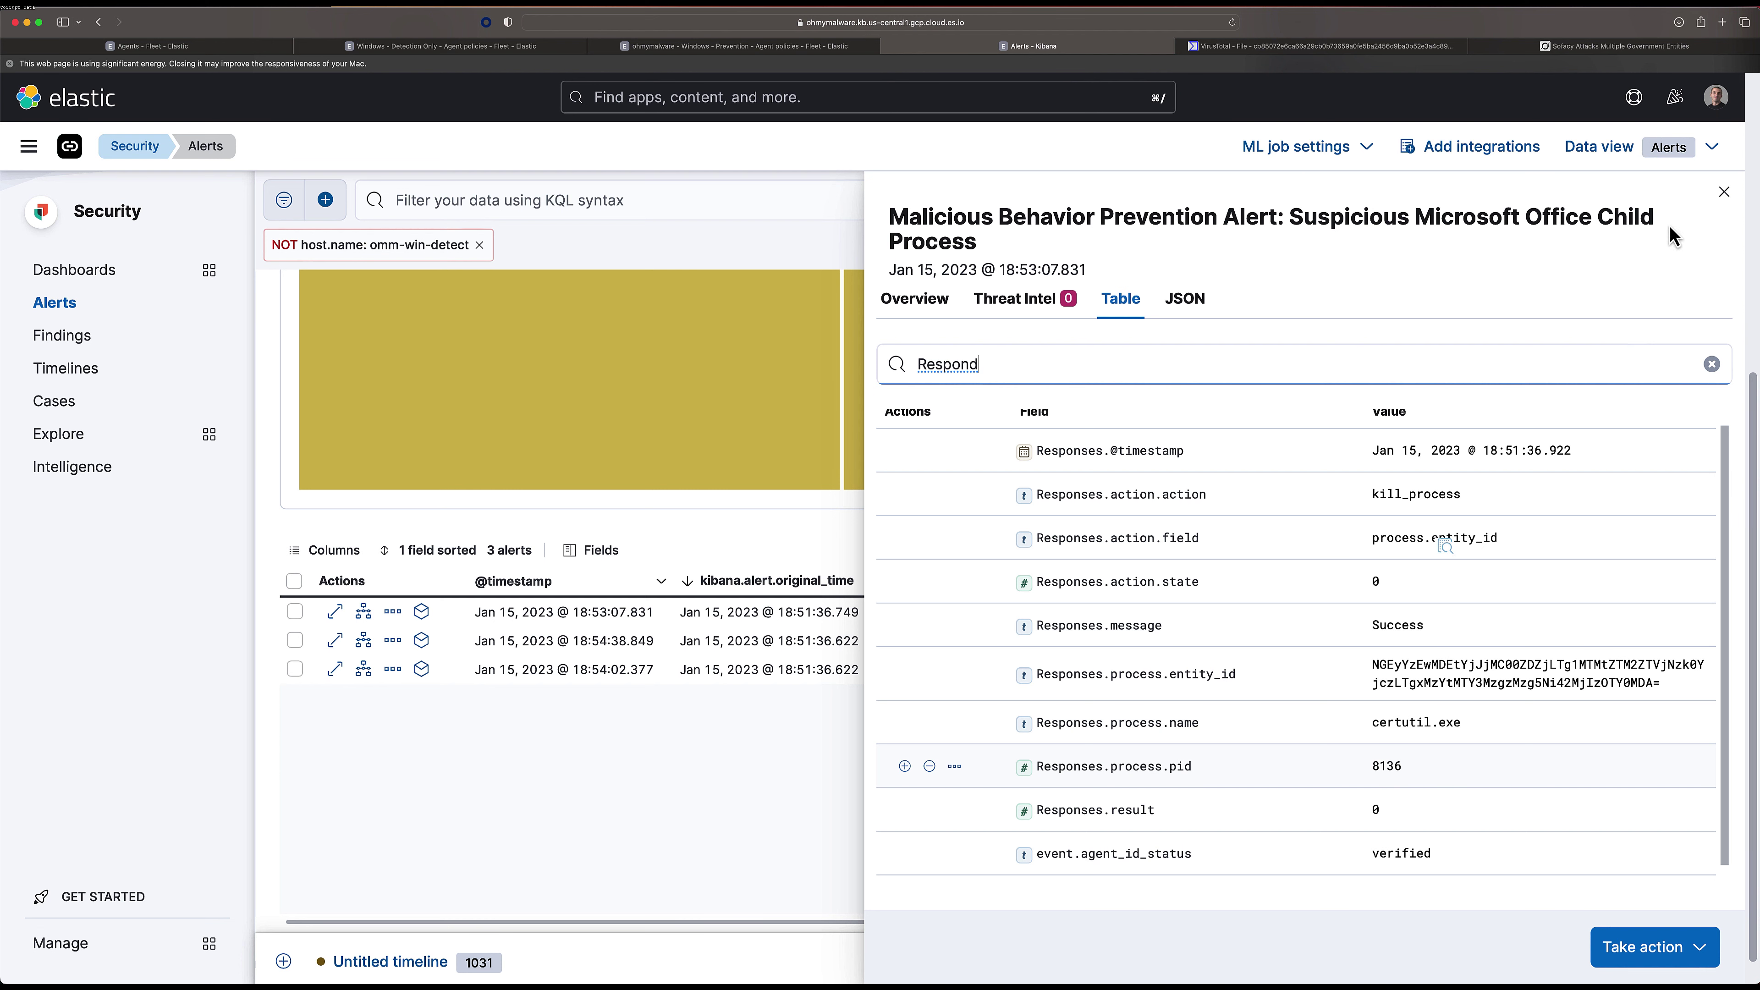
Close the alert details and review the rules, severities and technique treemap of the alerts from omm-win-prevent.
{"action": "left_click", "coordinate": [1723, 193]}
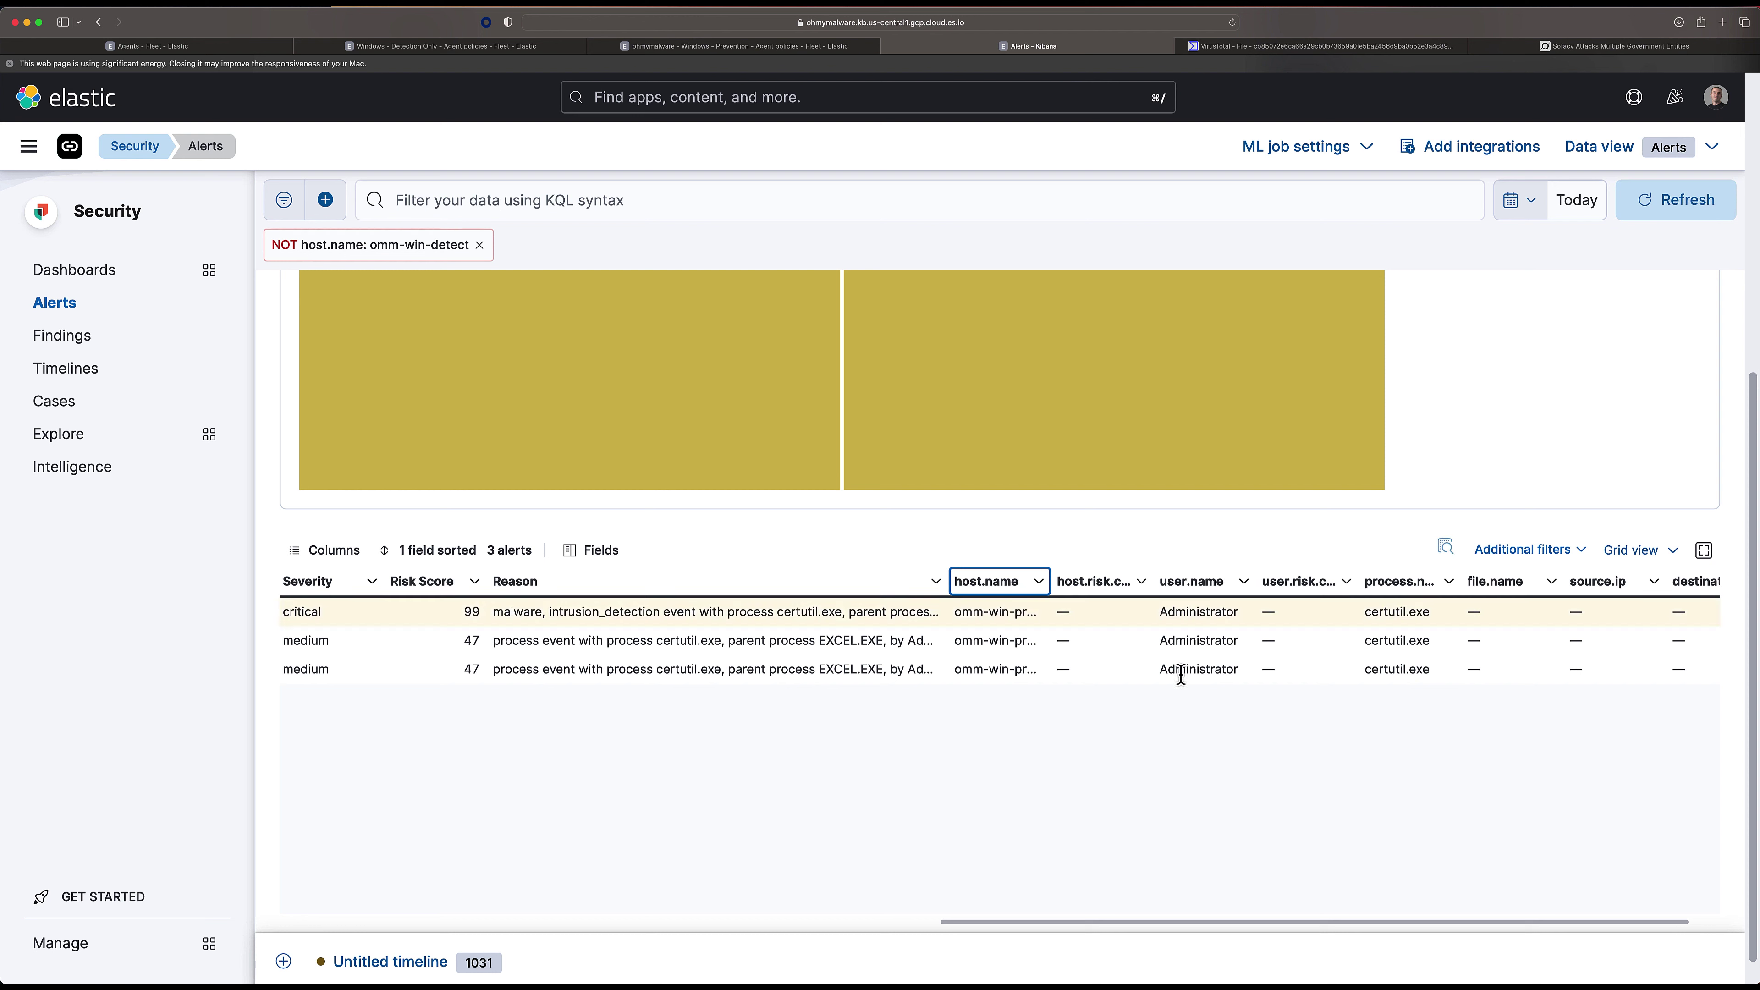
{"action": "scroll", "coordinate": [666, 759], "scroll_direction": "left", "scroll_amount": 5}
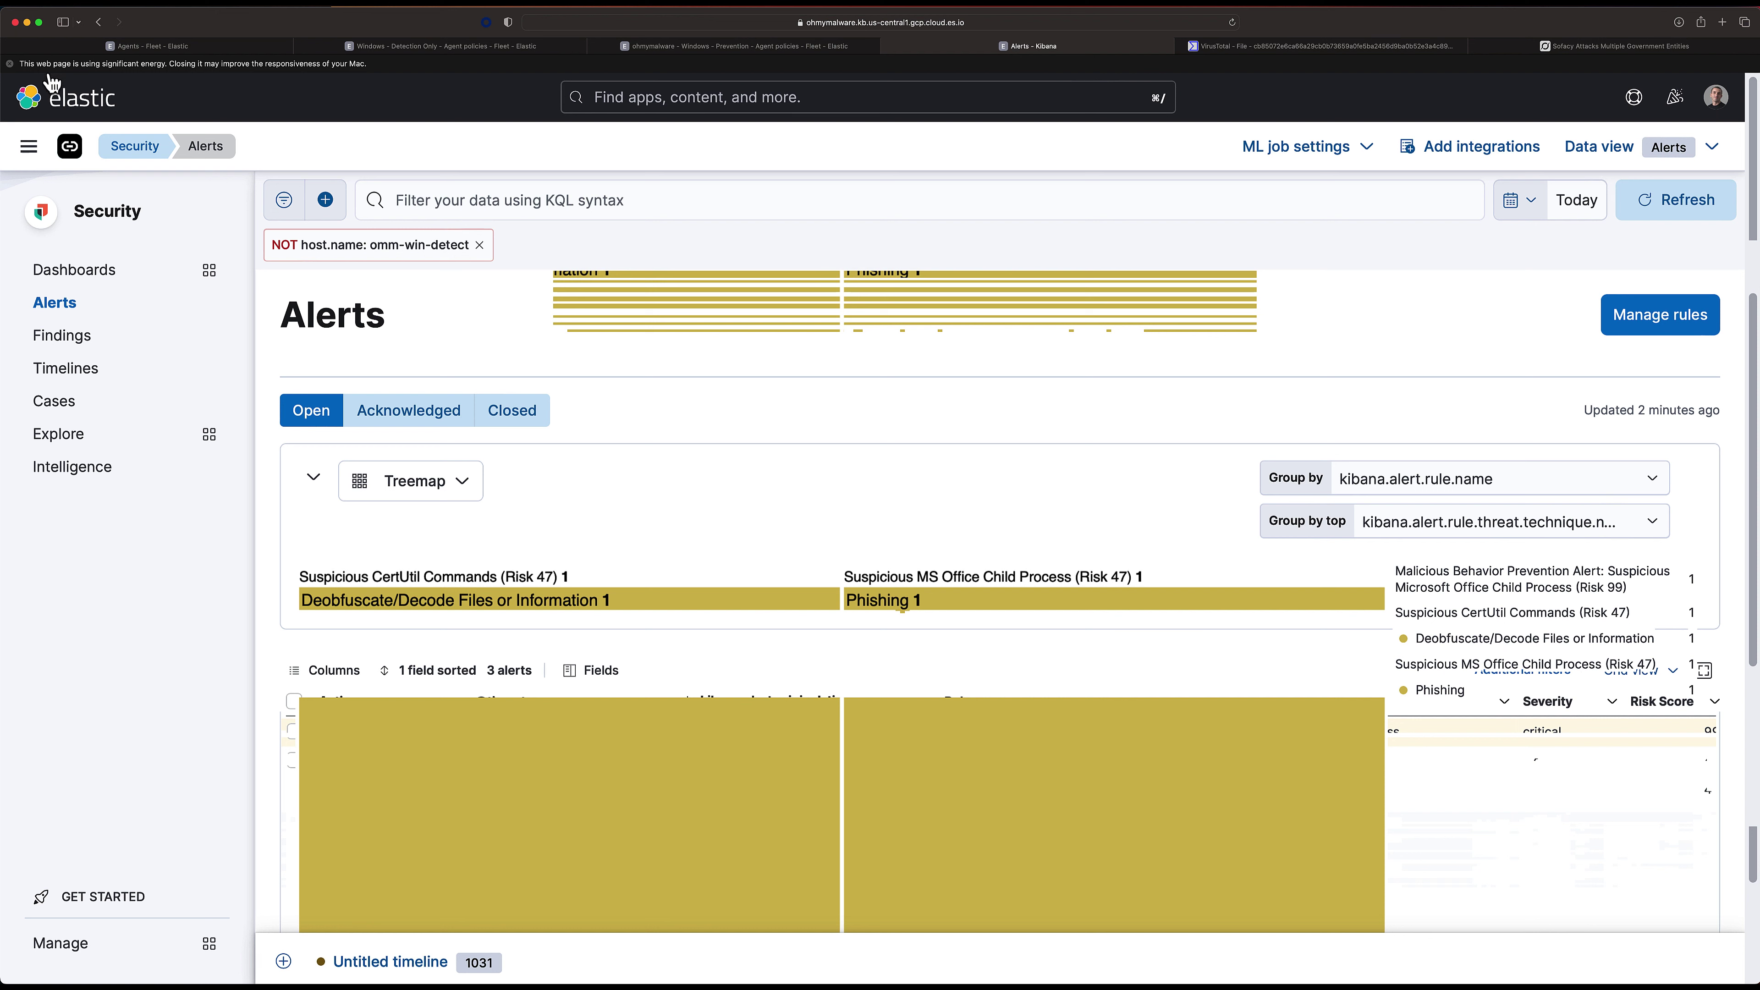
{"action": "scroll", "coordinate": [688, 637], "scroll_direction": "down", "scroll_amount": 5}
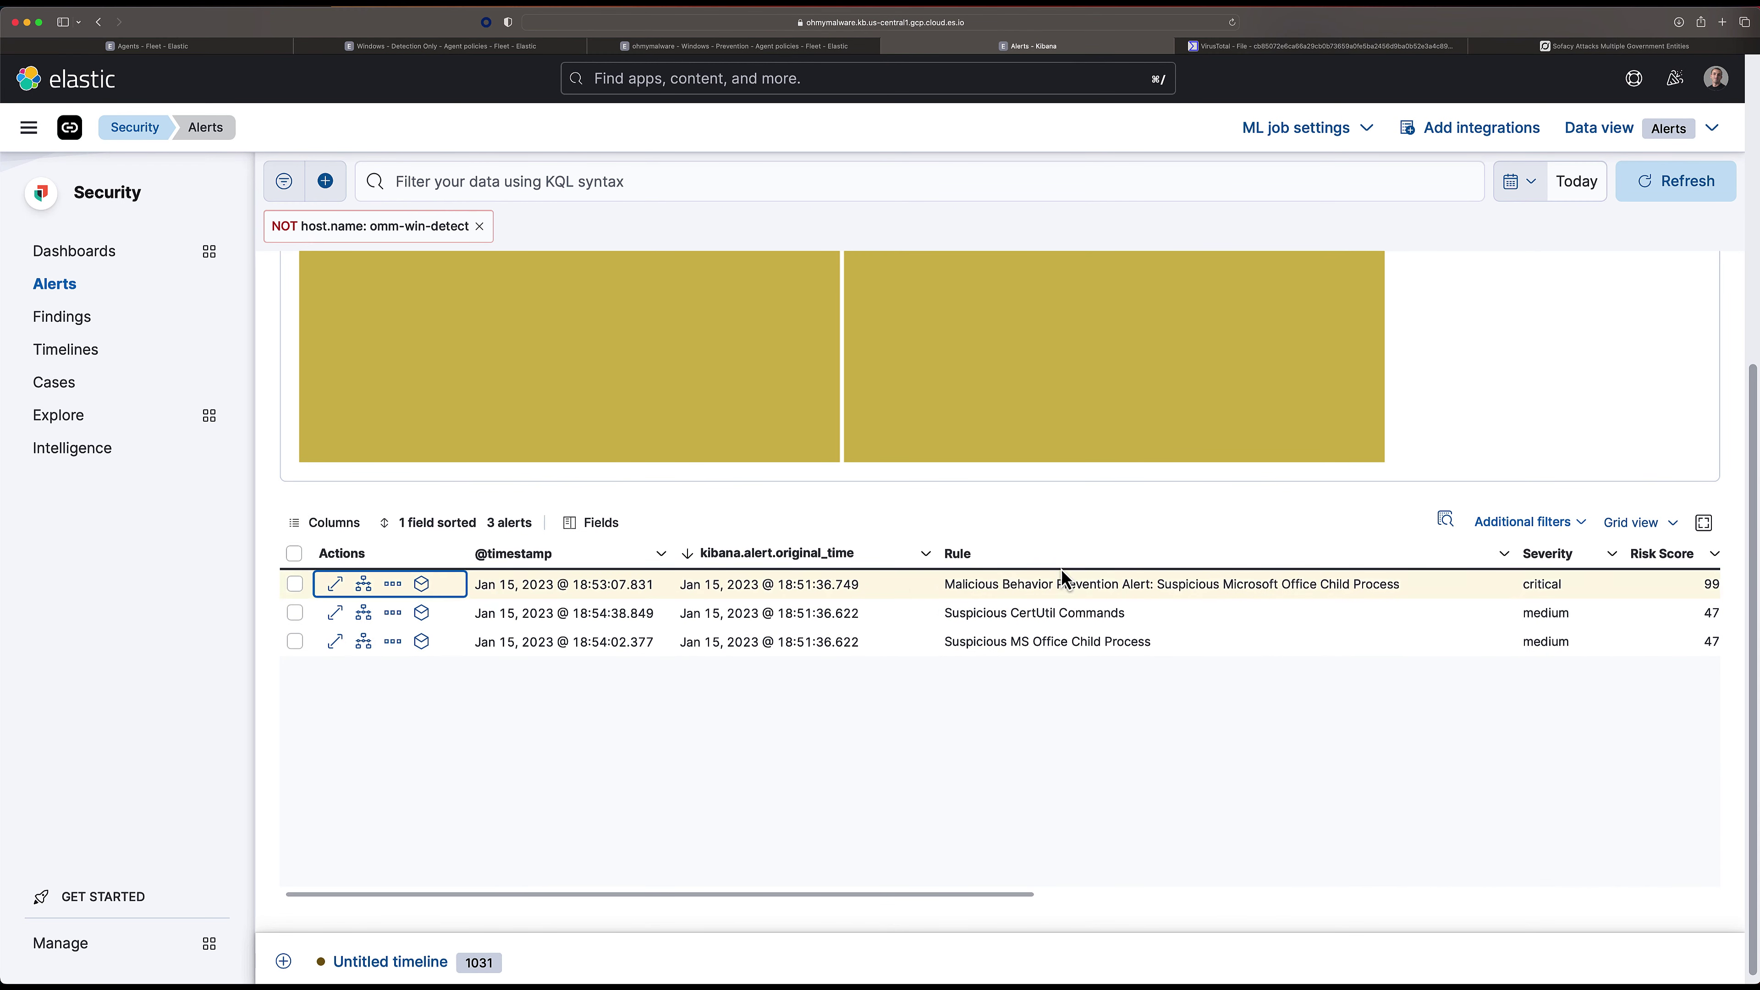
{"action": "mouse_move", "coordinate": [580, 386]}
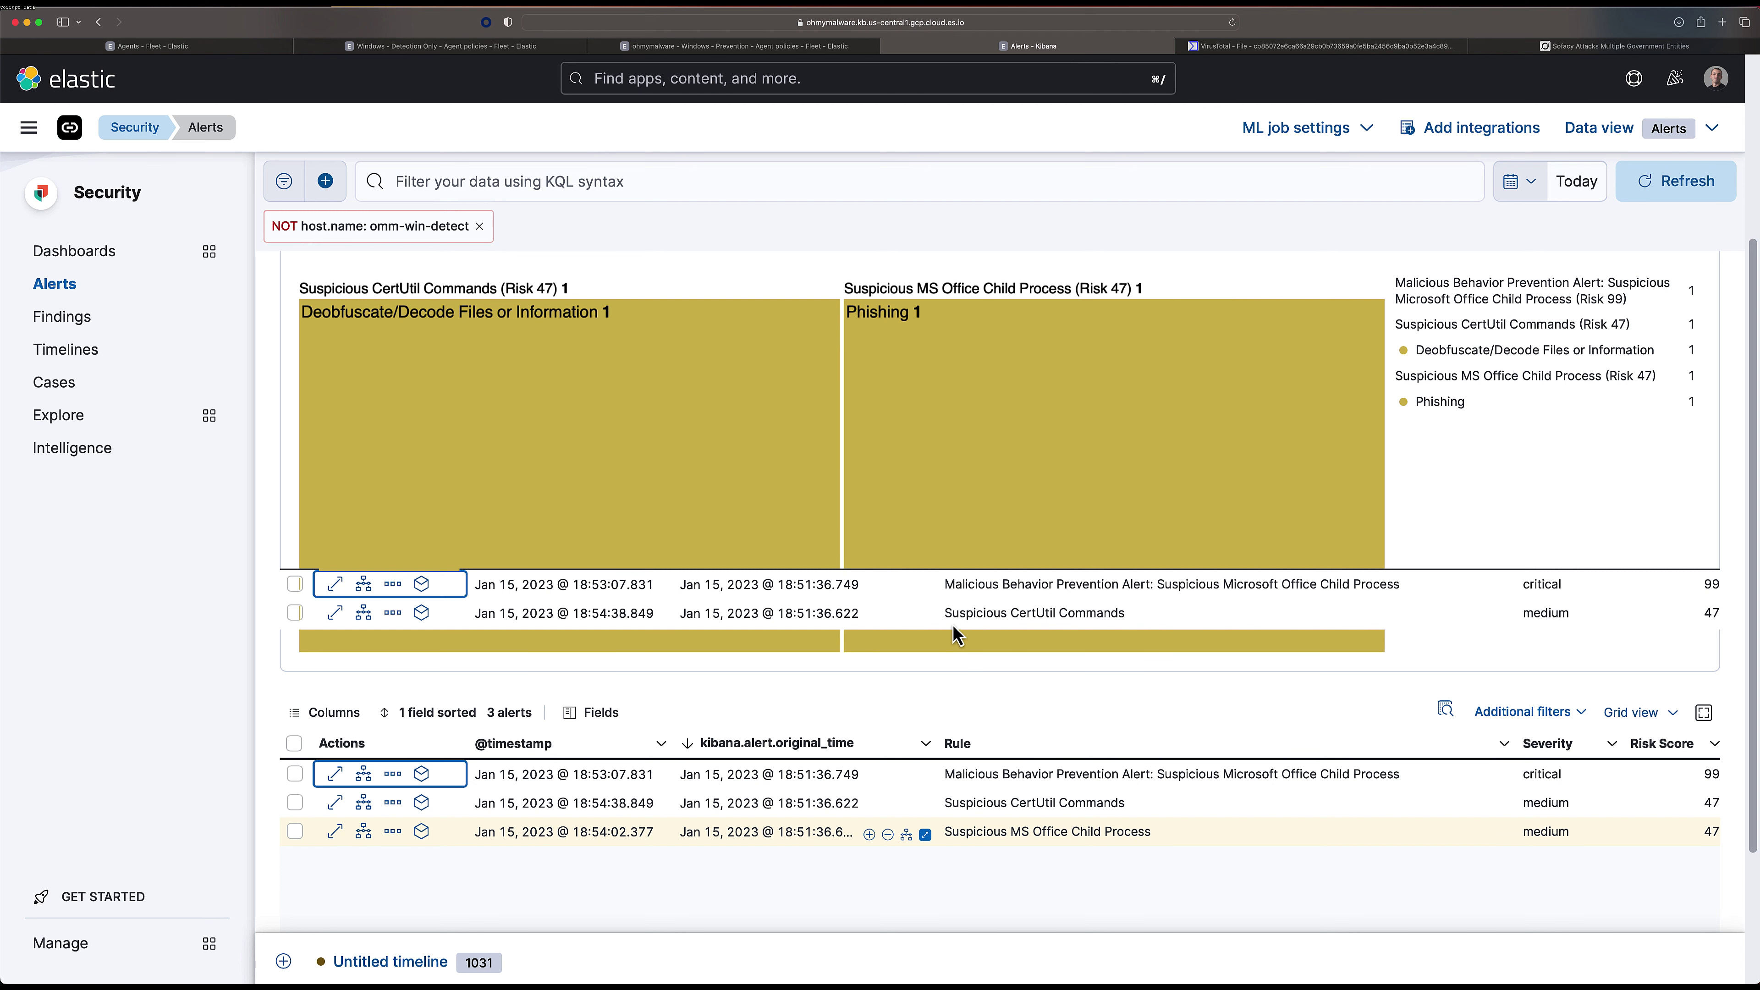
{"action": "scroll", "coordinate": [1061, 611], "scroll_direction": "down", "scroll_amount": 3}
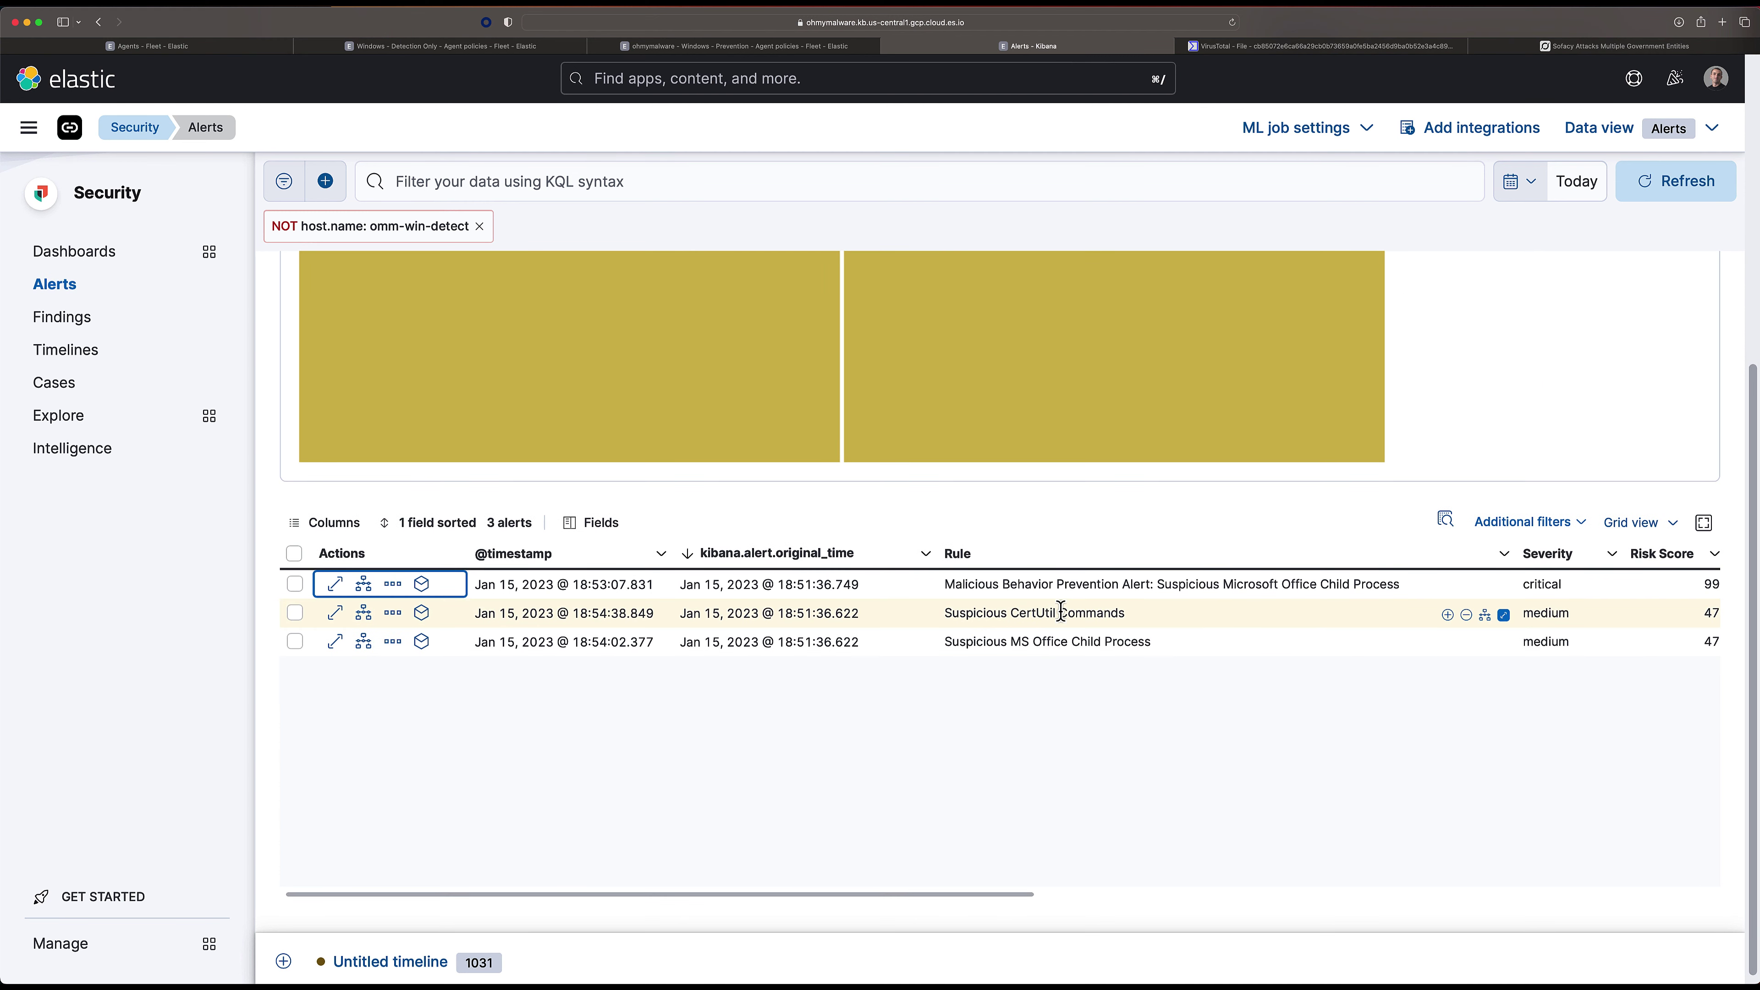